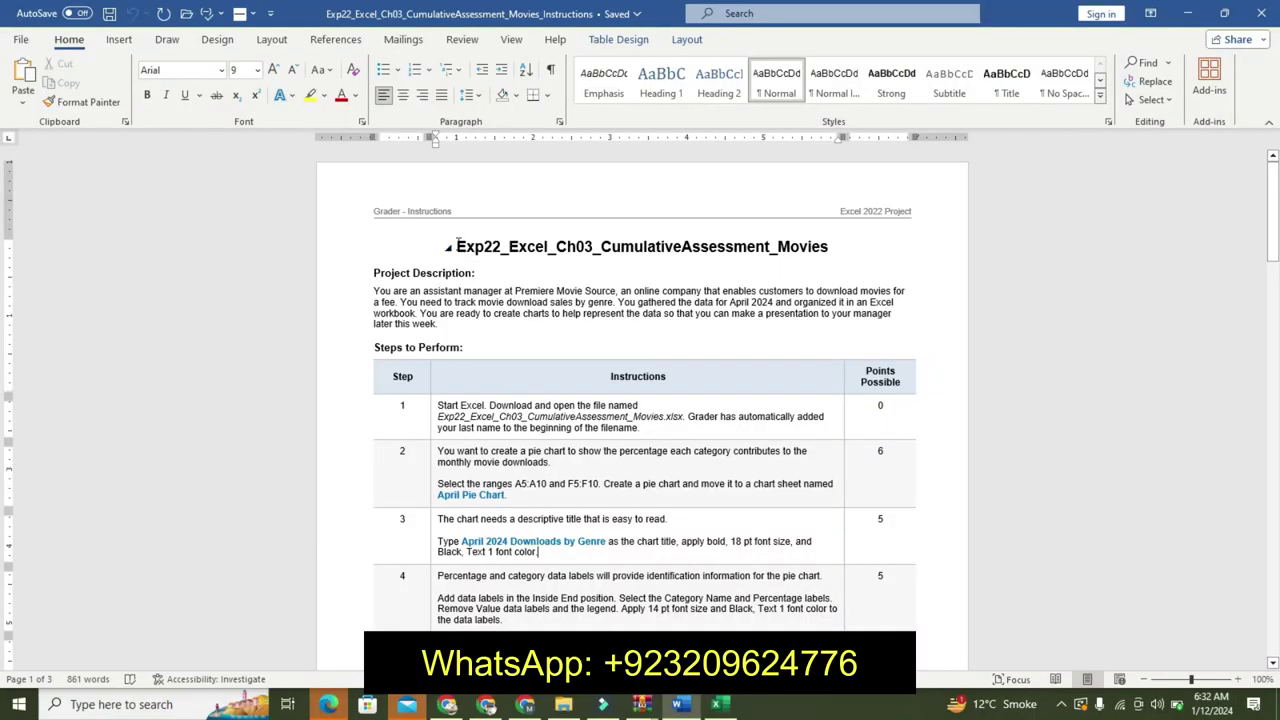
Give the document title a yellow highlight.
left_click_drag(457, 247, 638, 247)
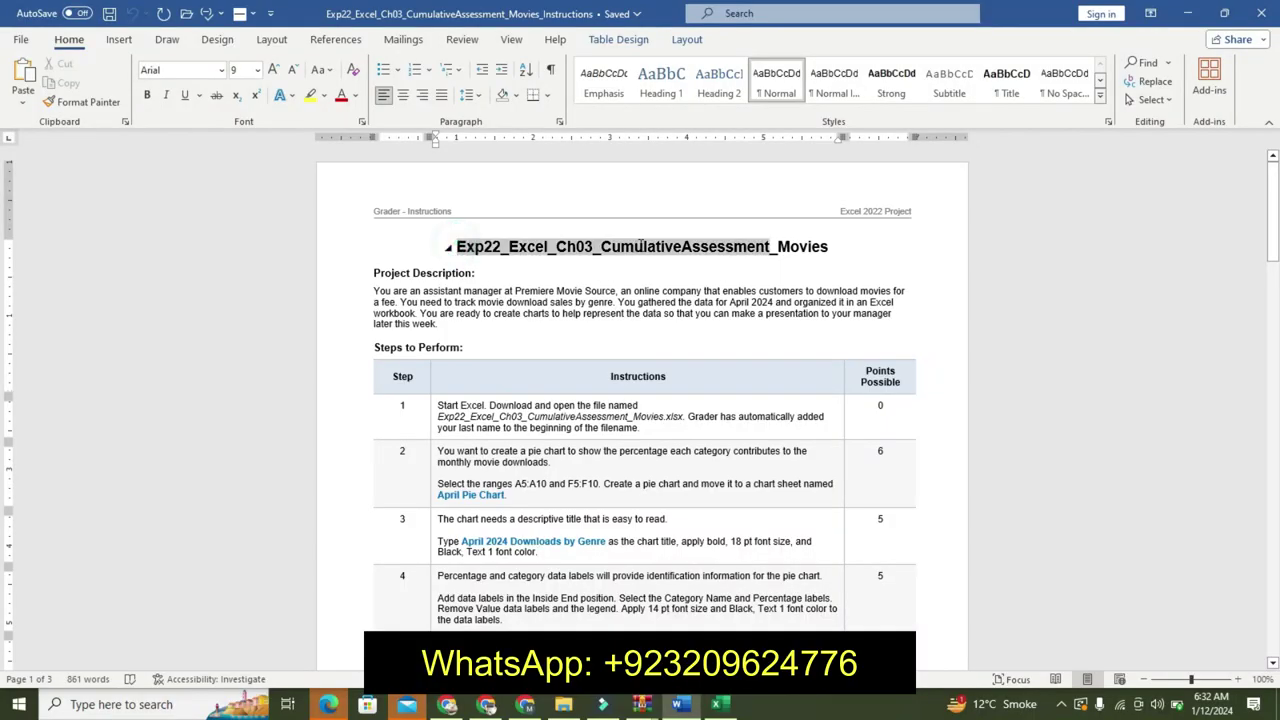
left_click_drag(763, 253, 832, 248)
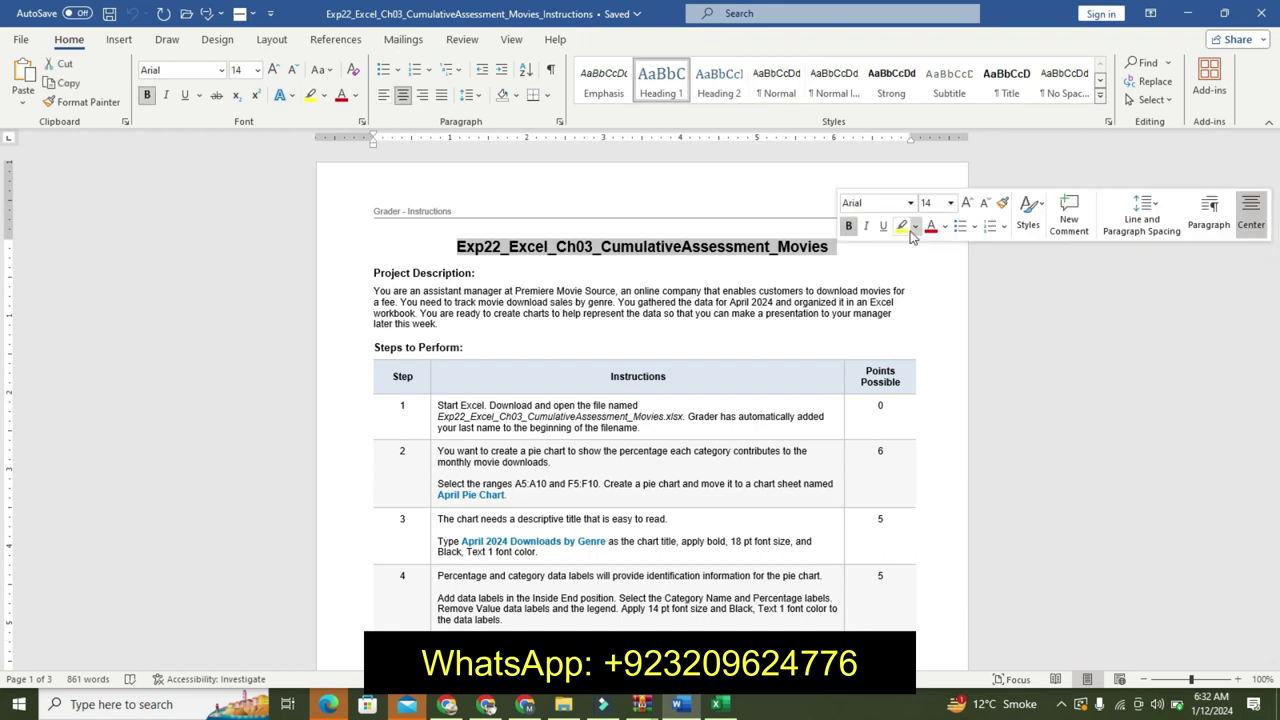
left_click(902, 227)
Make the Project Description heading and paragraph larger, bold and turquoise-highlighted, undoing an accidental red colour.
left_click_drag(372, 272, 451, 323)
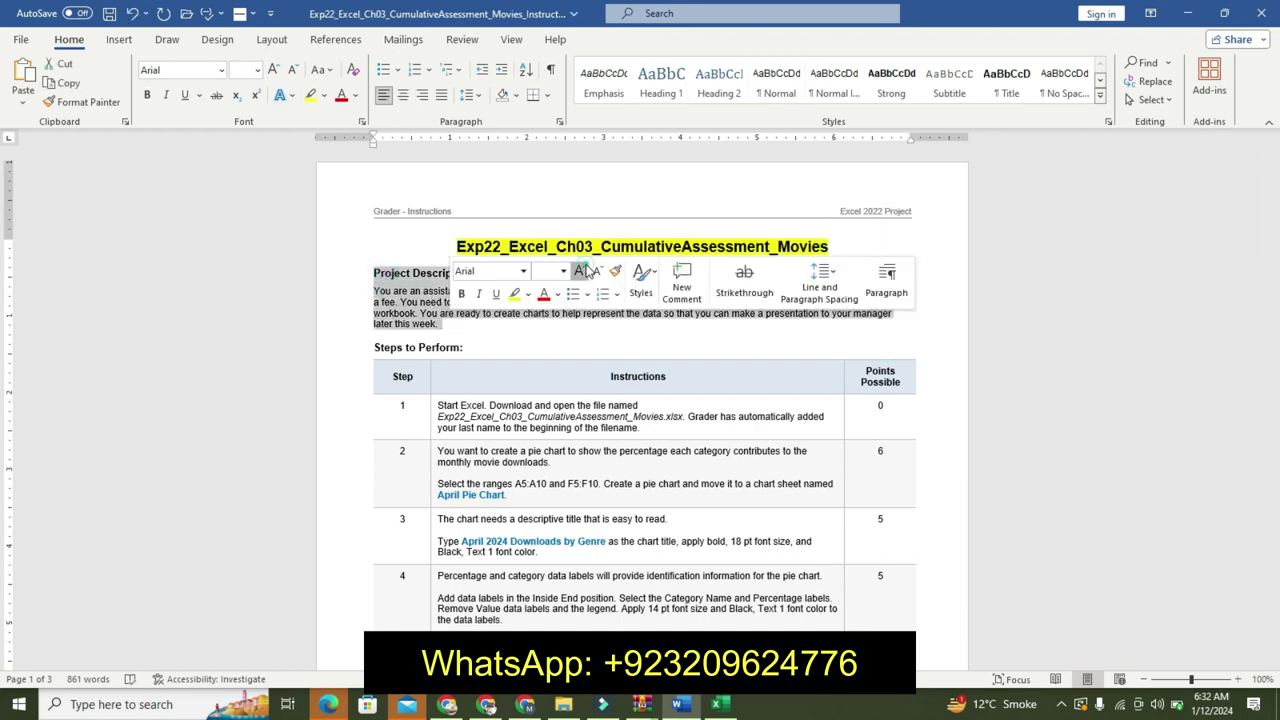
left_click(583, 272)
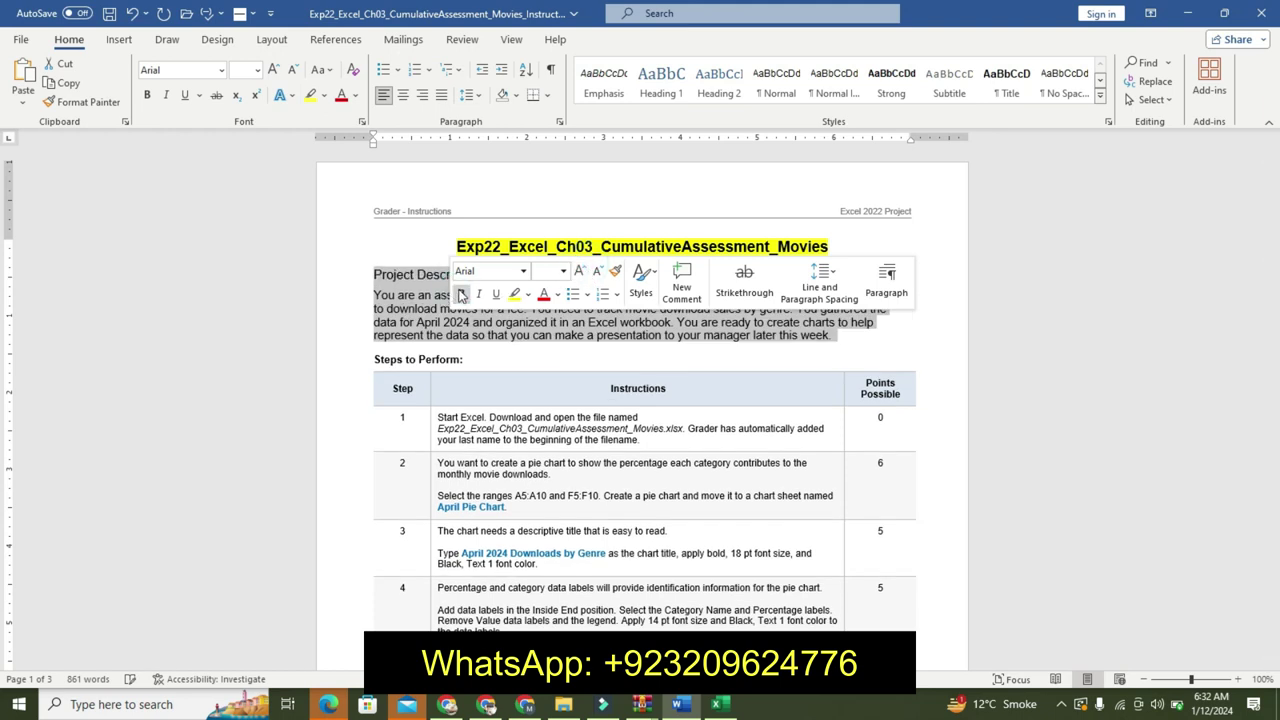
left_click(461, 294)
left_click(543, 294)
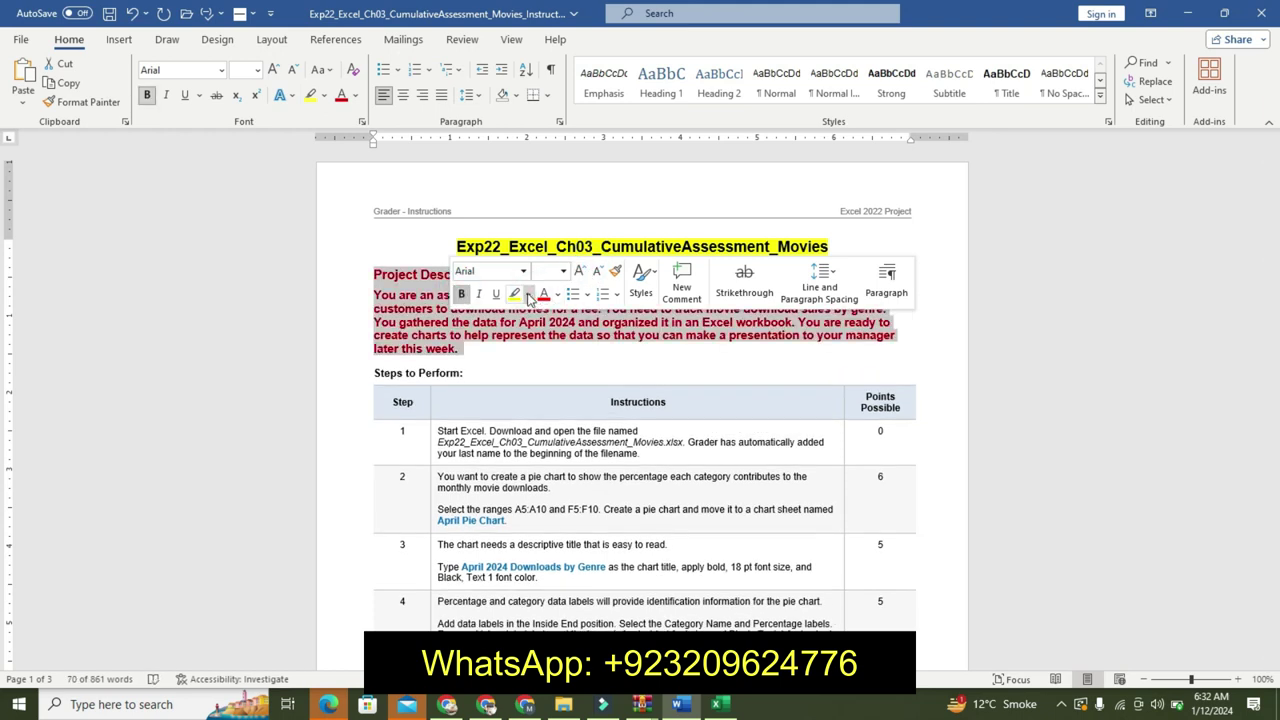
key("ctrl+z")
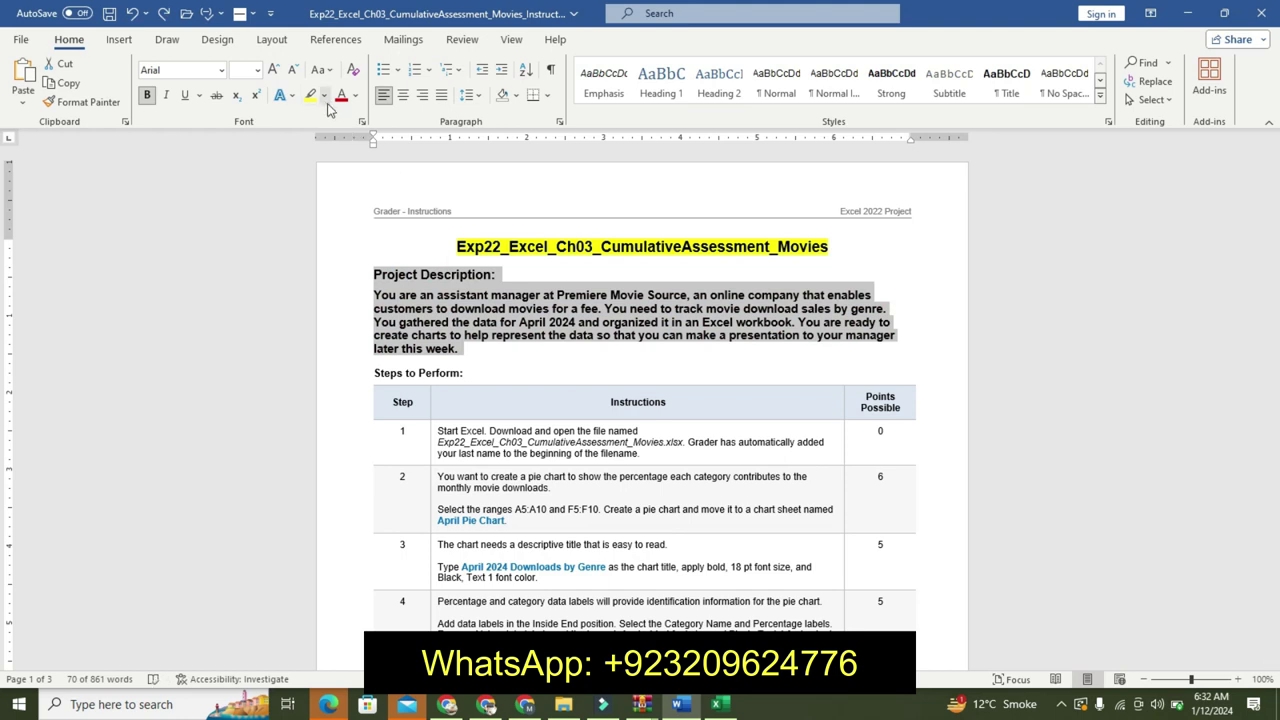
left_click(323, 95)
left_click(352, 108)
left_click(389, 237)
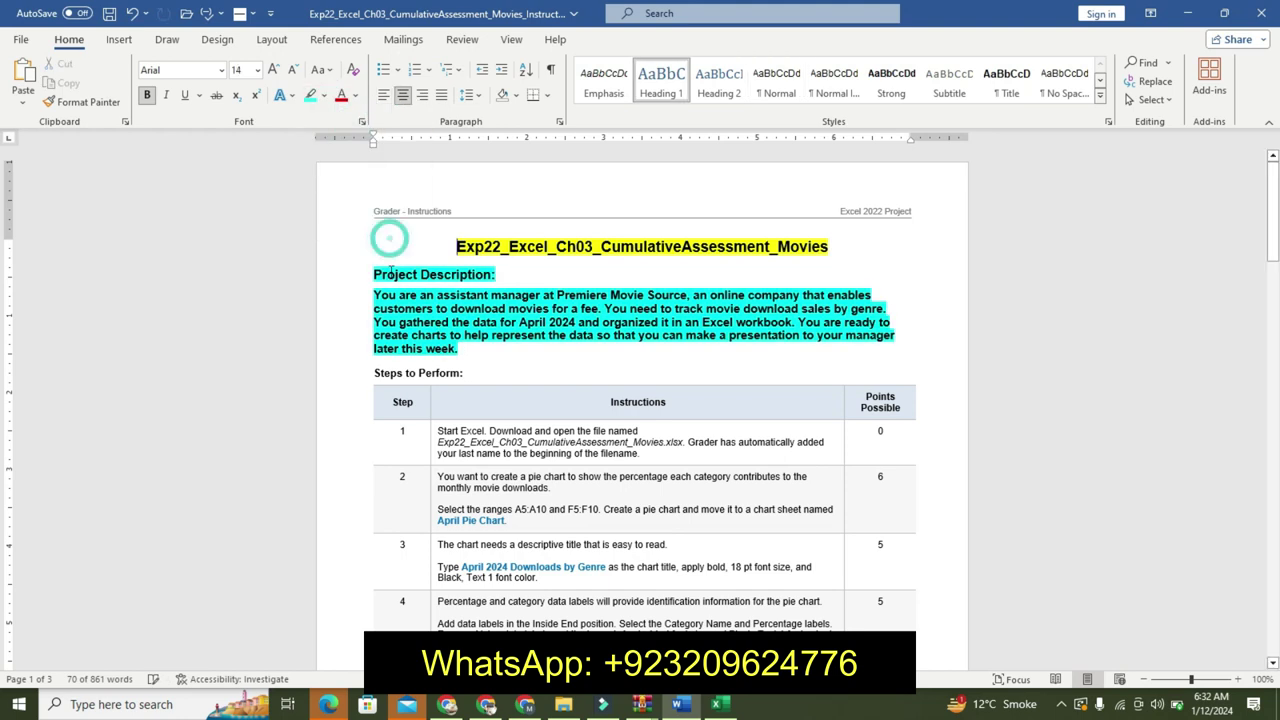
left_click_drag(447, 335, 460, 352)
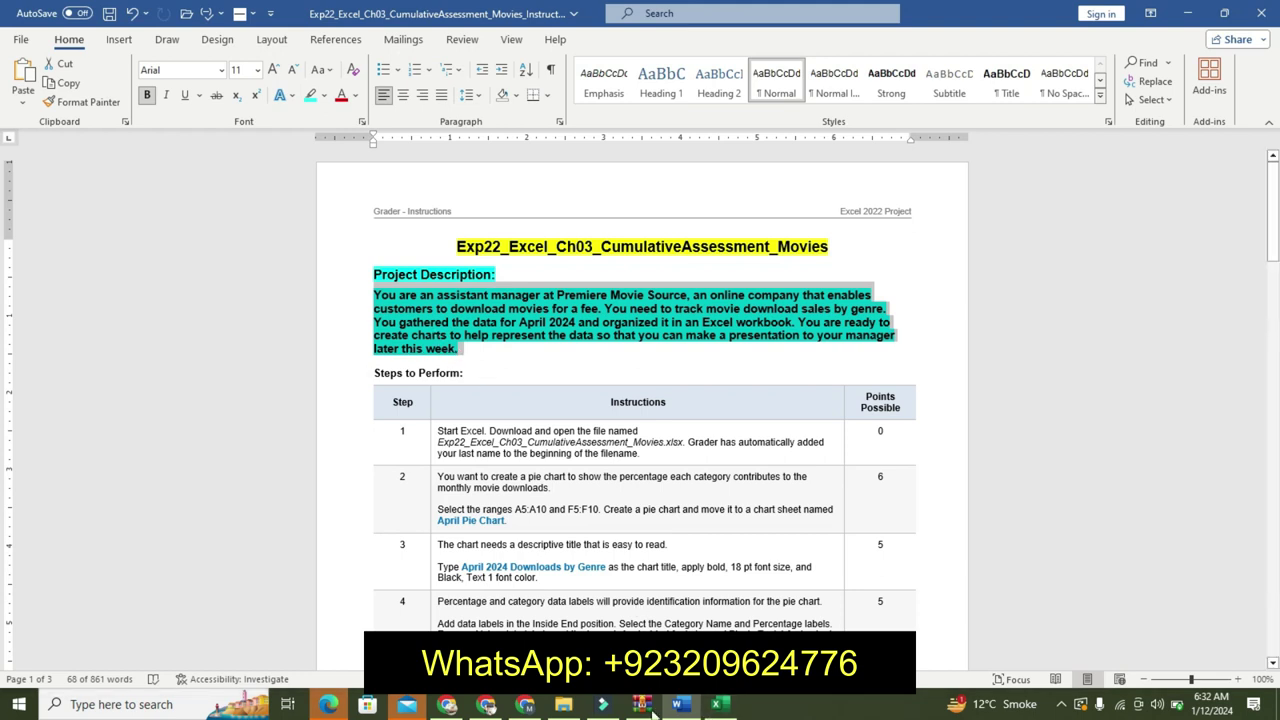
Look over the Excel movie data sheet, then undo the title and description formatting in Word.
left_click(714, 705)
left_click(643, 571)
left_click(346, 549)
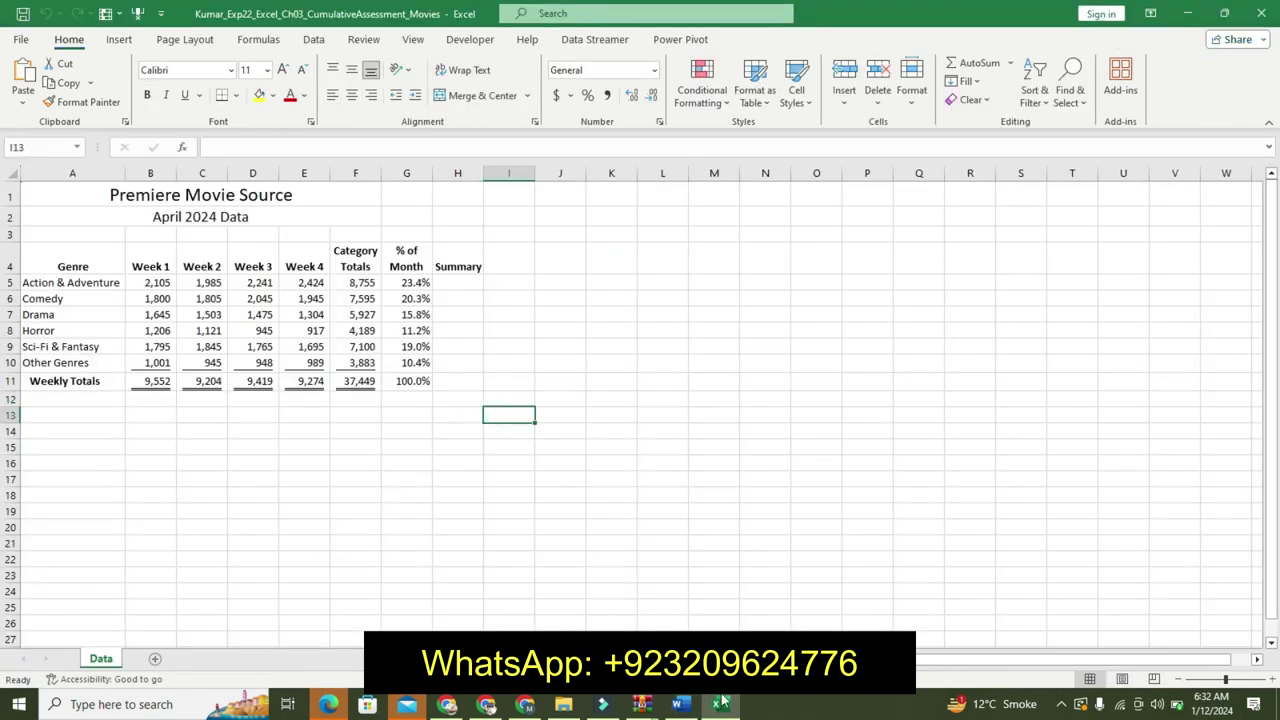
left_click(679, 705)
key("ctrl+z")
key("ctrl+z")
key("ctrl+z")
key("ctrl+z")
key("ctrl+z")
key("ctrl+z")
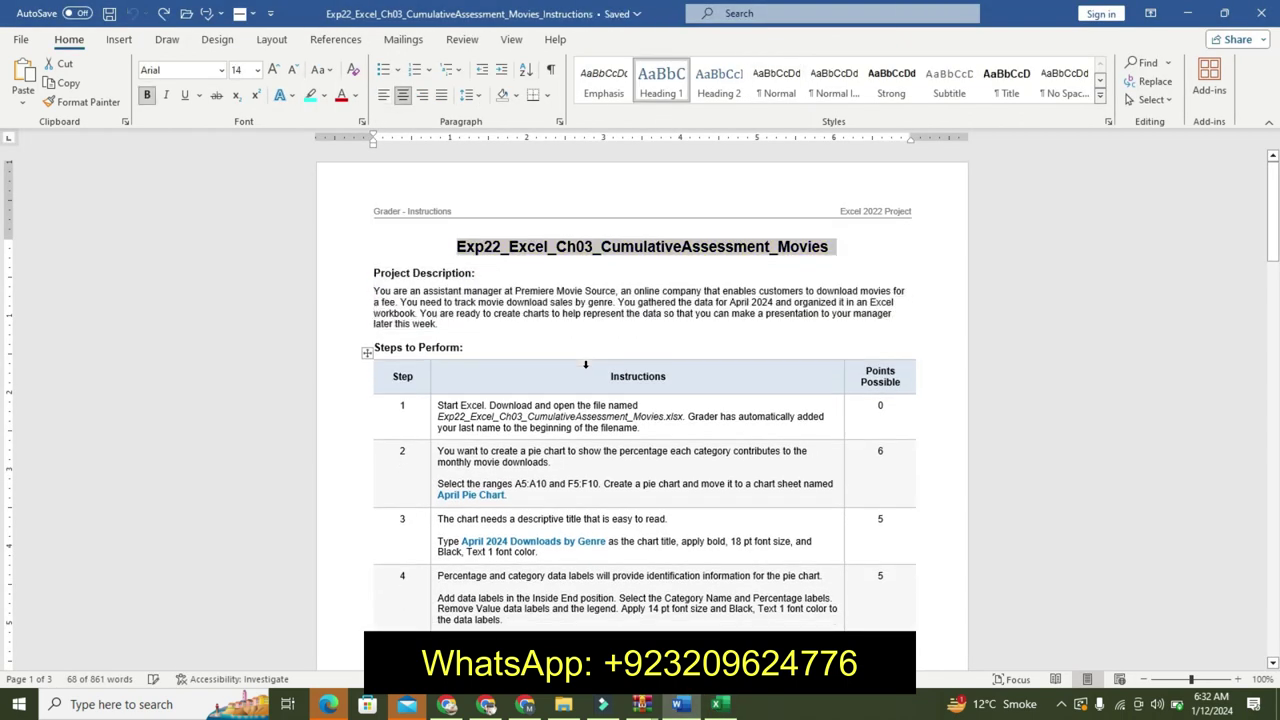
Scroll to the steps table and select Step 1's text through the file name.
left_click(884, 365)
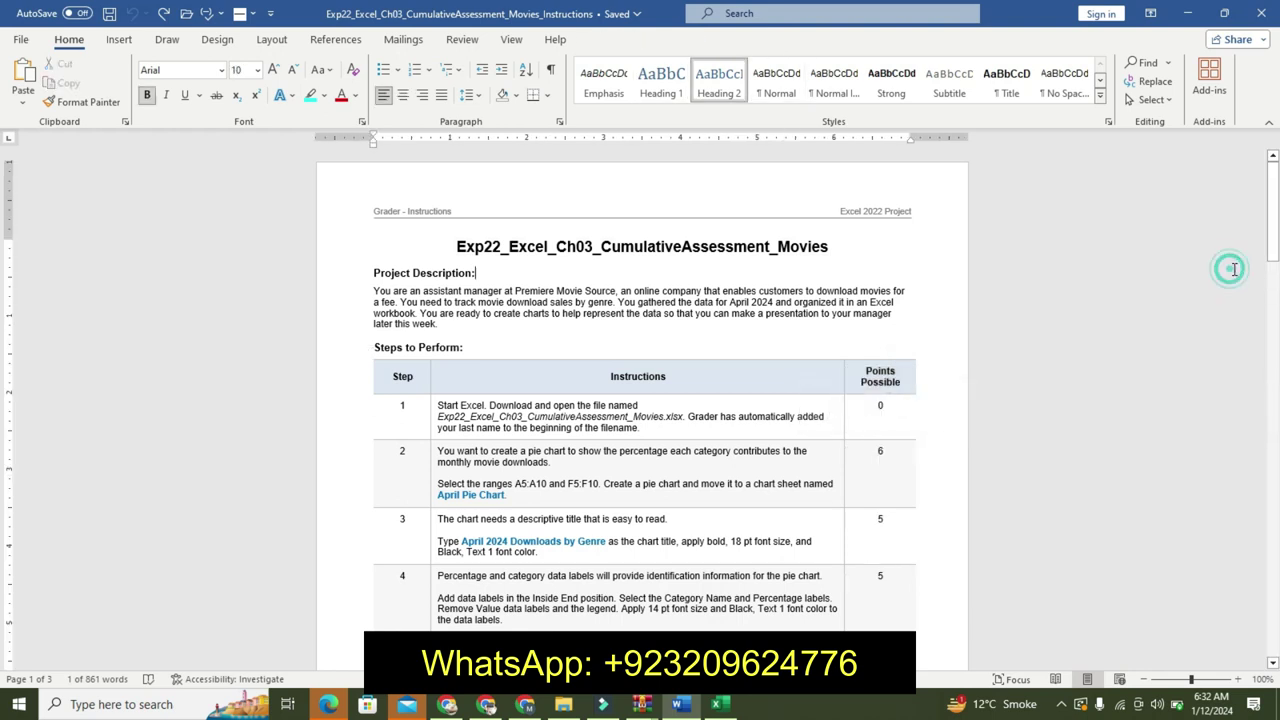
left_click_drag(1276, 272, 1276, 312)
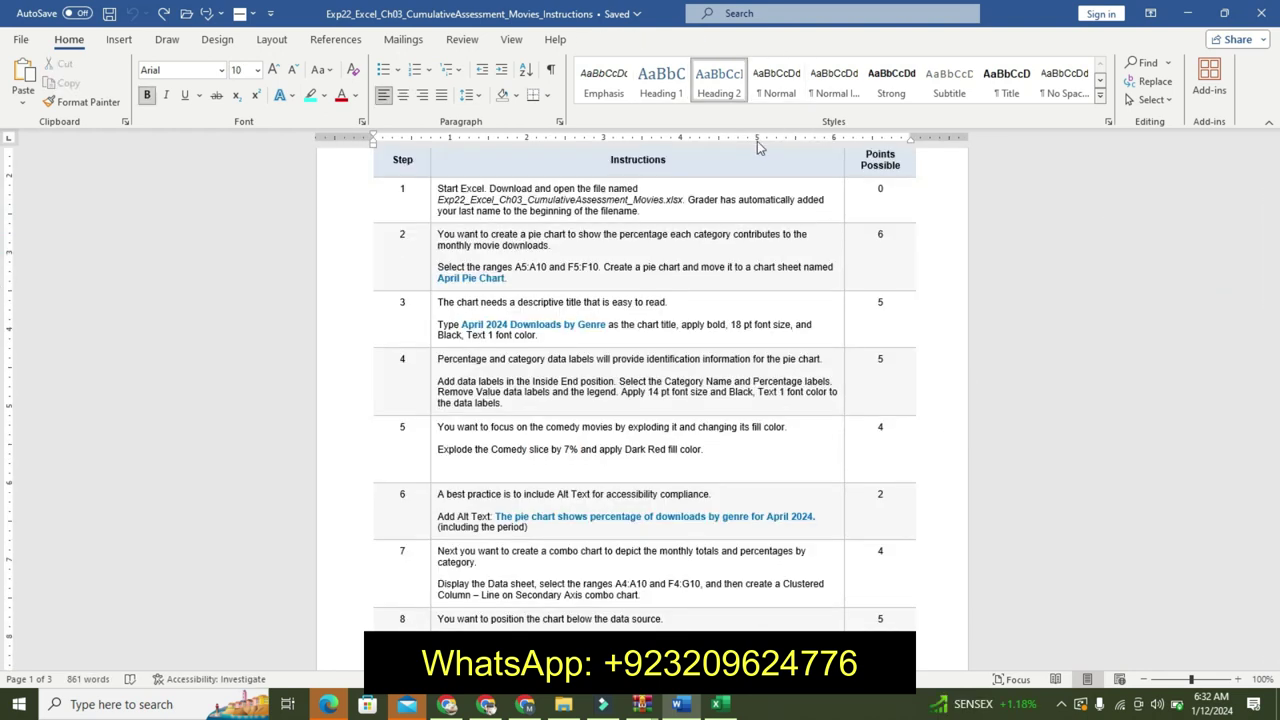
left_click(433, 200)
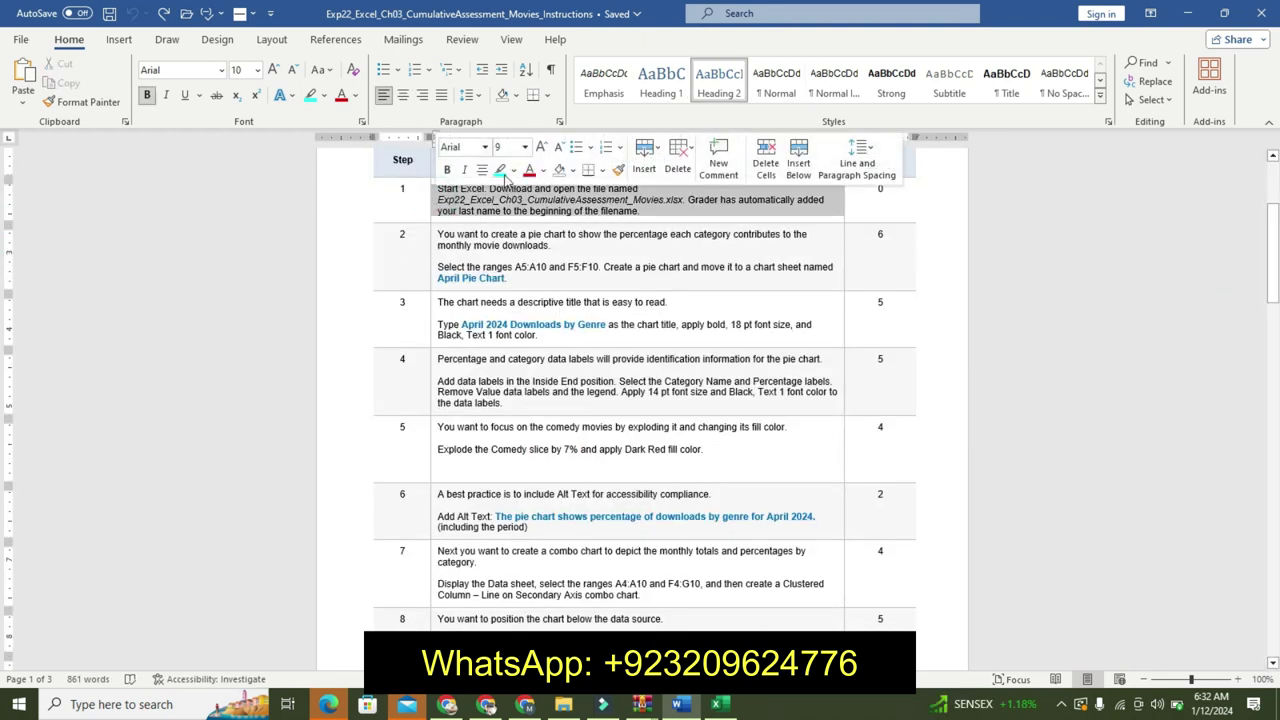
left_click_drag(437, 200, 665, 204)
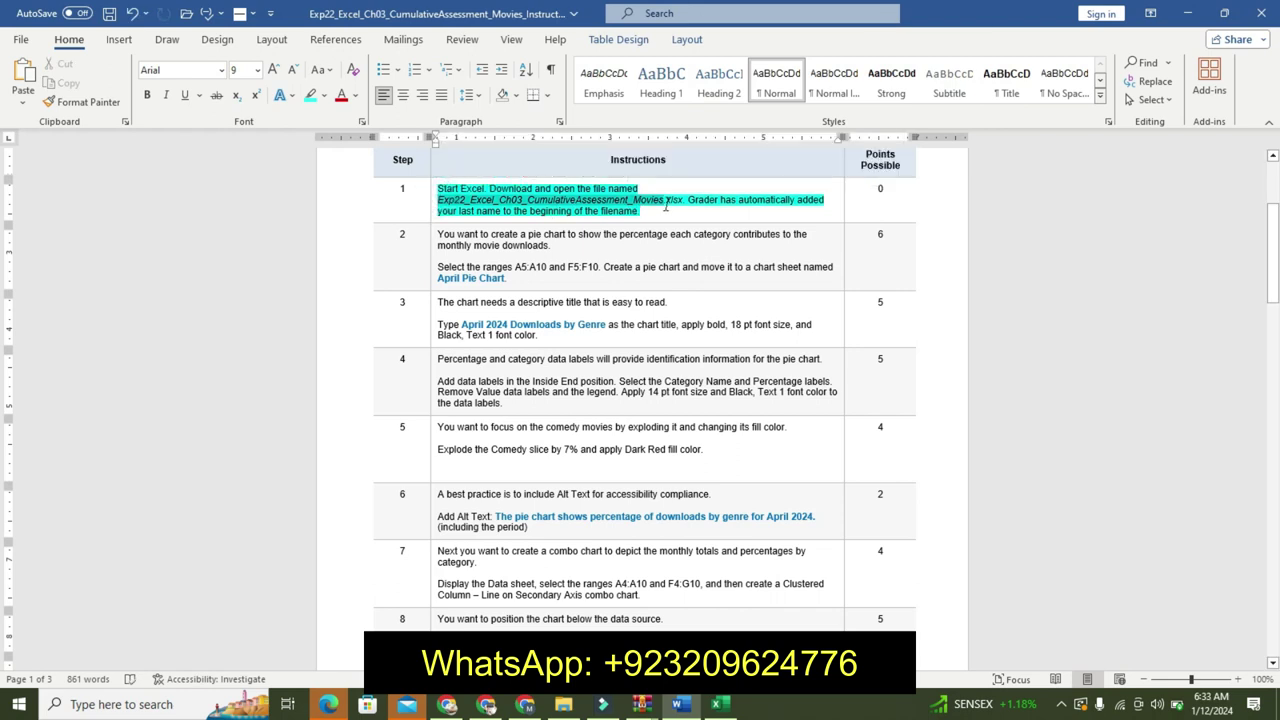
Make Step 1's file name 12 pt, bold and yellow-highlighted, then bring up the Excel workbook.
left_click(786, 153)
left_click(786, 153)
left_click(788, 155)
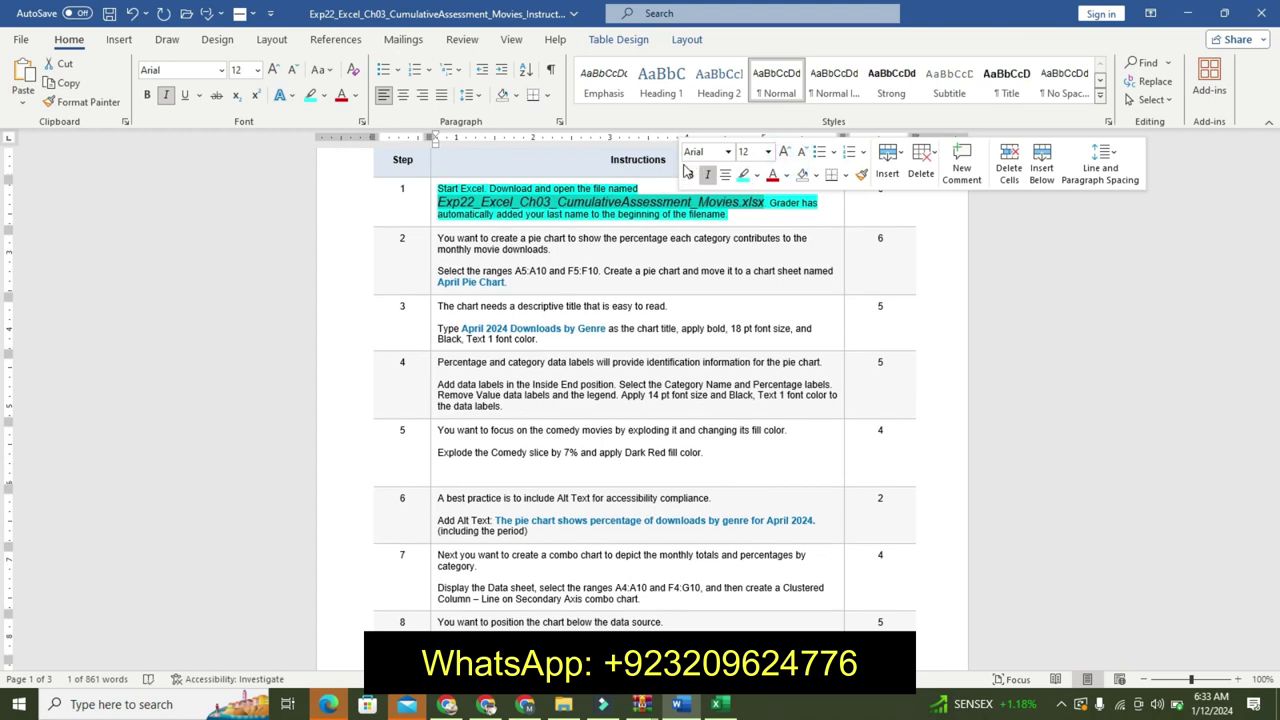
left_click(690, 174)
left_click(756, 175)
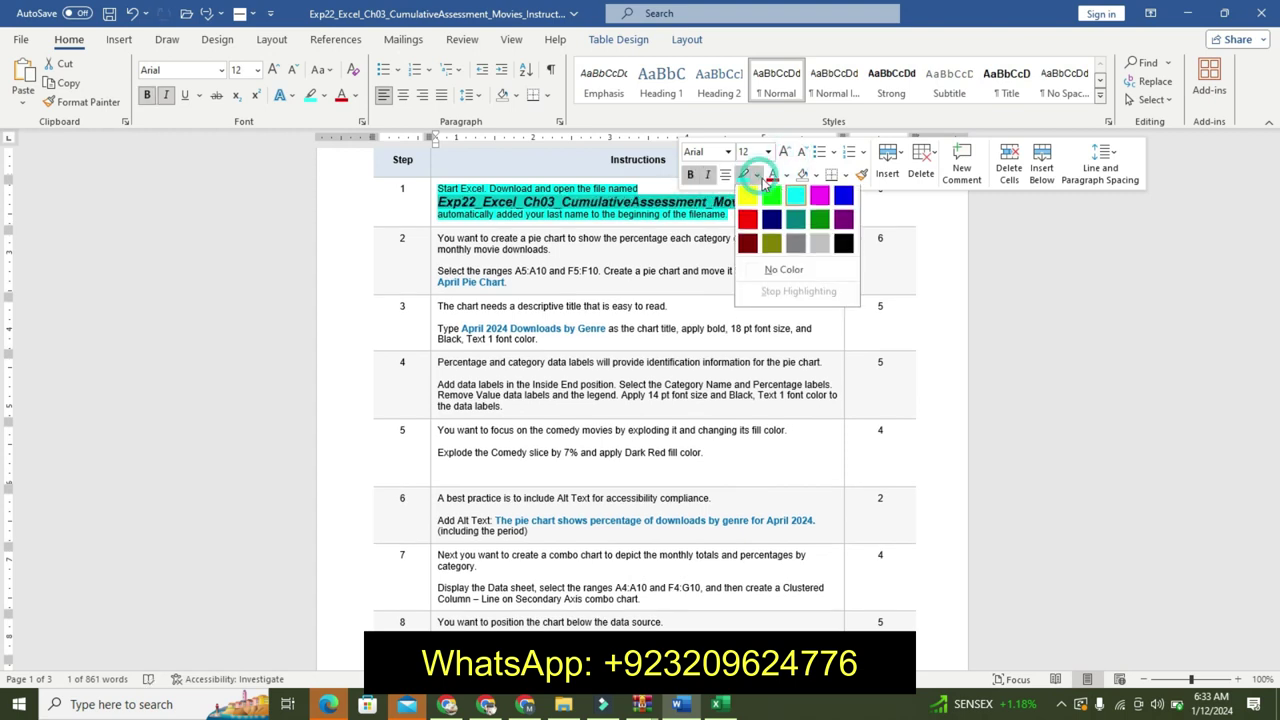
left_click(755, 201)
left_click(728, 216)
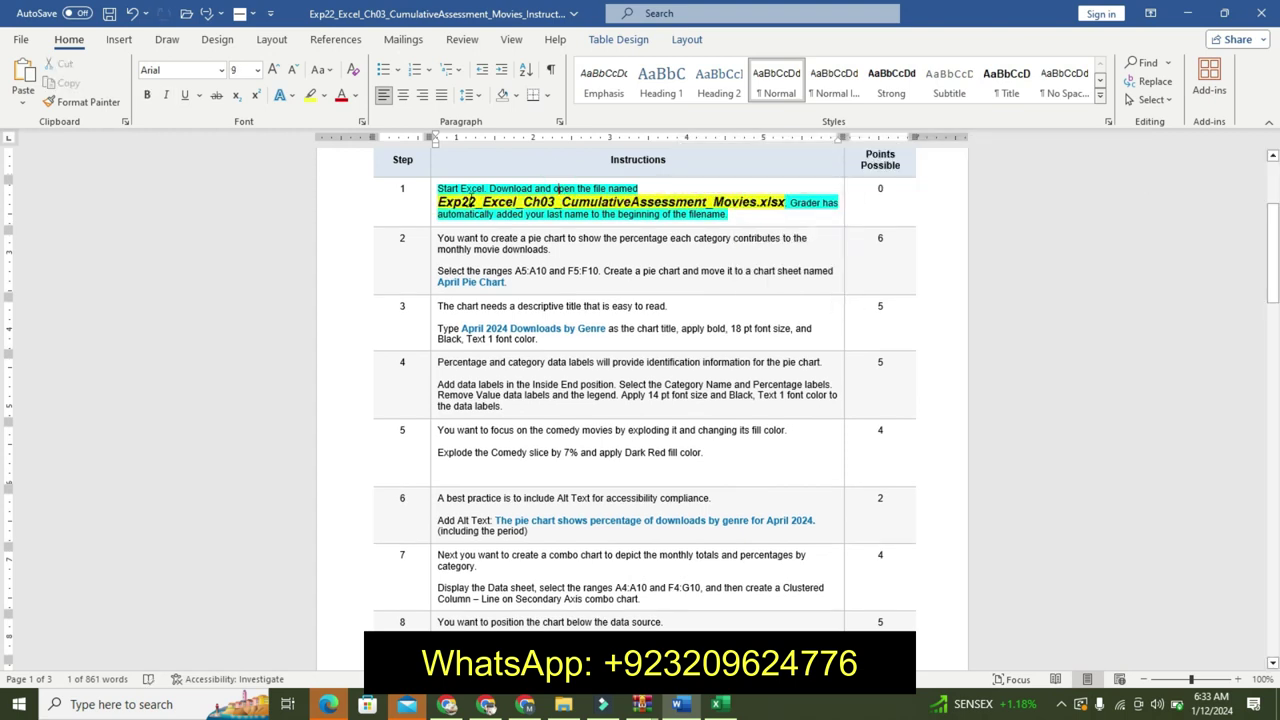
left_click(764, 206)
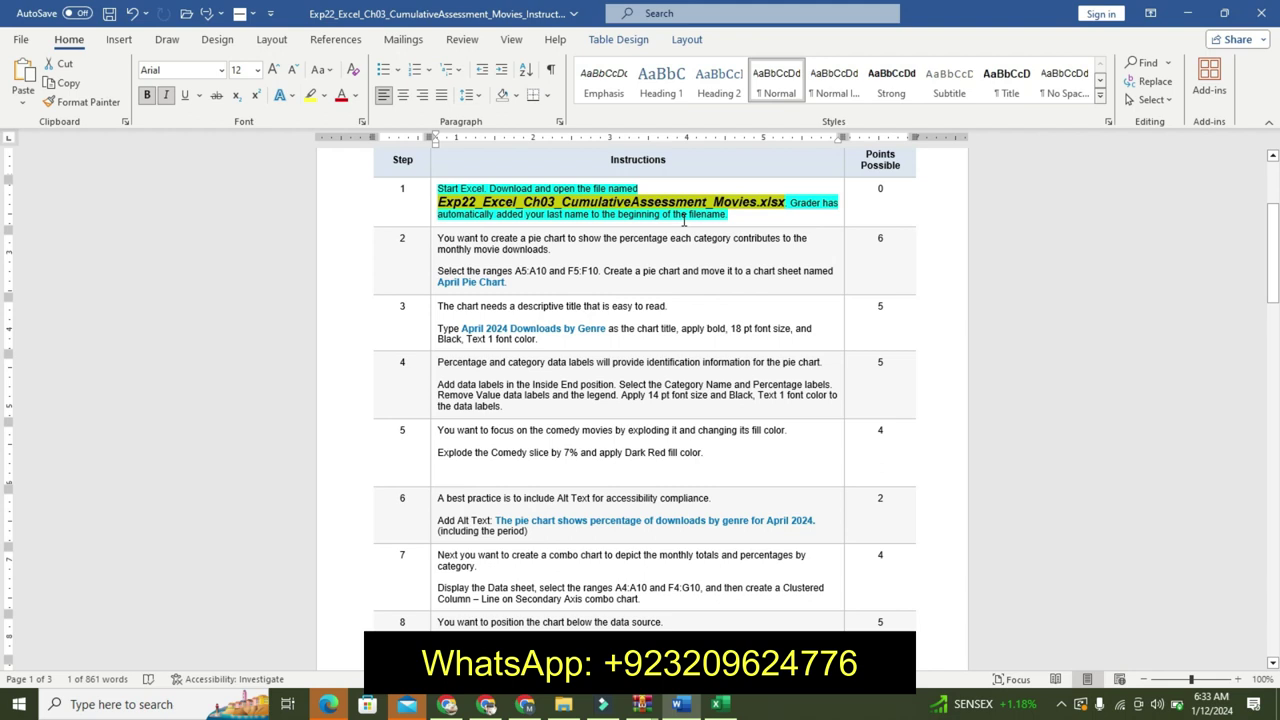
left_click(716, 704)
left_click(560, 510)
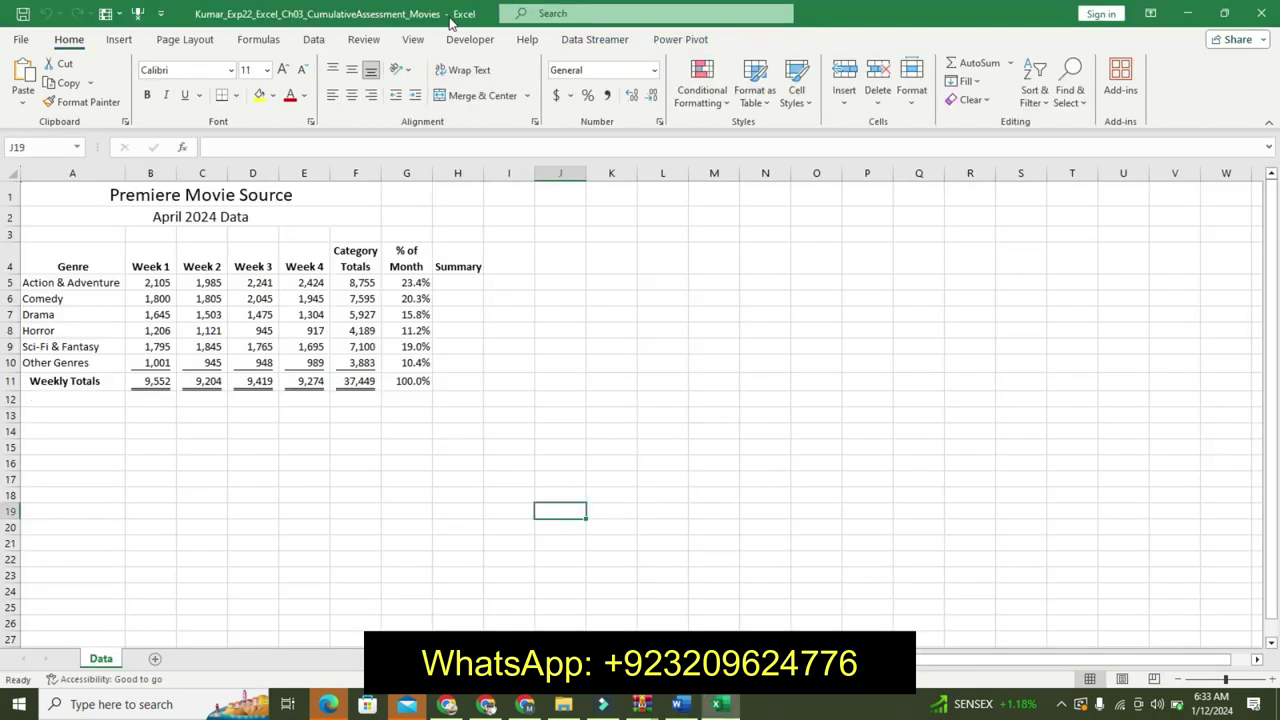
Undo Step 1's formatting and highlight Step 2's first paragraph in yellow.
left_click(679, 704)
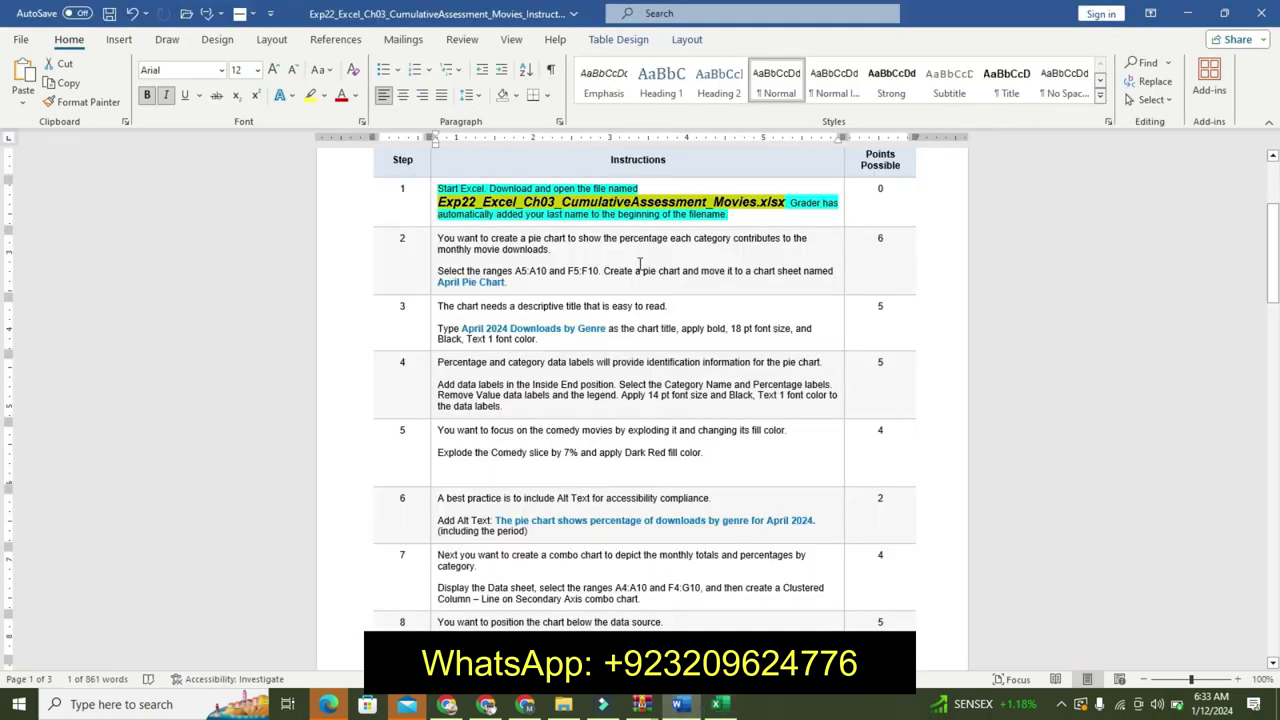
key("ctrl+z")
key("ctrl+z")
key("ctrl+z")
key("ctrl+z")
key("ctrl+z")
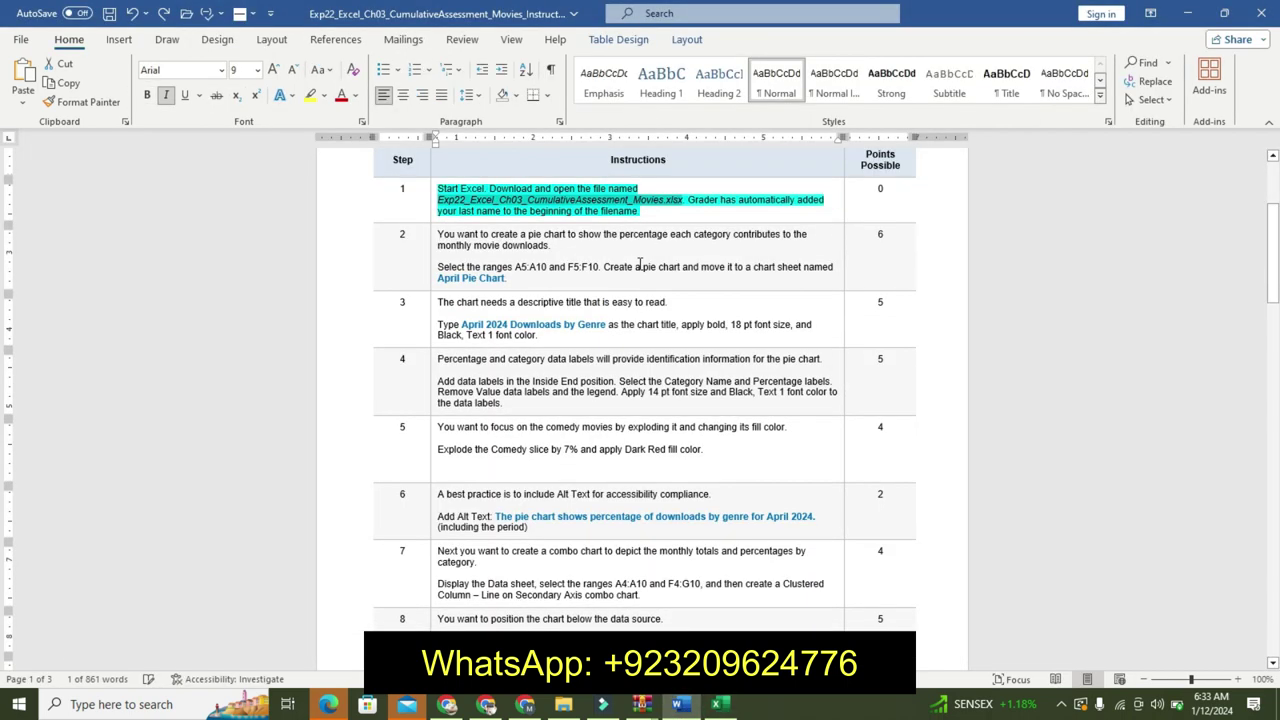
key("ctrl+z")
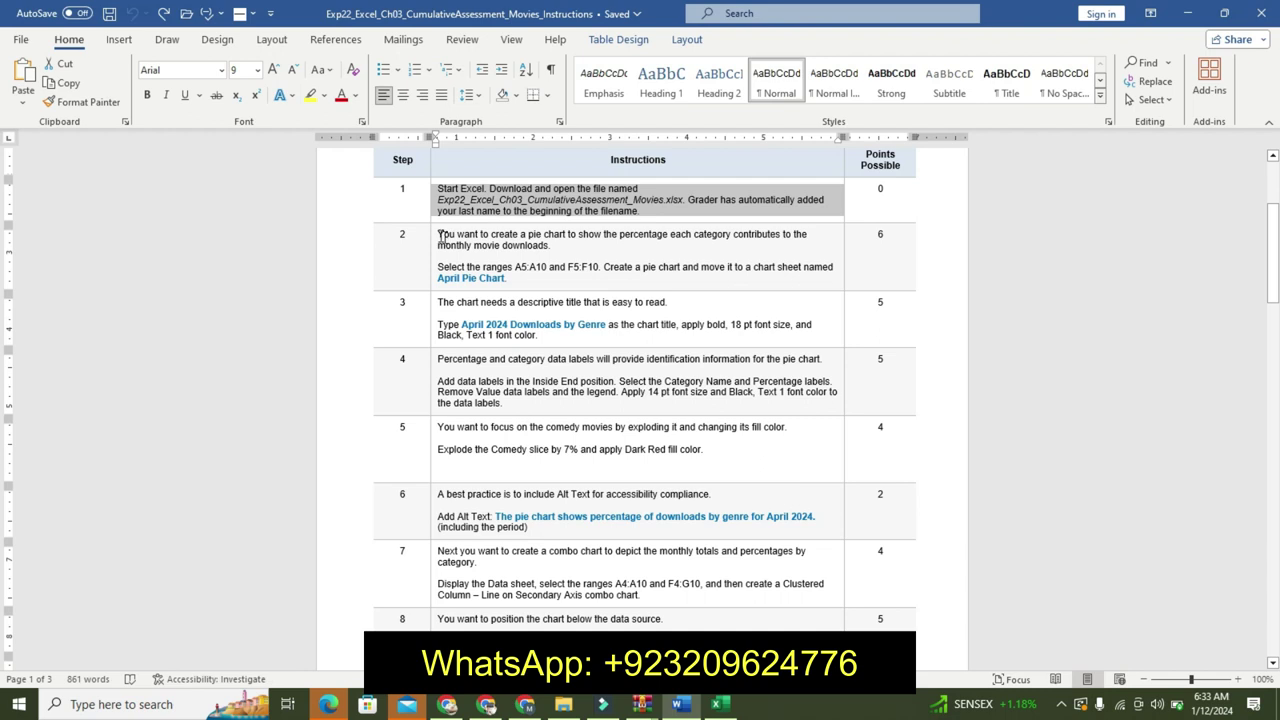
left_click_drag(437, 234, 566, 252)
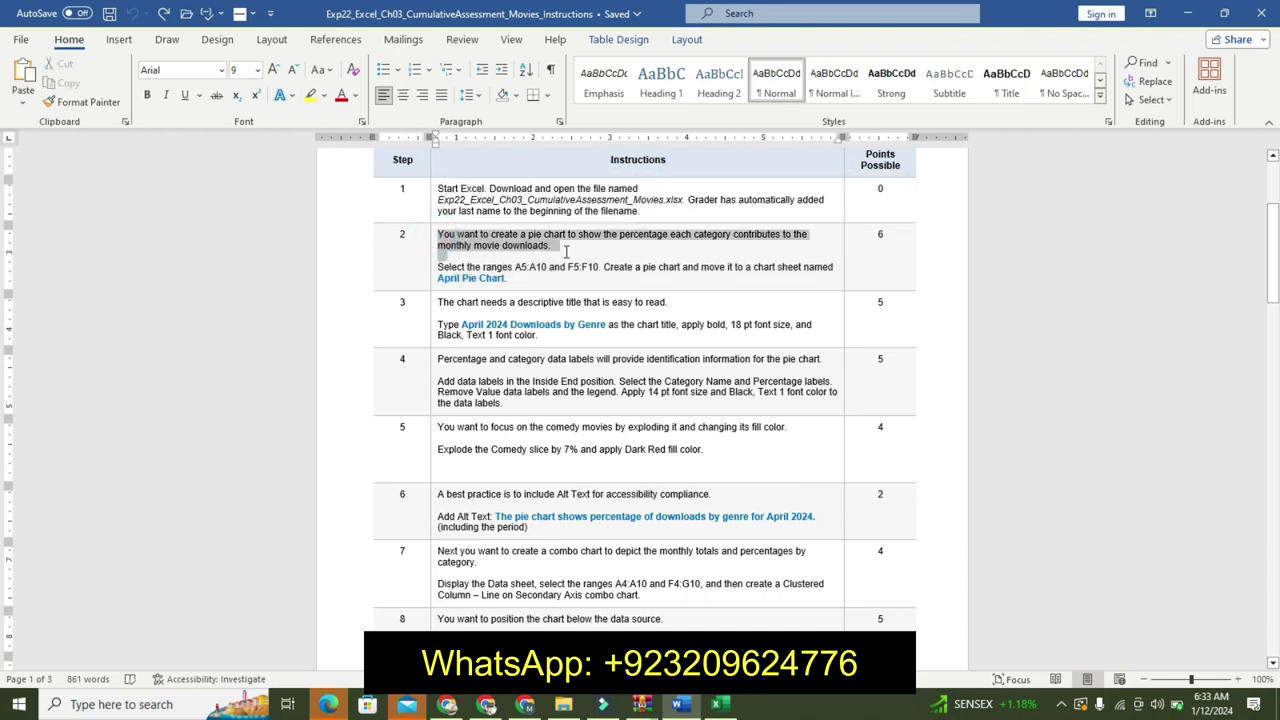
left_click(629, 223)
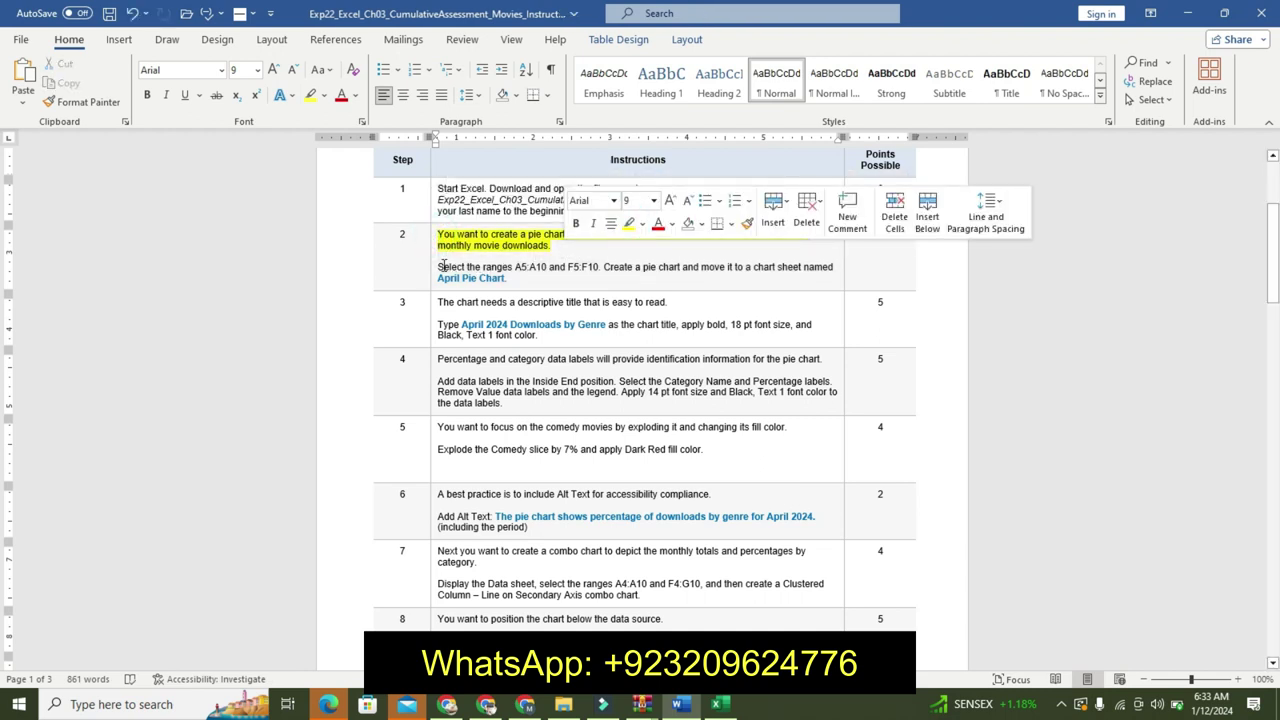
Make Step 2's second paragraph 11 pt, bold and cyan-highlighted.
left_click_drag(441, 266, 508, 278)
left_click(633, 227)
left_click(633, 227)
left_click(537, 248)
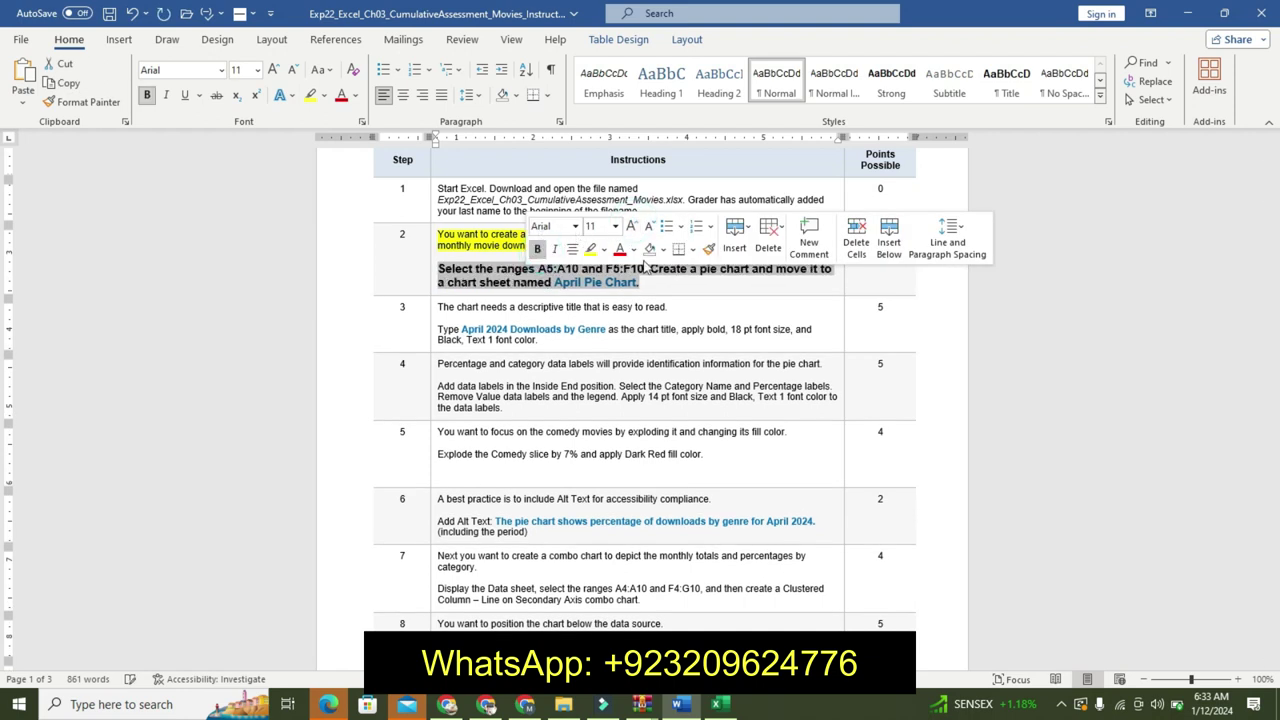
left_click(604, 249)
left_click(636, 275)
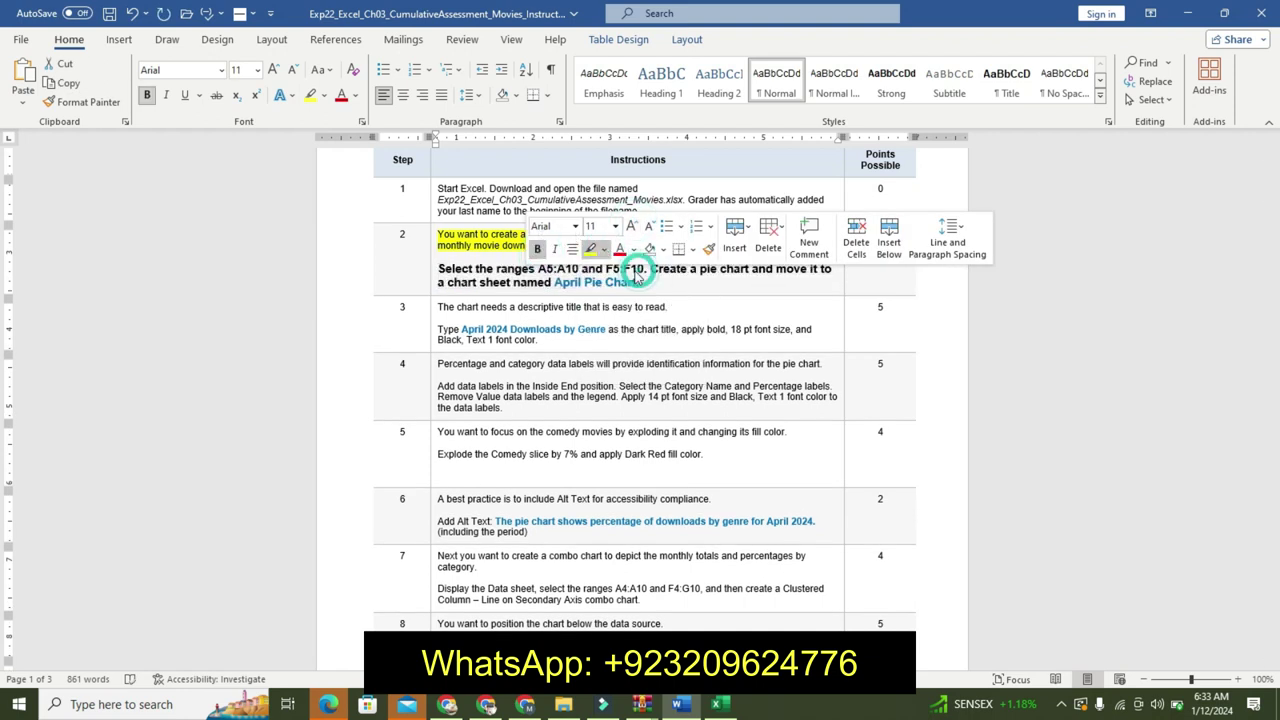
left_click(503, 306)
Copy the A5:A10 range reference and go to Excel's Name Box.
left_click_drag(539, 268, 579, 269)
key("ctrl+c")
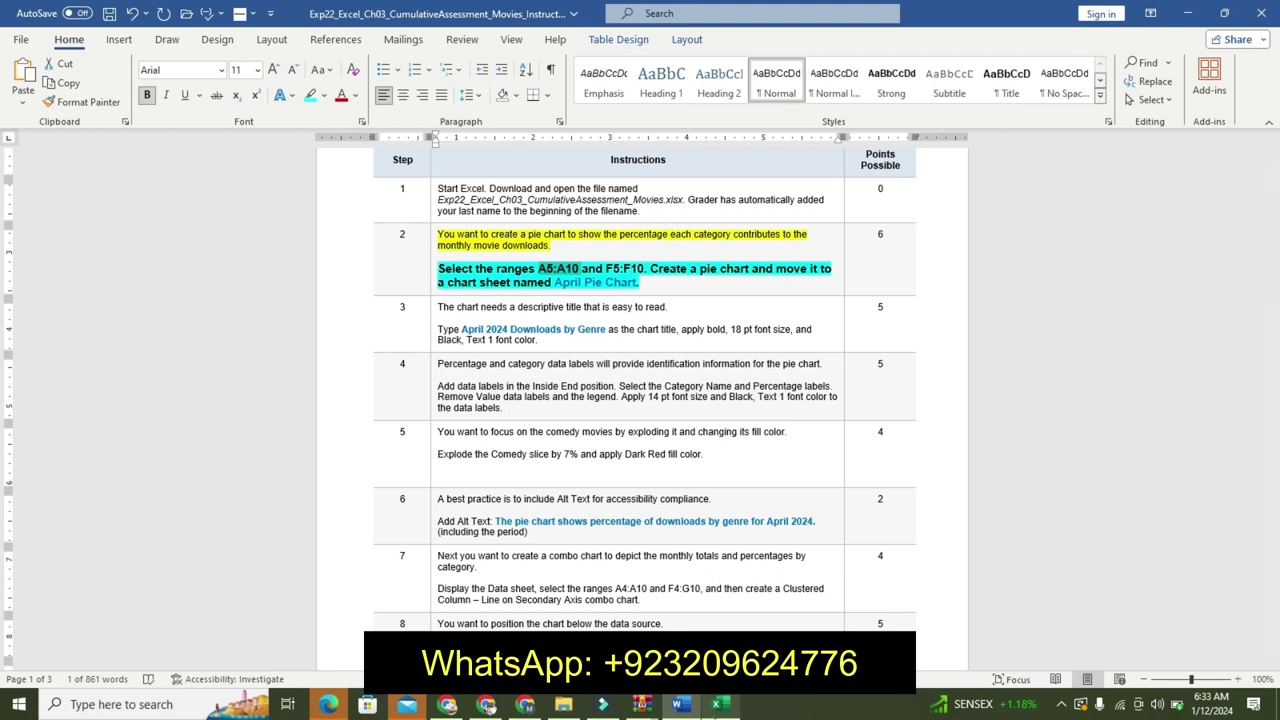
left_click(716, 704)
left_click(34, 146)
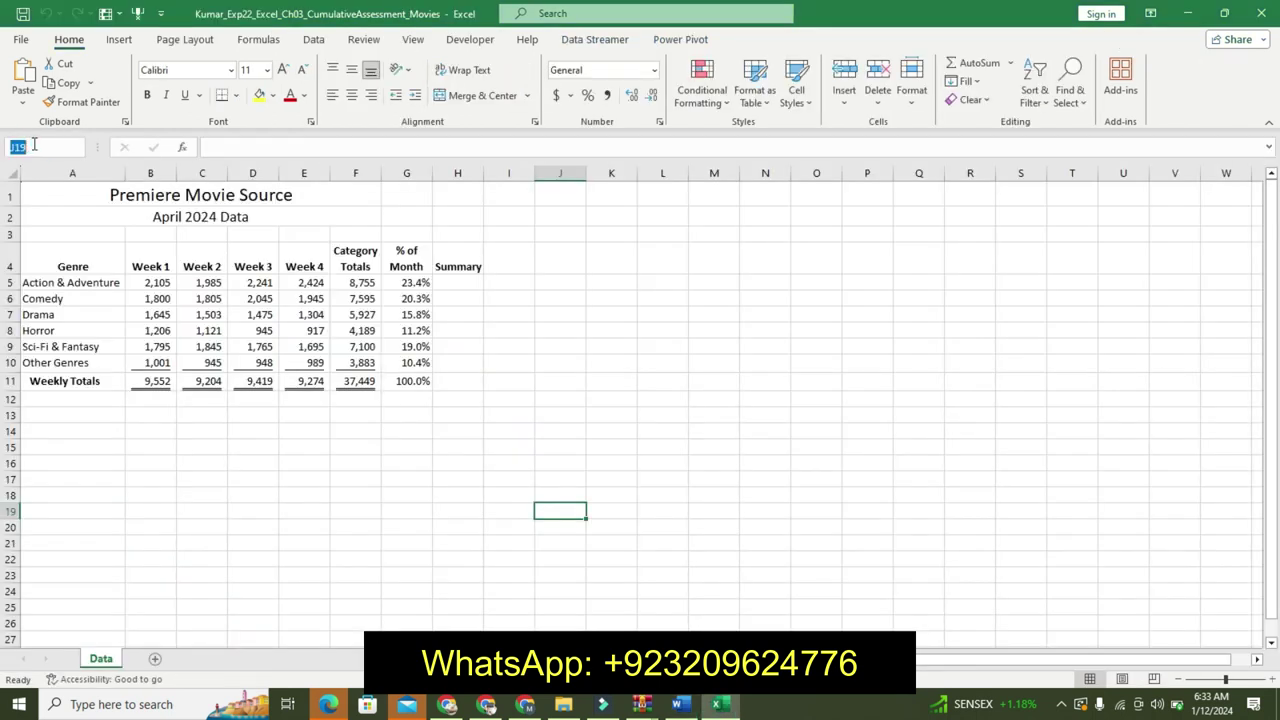
Select A5:A10 and add F5:F10 via the Name Box, copying each reference from Word.
key("ctrl+v")
key("Return")
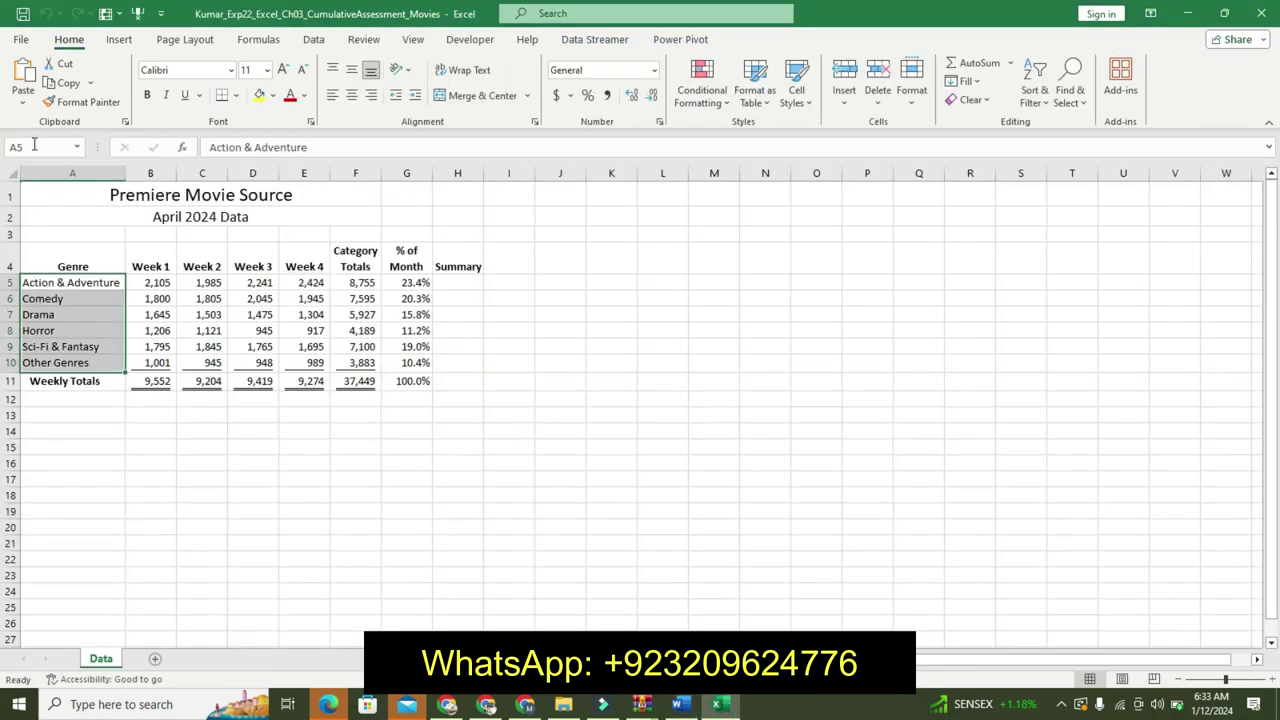
left_click(676, 706)
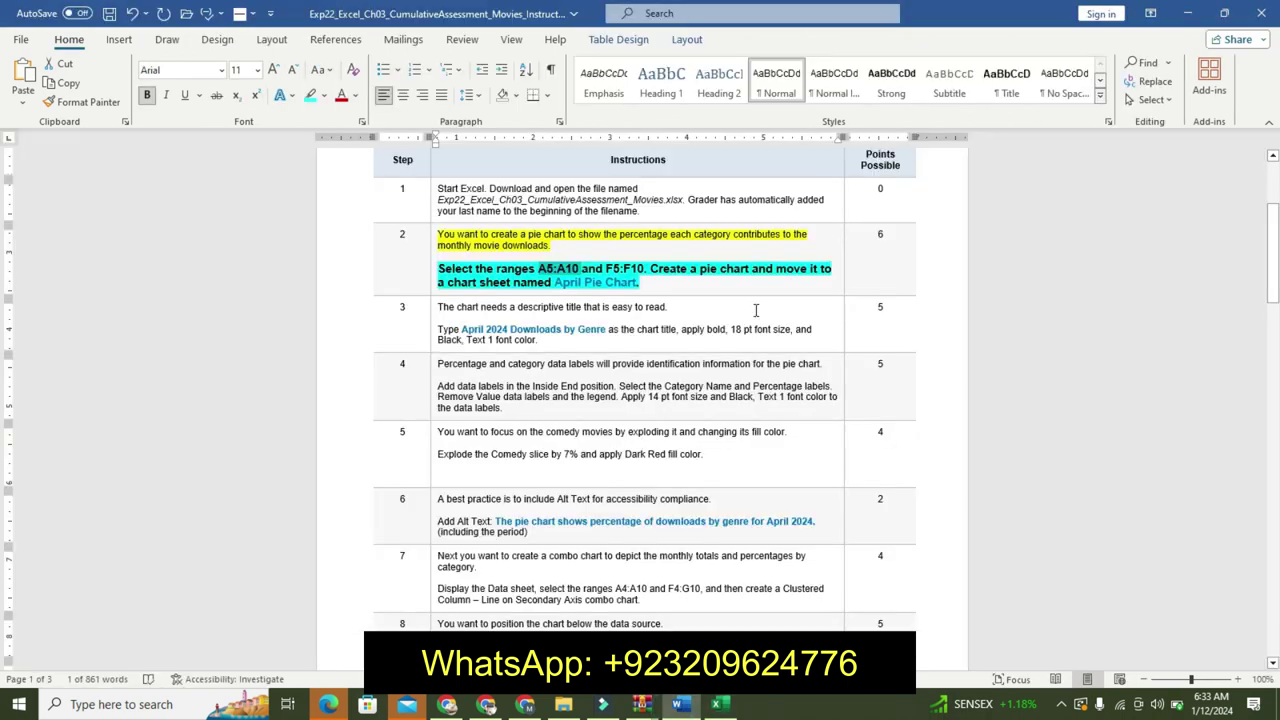
left_click_drag(606, 270, 645, 272)
key("ctrl+c")
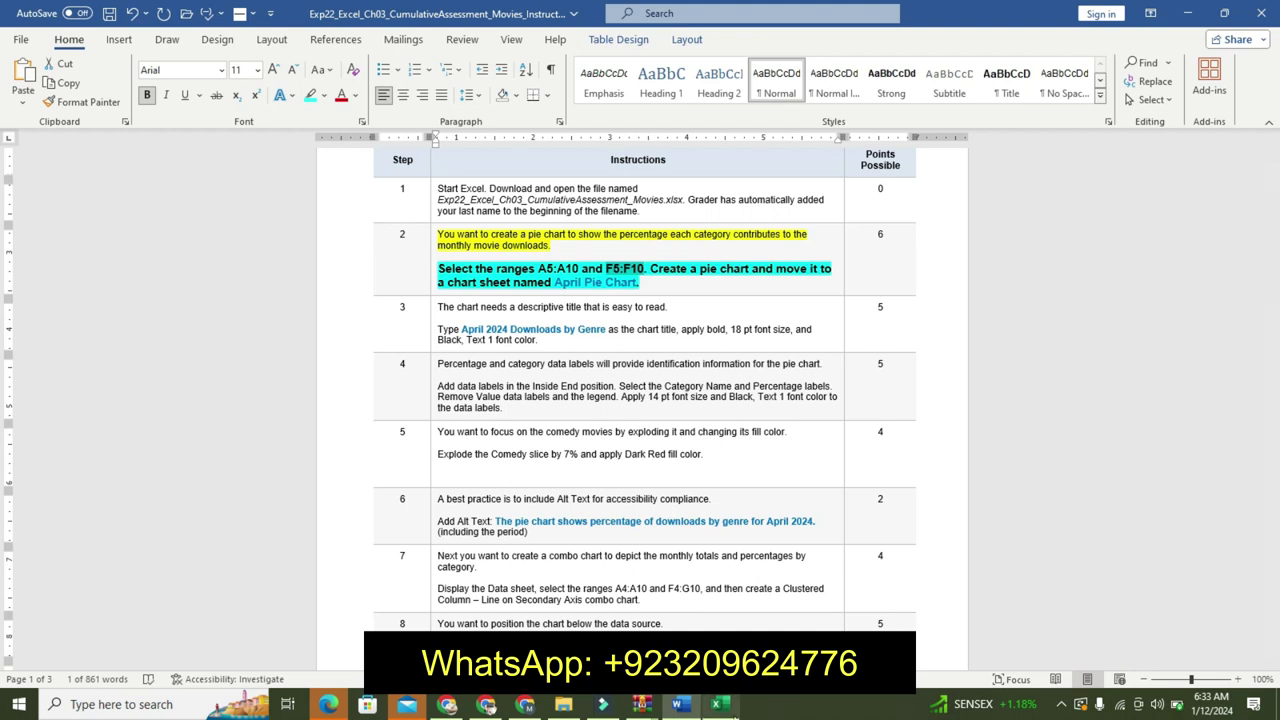
left_click(716, 704)
left_click(66, 147)
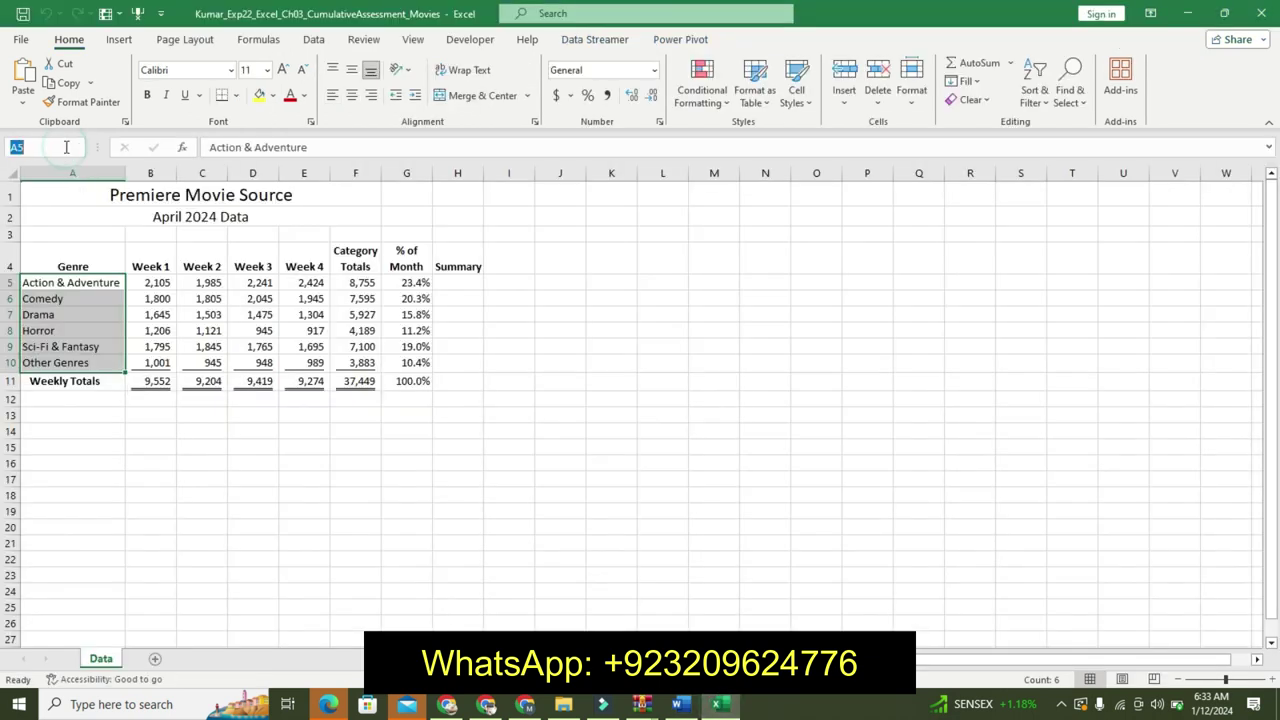
key("ctrl+v")
key("Return")
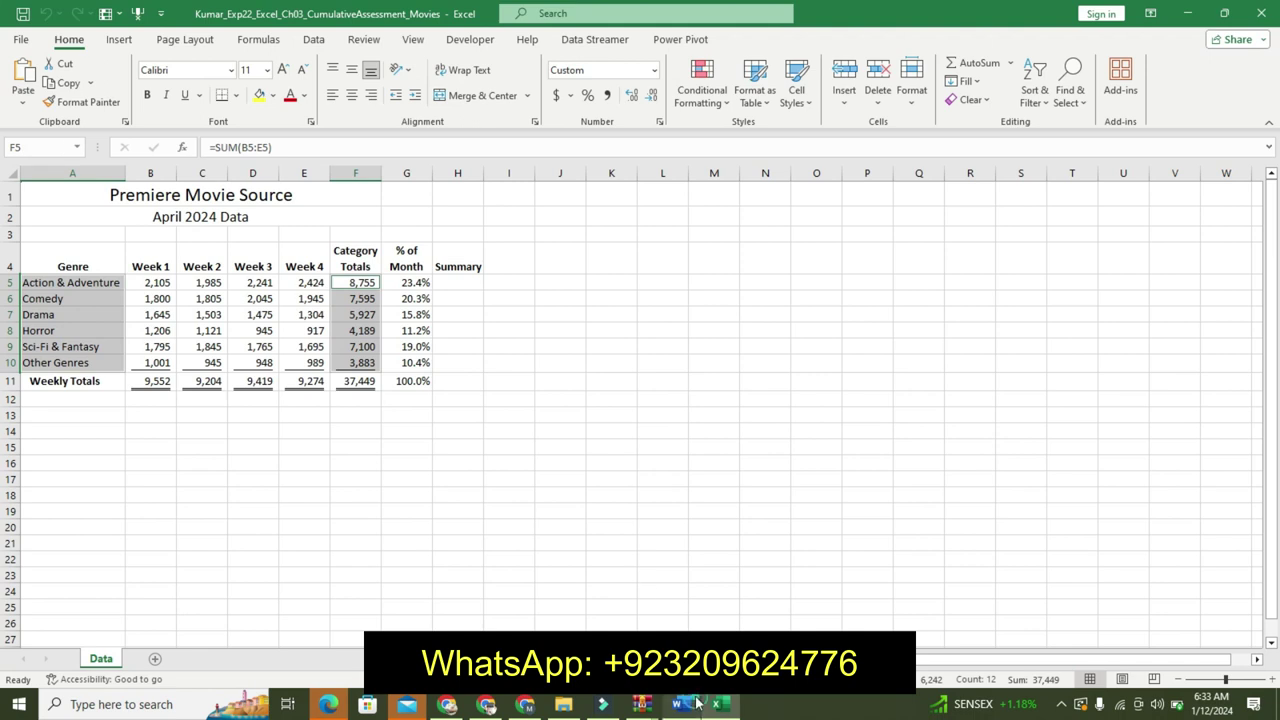
Note the 'Create a pie chart' instruction and bring up Excel's Insert chart commands.
left_click(680, 704)
left_click_drag(650, 268, 738, 270)
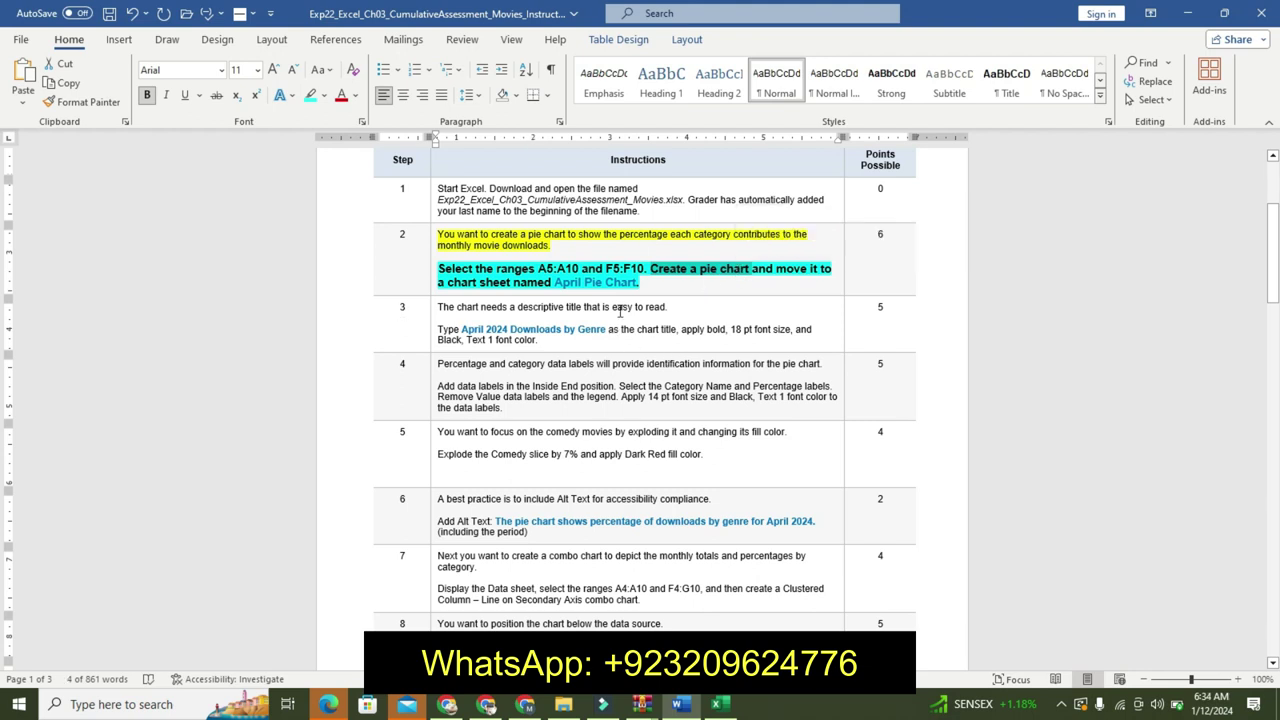
left_click(716, 704)
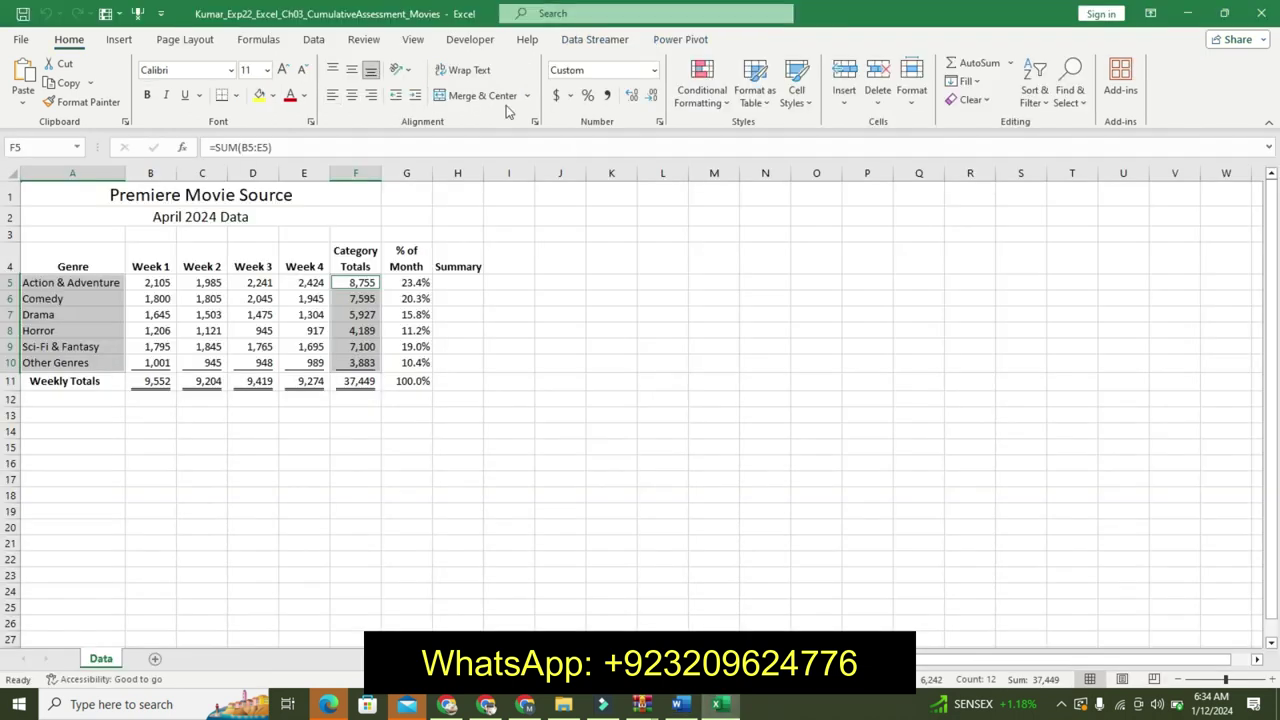
left_click(106, 14)
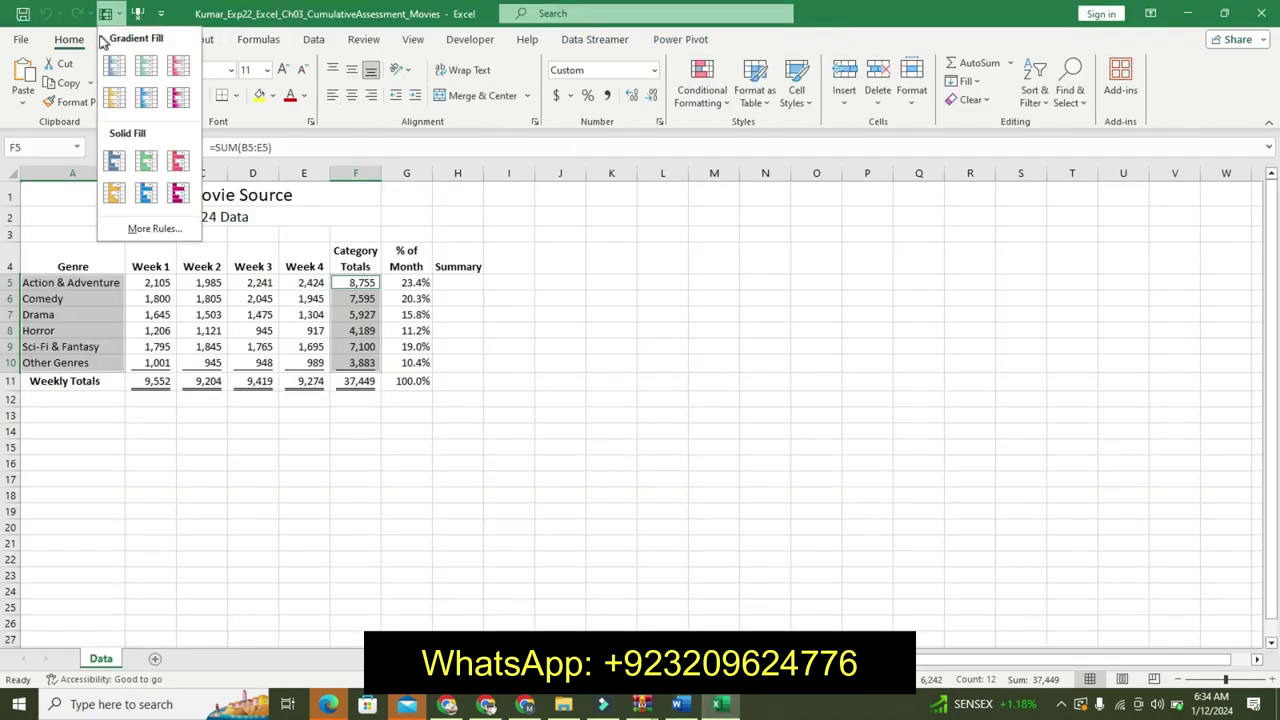
left_click(80, 38)
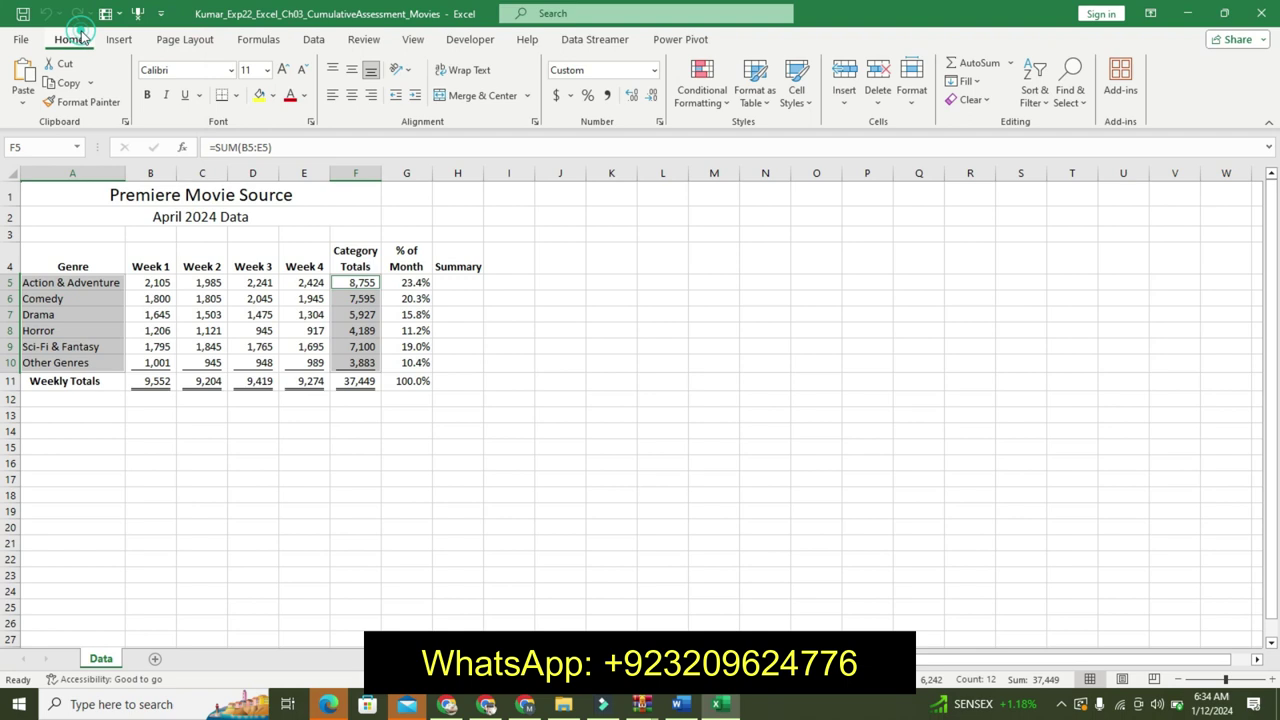
left_click(119, 39)
Choose Pie from the All Charts list of Recommended Charts.
left_click(441, 90)
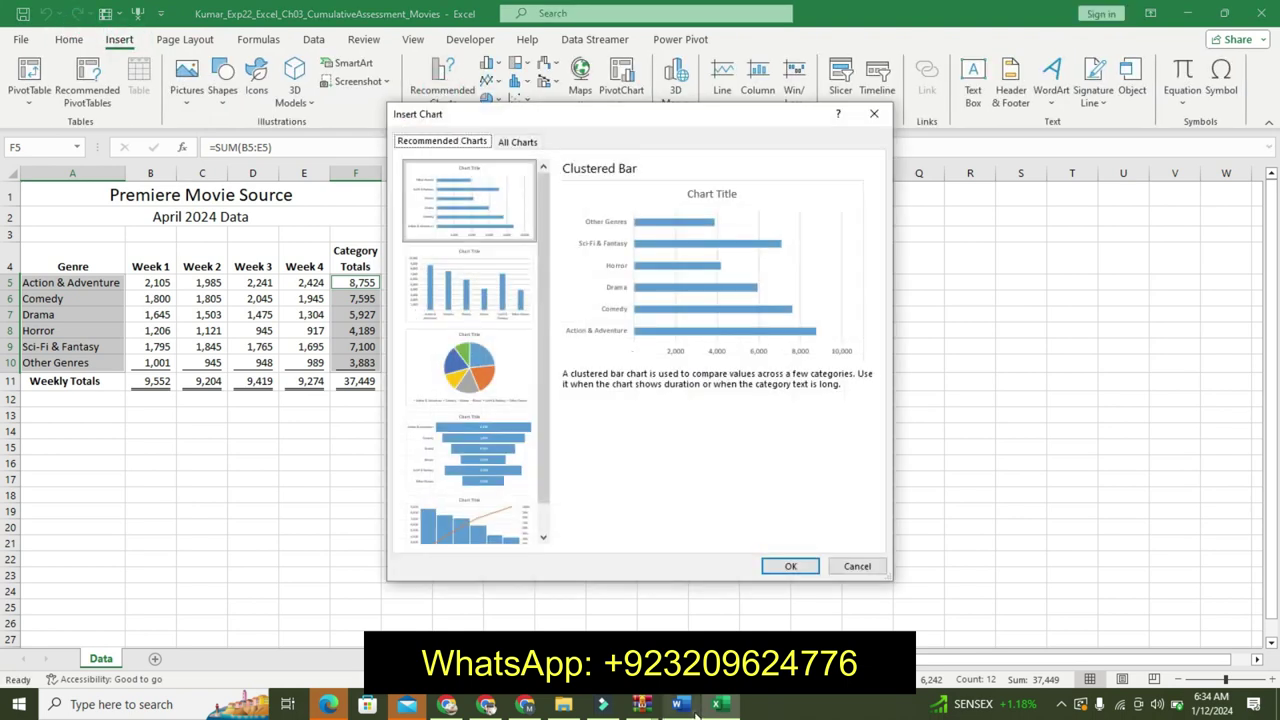
left_click(680, 705)
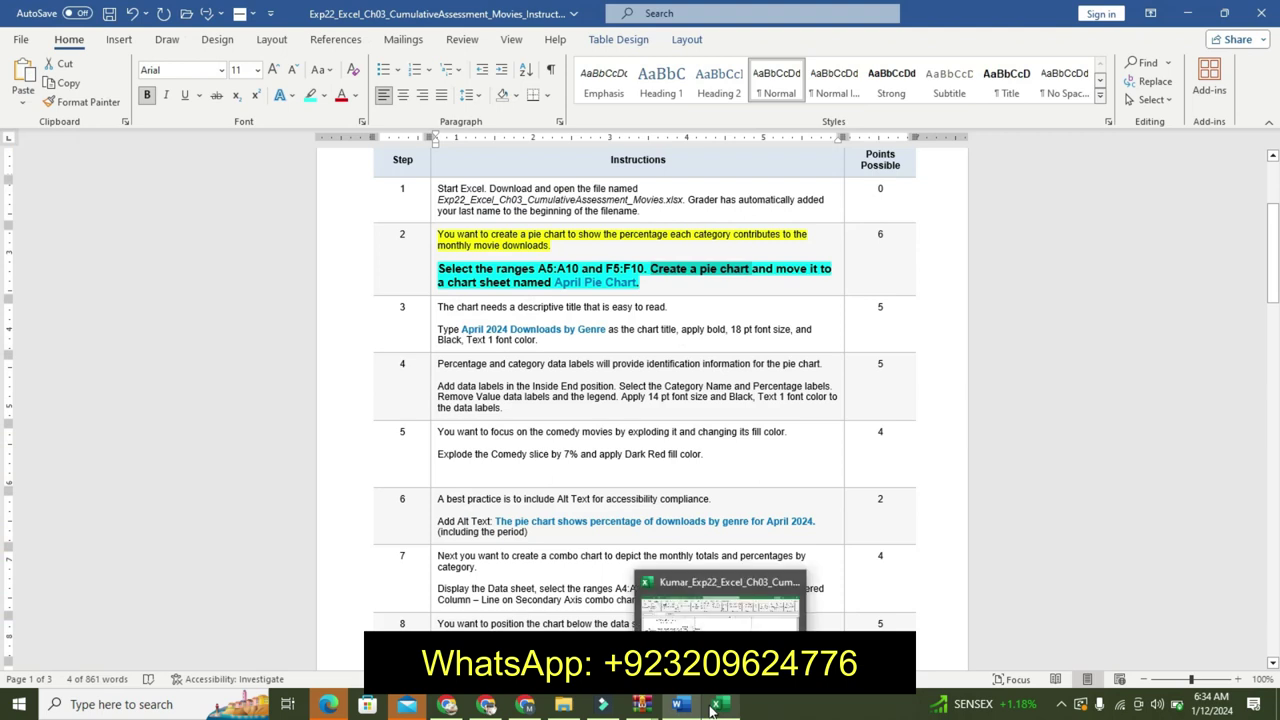
left_click(716, 705)
left_click(518, 140)
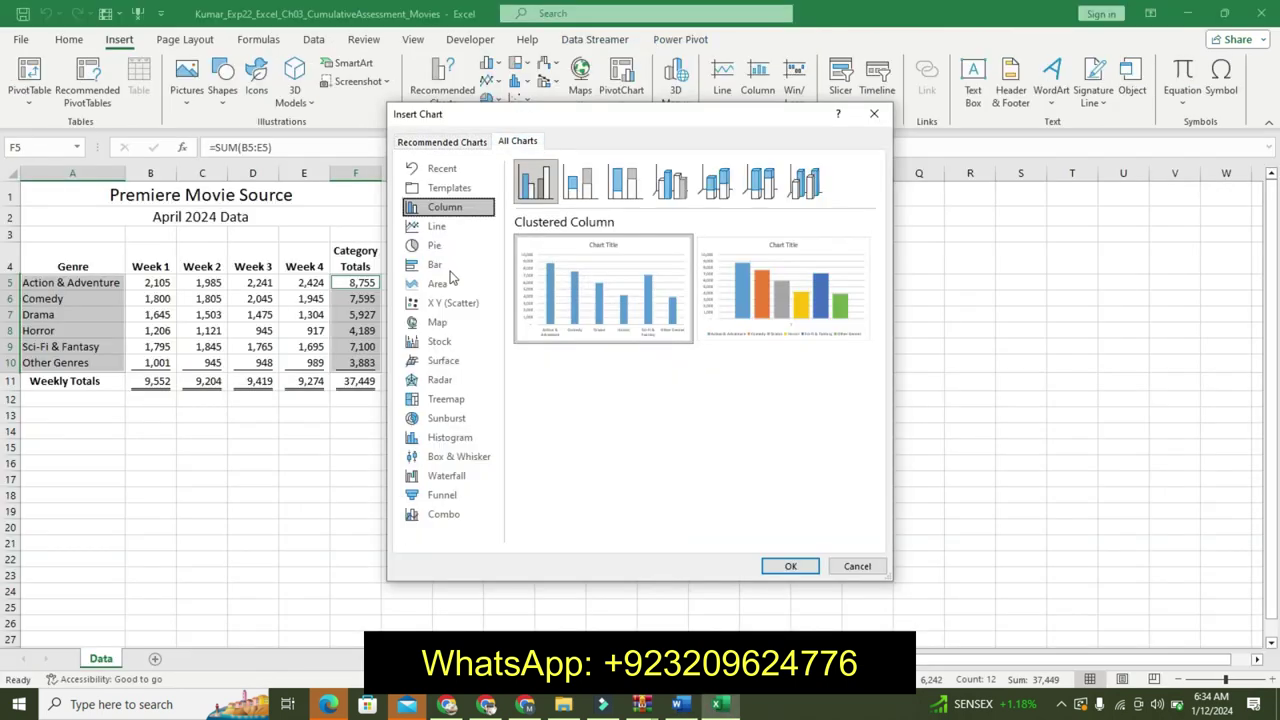
left_click(442, 248)
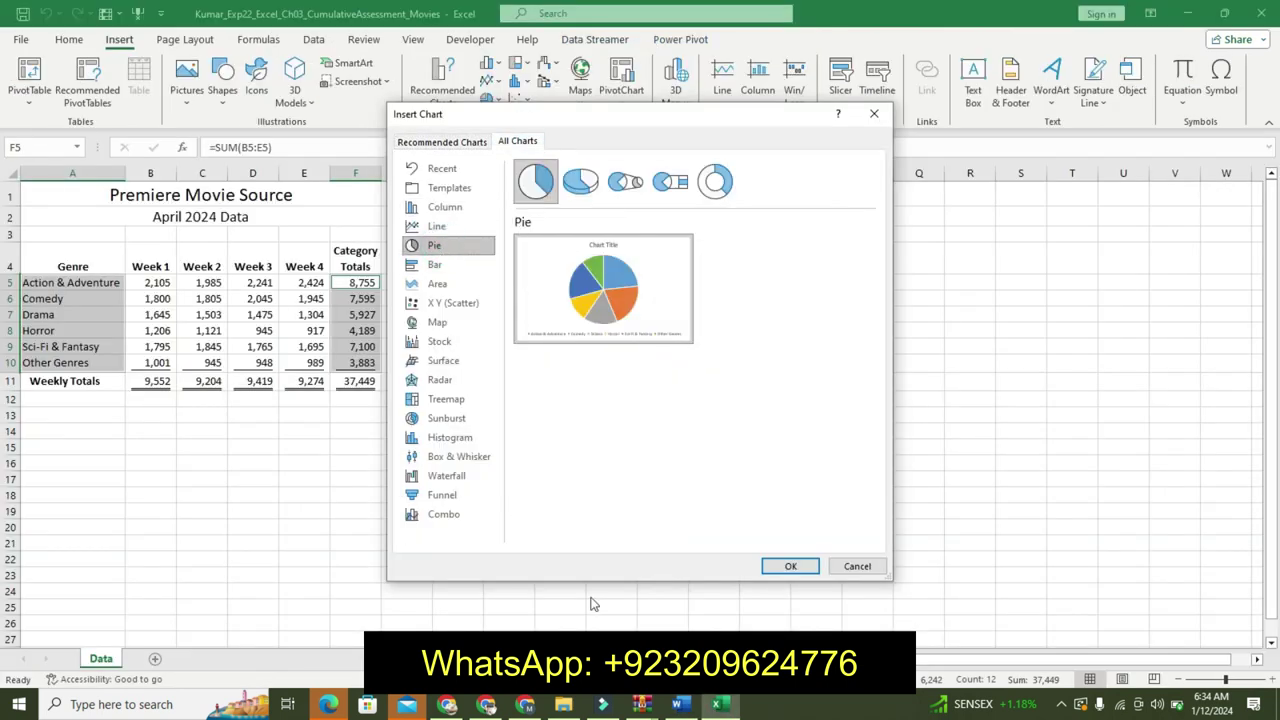
Read the next instruction, marking the sheet name April Pie Chart in Word.
left_click(679, 705)
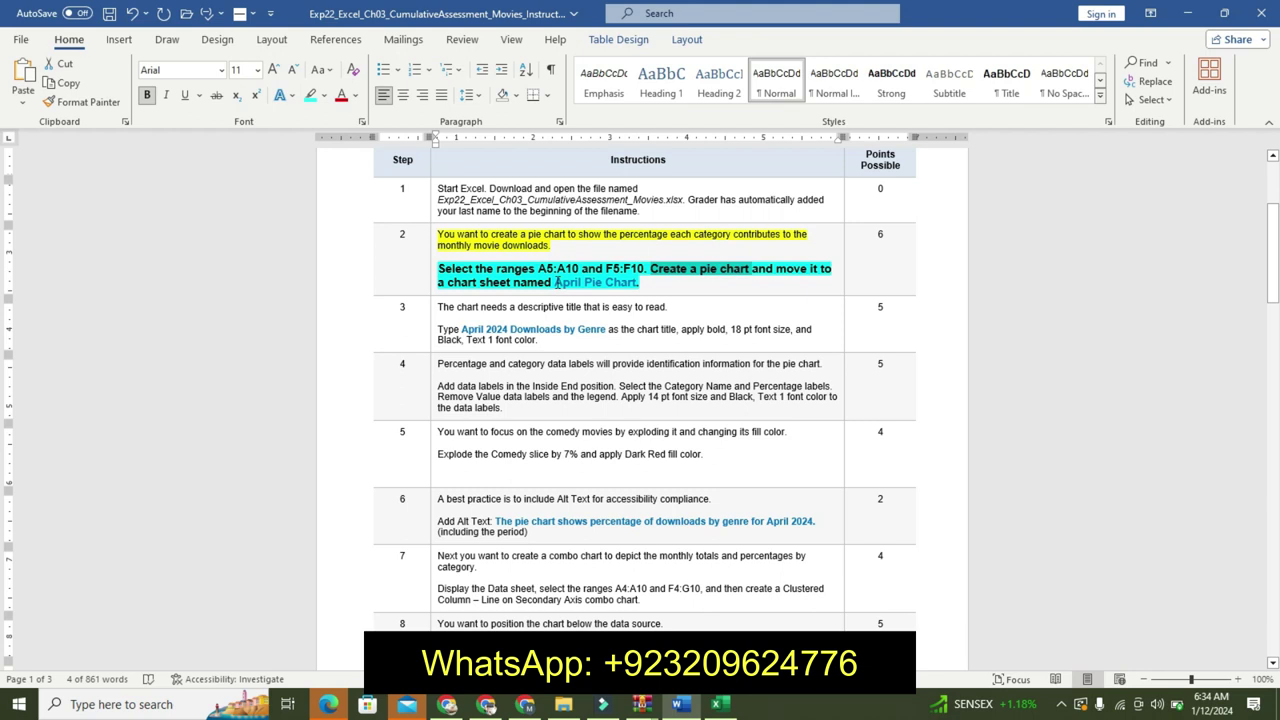
left_click_drag(556, 282, 636, 285)
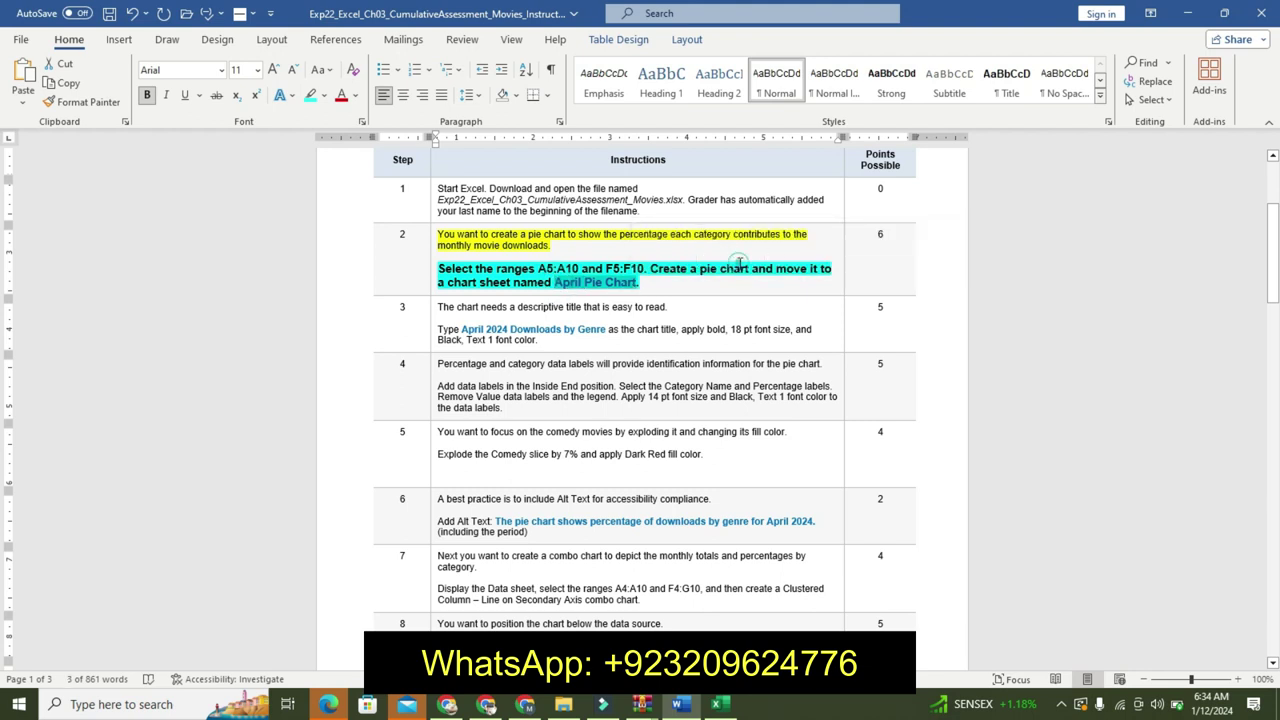
left_click(716, 704)
Insert the pie chart and move it to a new sheet named April Pie Chart.
left_click(787, 566)
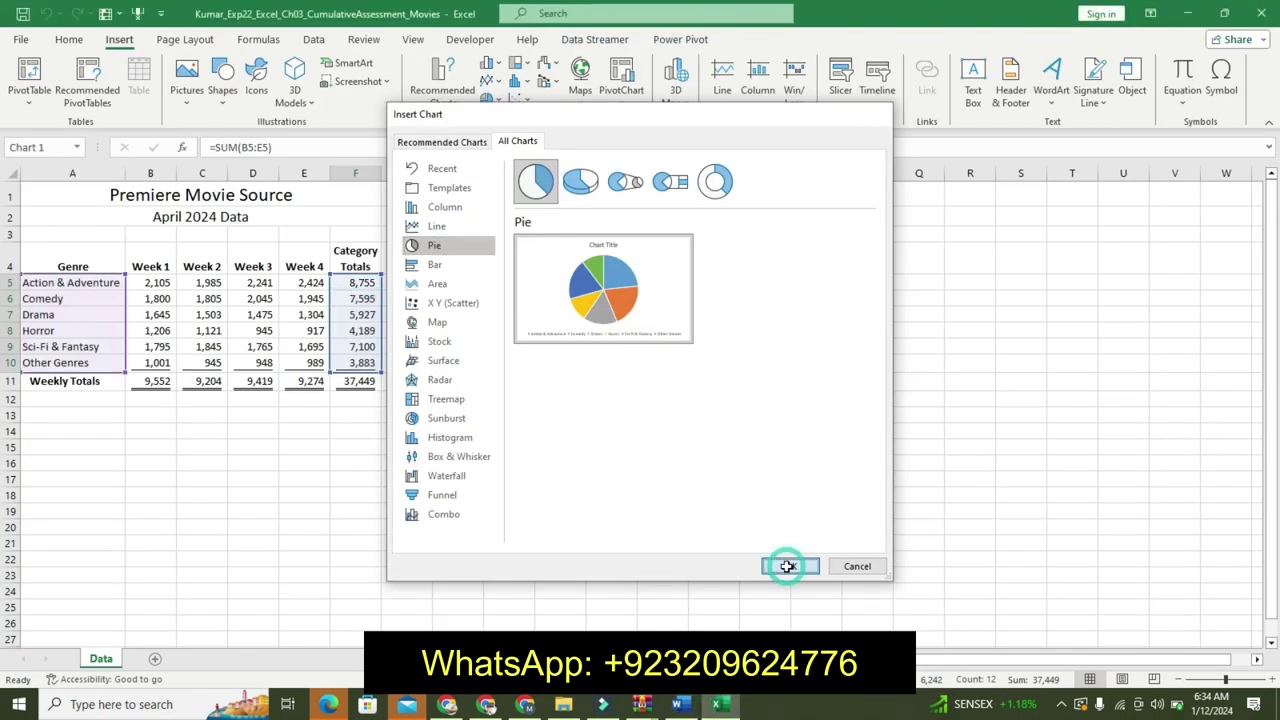
left_click(690, 706)
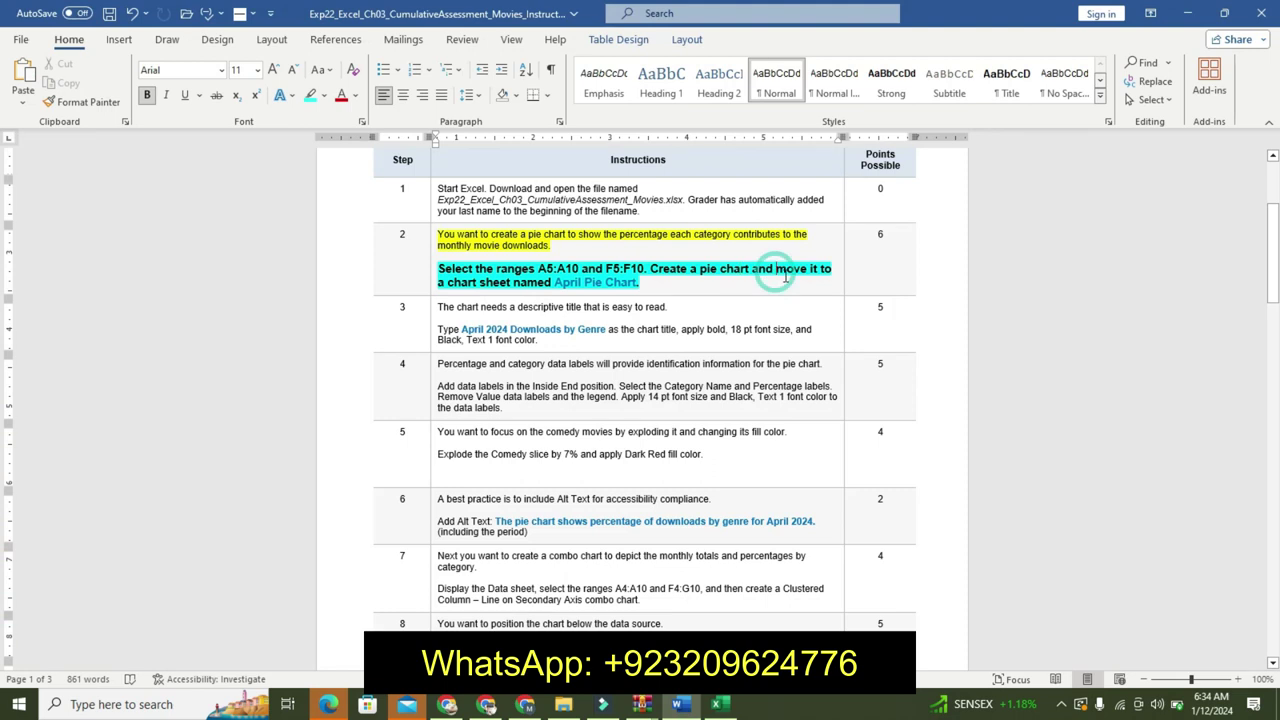
left_click_drag(776, 270, 831, 270)
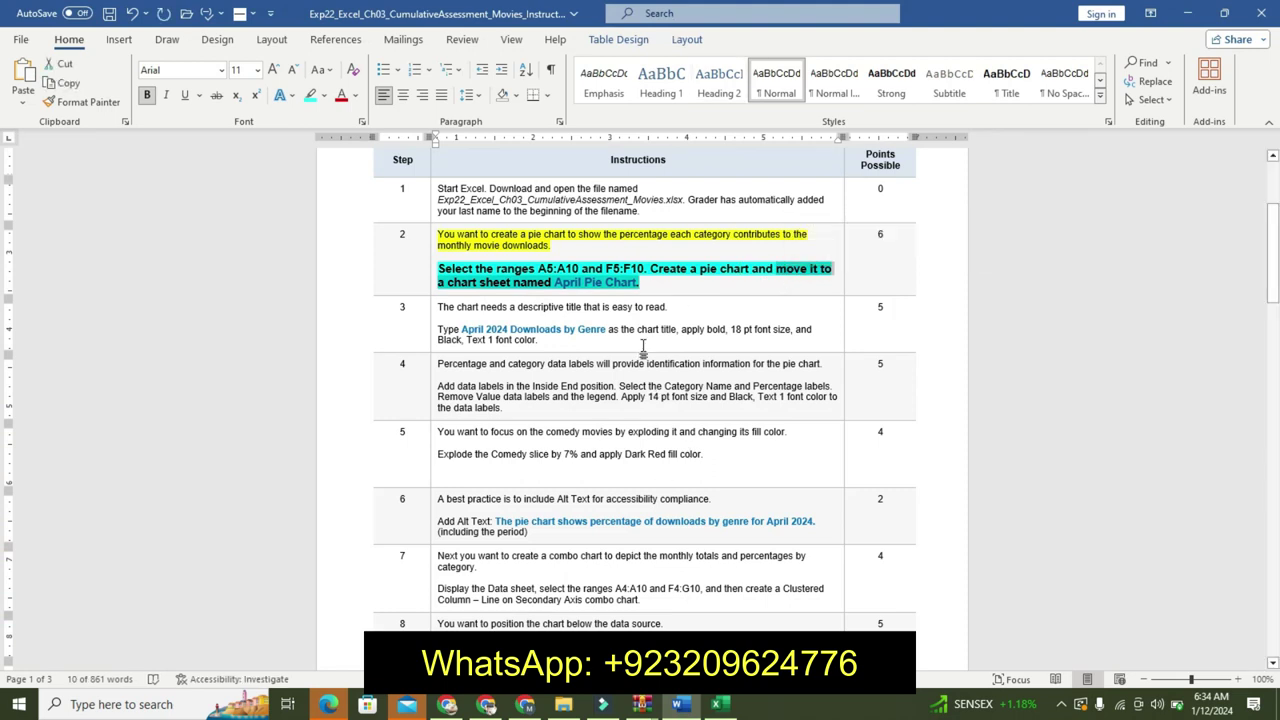
left_click(716, 704)
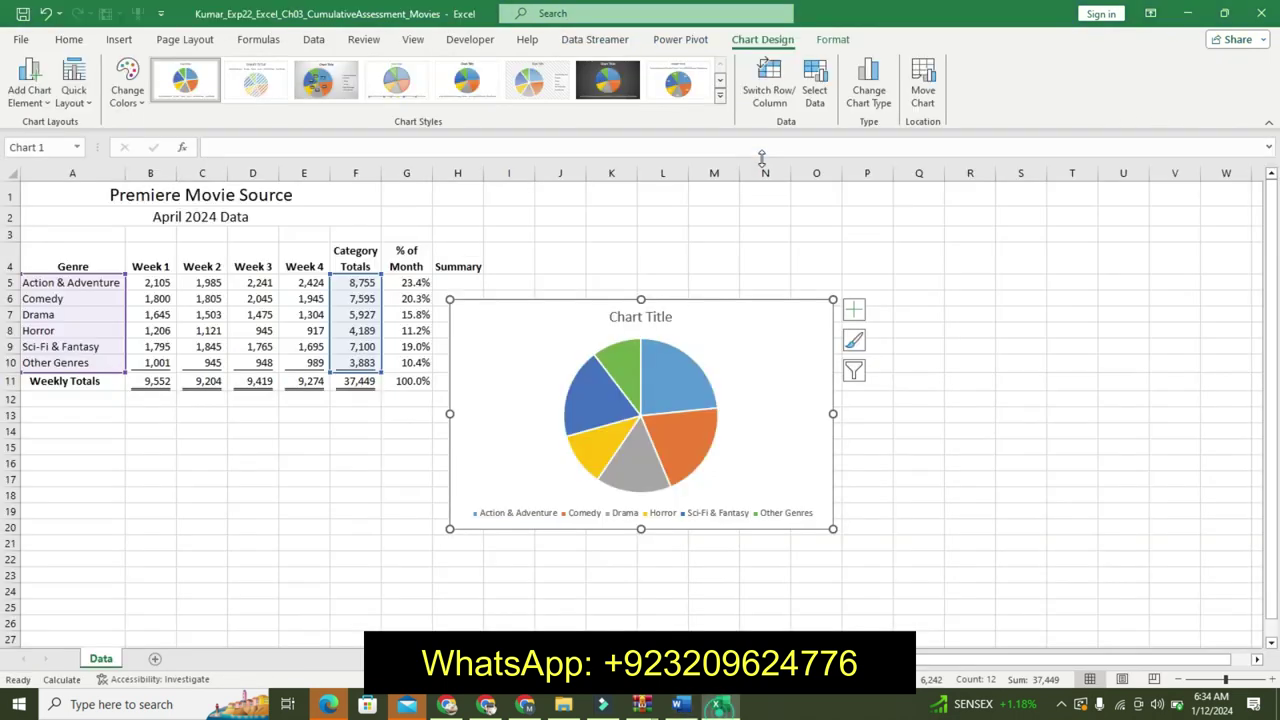
left_click(927, 83)
left_click(680, 440)
type("April Pie Chart")
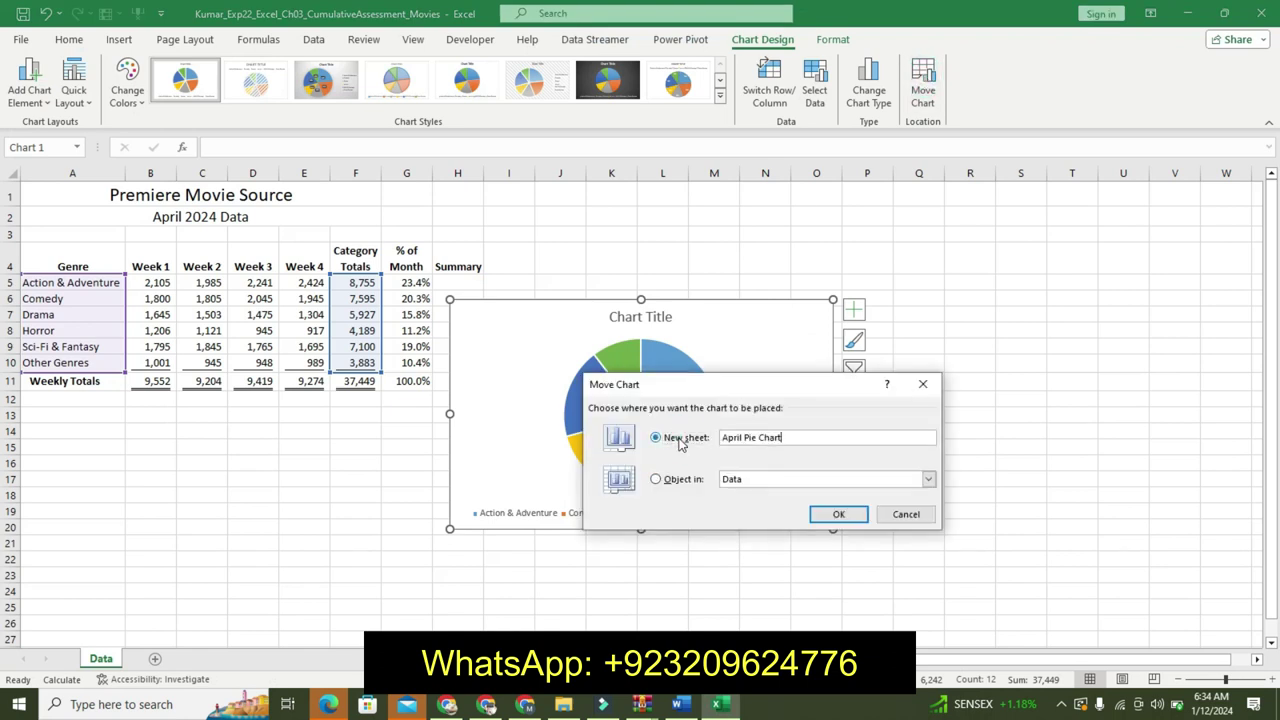
left_click(838, 514)
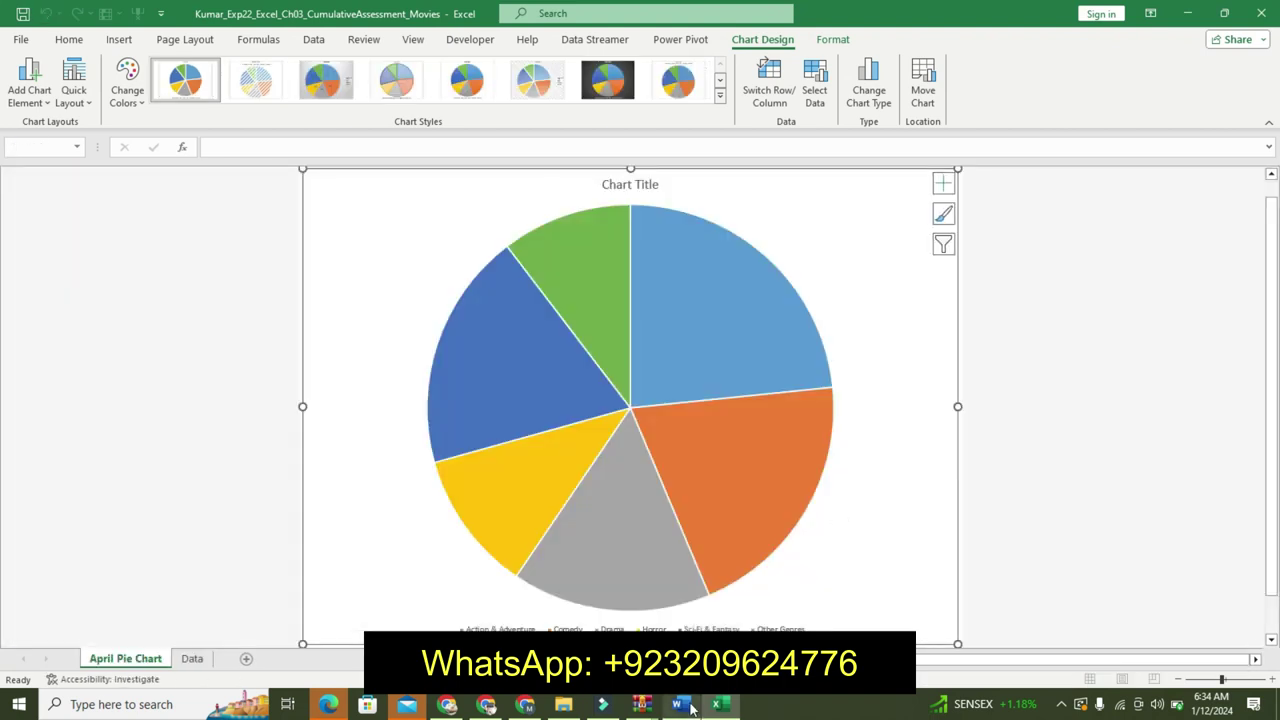
Check the new April Pie Chart sheet, then undo the leftover highlighting on step 2.
mouse_move(690, 707)
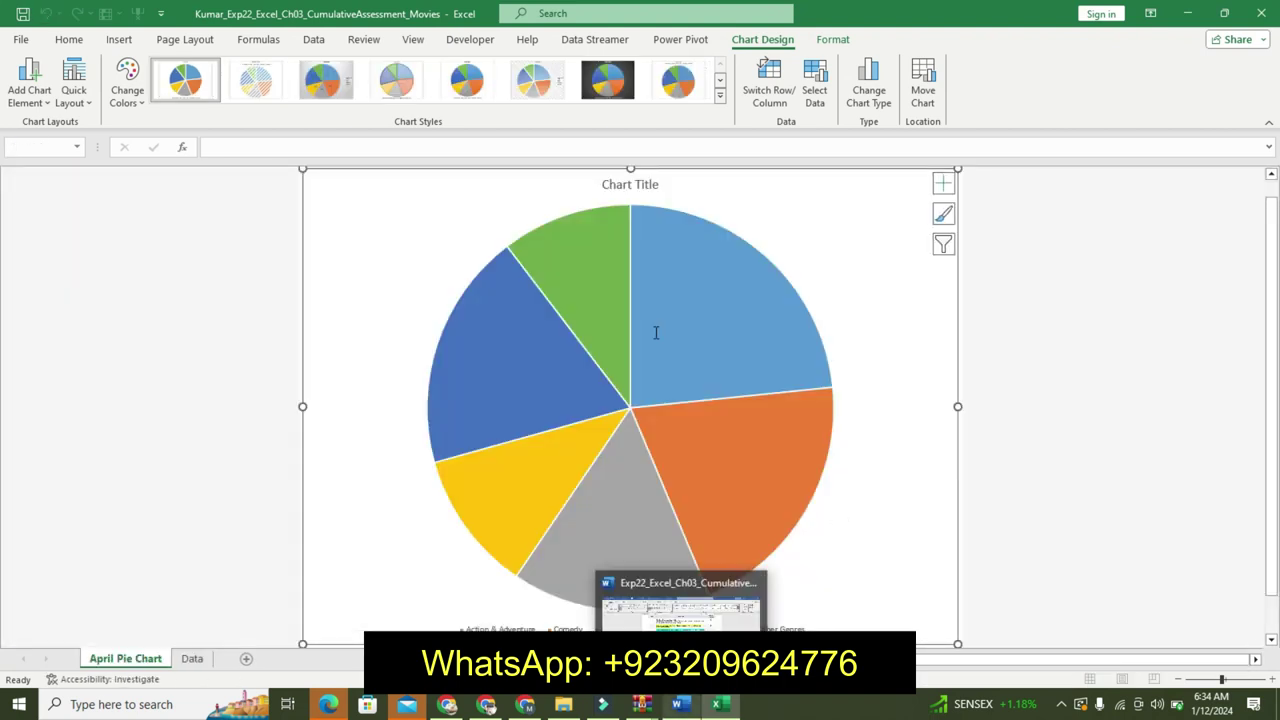
left_click(680, 600)
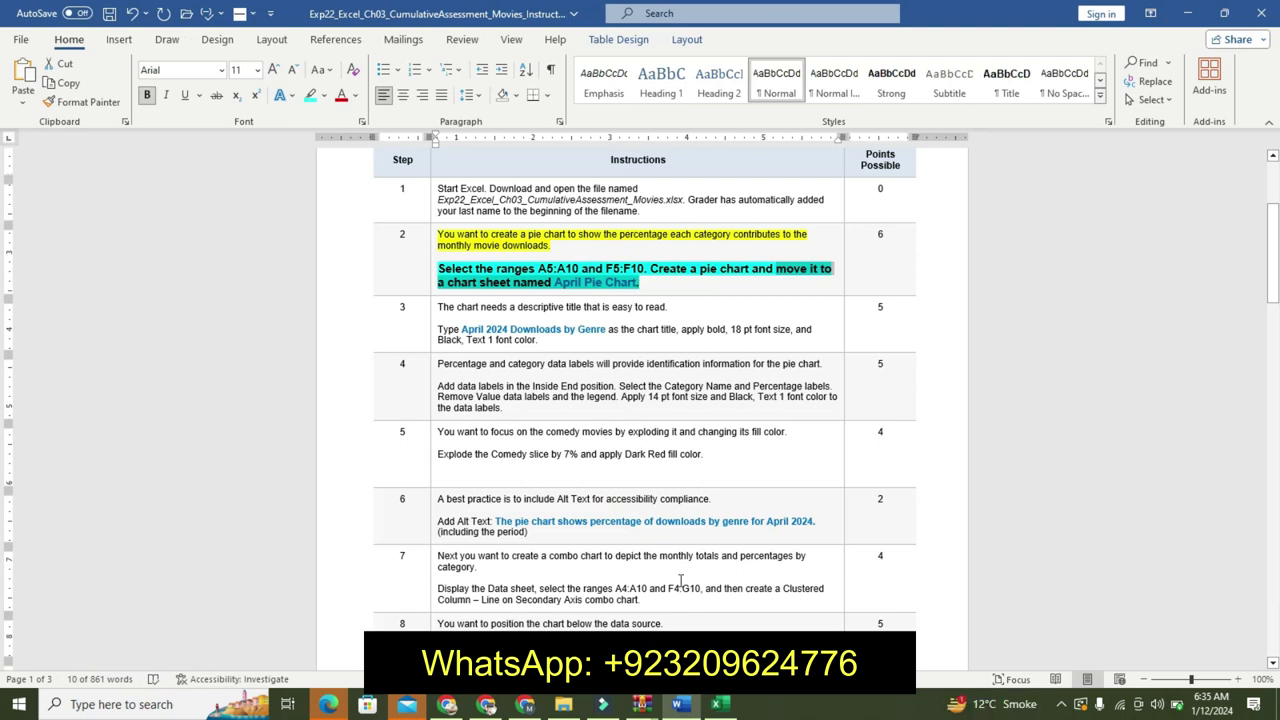
left_click(716, 704)
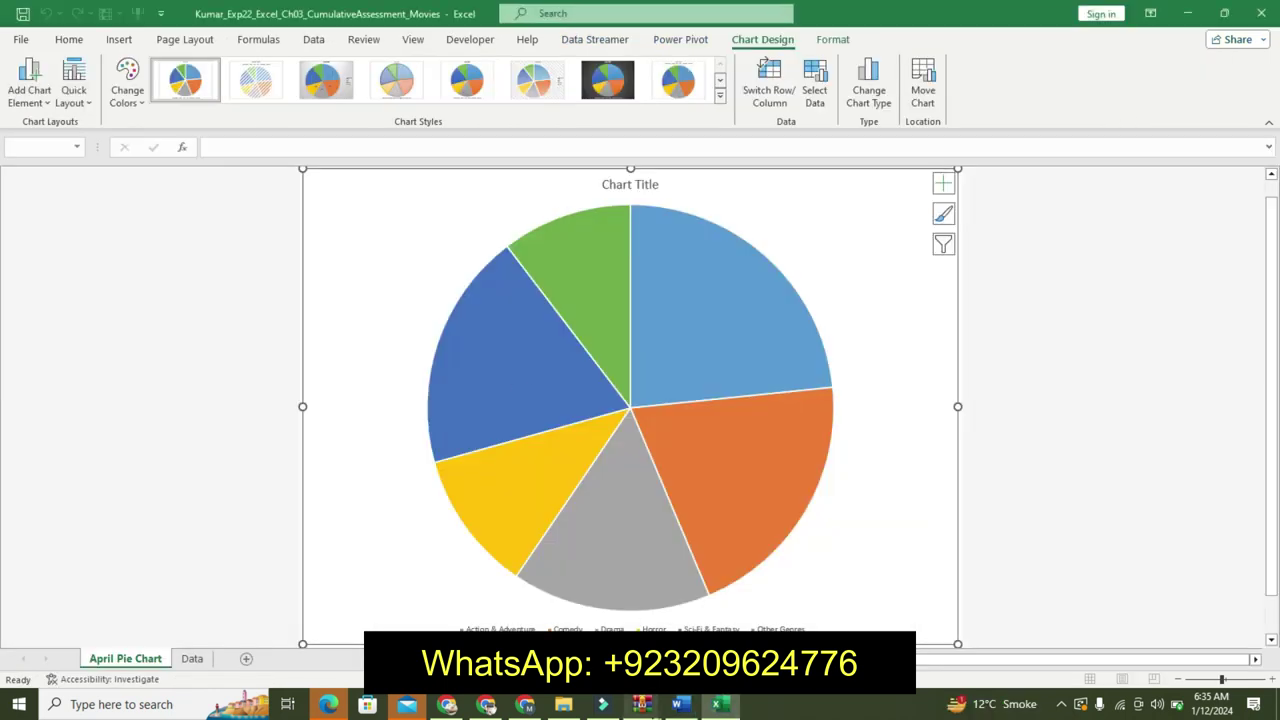
left_click(680, 705)
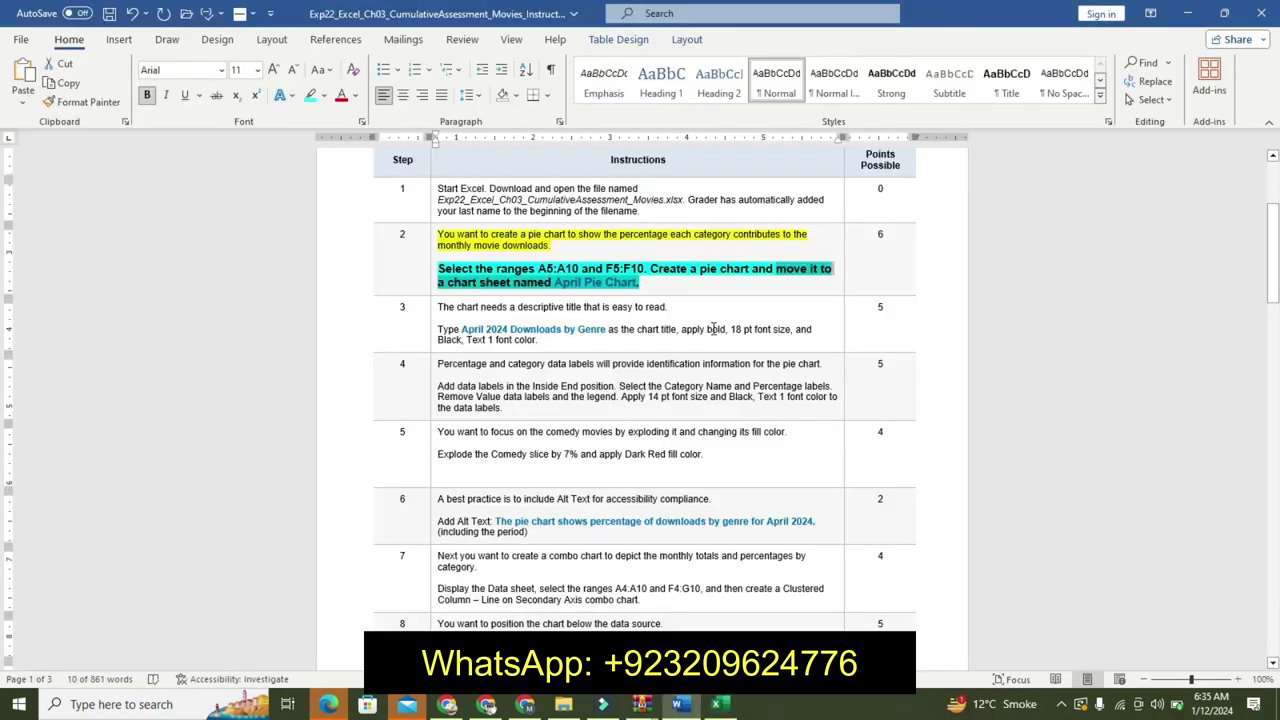
key("ctrl+z")
key("ctrl+z")
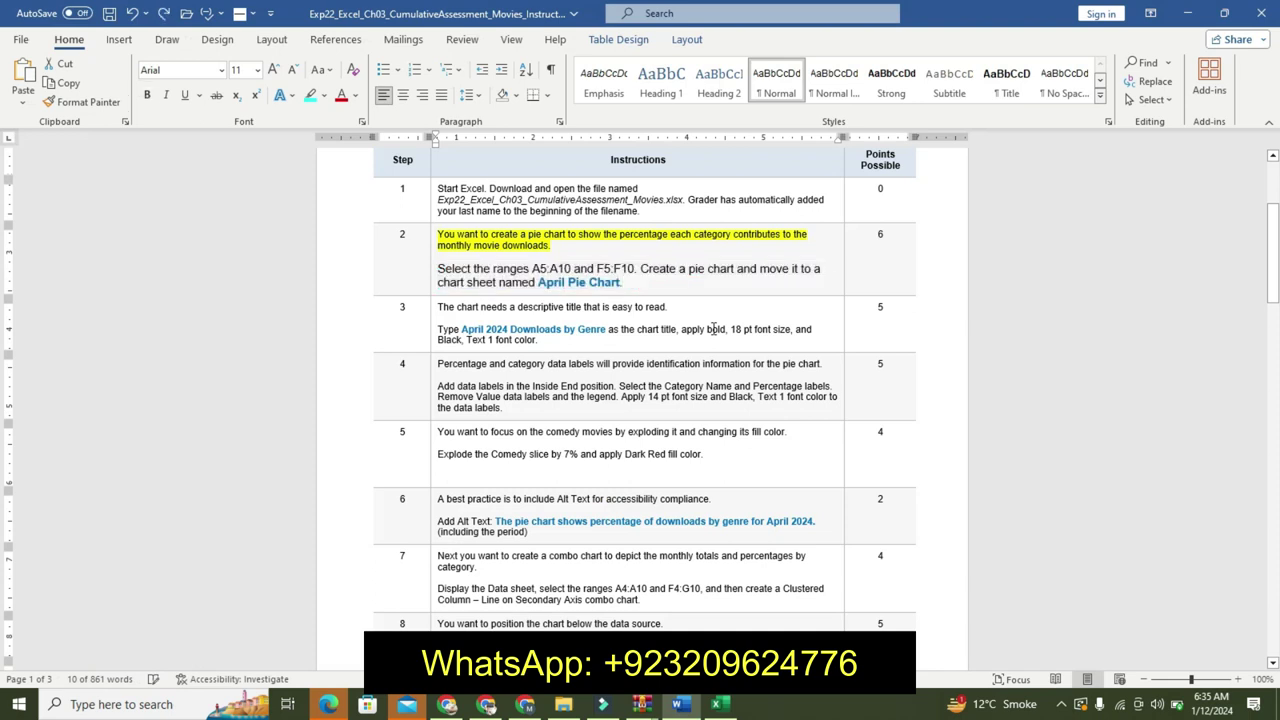
key("ctrl+z")
key("ctrl+z")
key("ctrl+z")
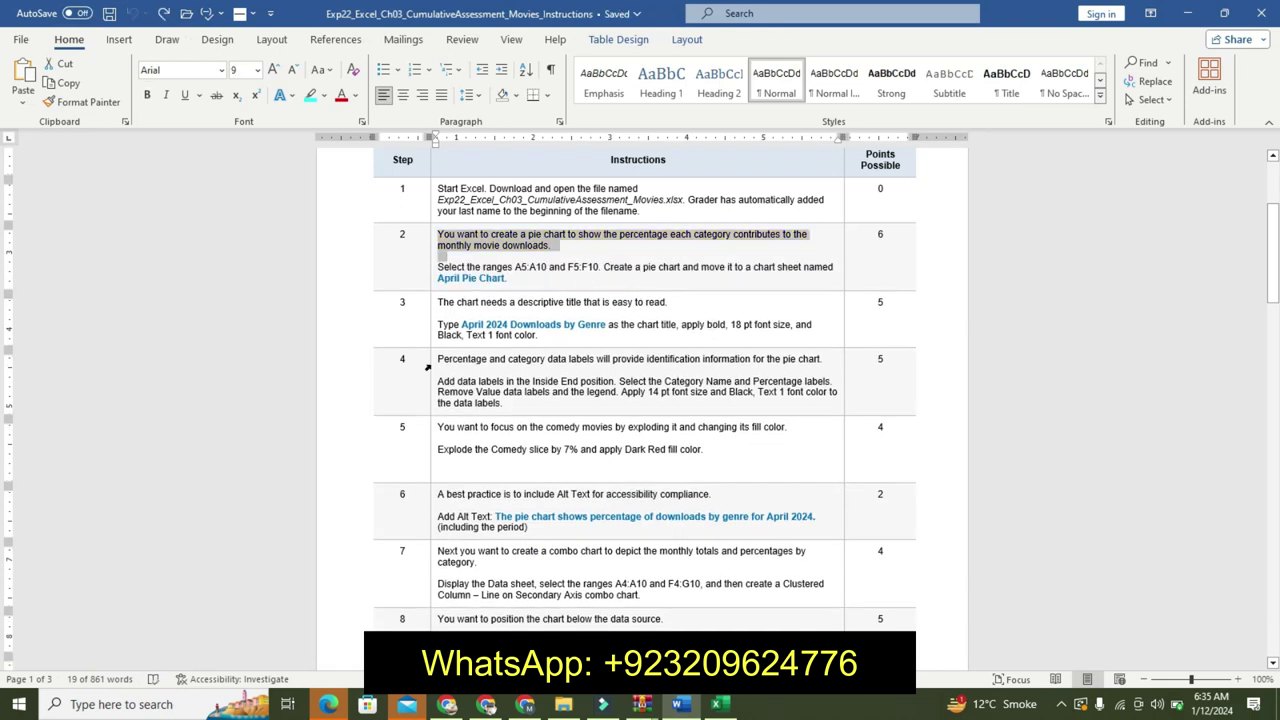
Highlight step 3's first line in yellow.
left_click_drag(438, 301, 458, 318)
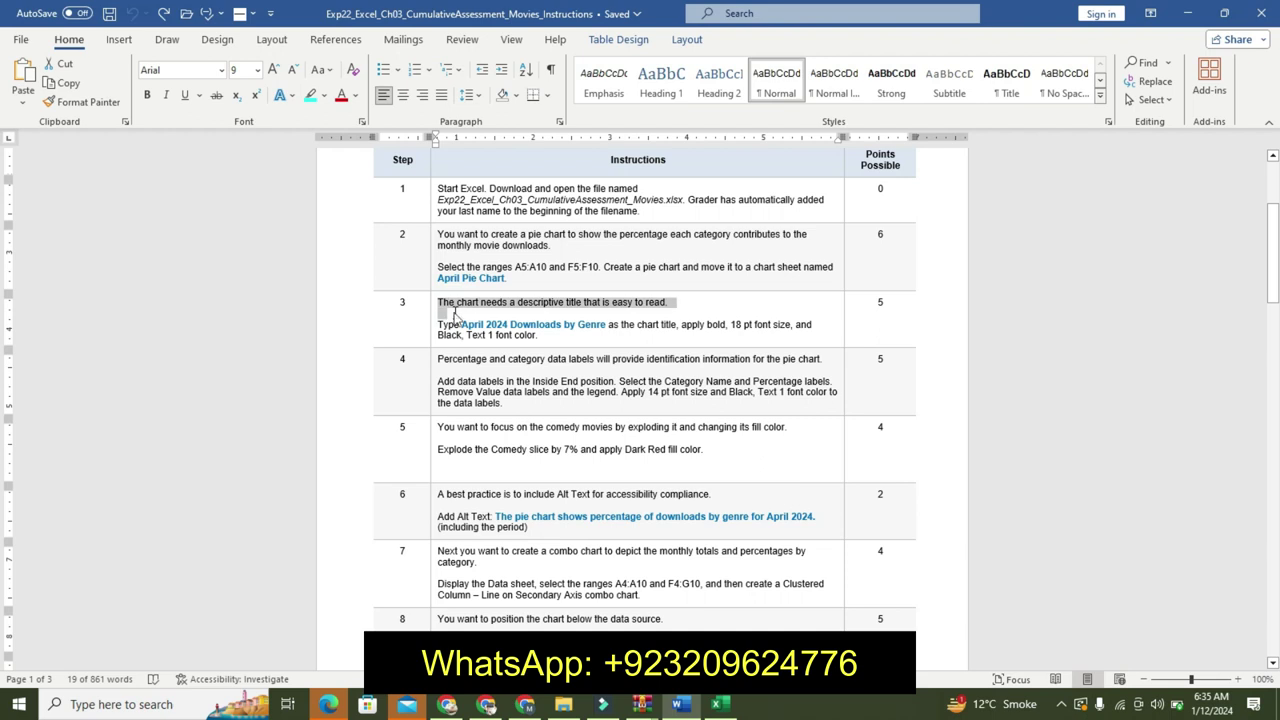
left_click(534, 288)
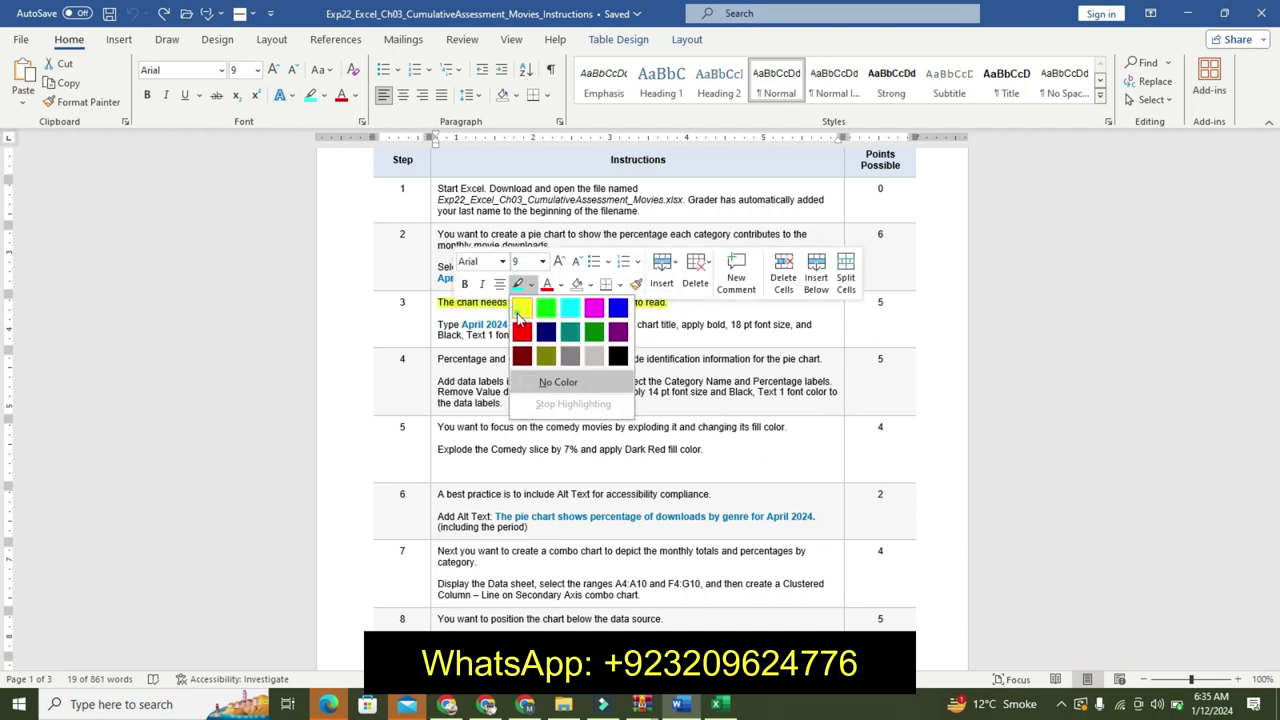
left_click(523, 306)
Make step 3's instruction paragraph larger, bold and cyan, and copy 'April 2024 Downloads by Genre'.
left_click_drag(438, 324, 538, 336)
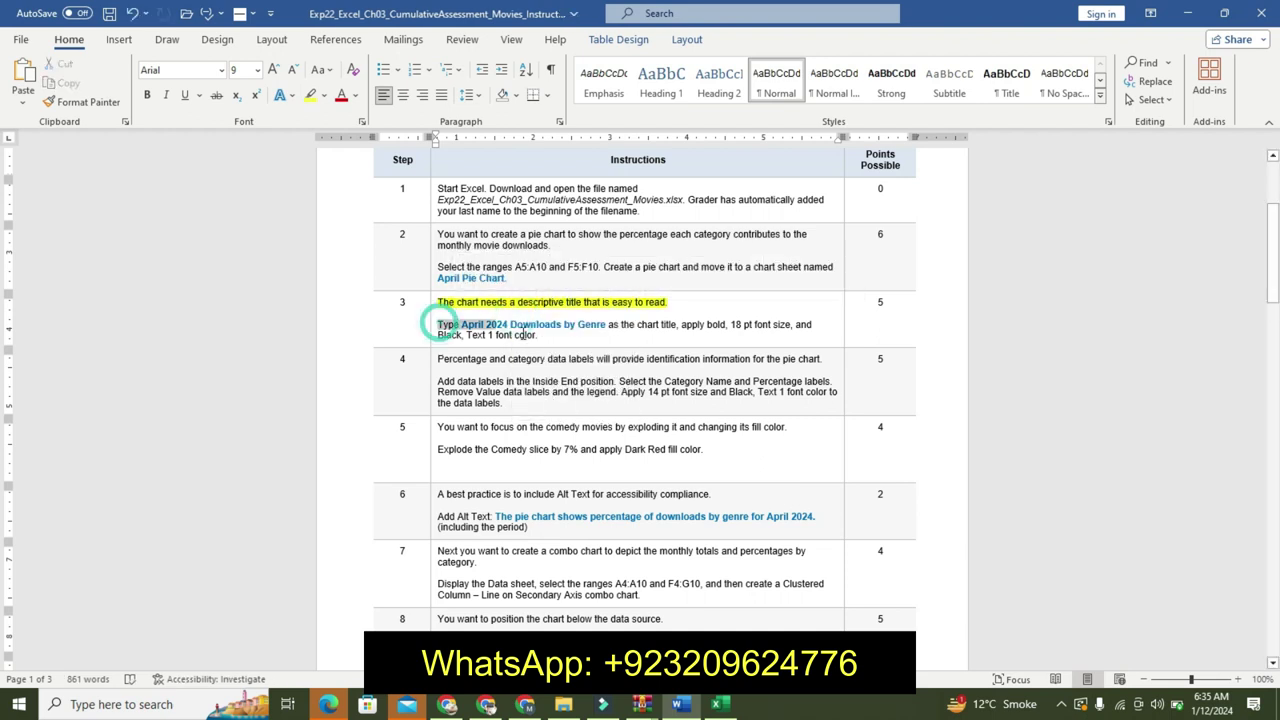
double_click(664, 290)
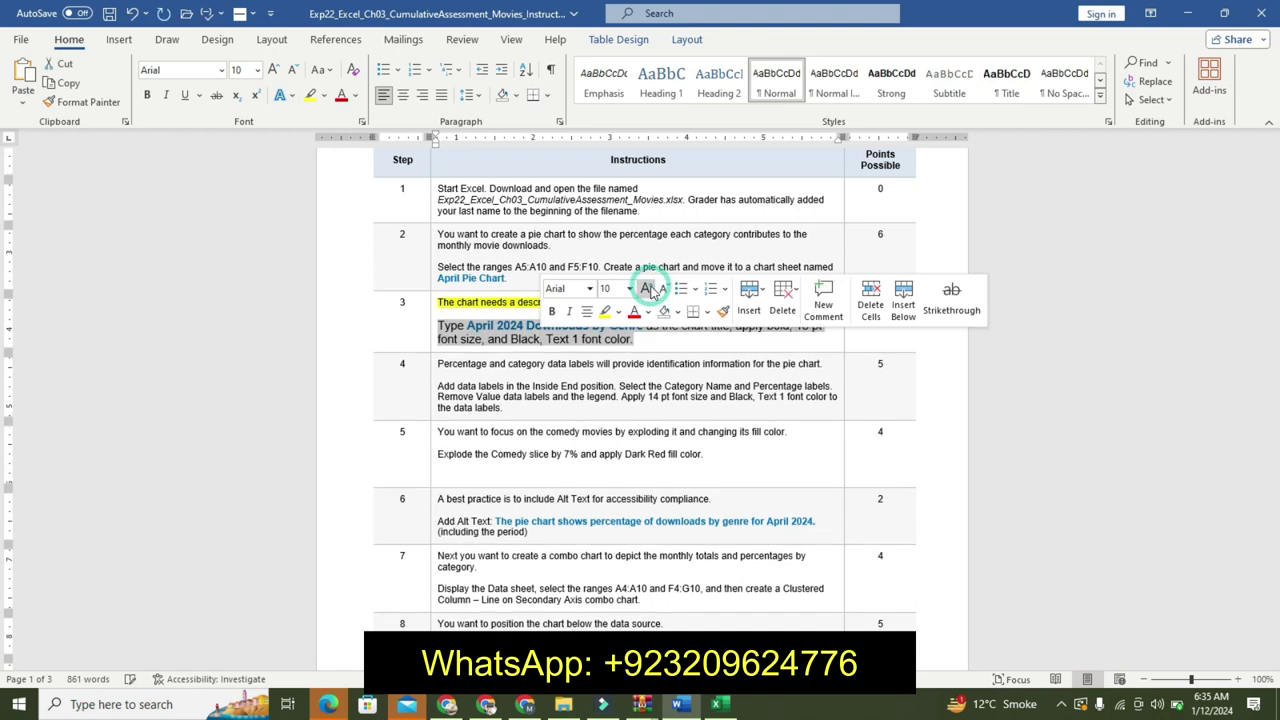
left_click(554, 313)
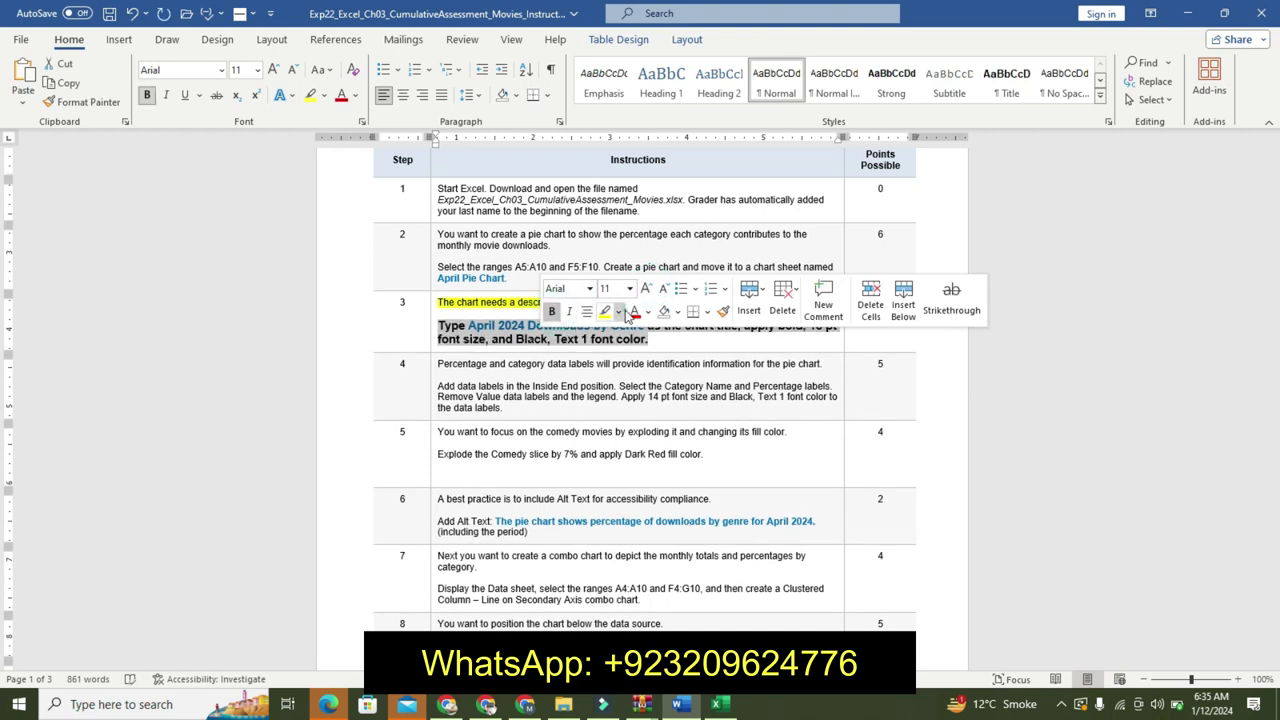
left_click(618, 312)
left_click(660, 338)
left_click(467, 328)
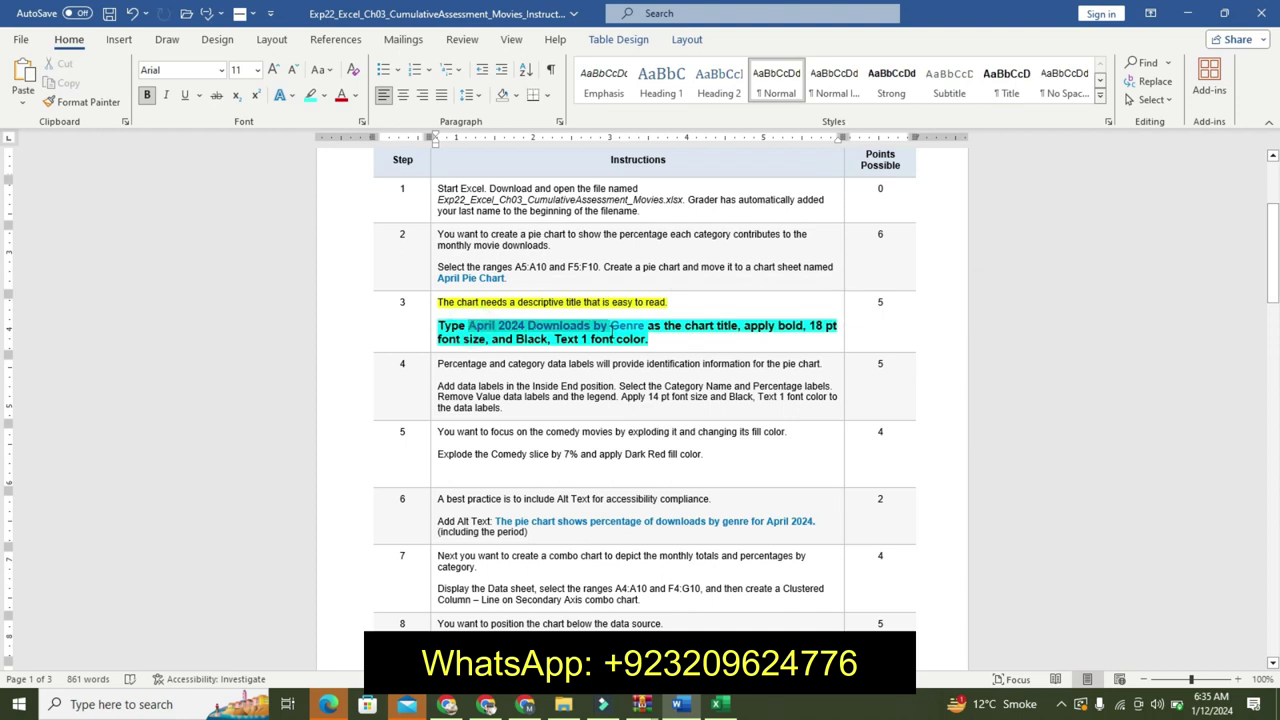
left_click_drag(469, 326, 622, 333)
key("ctrl+c")
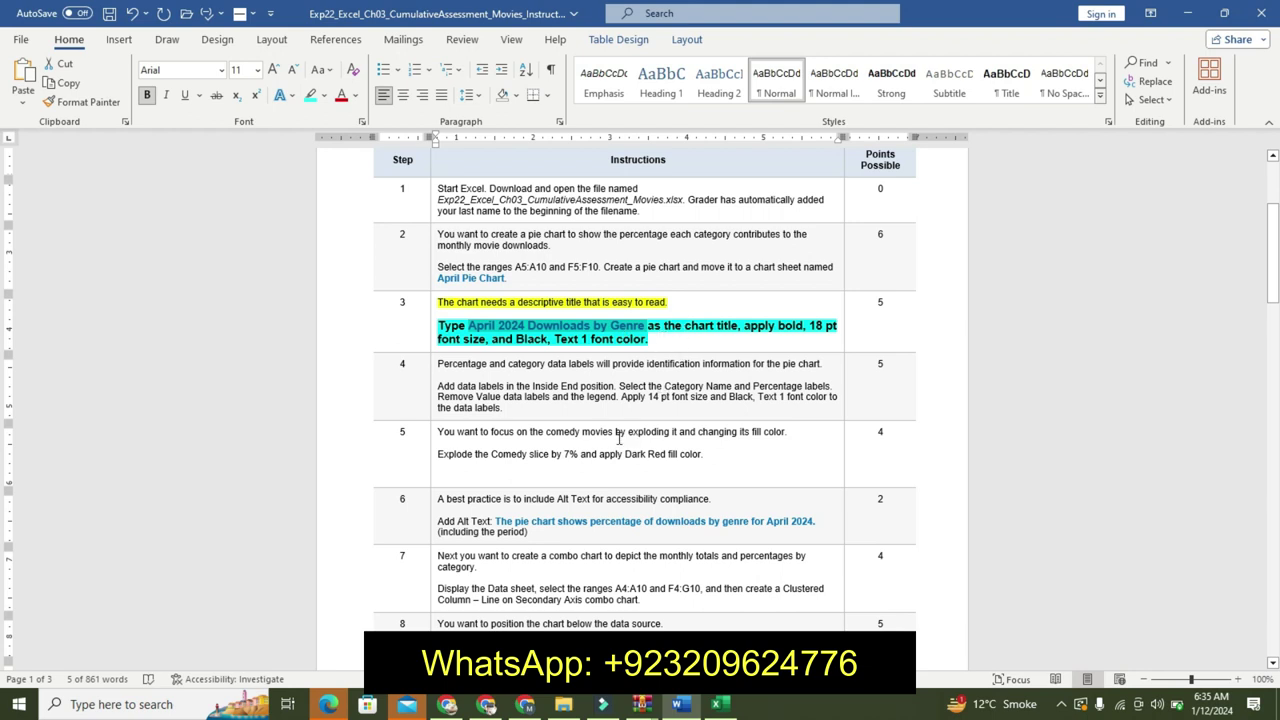
left_click(716, 704)
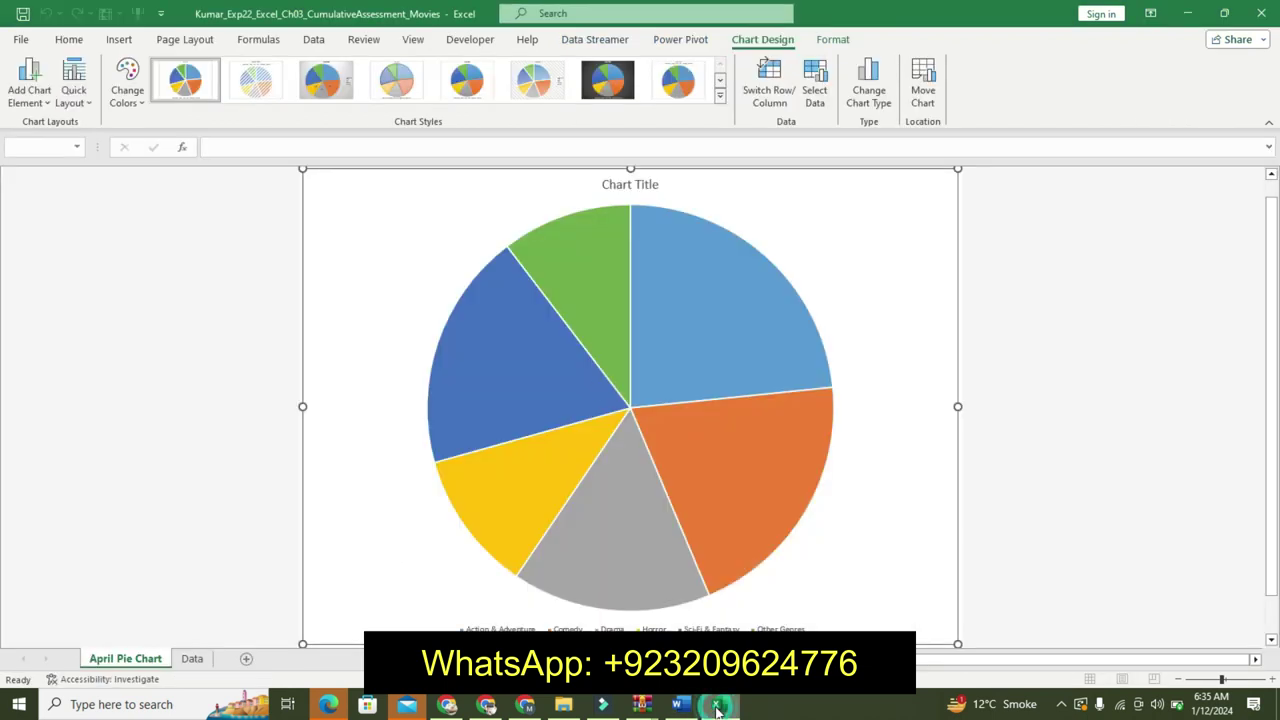
Replace the pie chart title with 'April 2024 Downloads by Genre'.
left_click(617, 188)
left_click(600, 148)
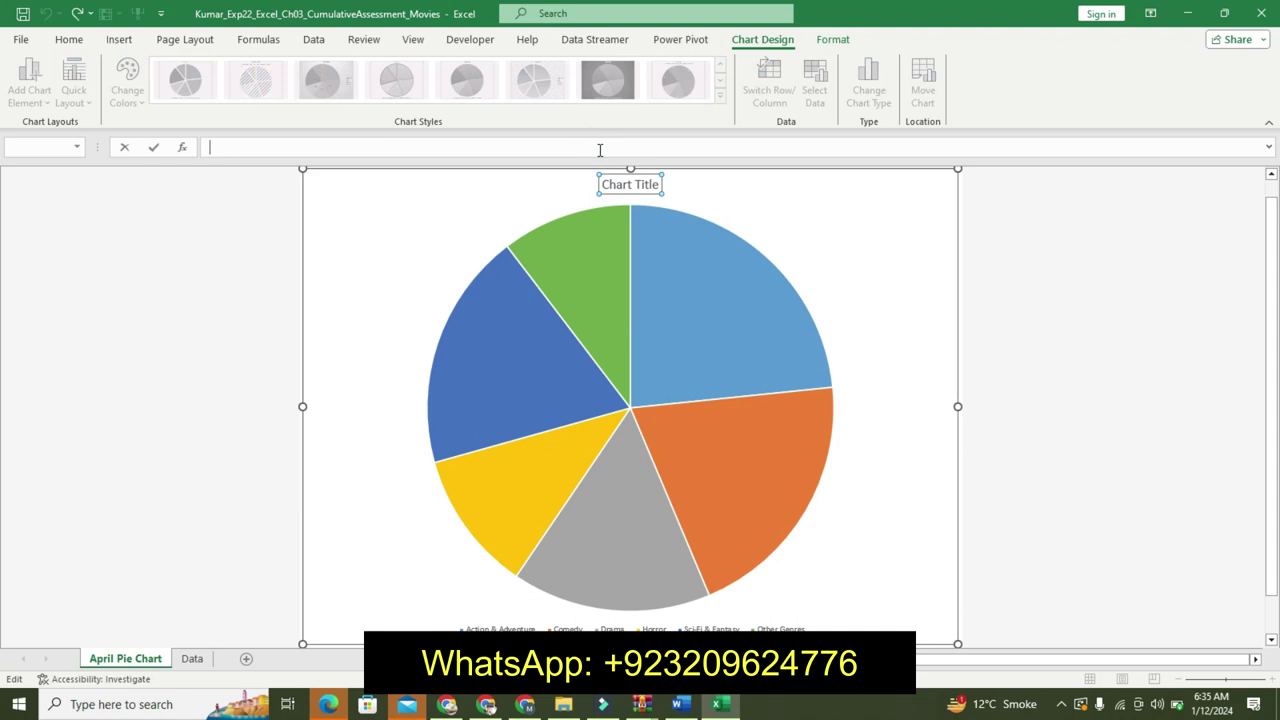
key("ctrl+v")
key("Return")
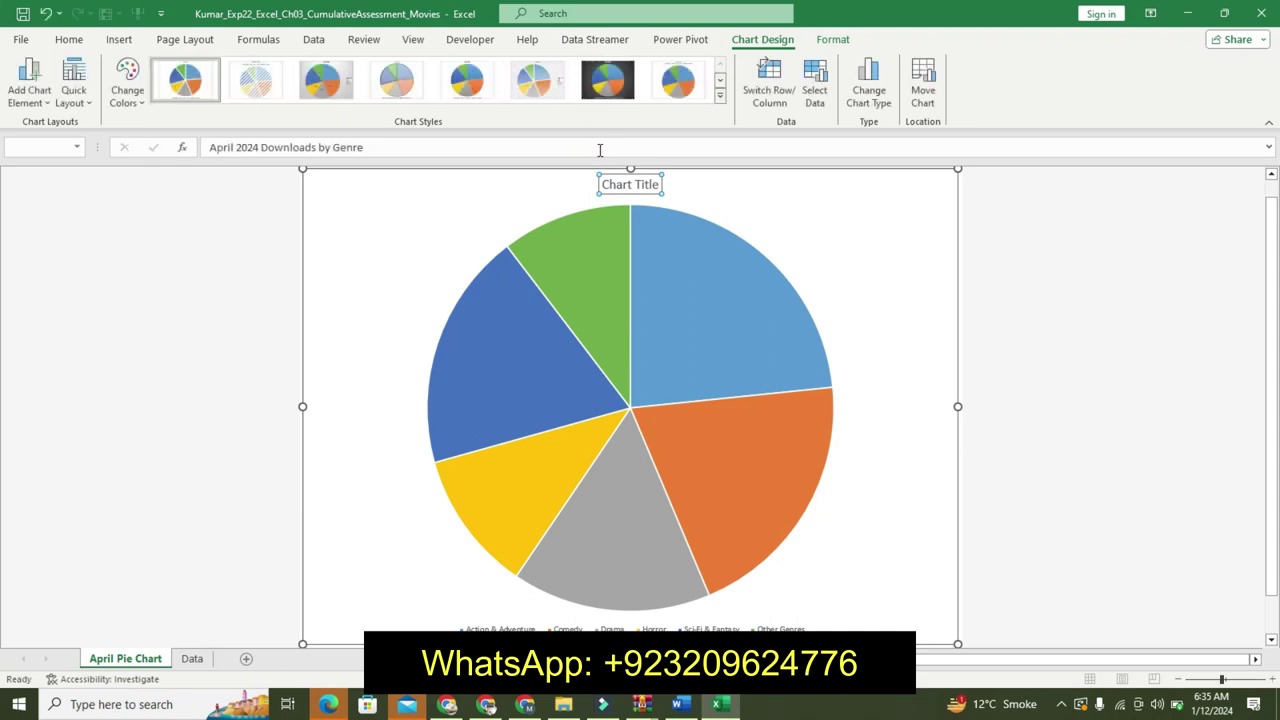
Make the chart title bold as step 3 requires.
left_click(680, 705)
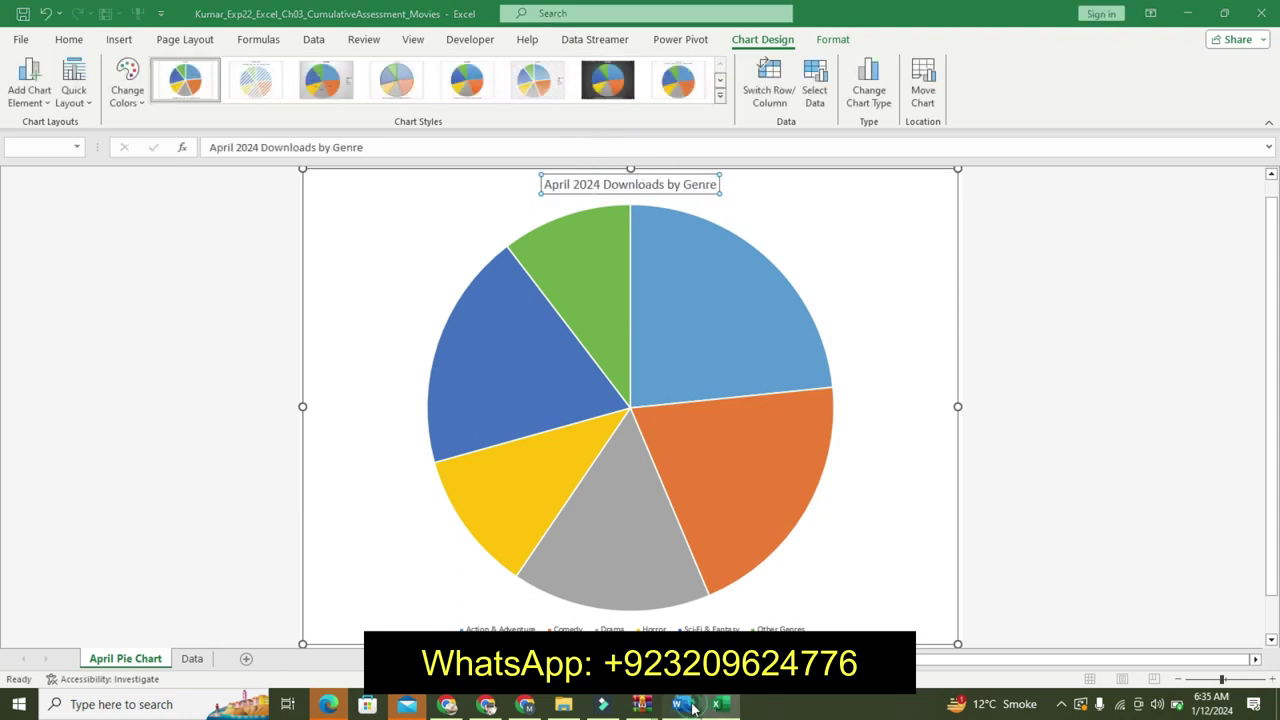
left_click_drag(755, 325, 802, 325)
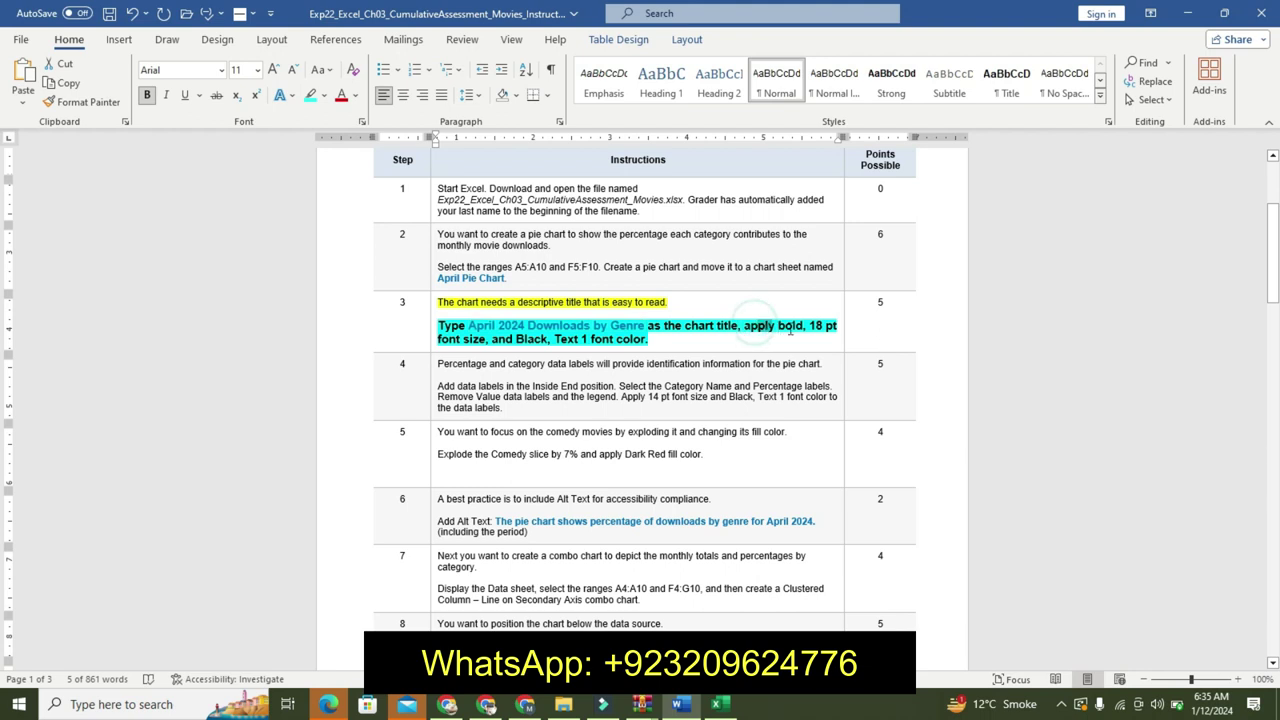
left_click(716, 705)
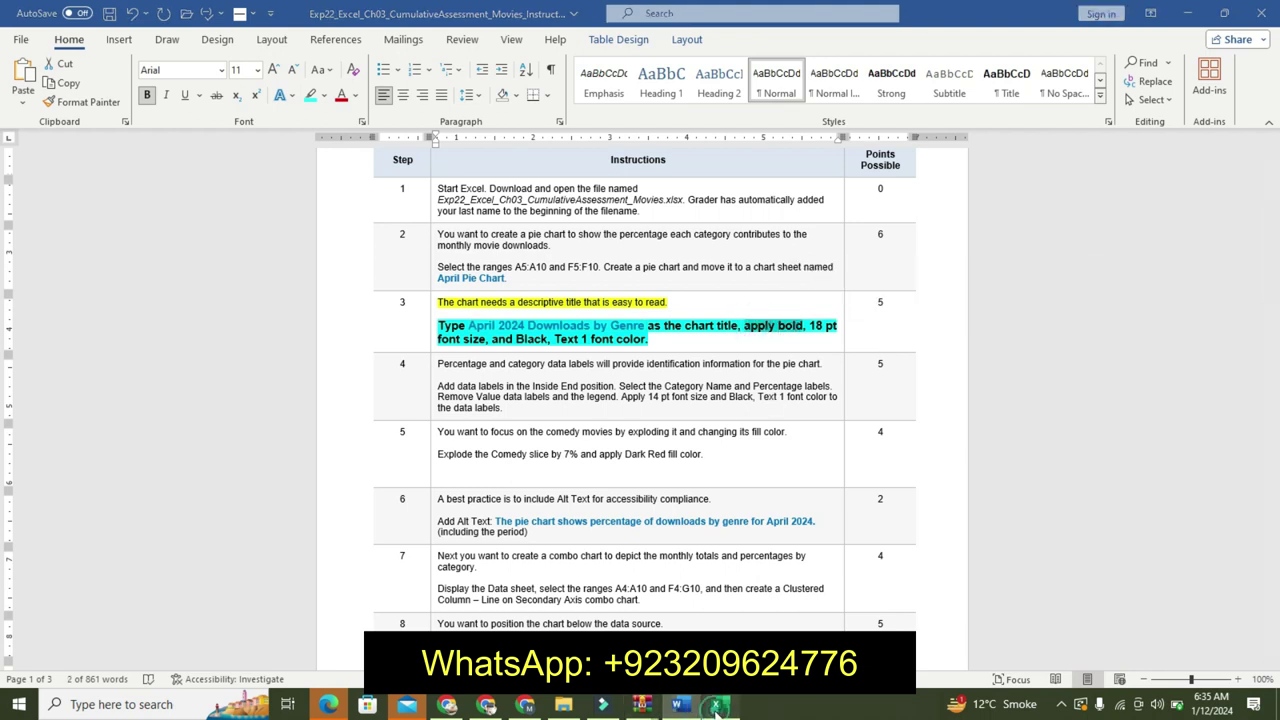
left_click(69, 40)
left_click(146, 95)
Review step 3's remaining formatting requirements, picking out the 18 pt size.
left_click(678, 705)
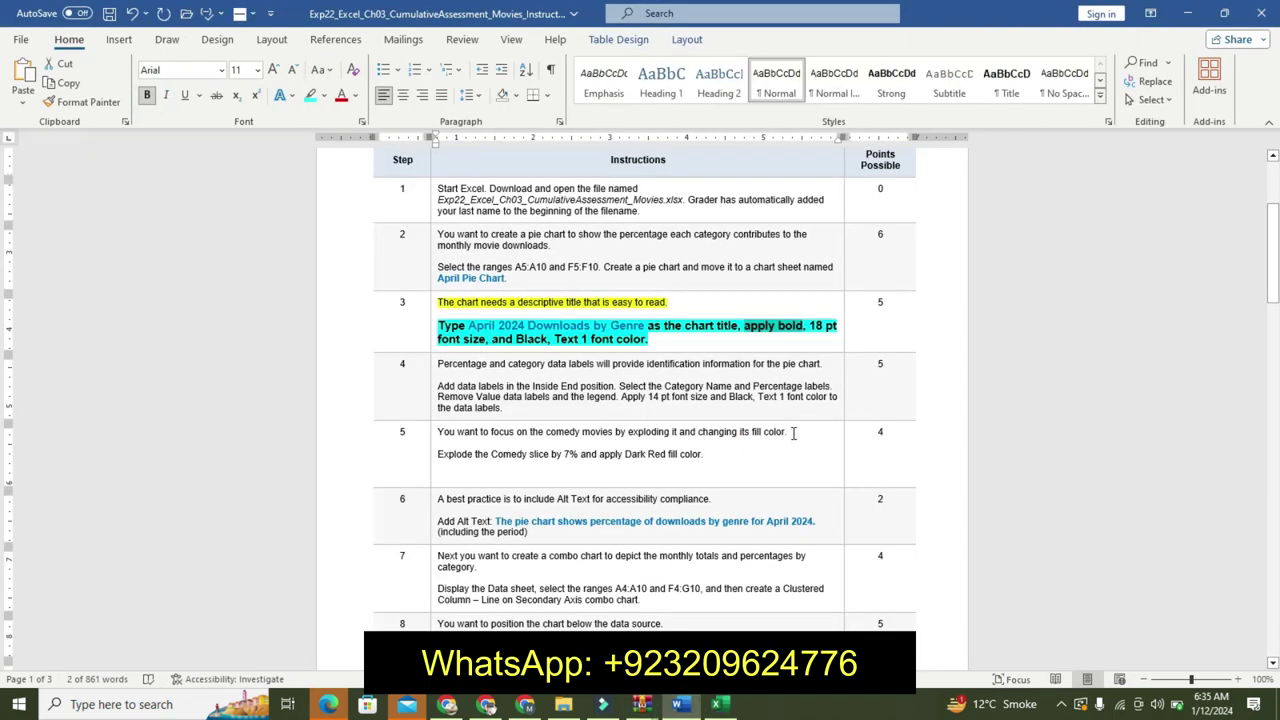
left_click_drag(810, 326, 817, 336)
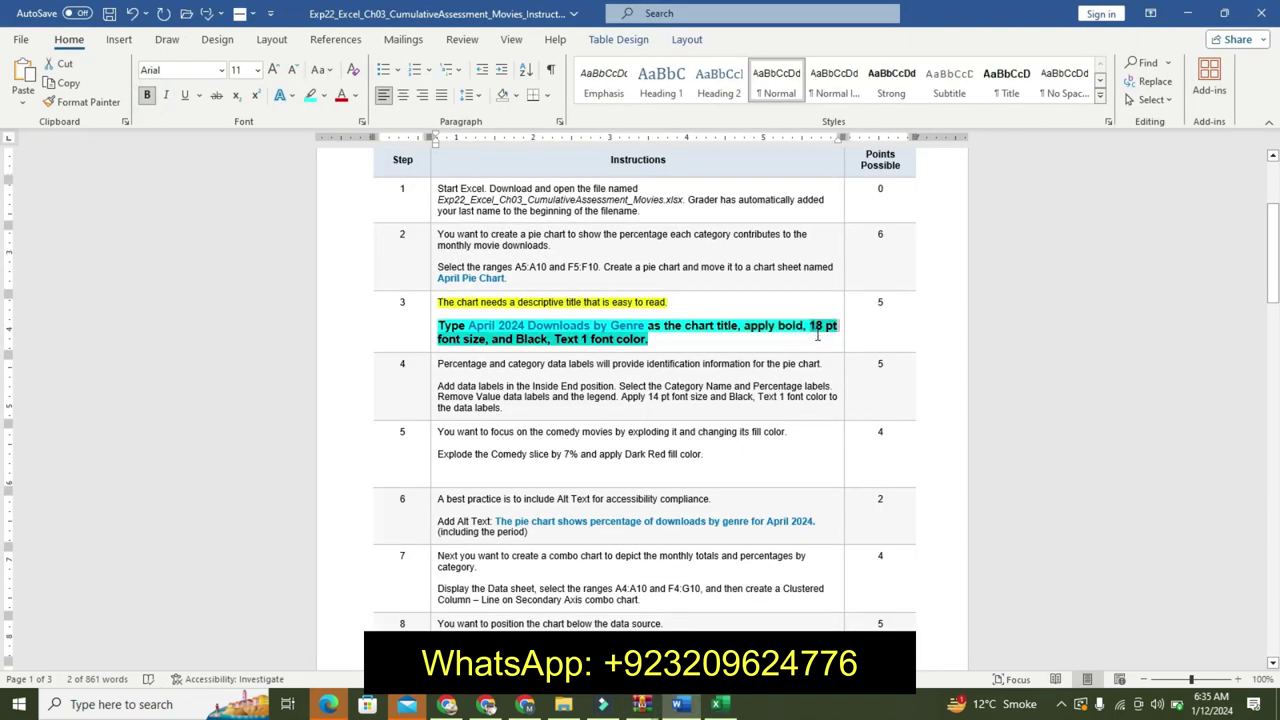
mouse_move(656, 344)
left_mouse_down()
mouse_move(445, 345)
mouse_move(486, 341)
left_mouse_up()
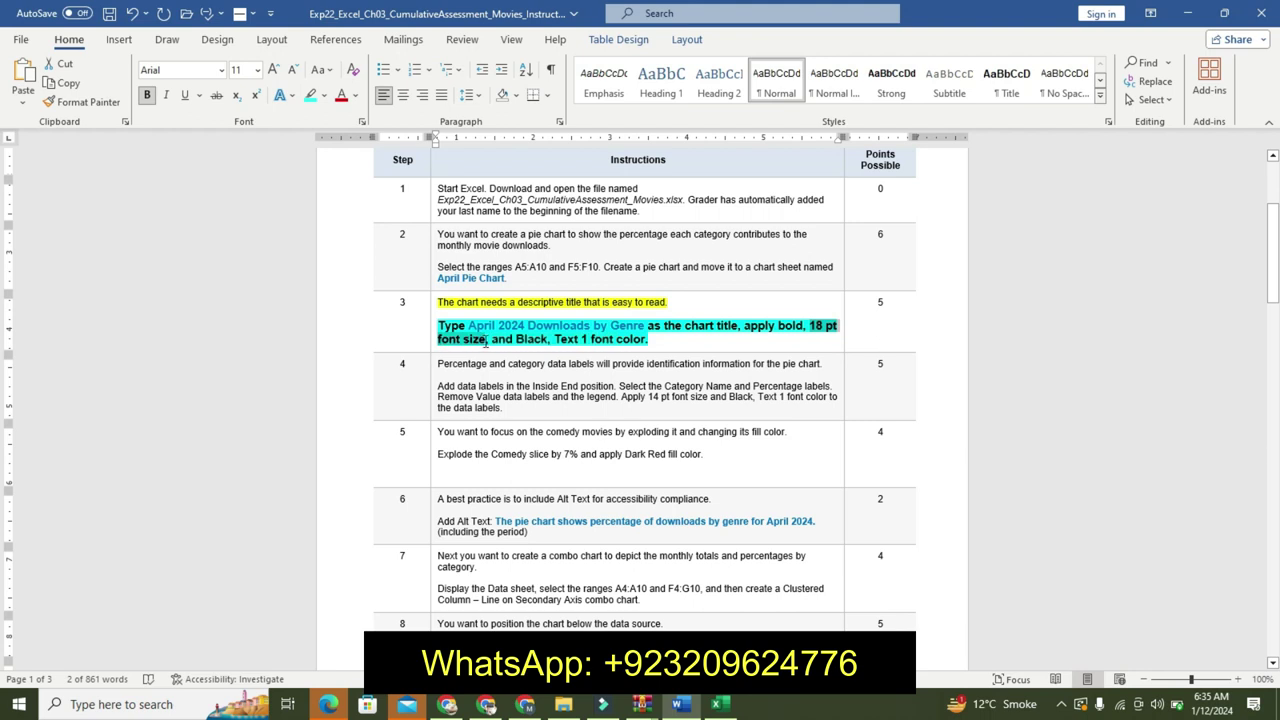
Set the chart title font size to 18 pt.
left_click(716, 704)
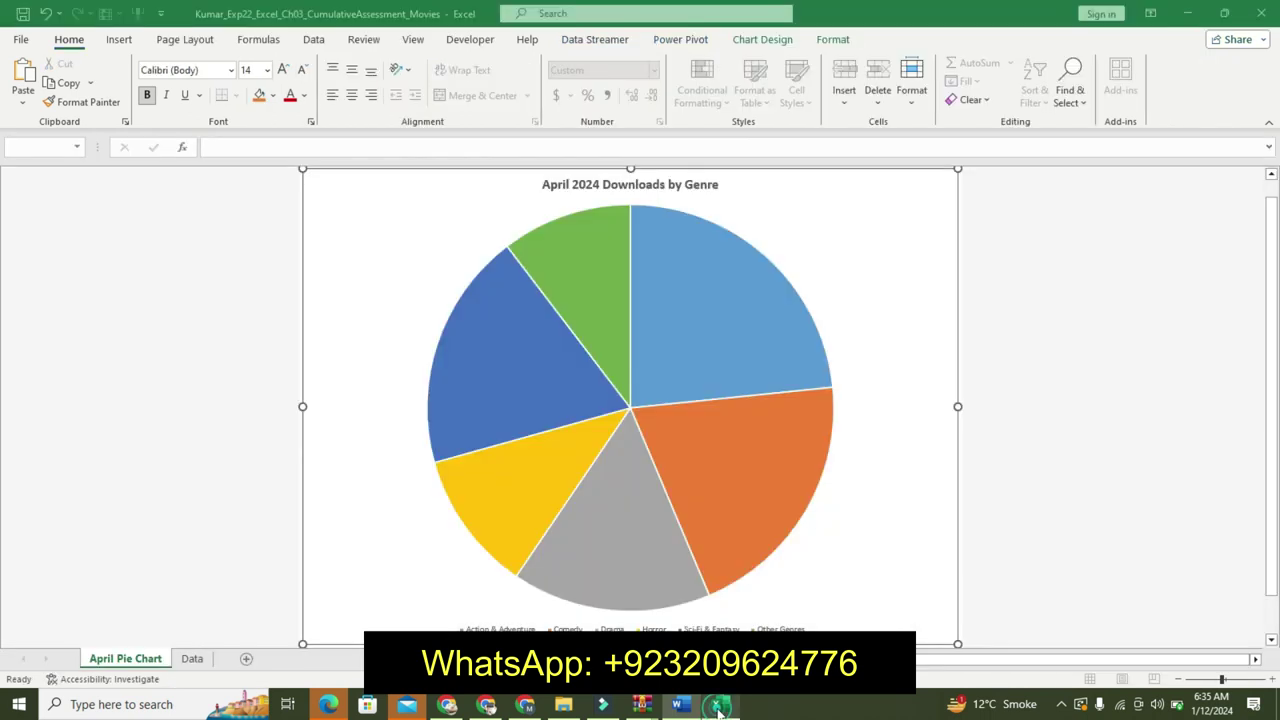
left_click(267, 70)
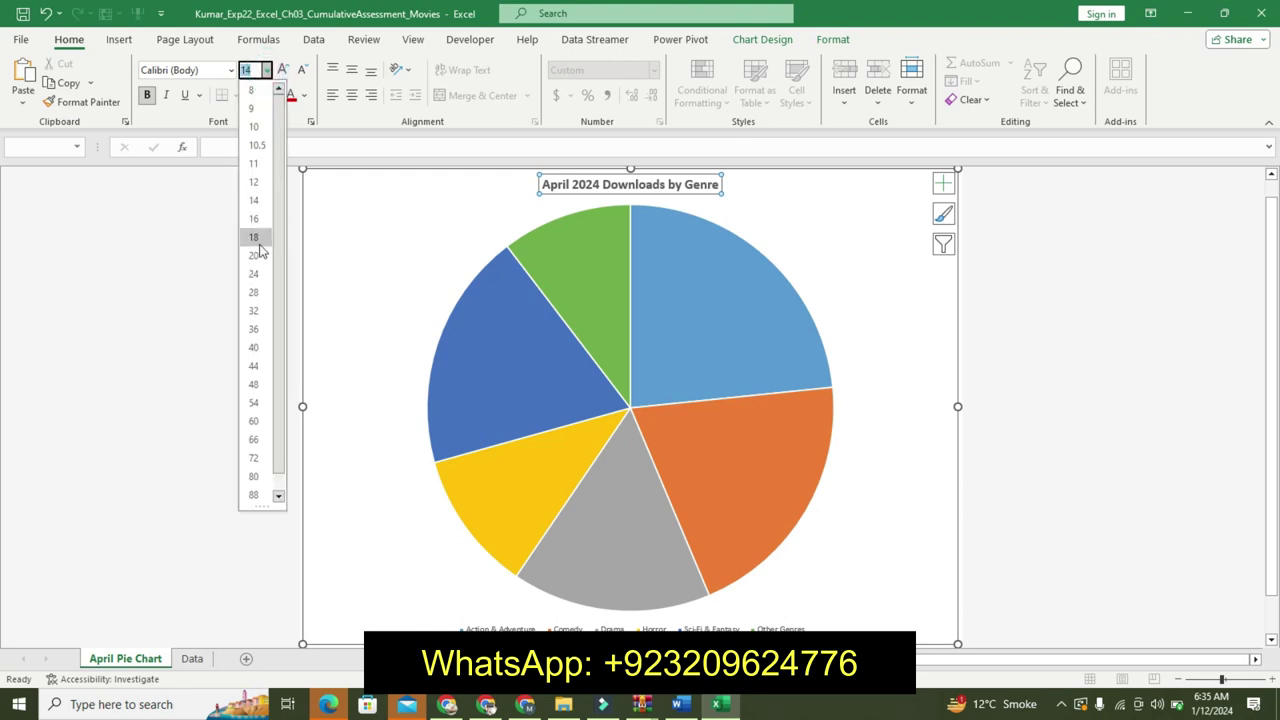
left_click(258, 238)
Colour the chart title Black, Text 1, as specified in step 3.
left_click(679, 704)
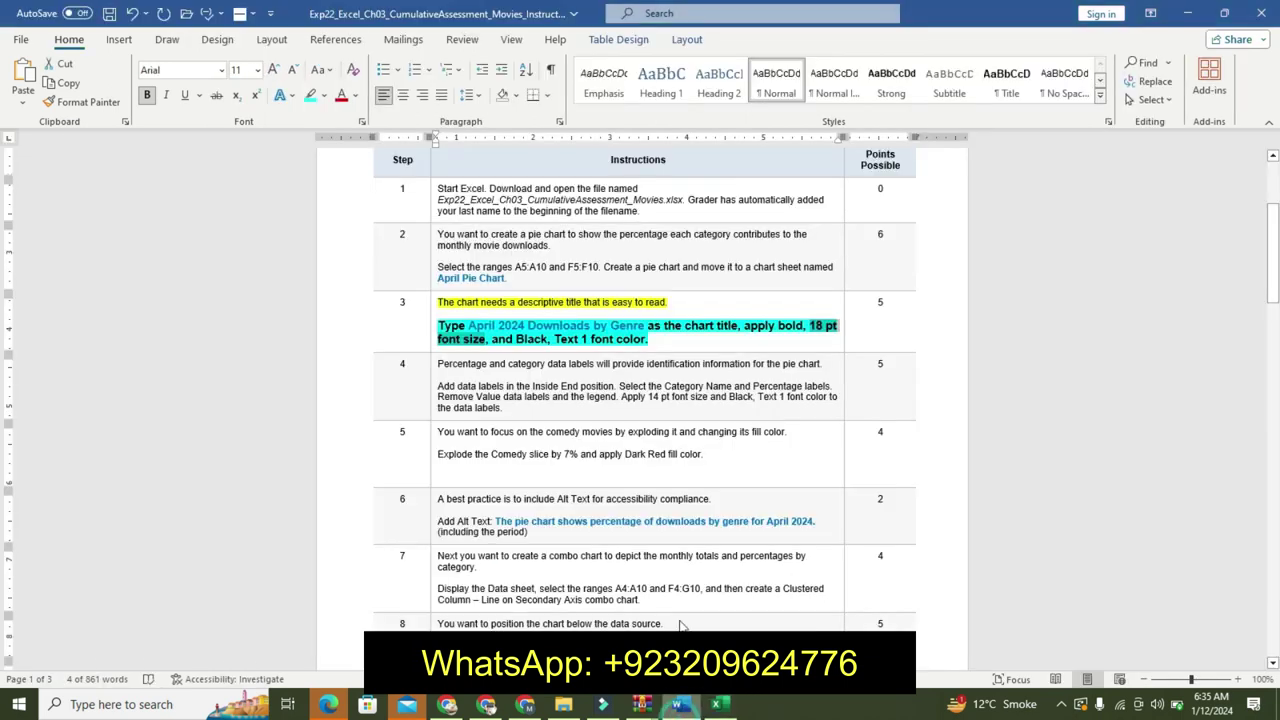
left_click_drag(493, 340, 576, 342)
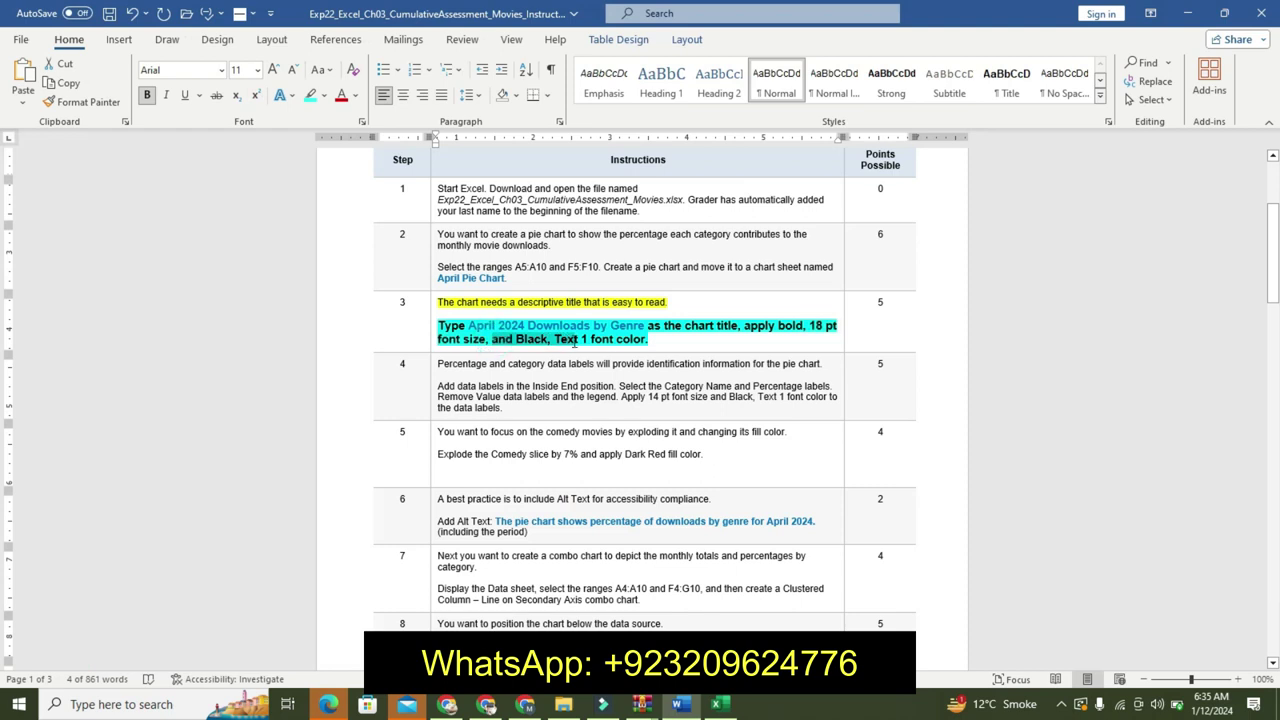
left_click(588, 343)
left_click(714, 705)
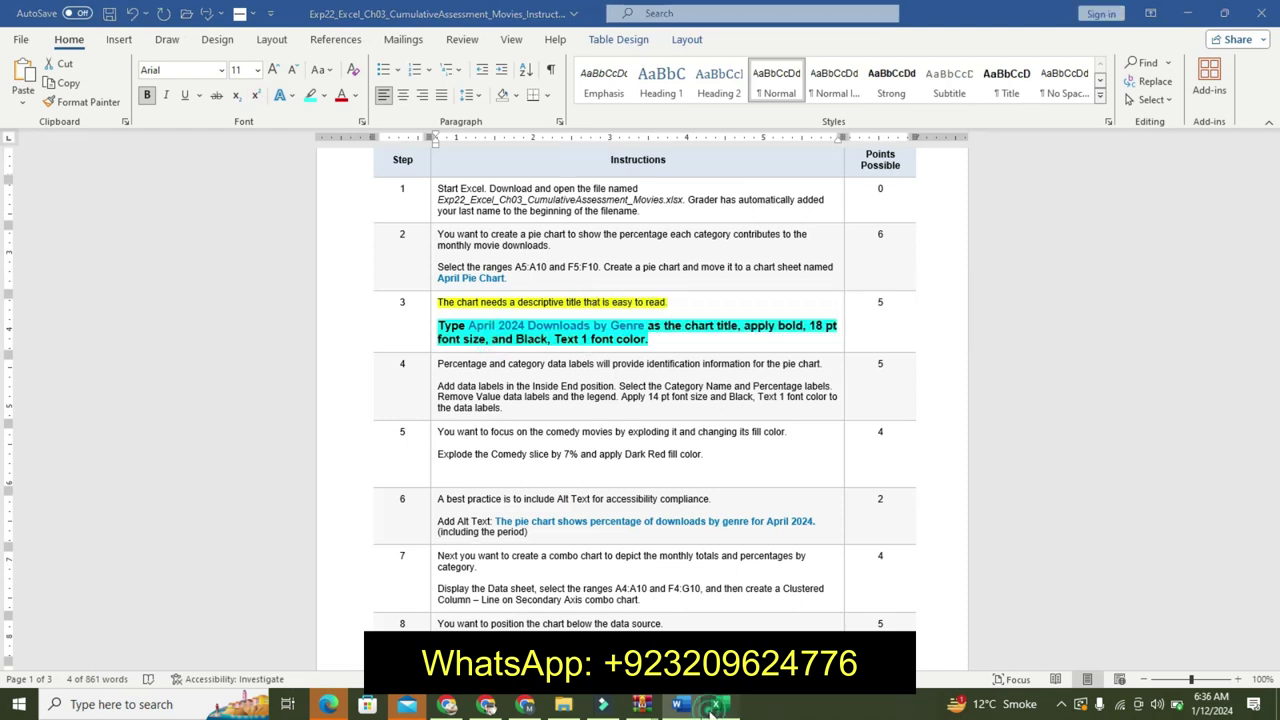
left_click(302, 96)
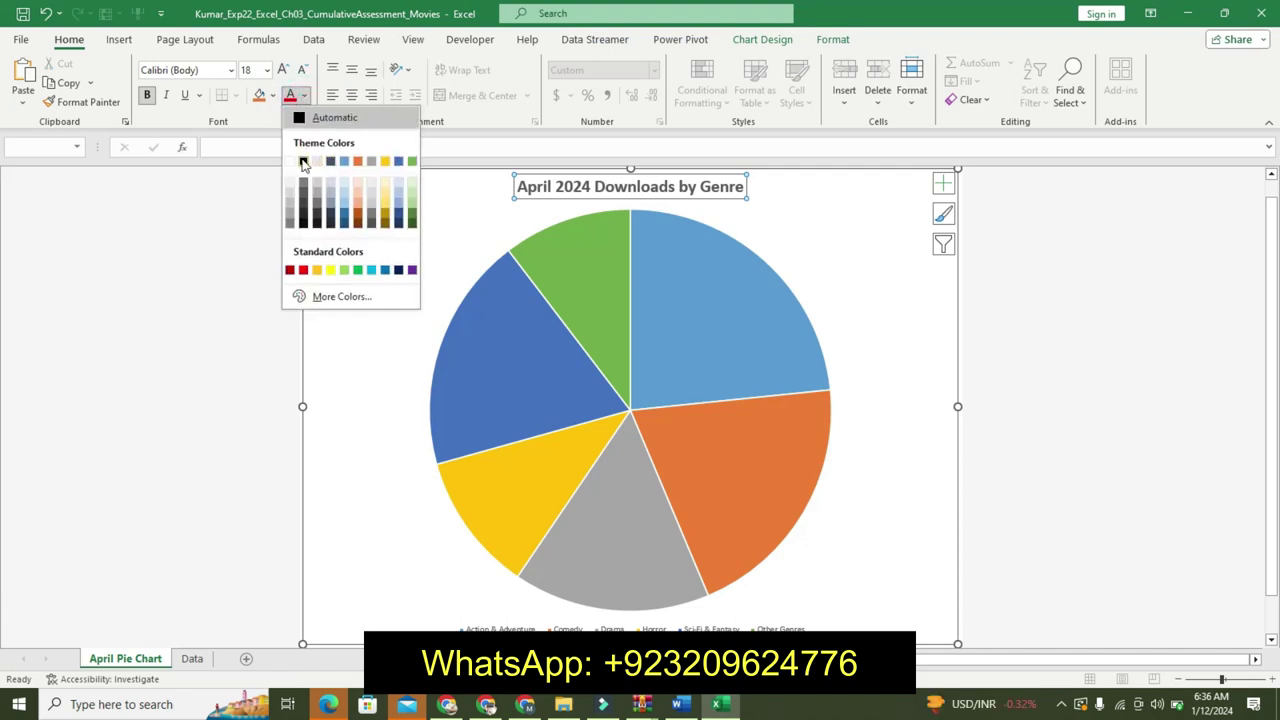
left_click(303, 162)
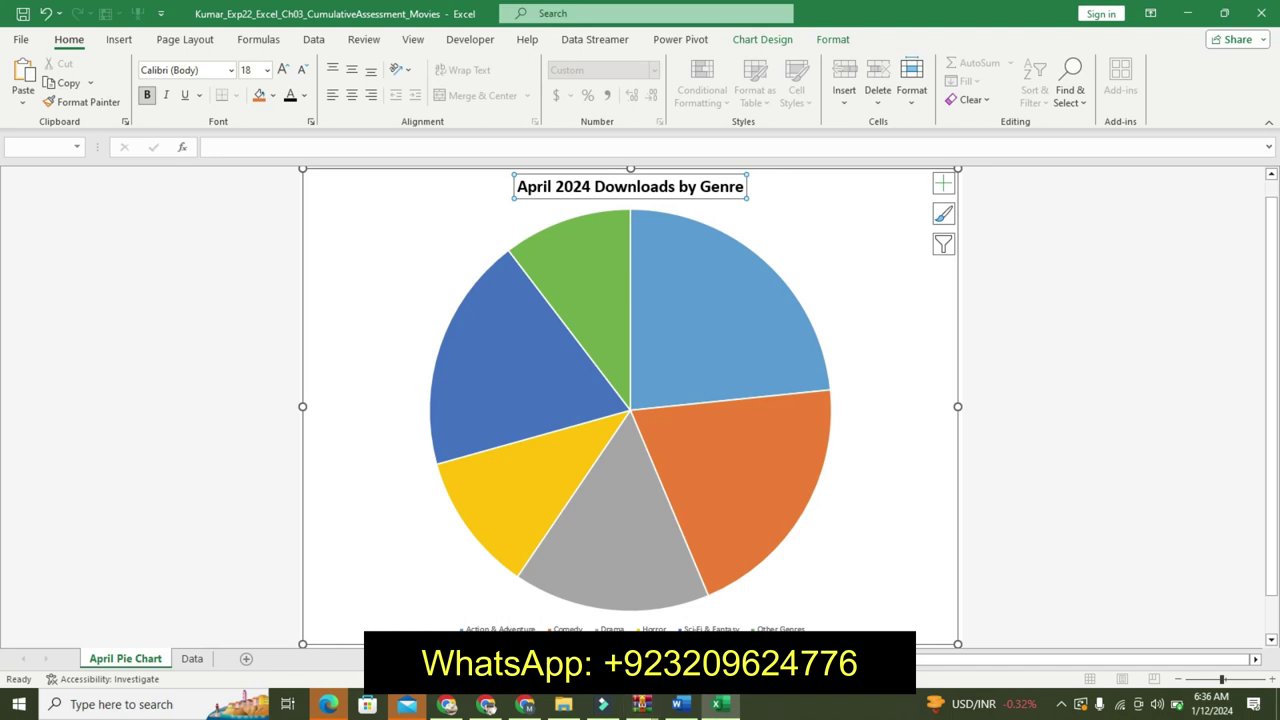
left_click(304, 96)
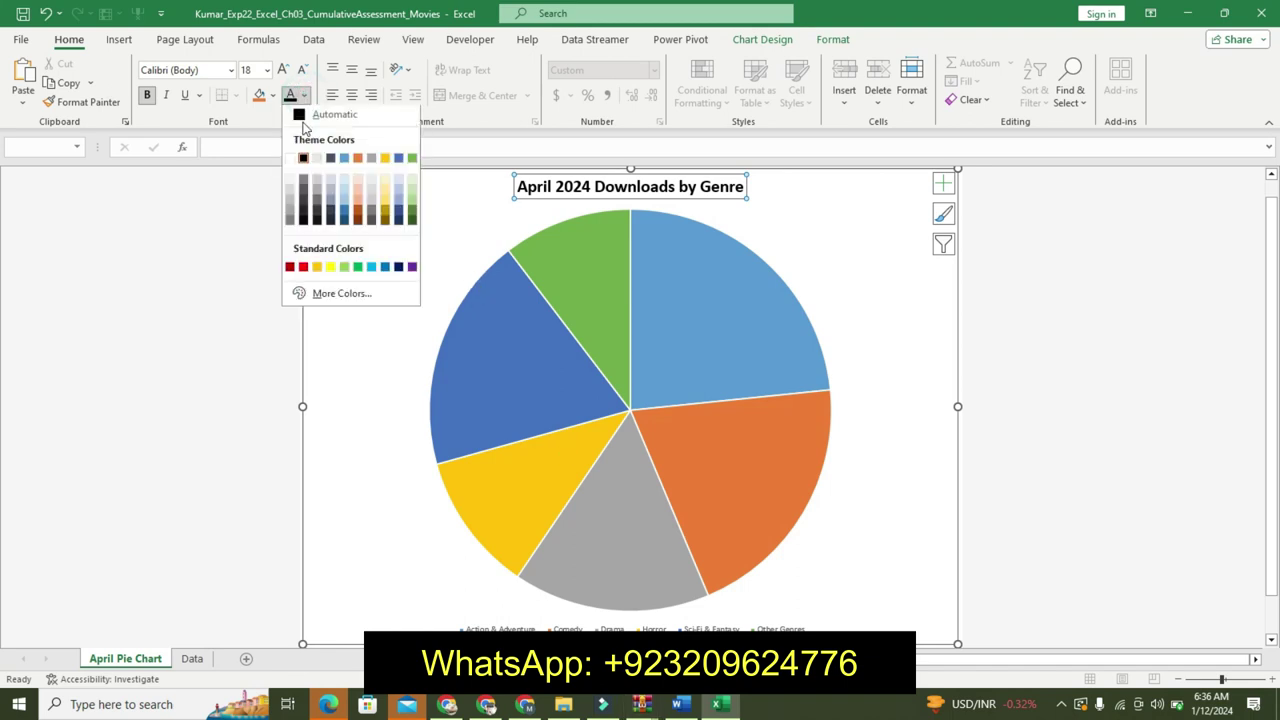
left_click(257, 114)
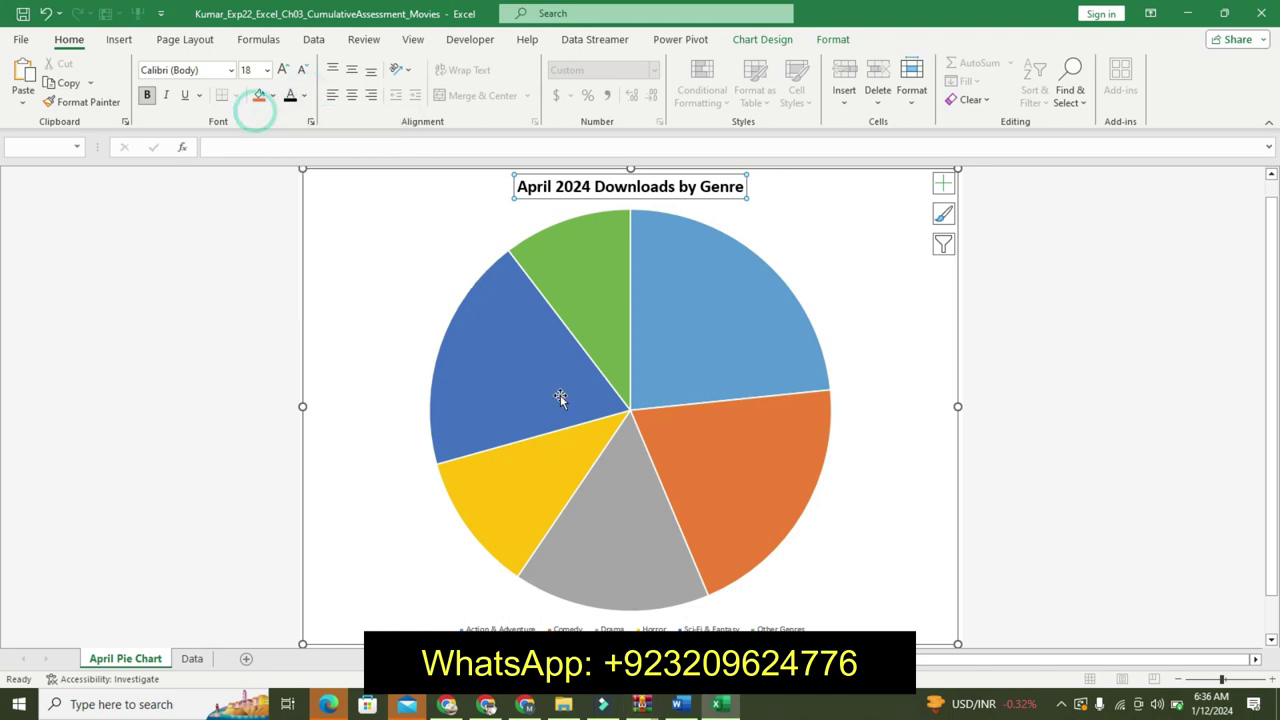
Undo the step 3 formatting and highlight step 4's first sentence in yellow.
left_click(678, 706)
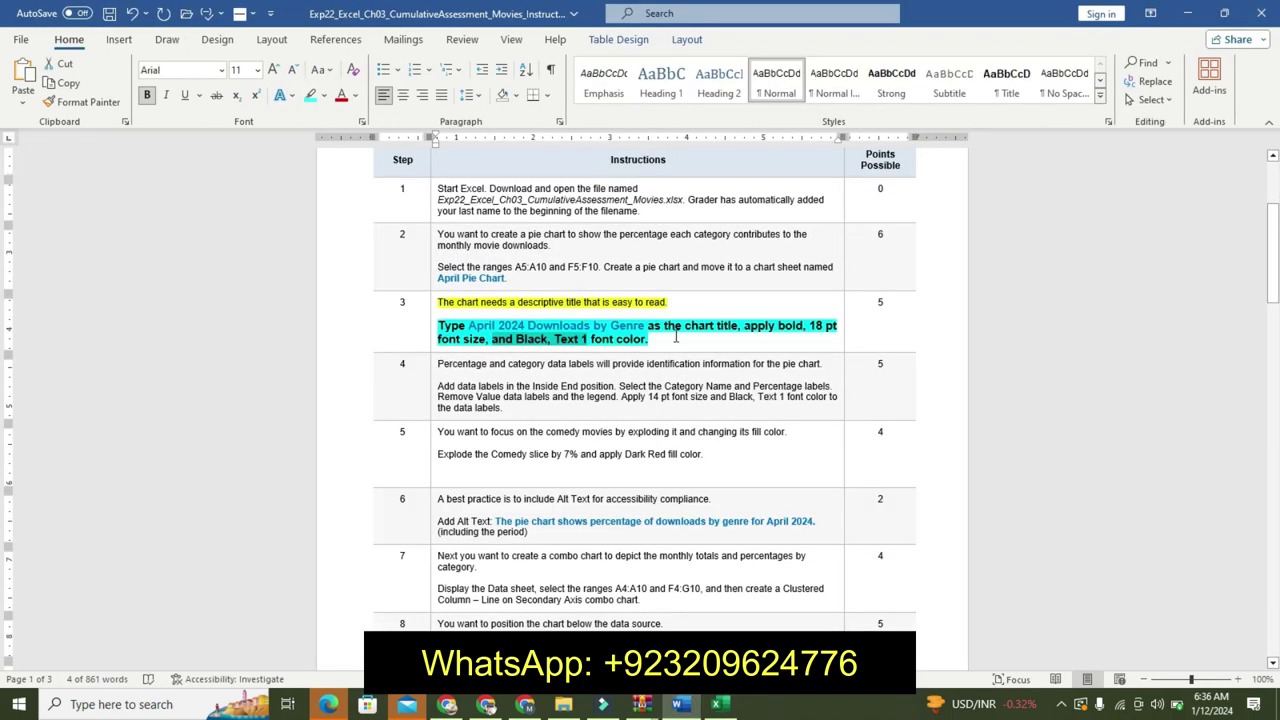
key("ctrl+z")
key("ctrl+z")
key("ctrl+z")
key("ctrl+z")
key("ctrl+z")
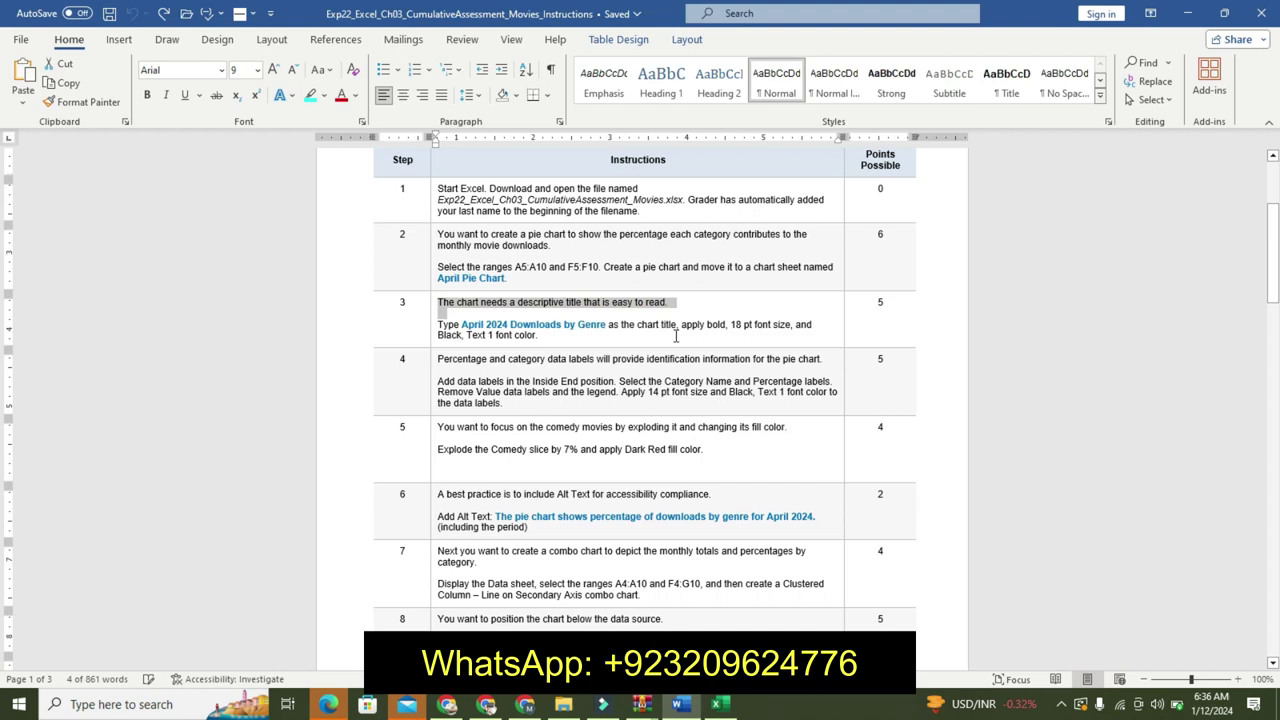
left_click(628, 378)
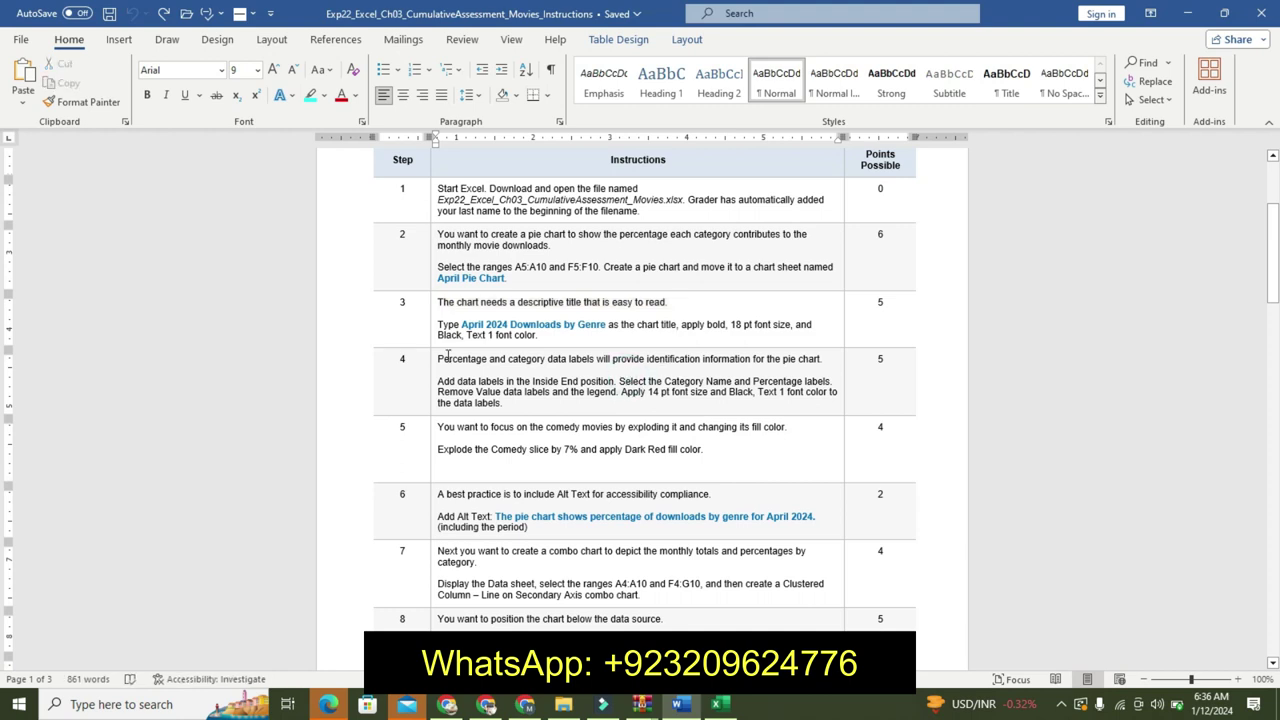
triple_click(438, 358)
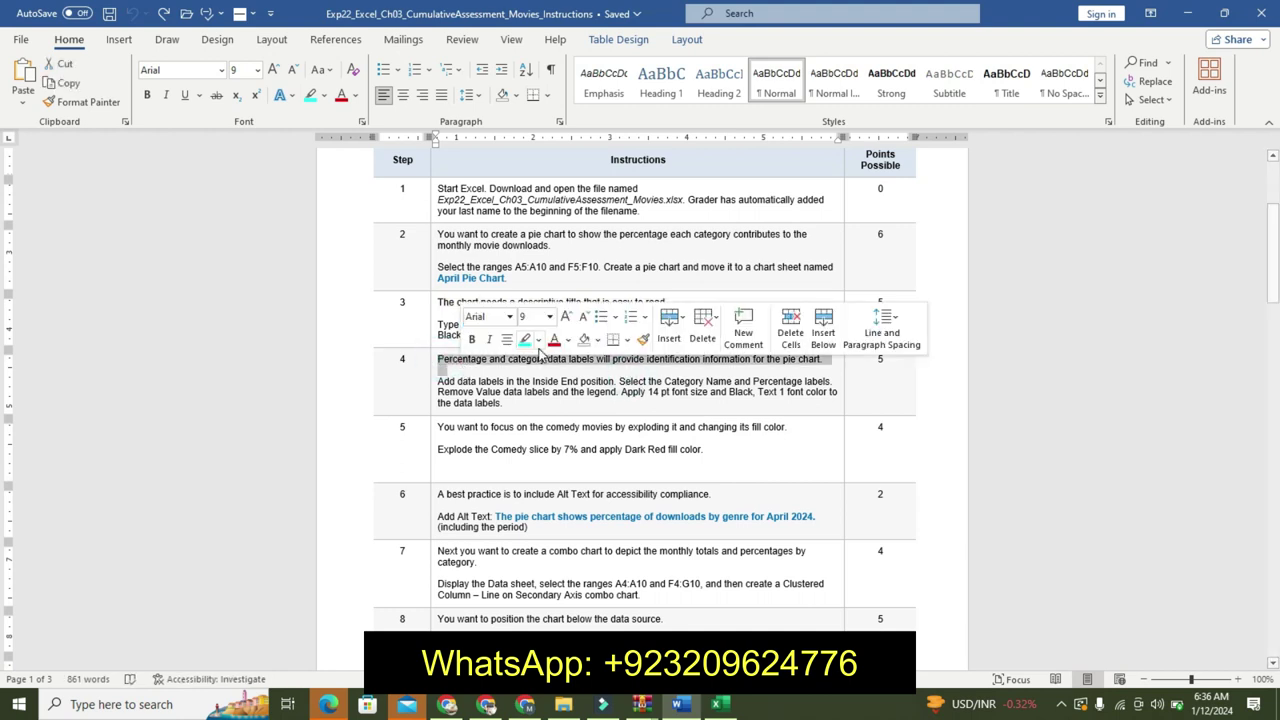
left_click(537, 341)
left_click(529, 355)
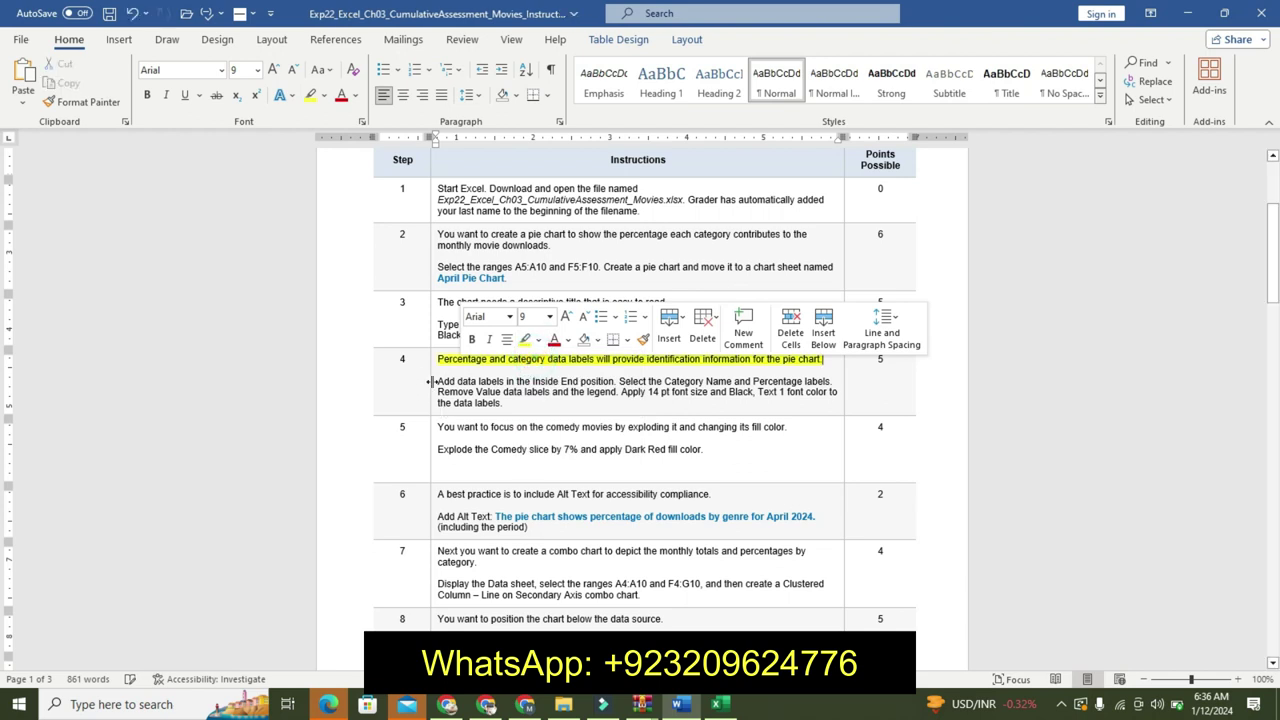
Make step 4's data-label paragraph bold, 11 pt and turquoise-highlighted.
left_click_drag(439, 381, 502, 402)
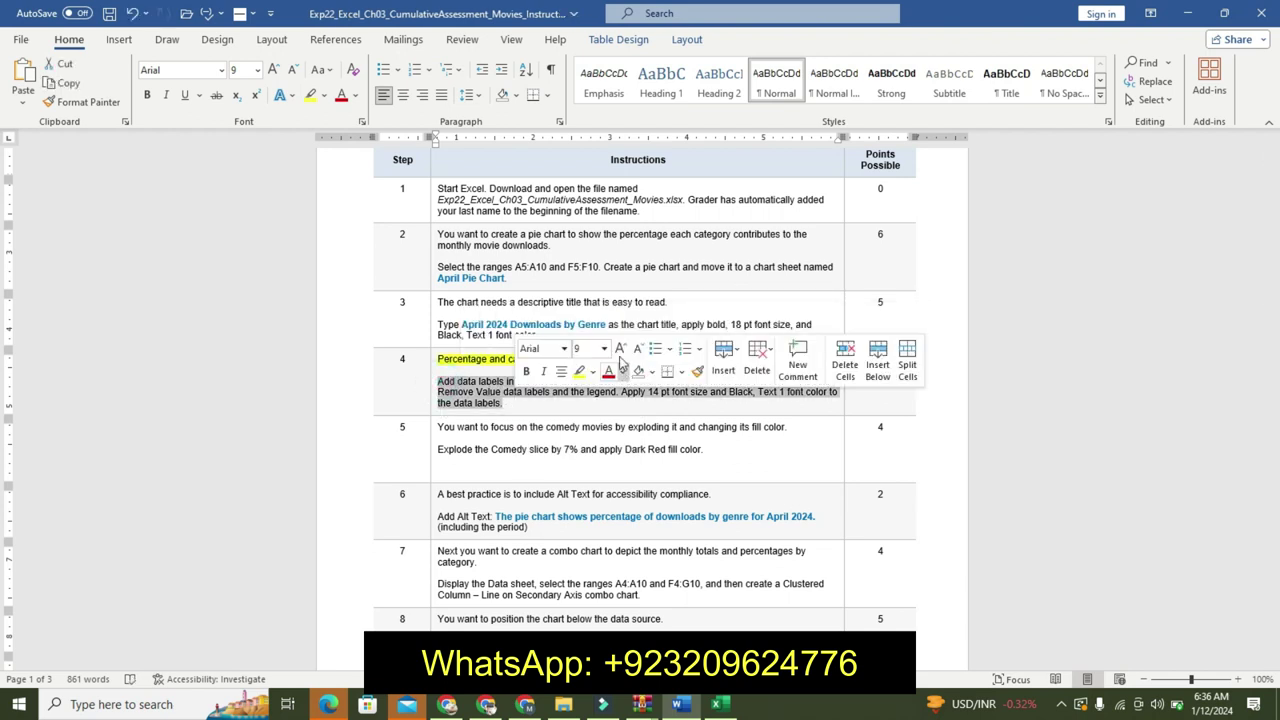
left_click(621, 349)
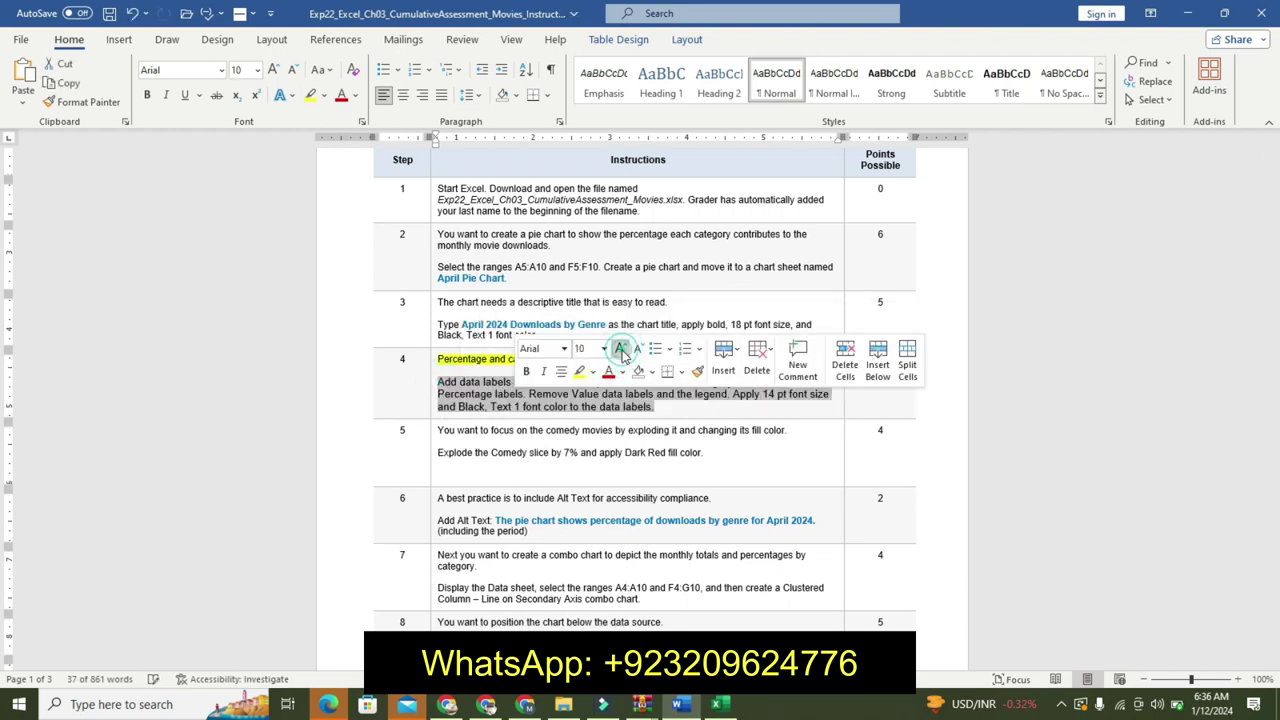
left_click(621, 349)
left_click(527, 371)
left_click(594, 373)
left_click(631, 389)
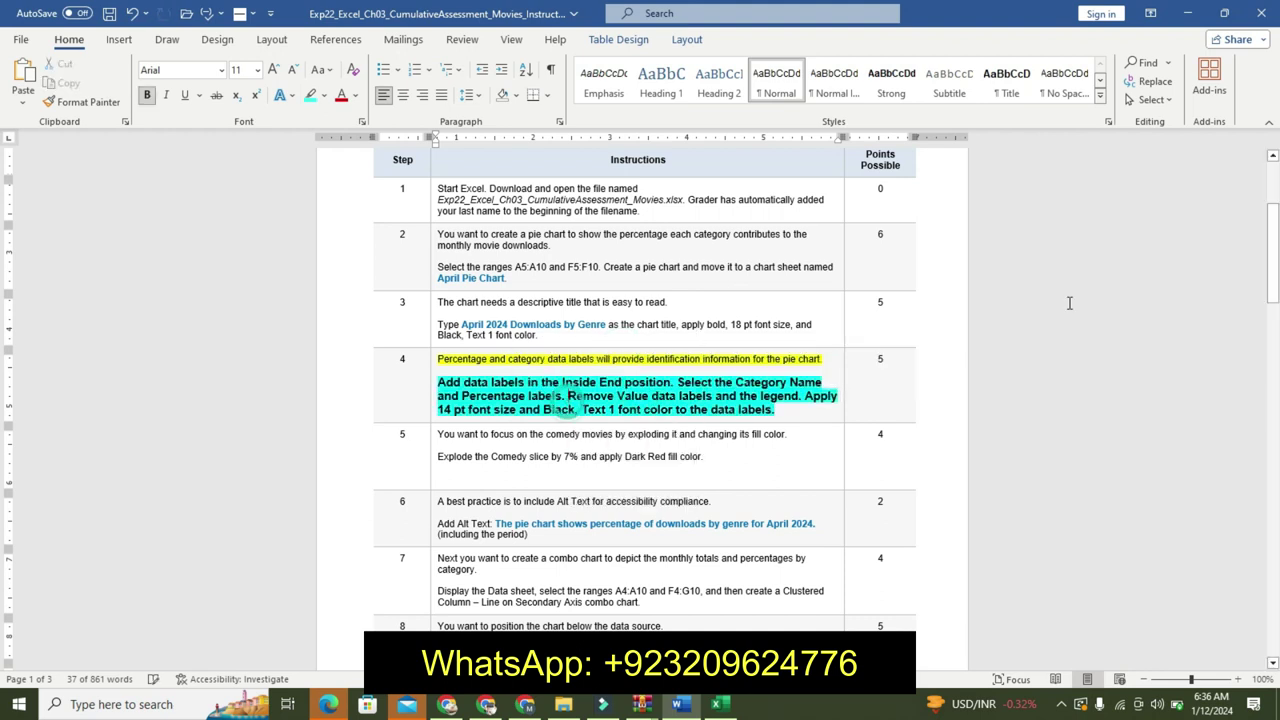
mouse_move(1274, 287)
left_mouse_down()
mouse_move(1245, 563)
mouse_move(1218, 283)
left_mouse_up()
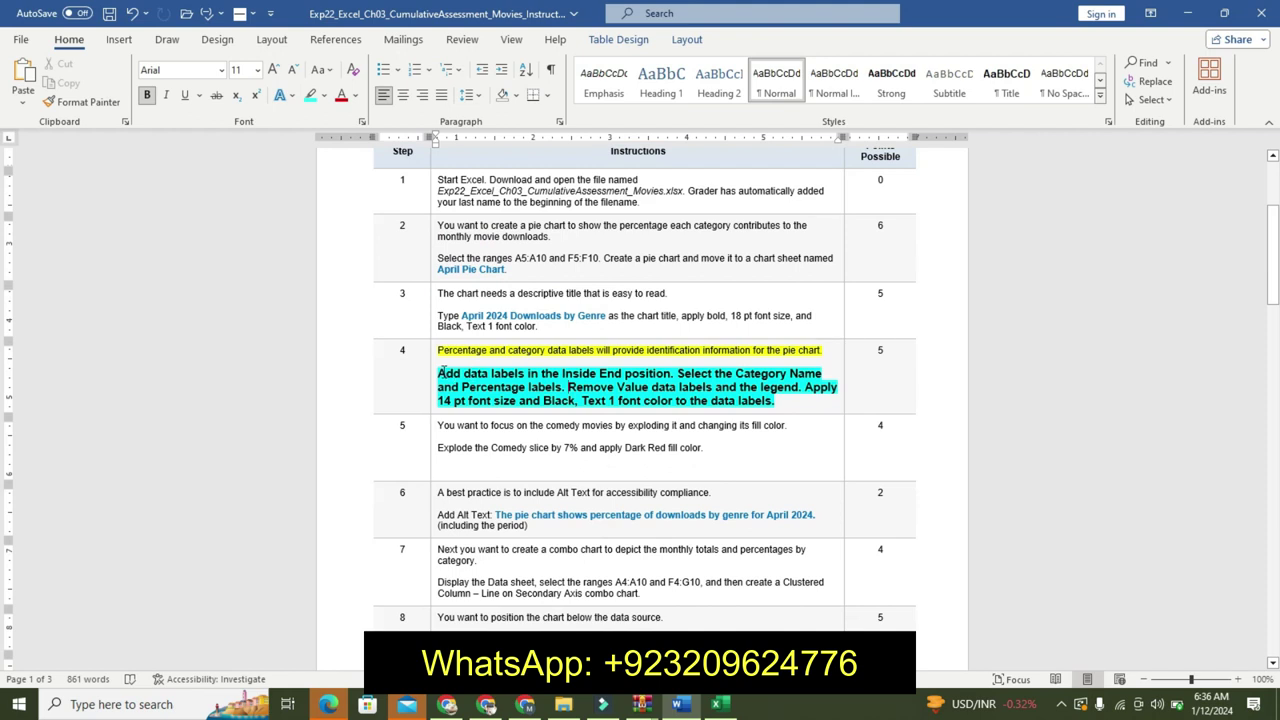
left_click_drag(438, 373, 668, 378)
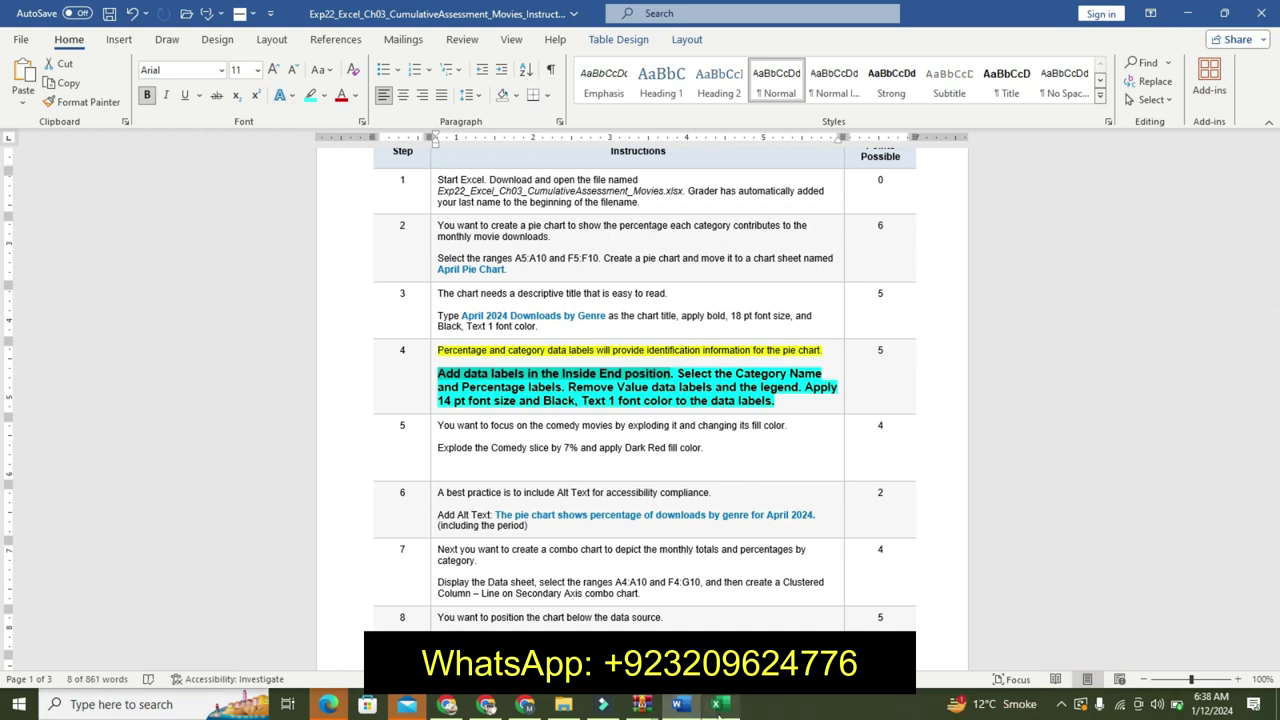
Add data labels to the April pie chart and open their full settings, checking the instructions.
left_click(718, 708)
left_click(943, 183)
left_click(1068, 219)
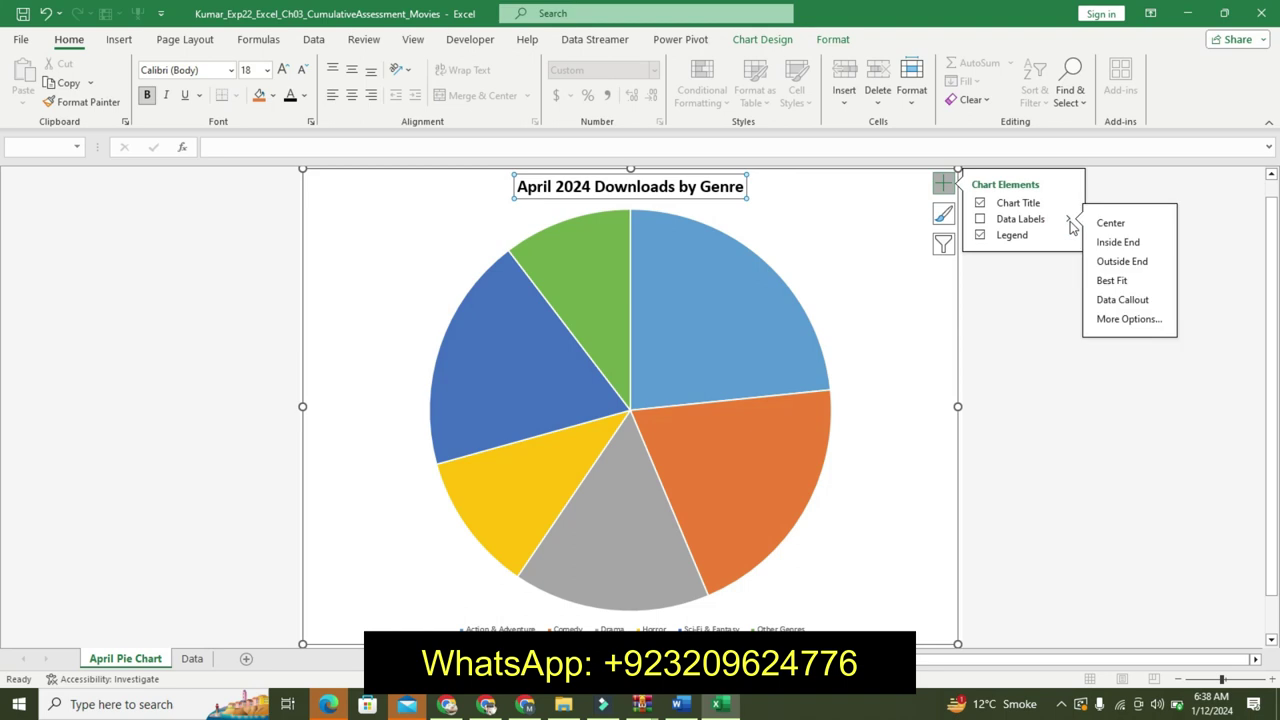
left_click(1097, 303)
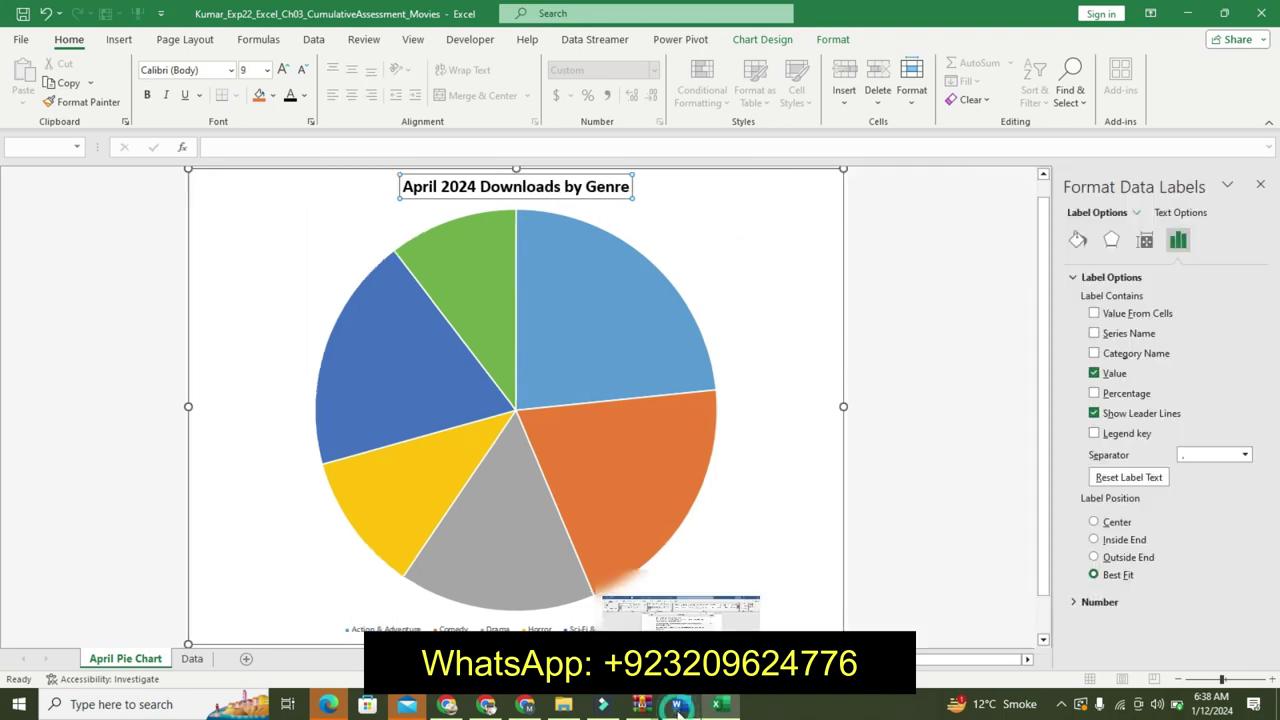
left_click(680, 704)
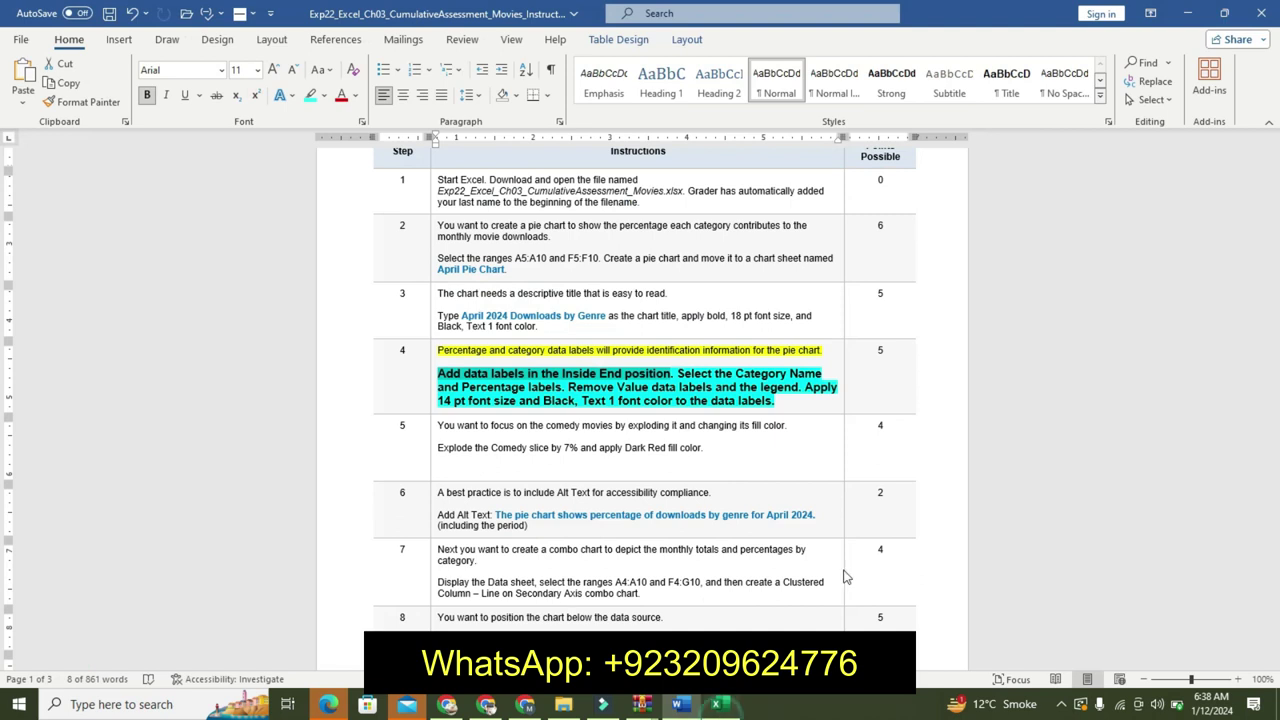
left_click(716, 704)
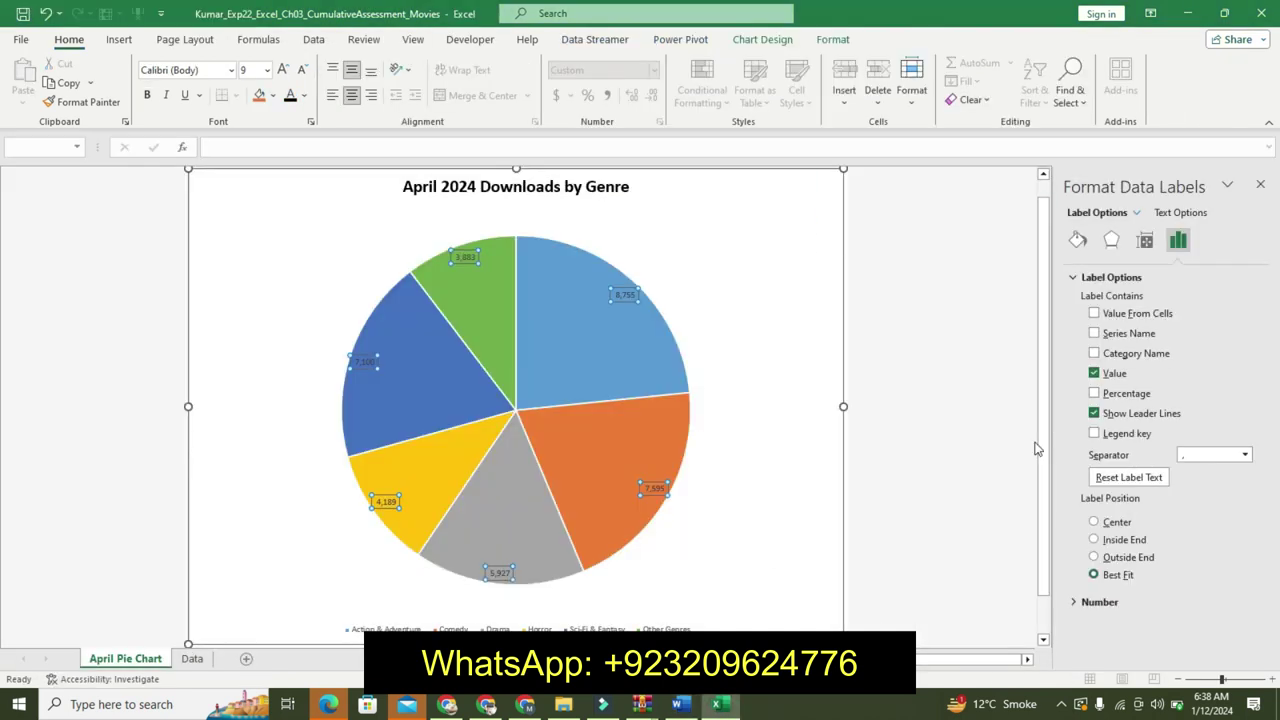
left_click(683, 704)
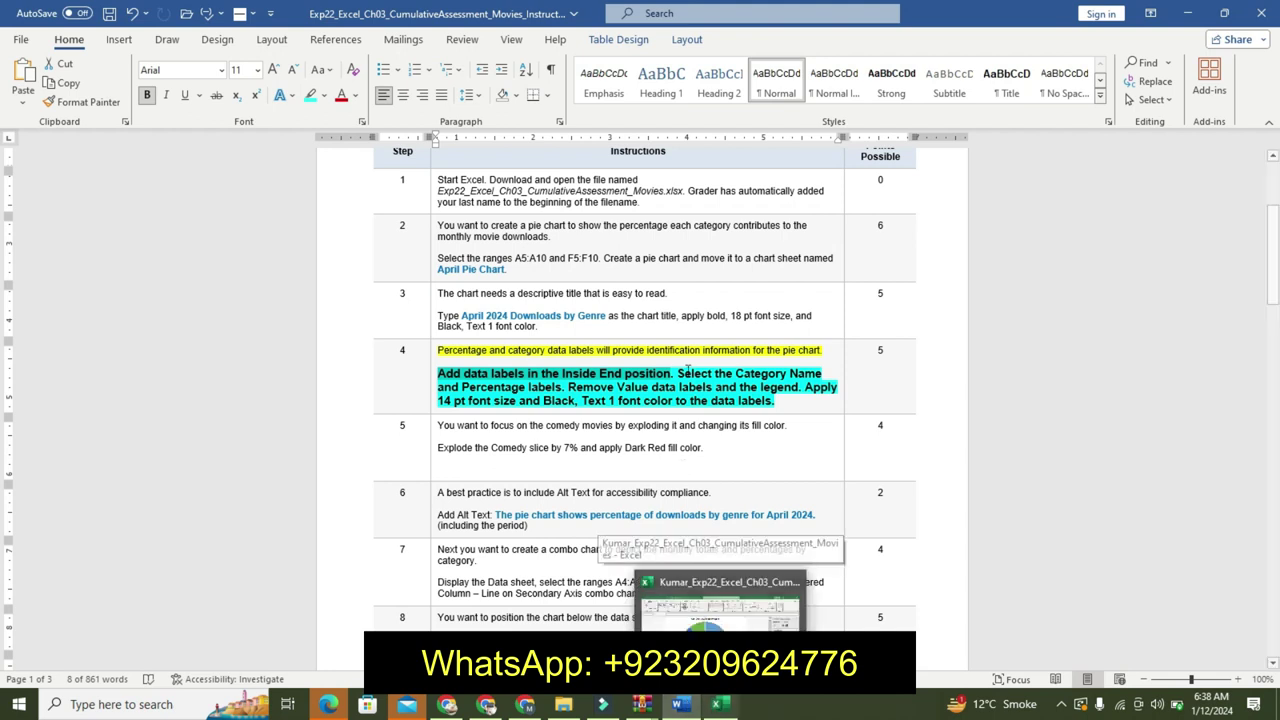
Turn on Category Name so the pie chart's data labels show genre names.
left_click_drag(678, 376, 537, 387)
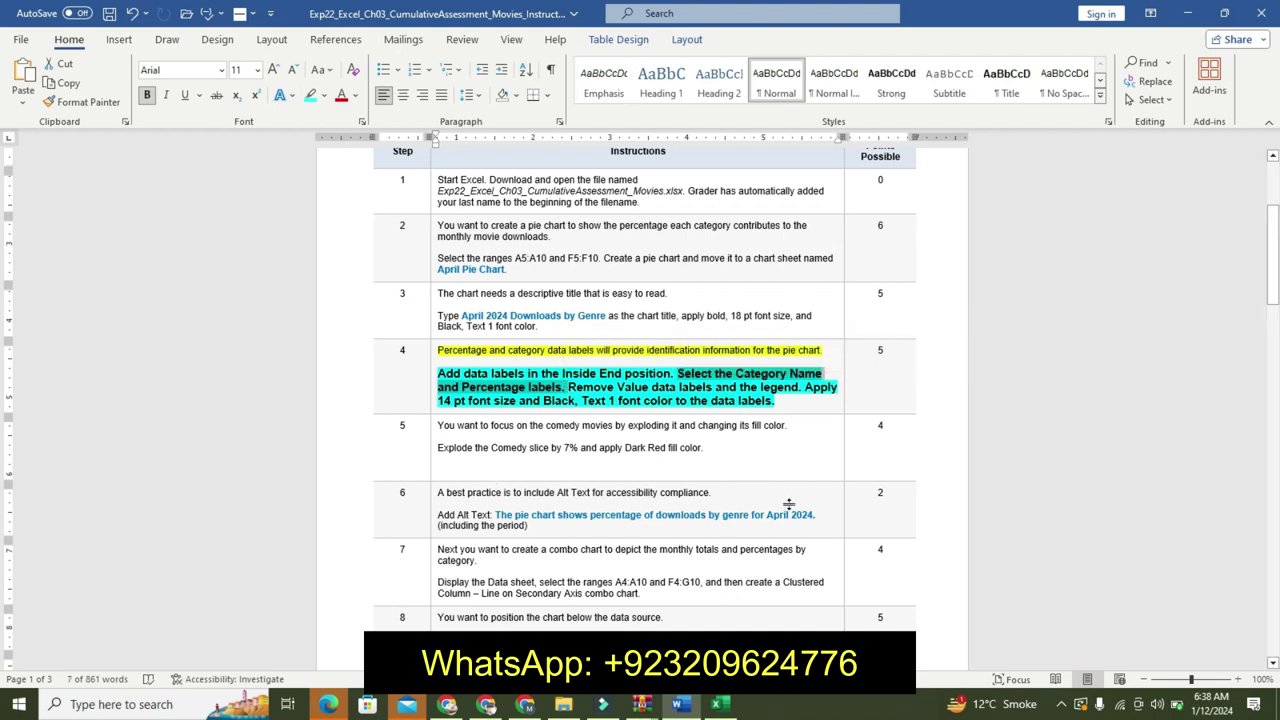
mouse_move(717, 709)
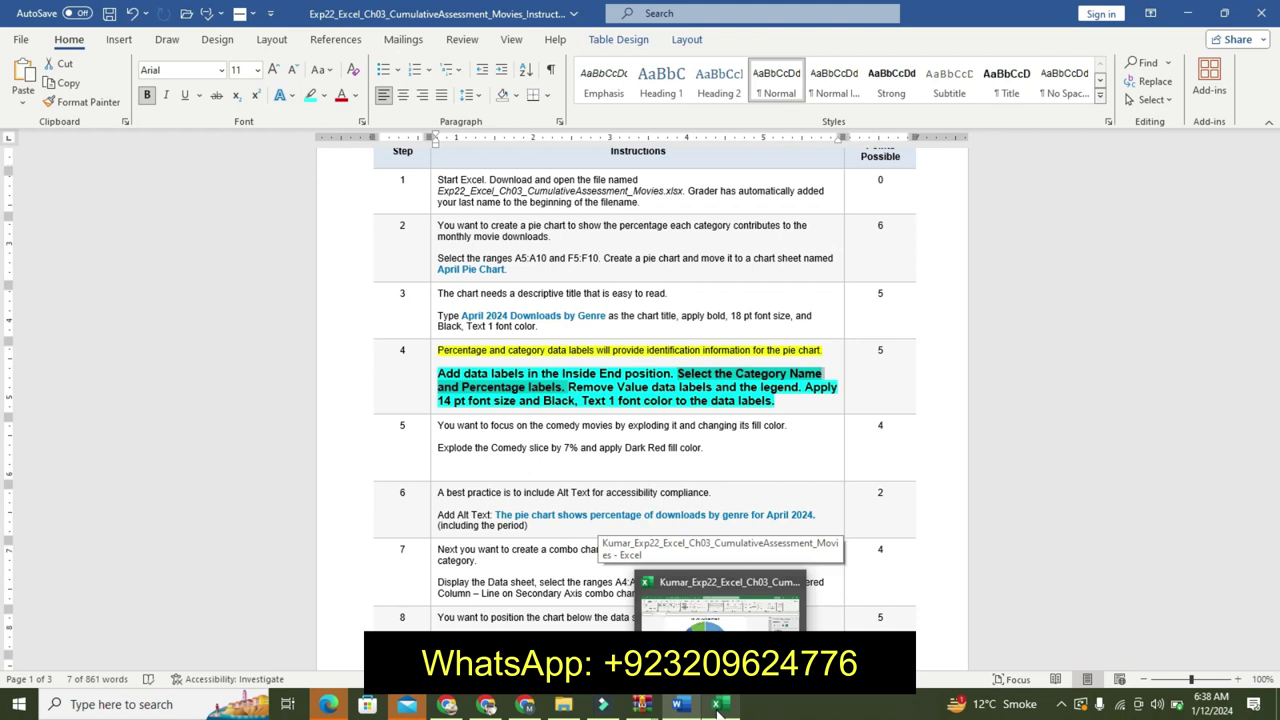
left_click(717, 707)
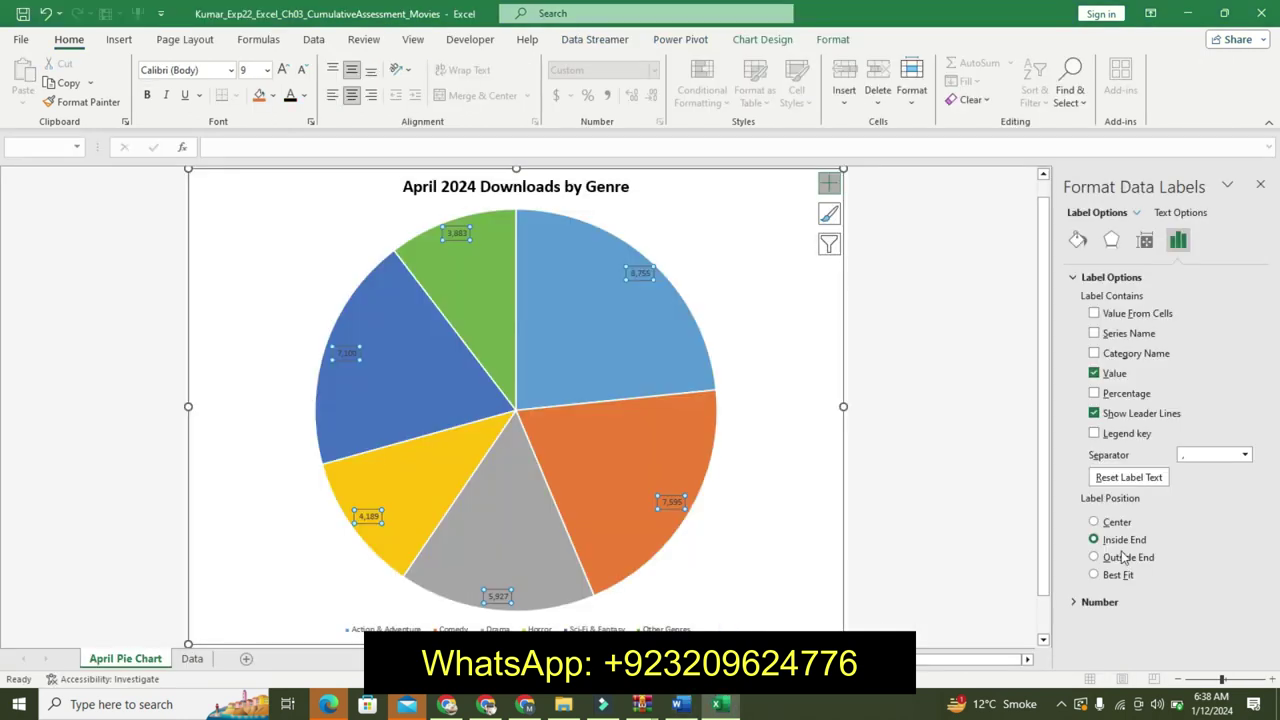
left_click(680, 704)
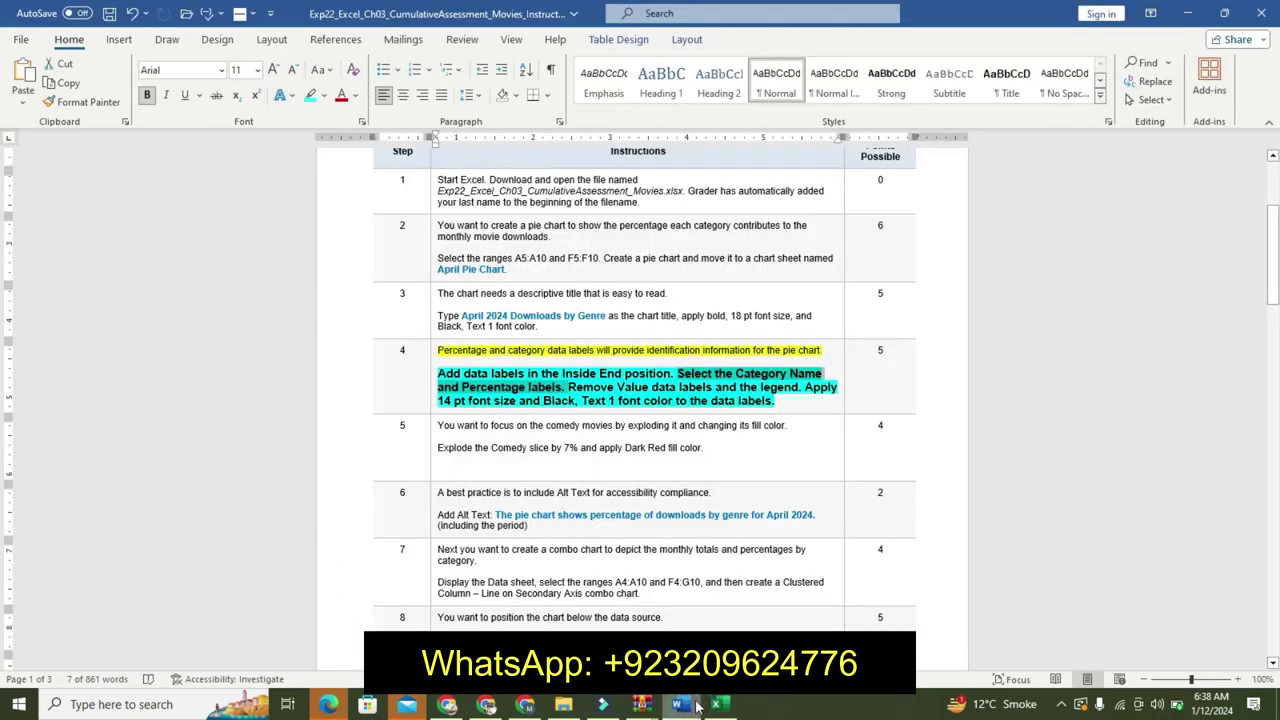
left_click(718, 704)
left_click(1093, 353)
Add Percentage to the pie chart's data labels.
left_click(680, 704)
left_click(715, 704)
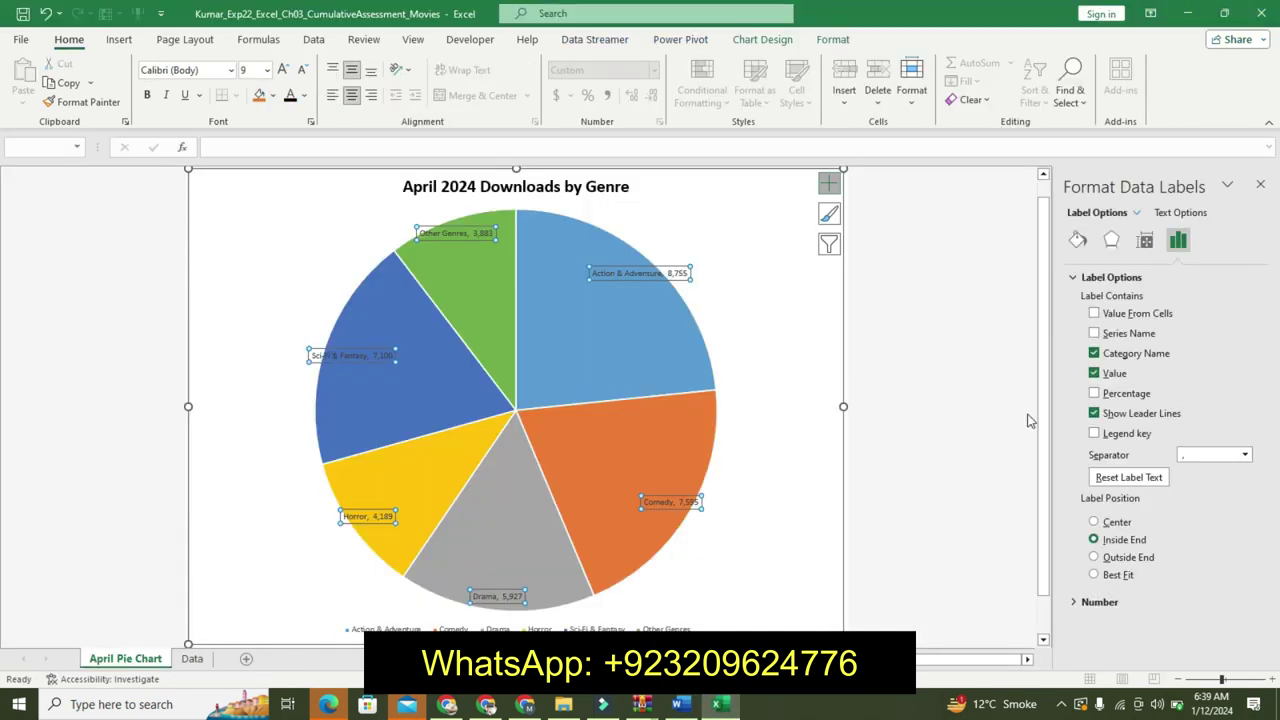
left_click(1093, 393)
left_click(680, 704)
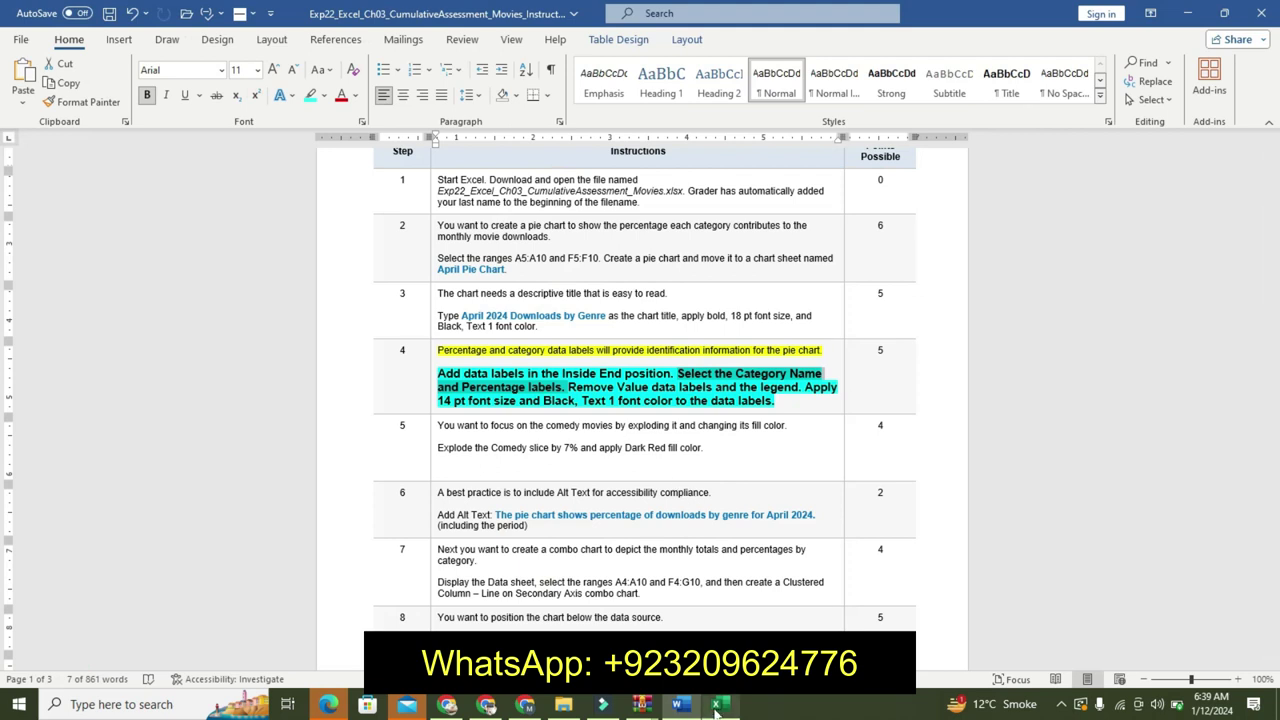
mouse_move(715, 706)
left_click(720, 603)
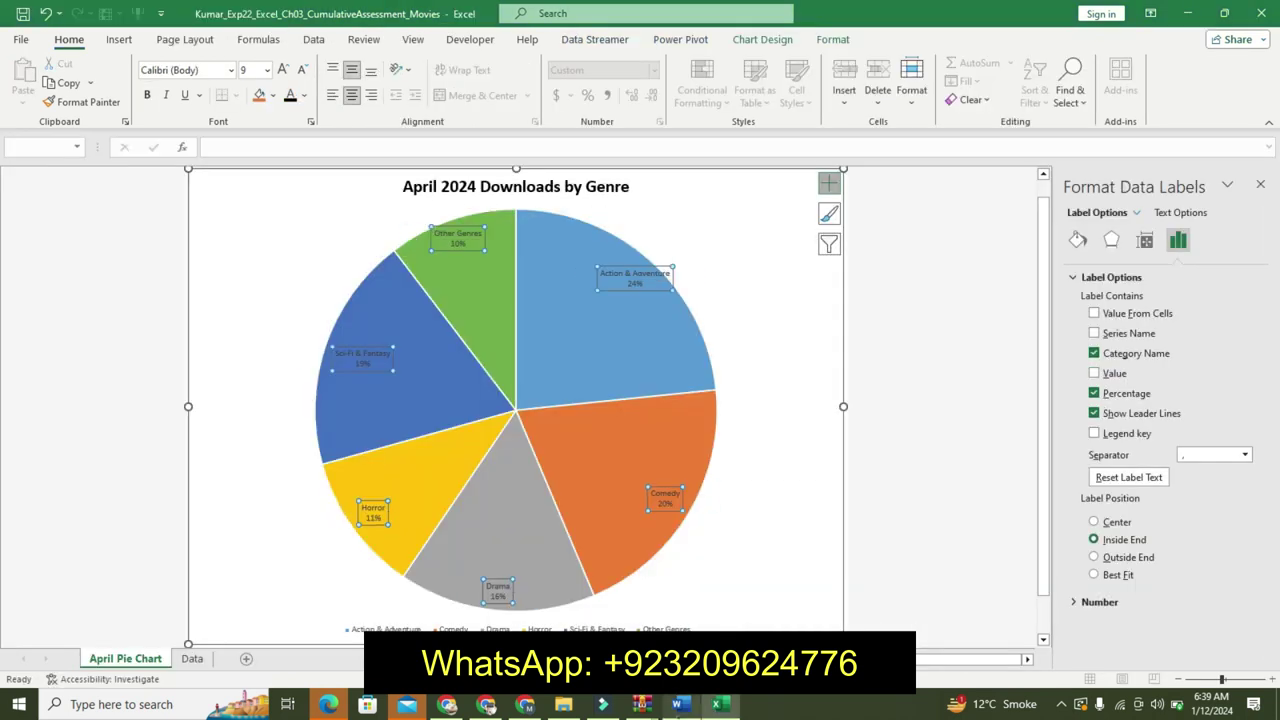
left_click(679, 704)
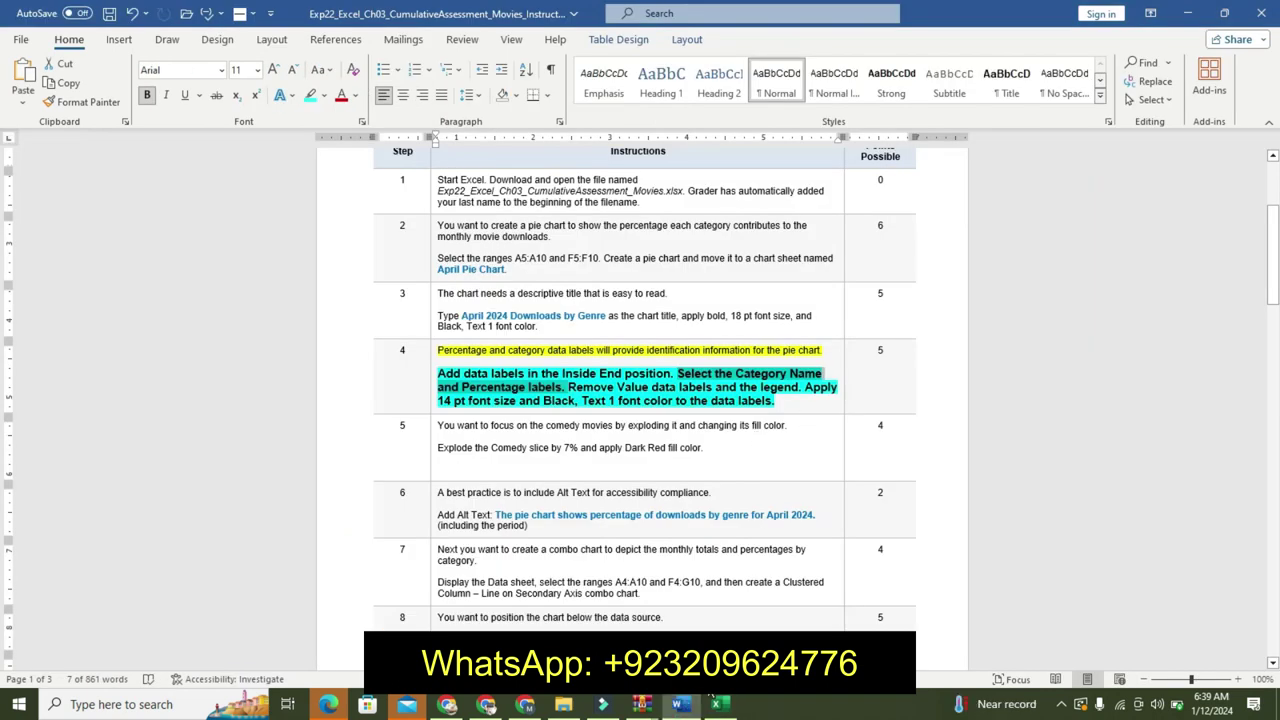
key("alt+Tab")
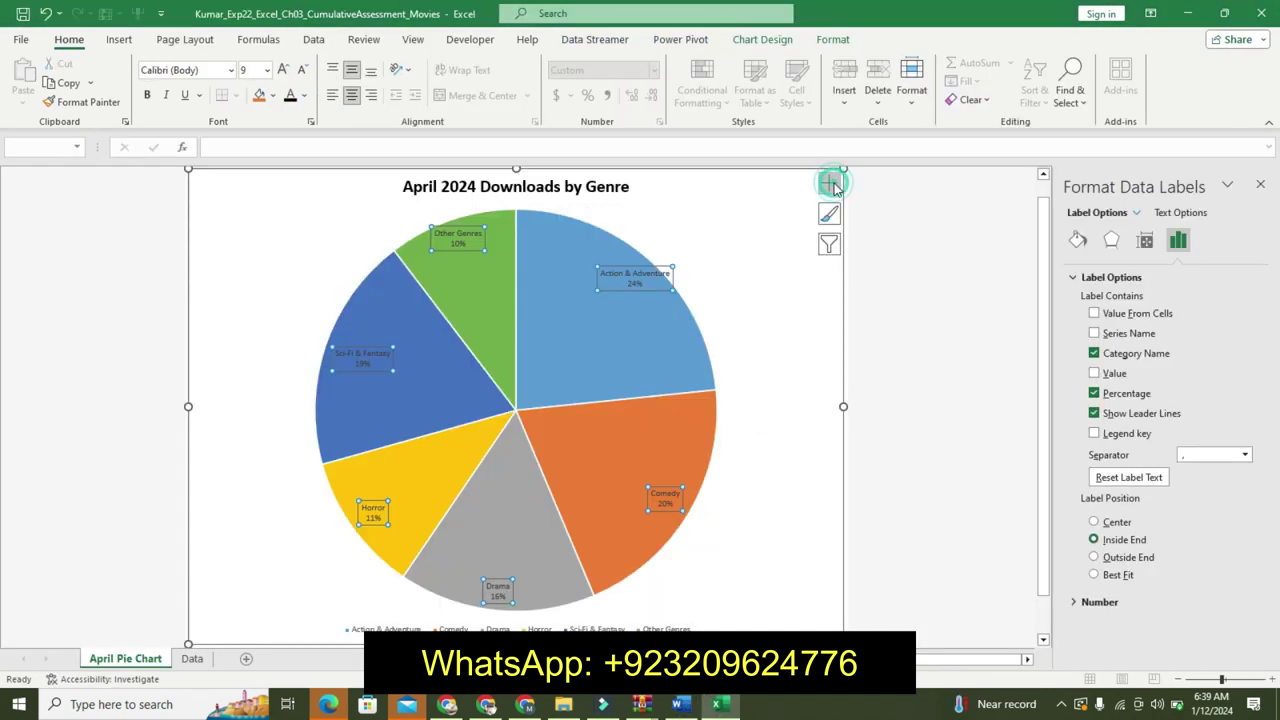
Remove the legend from the pie chart.
left_click(829, 184)
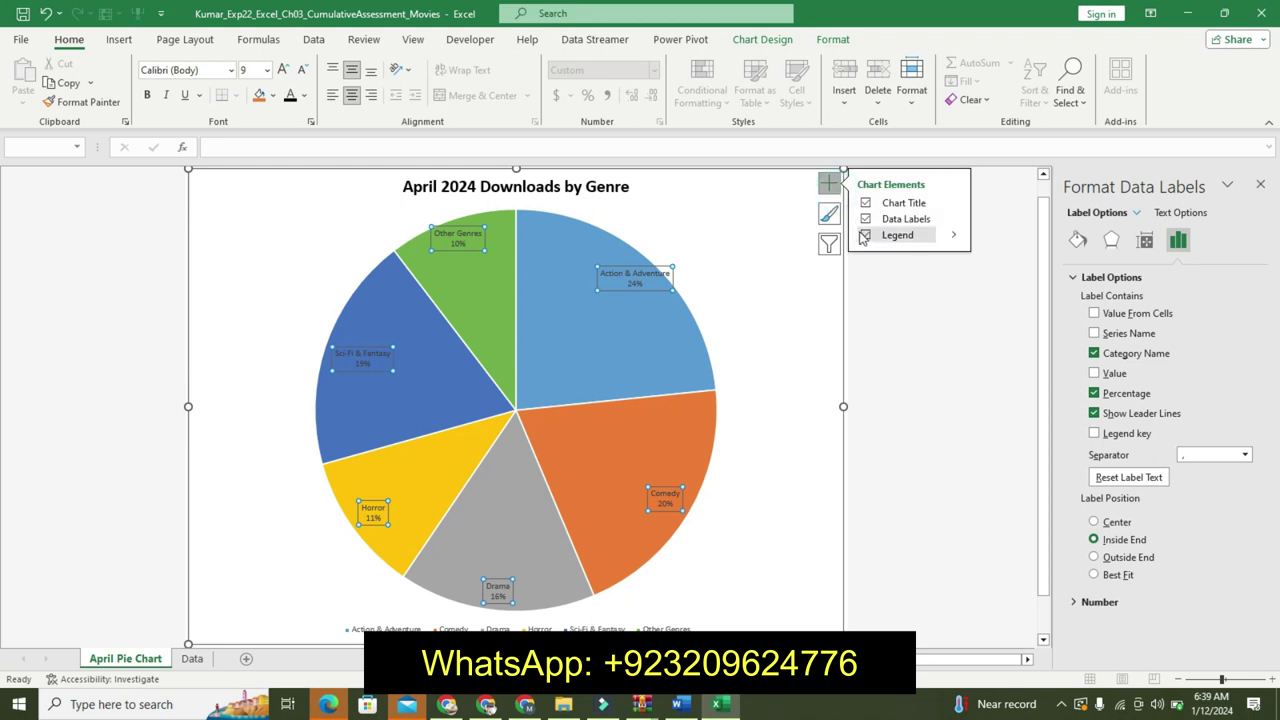
left_click(866, 235)
left_click(680, 704)
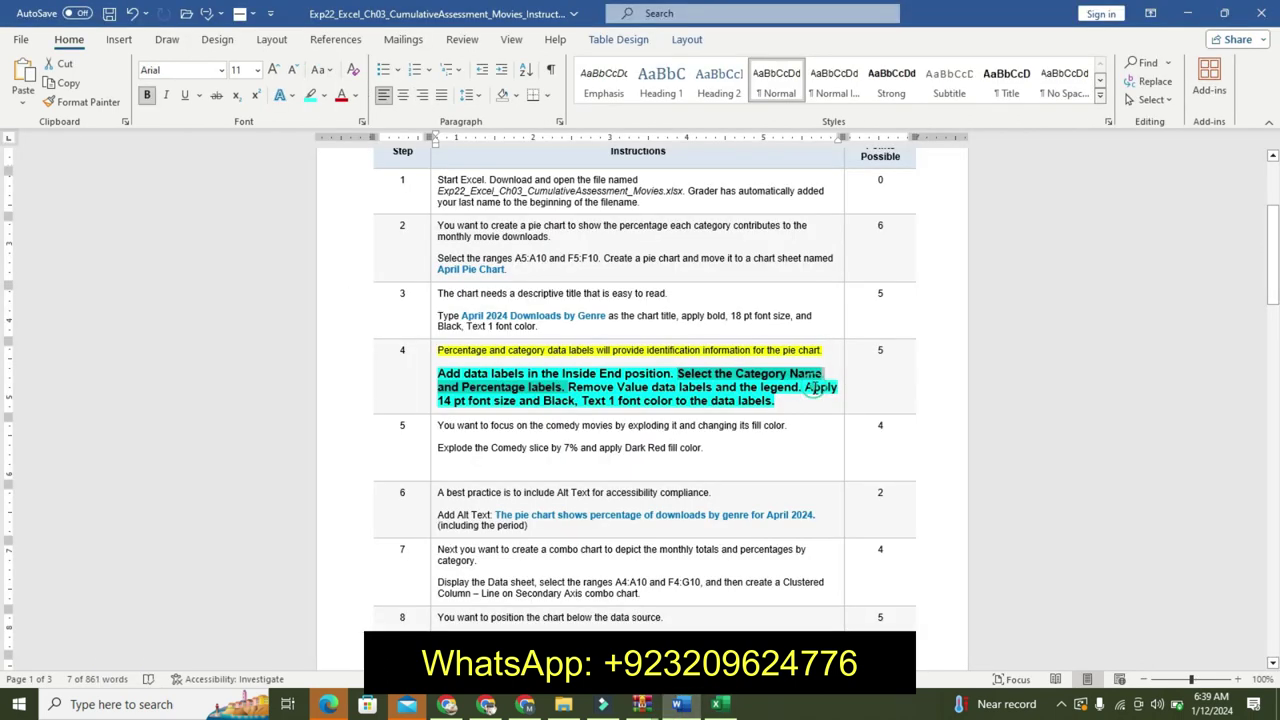
left_click_drag(806, 387, 776, 401)
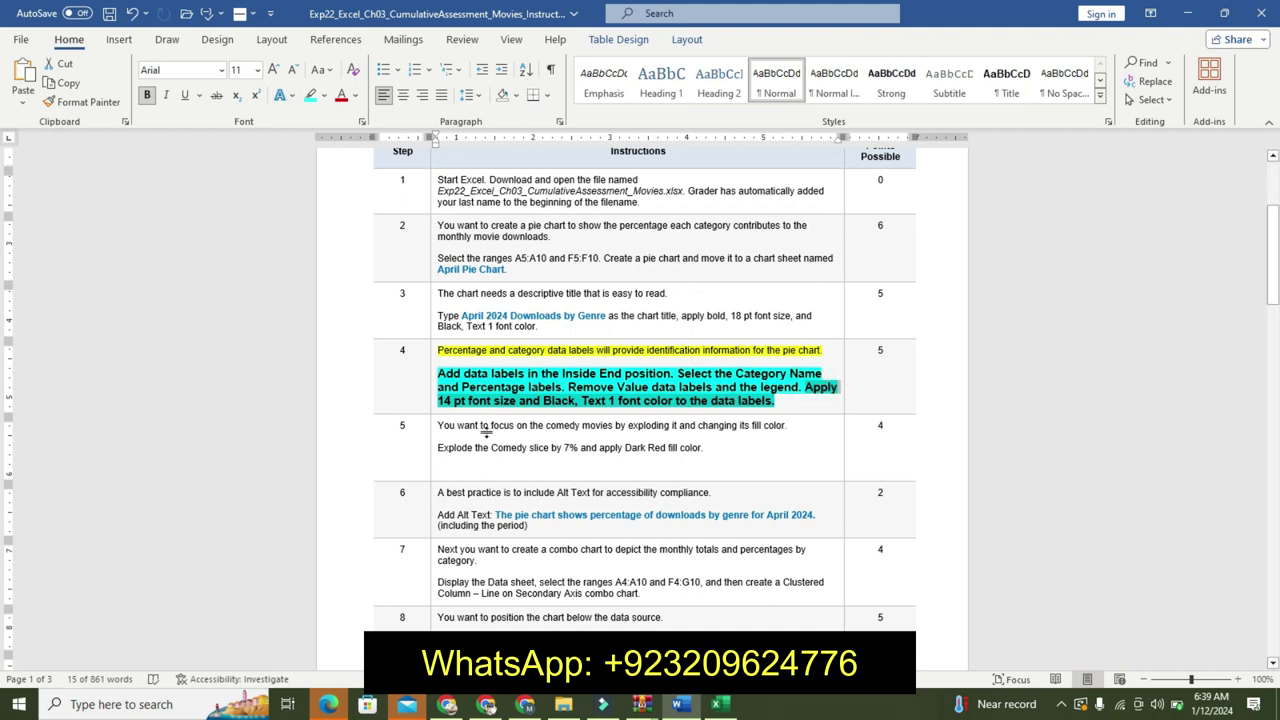
mouse_move(717, 706)
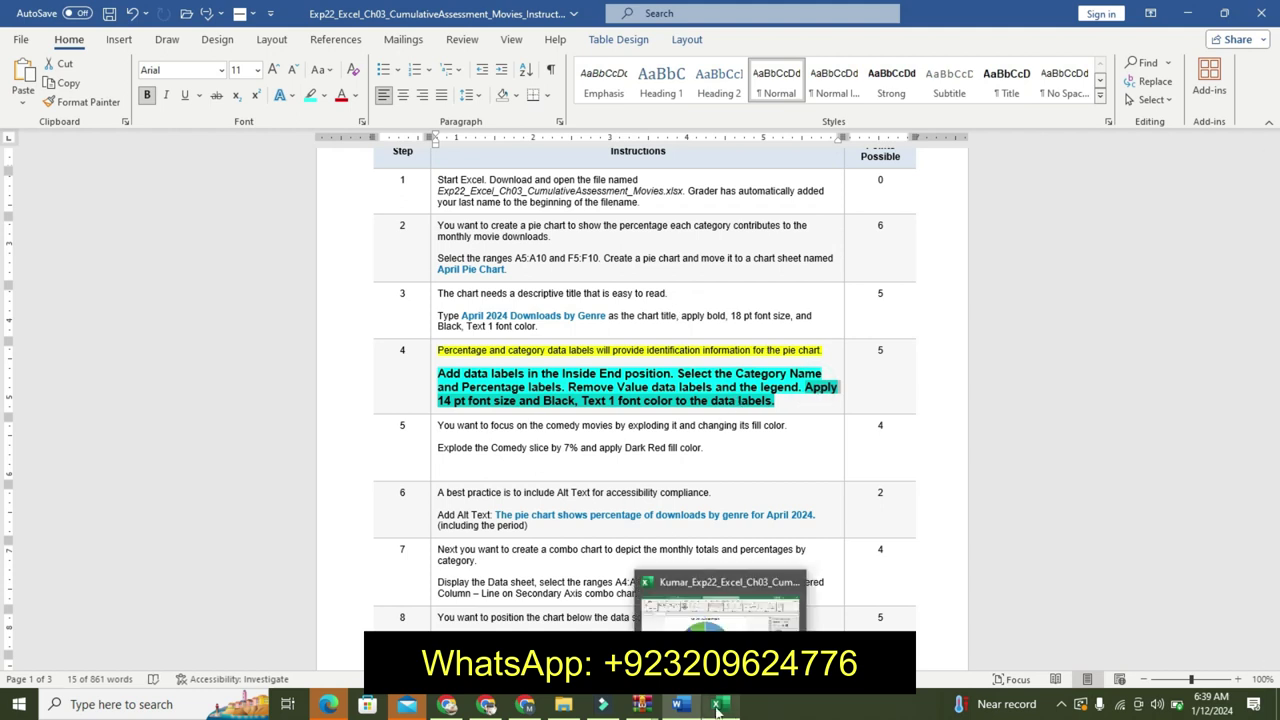
left_click(717, 706)
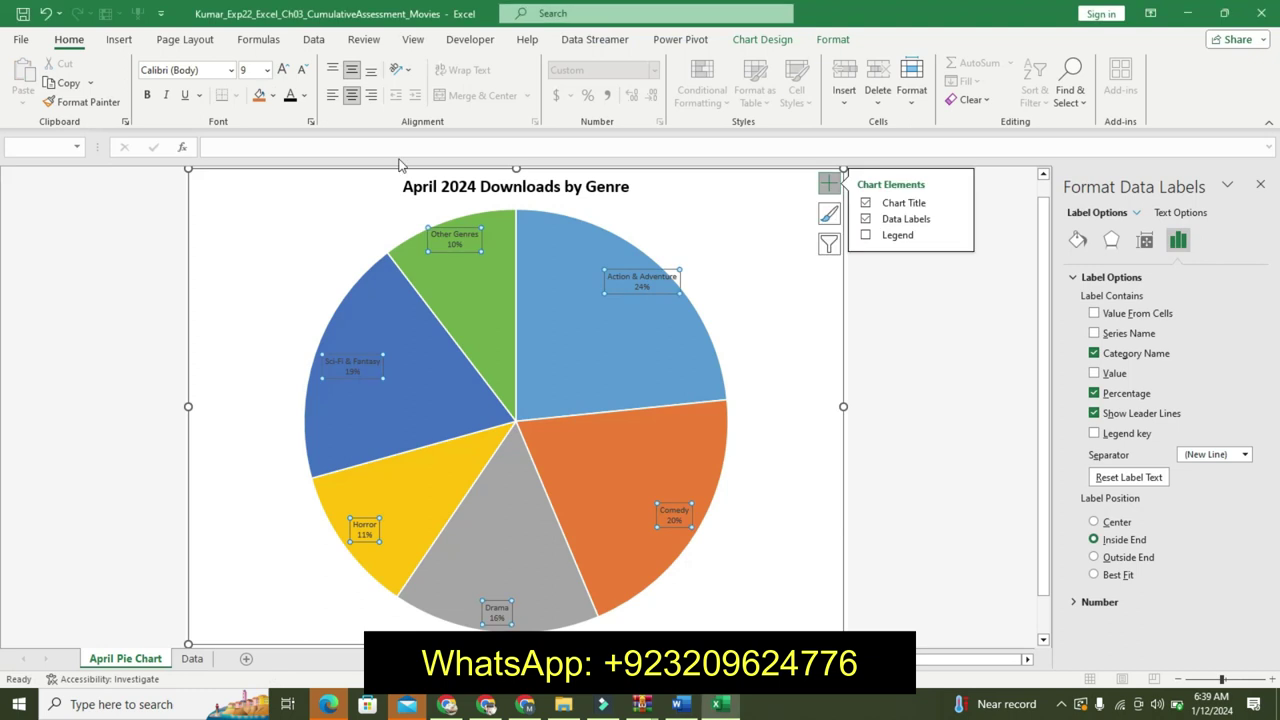
Make the pie chart's data labels 14 pt in Black, Text 1.
left_click(281, 69)
left_click(281, 69)
left_click(281, 69)
left_click(281, 69)
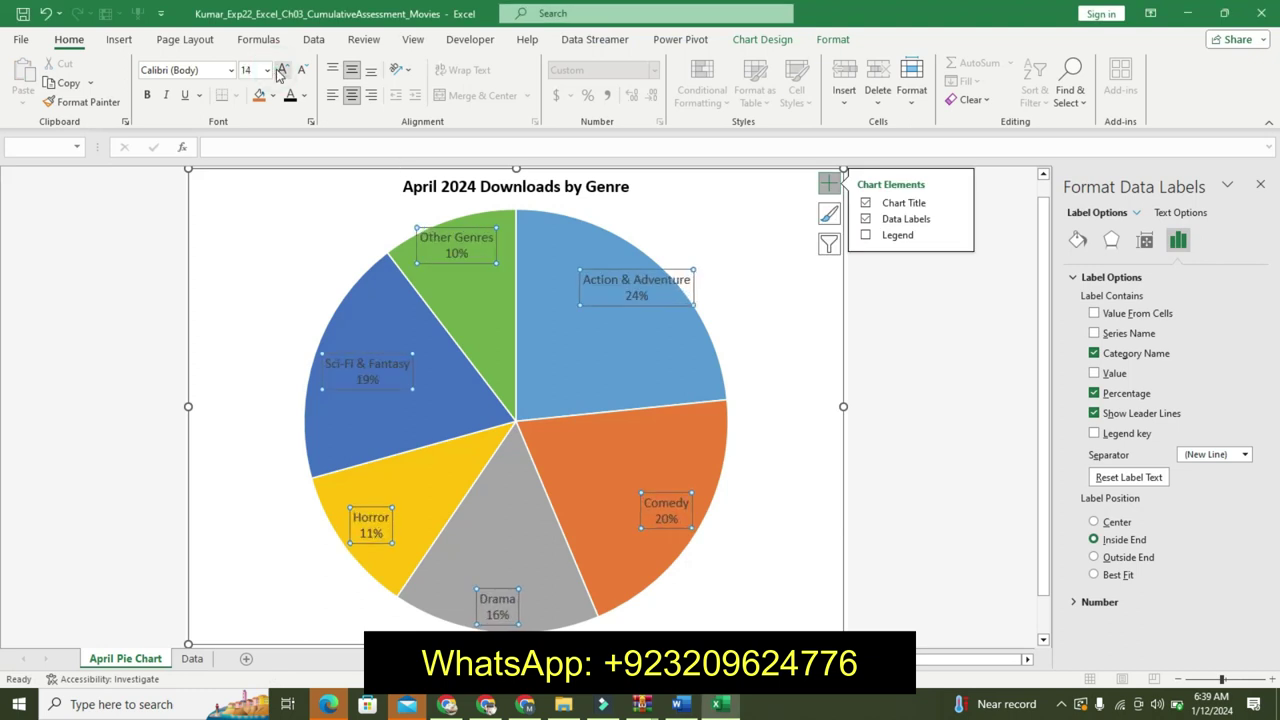
left_click(716, 707)
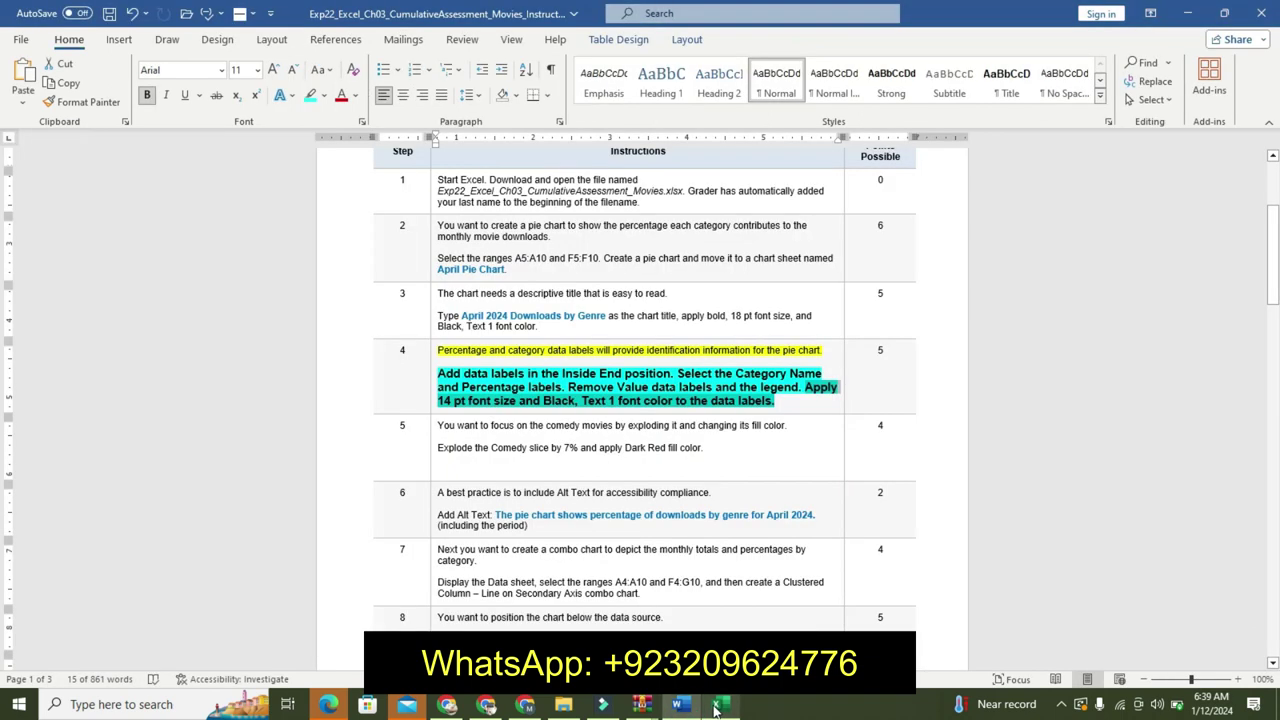
left_click(716, 707)
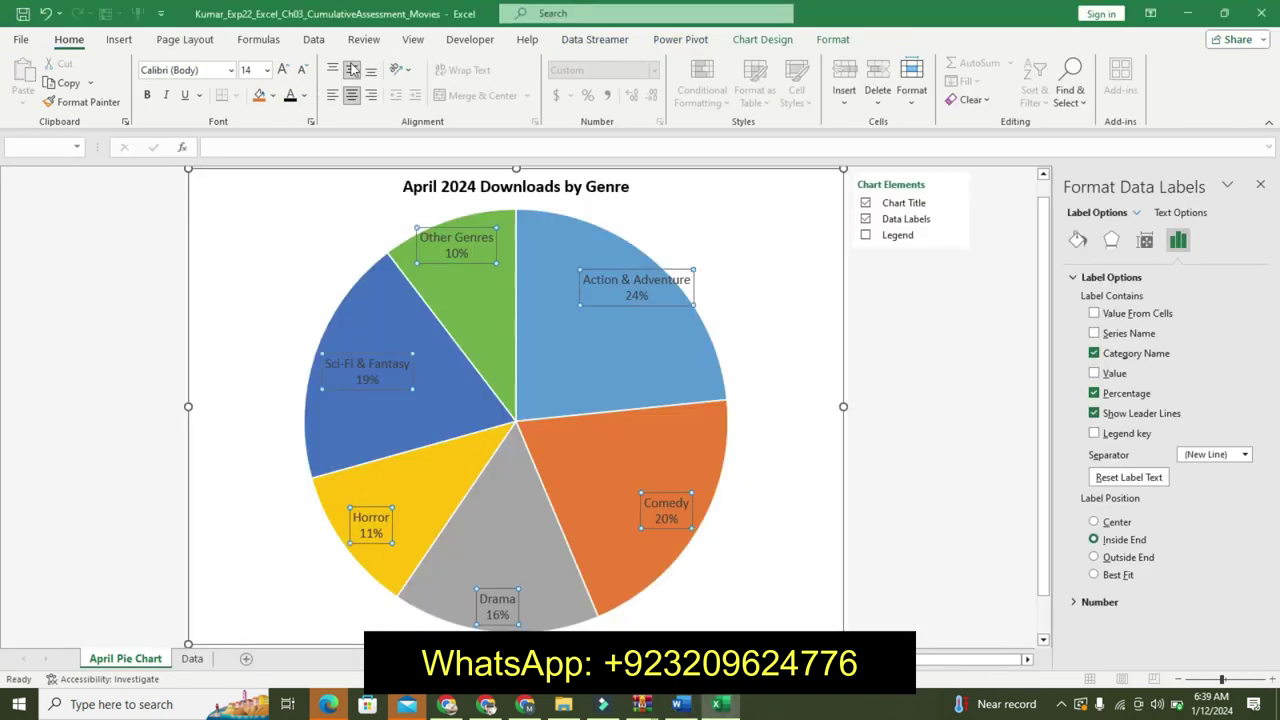
left_click(305, 97)
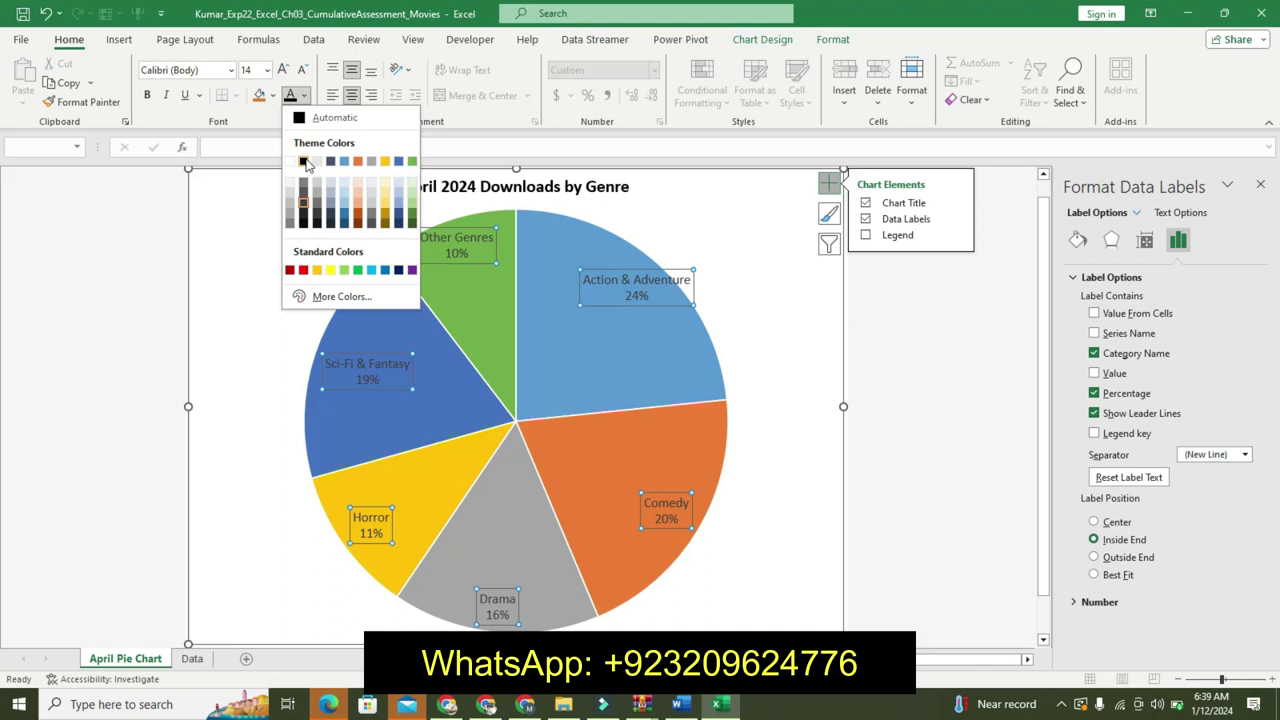
left_click(305, 163)
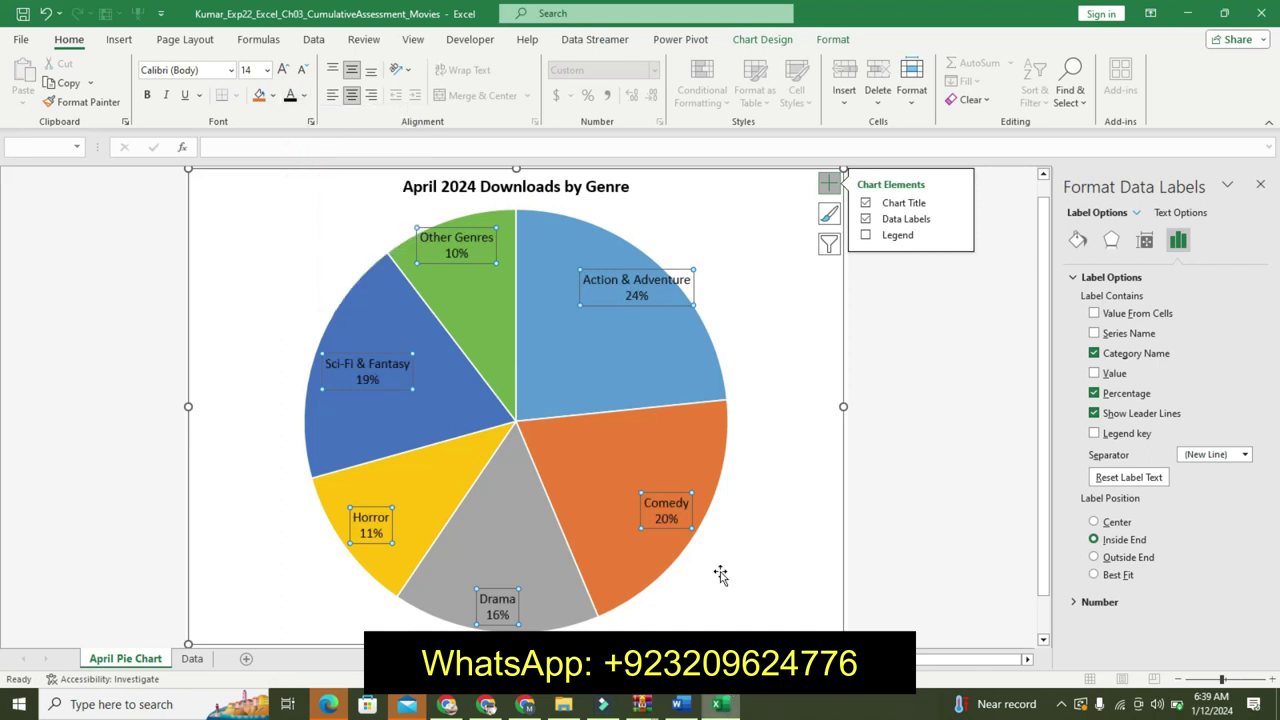
Undo step 4's emphasis and highlight step 5's first line in yellow.
left_click(706, 707)
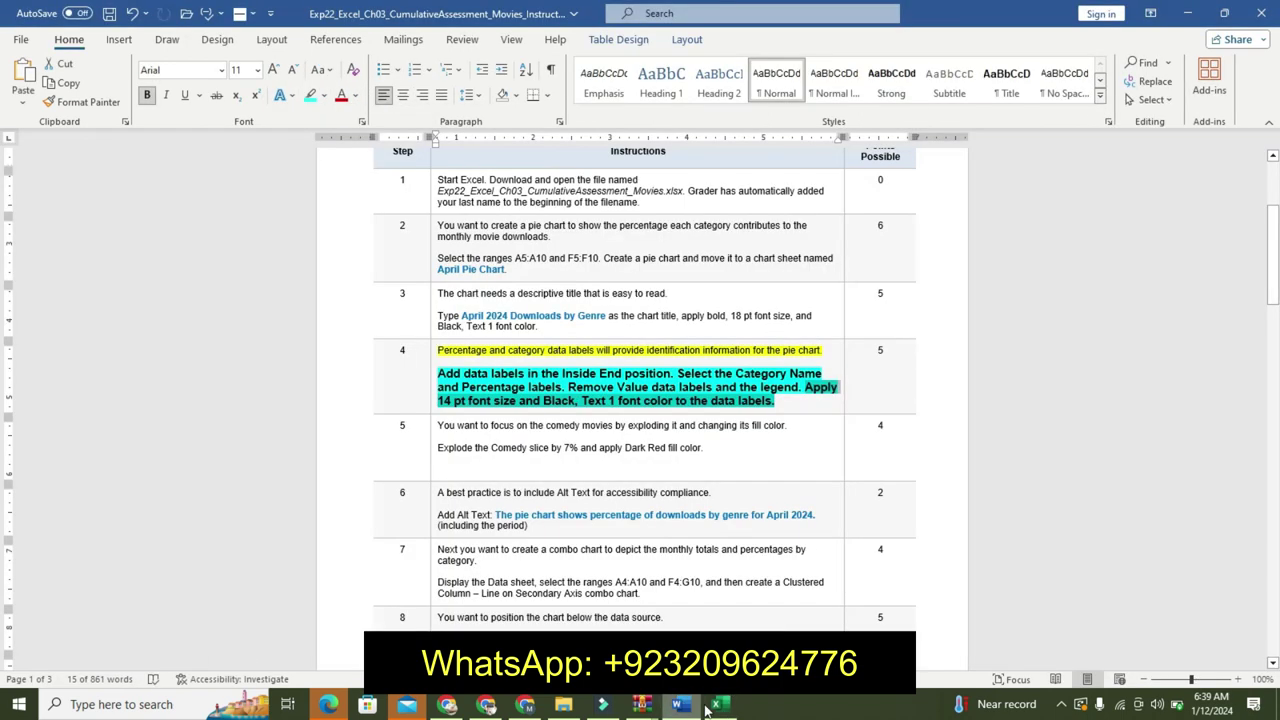
mouse_move(709, 709)
left_click(724, 708)
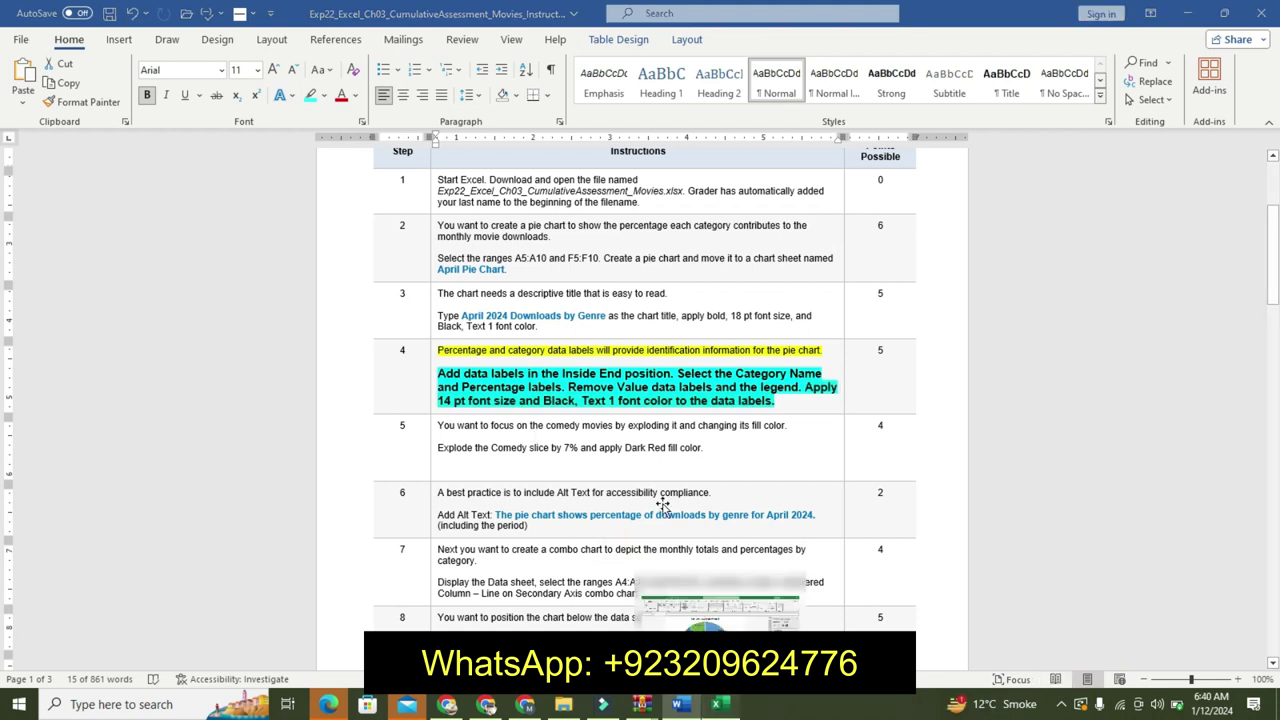
key("alt+Tab")
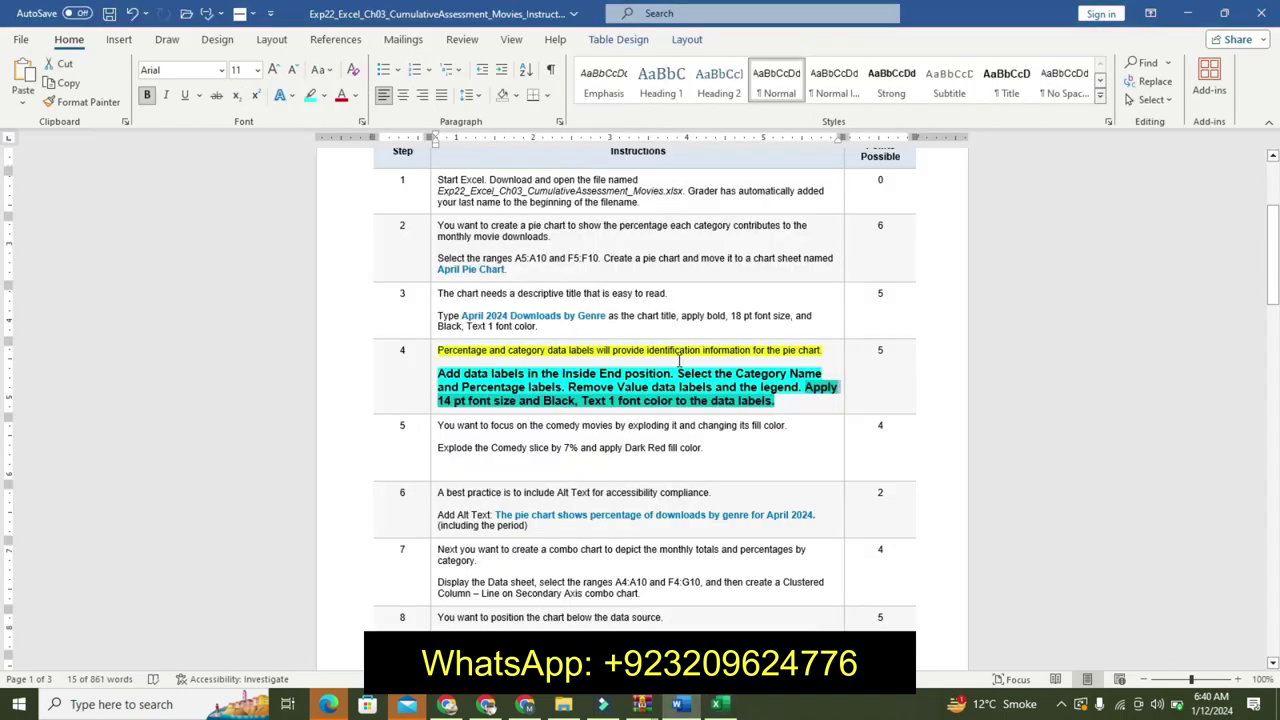
key("ctrl+z")
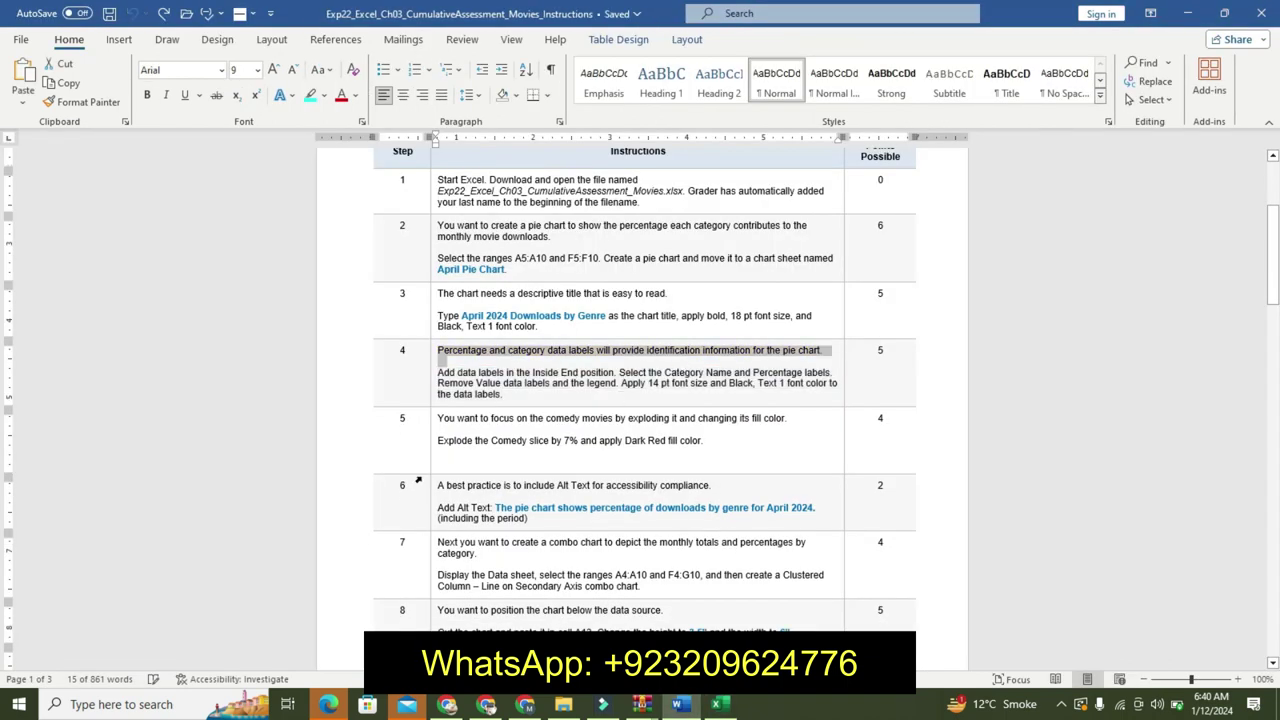
triple_click(438, 418)
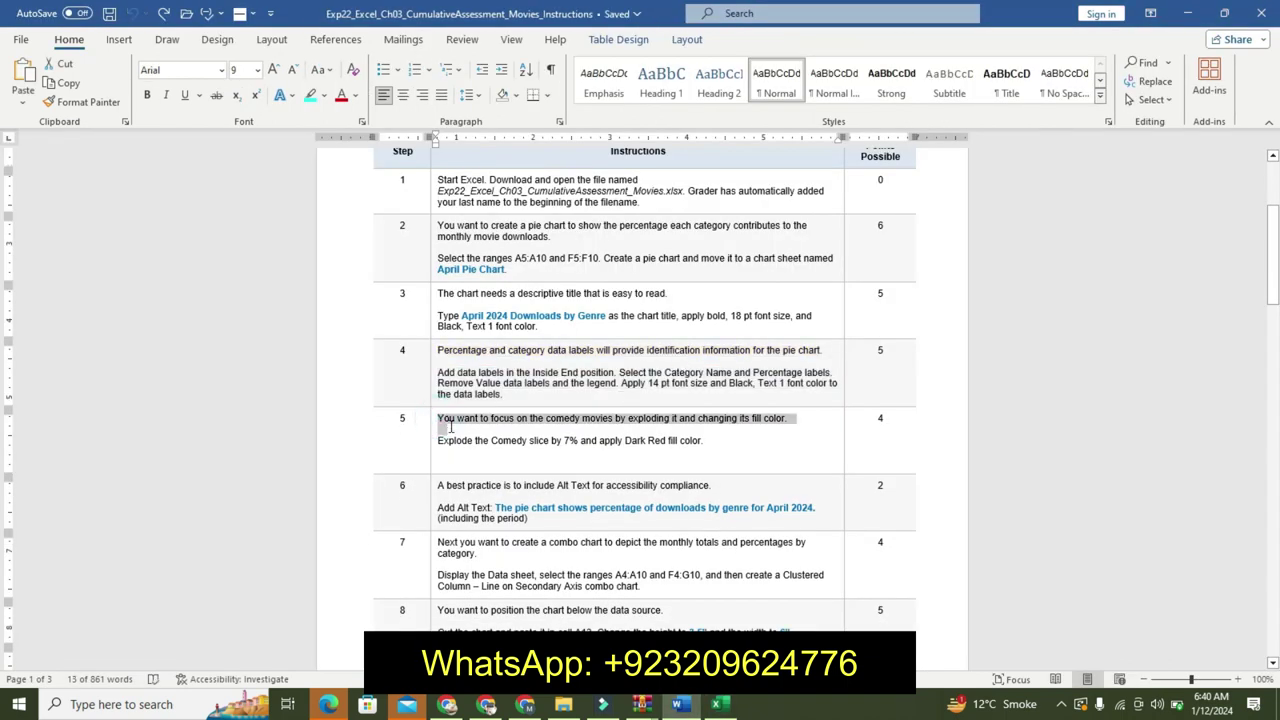
left_click(529, 399)
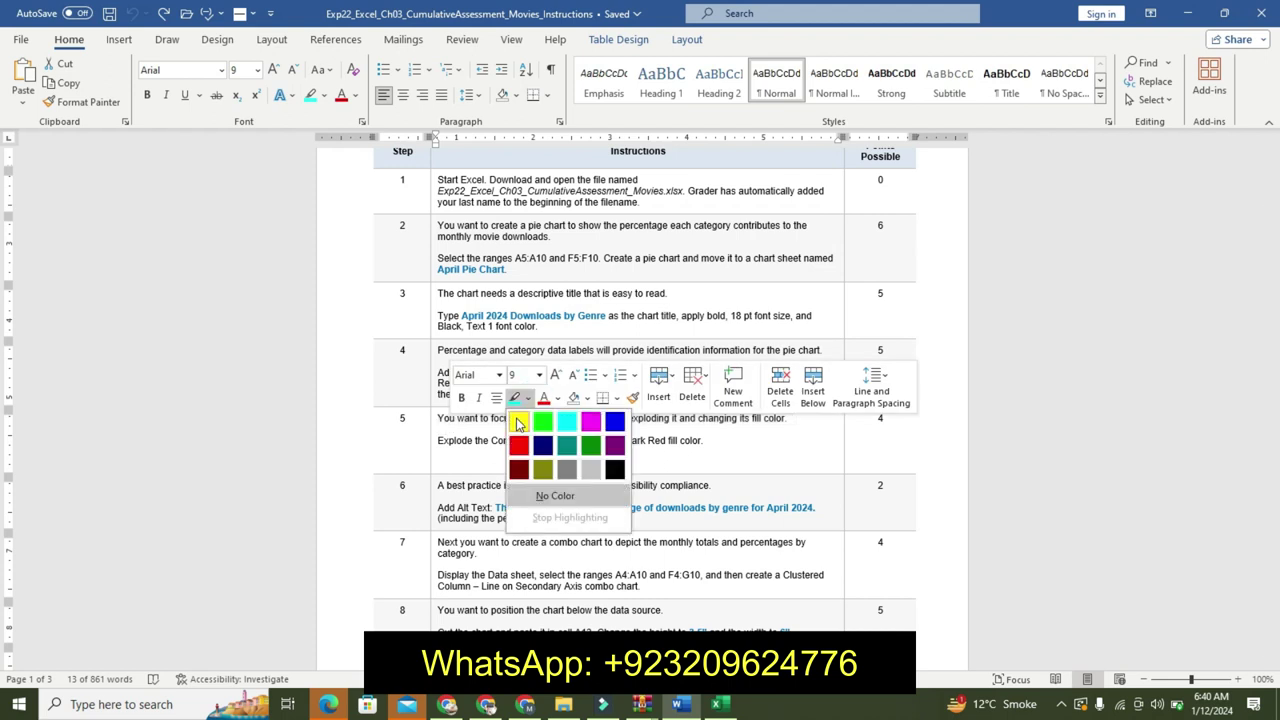
left_click(520, 424)
Make the Explode the Comedy slice line bold, 11 pt and turquoise-highlighted.
left_click_drag(436, 446, 704, 442)
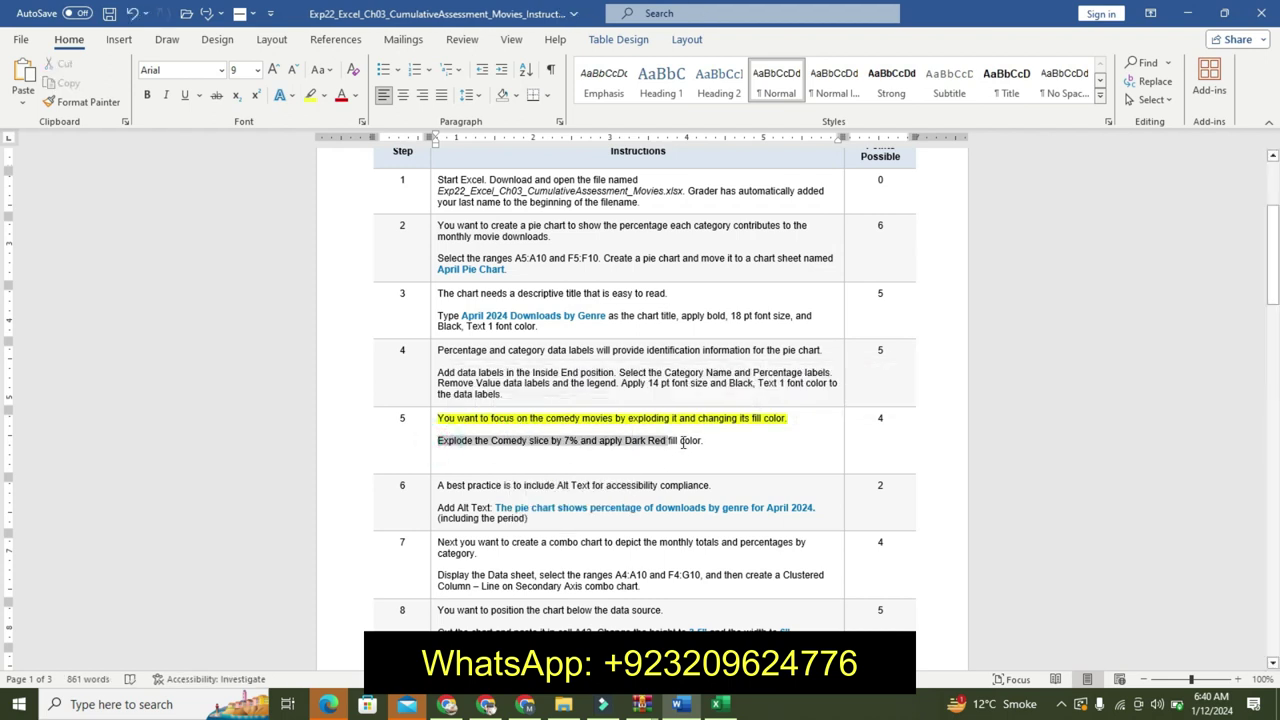
left_click(806, 391)
left_click(806, 391)
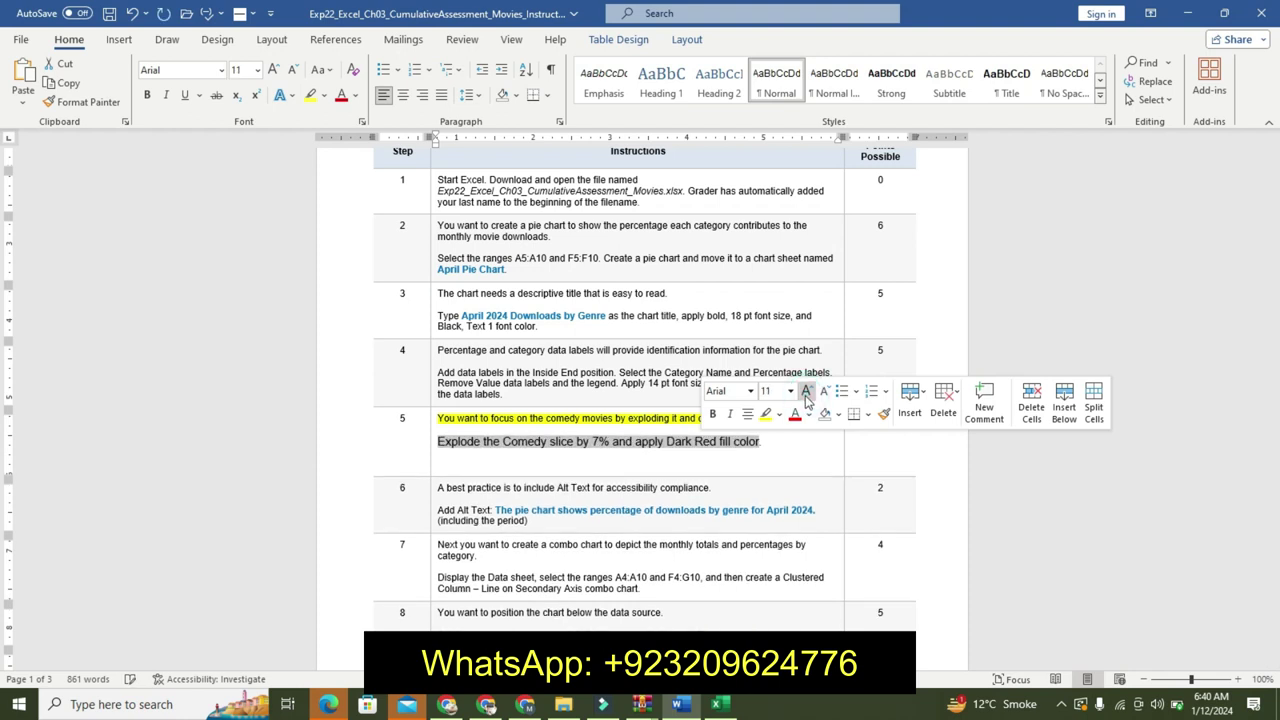
left_click(712, 414)
left_click(779, 415)
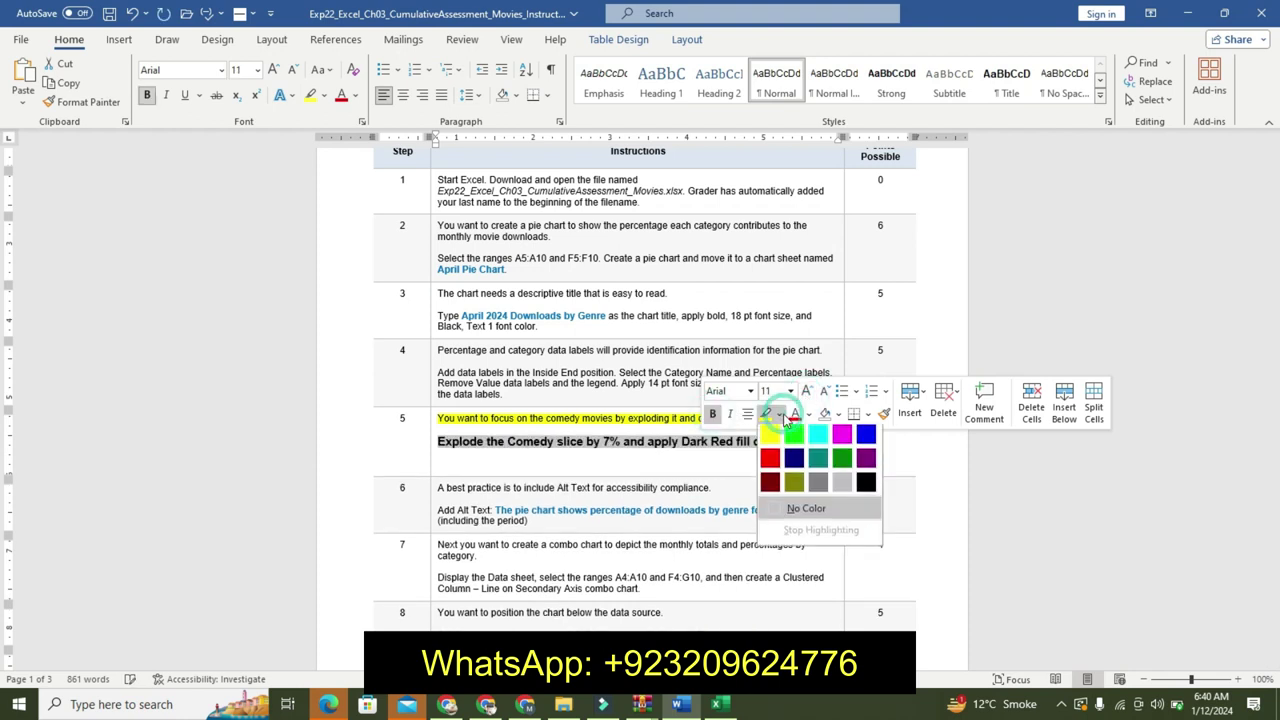
left_click(816, 441)
left_click(618, 464)
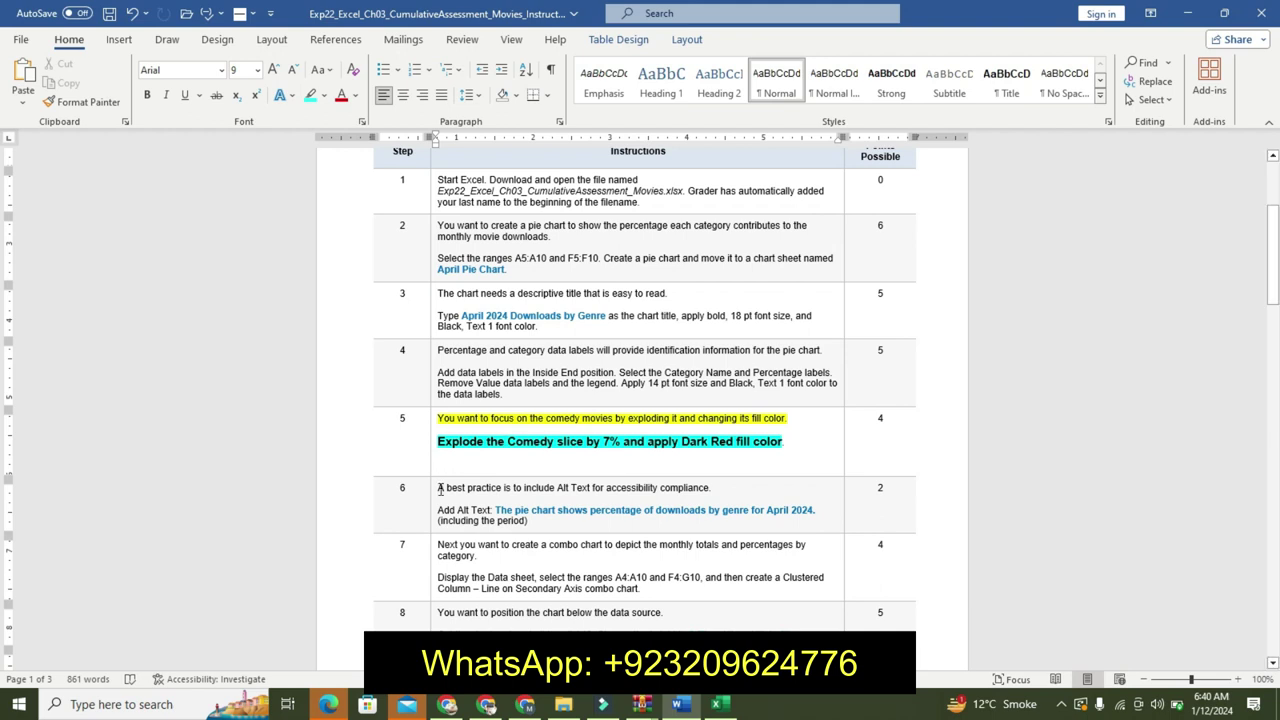
left_click_drag(440, 442, 785, 441)
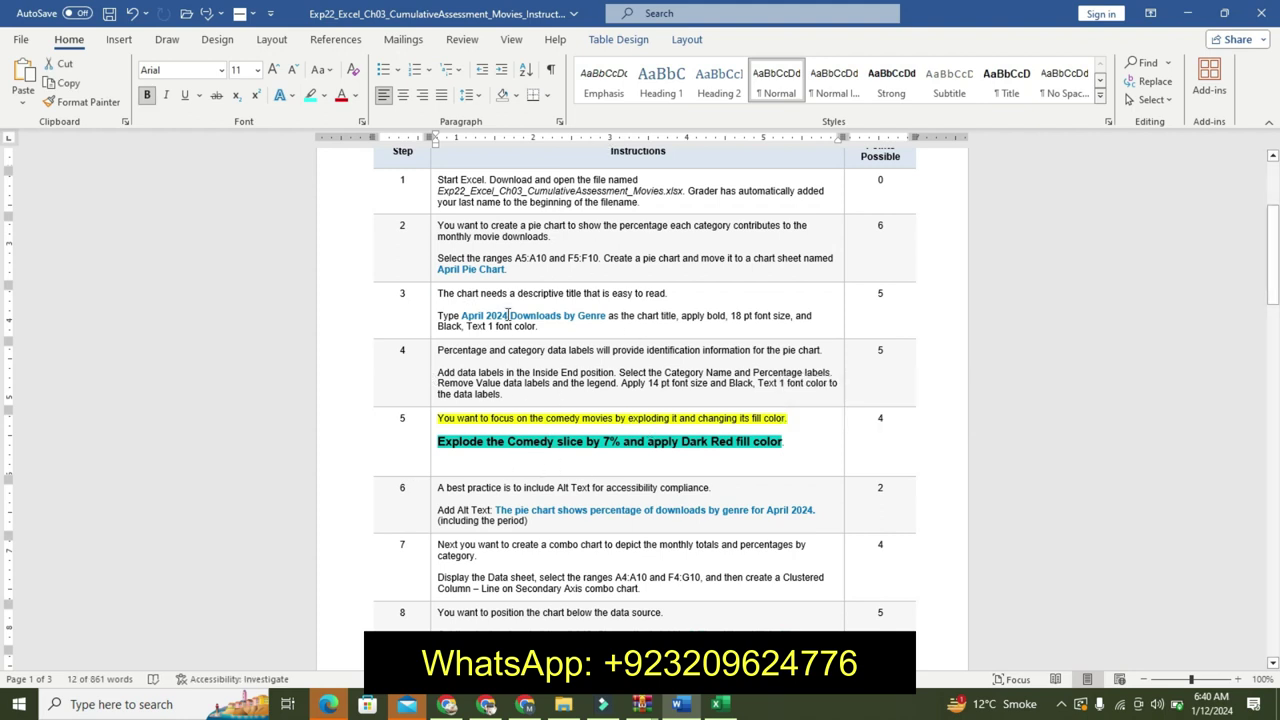
Select the Comedy slice and raise its Point Explosion to 7%.
key("alt+Tab")
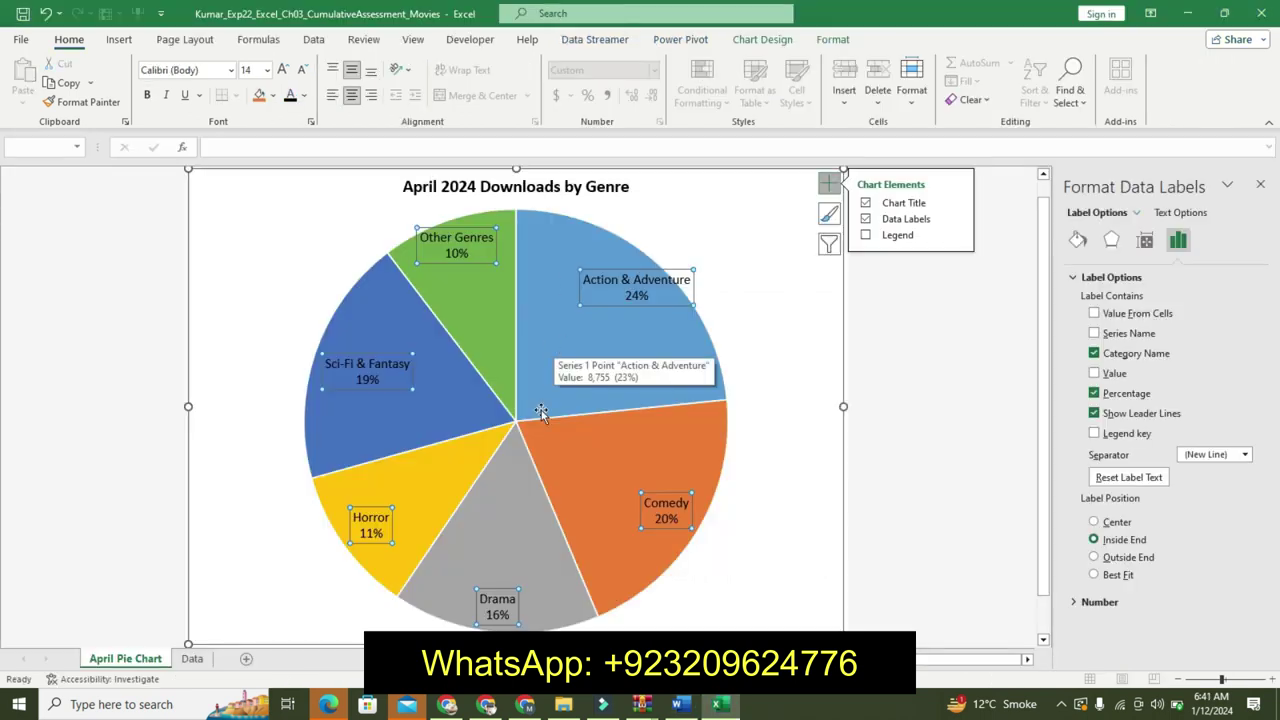
left_click(592, 524)
left_click(592, 524)
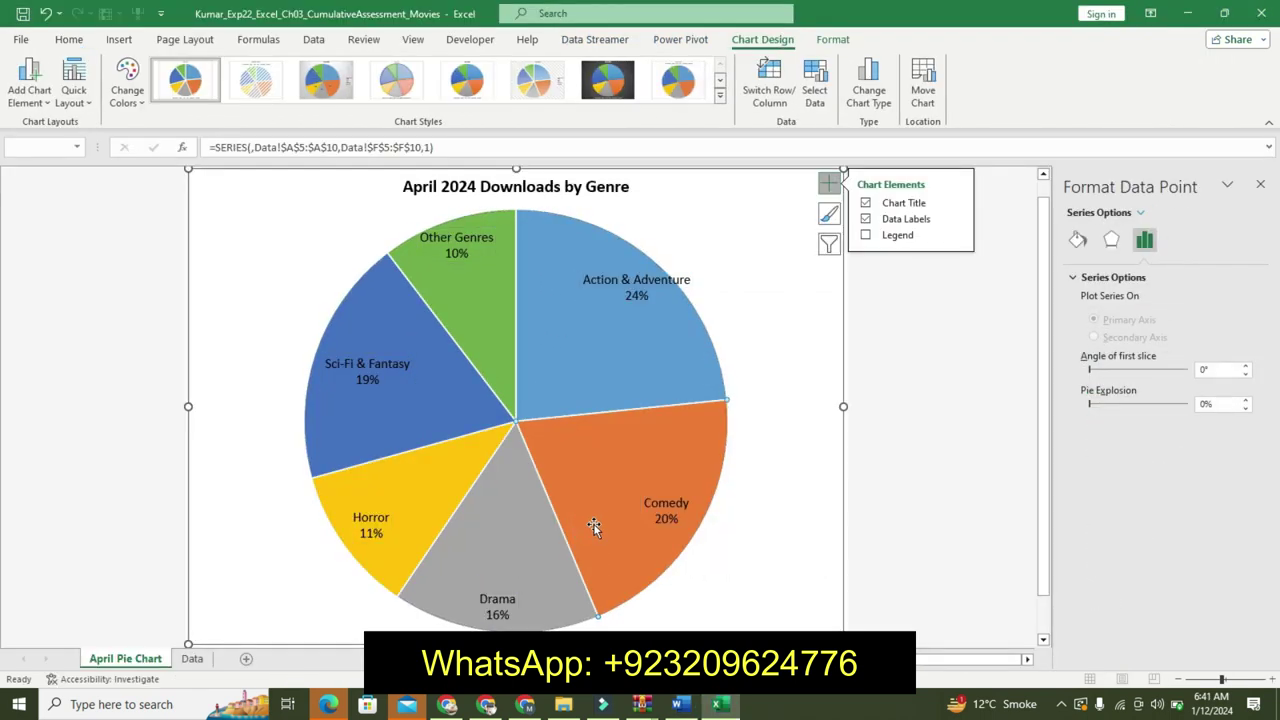
left_click(681, 705)
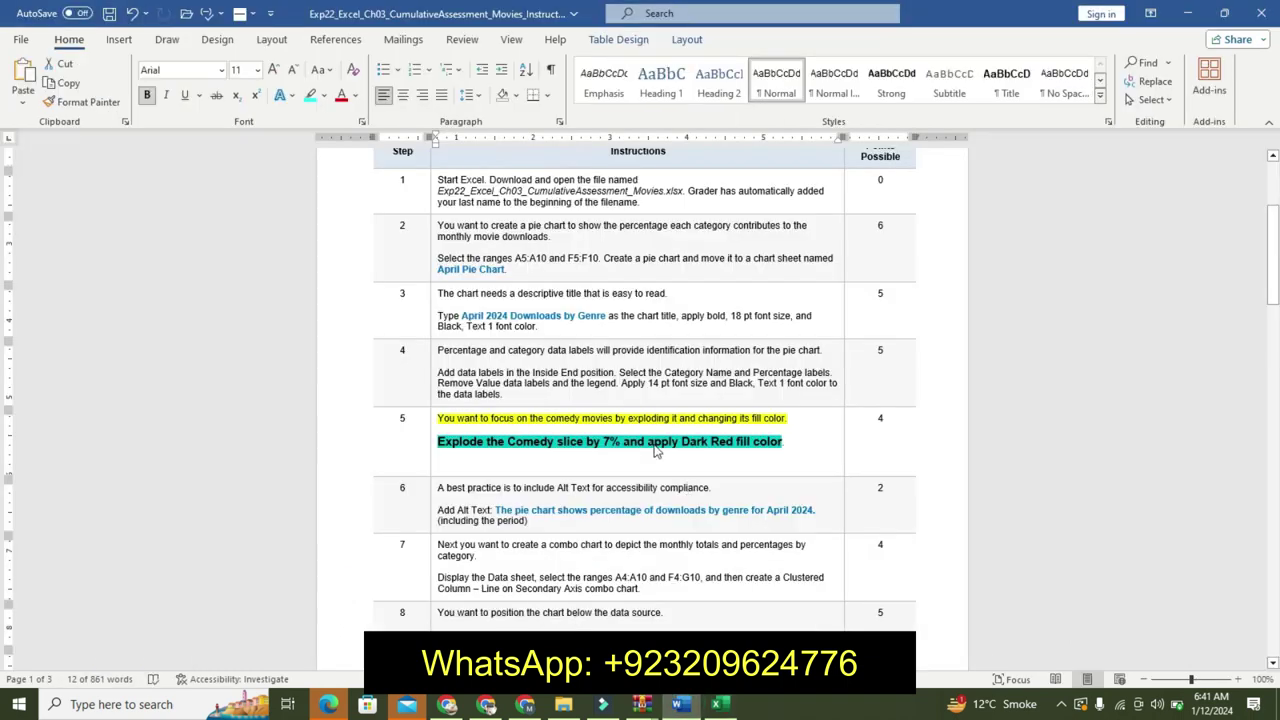
left_click(717, 705)
left_click(1248, 400)
left_click(1248, 400)
left_click(1248, 400)
left_click(1247, 399)
left_click(1247, 399)
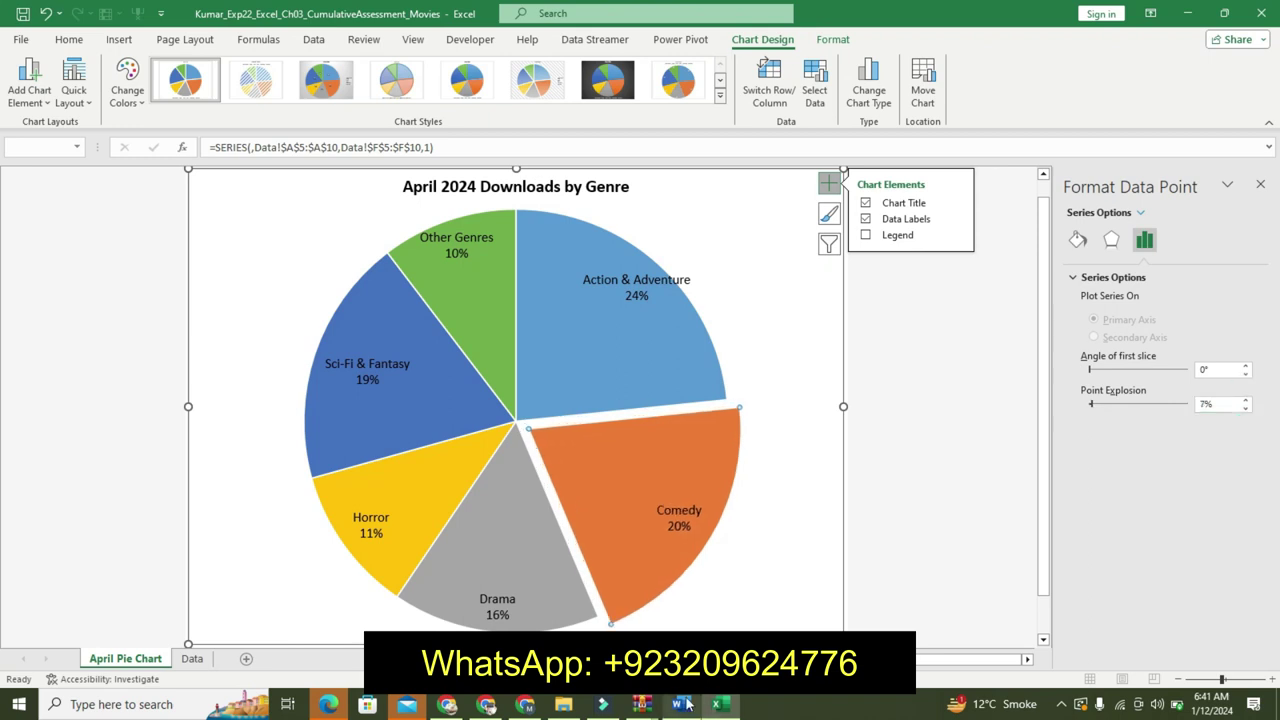
left_click(681, 705)
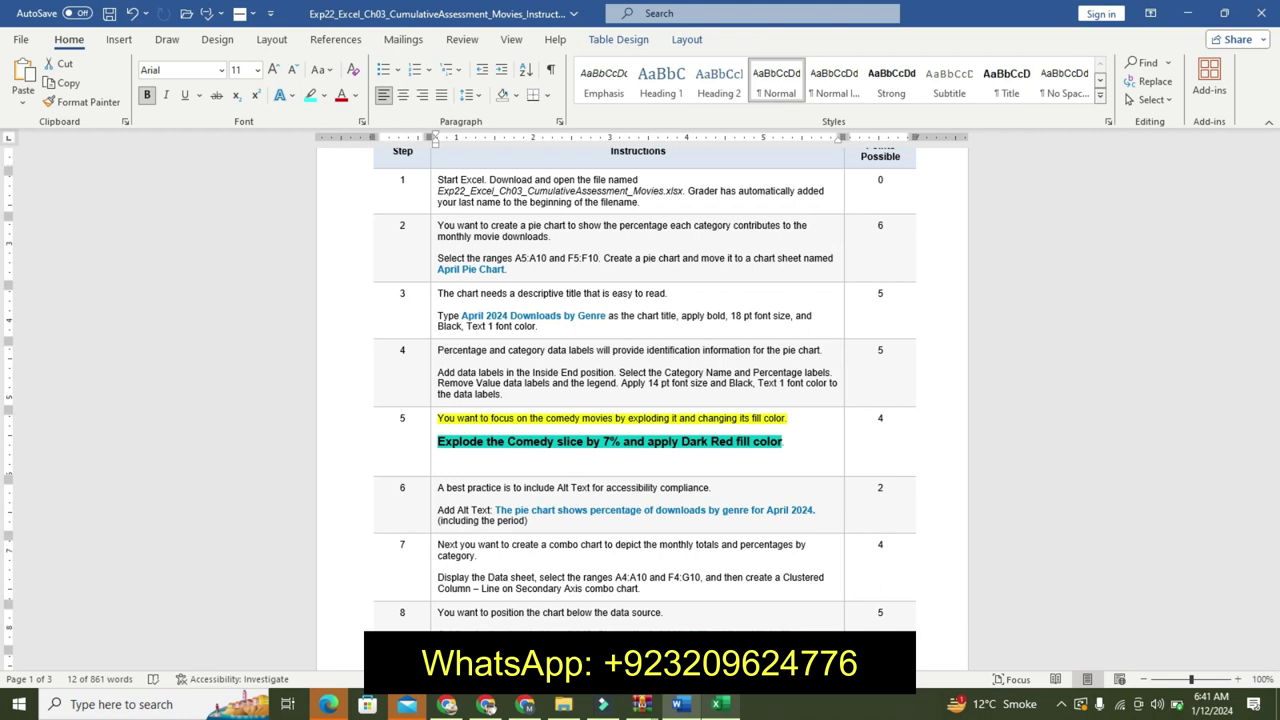
mouse_move(718, 704)
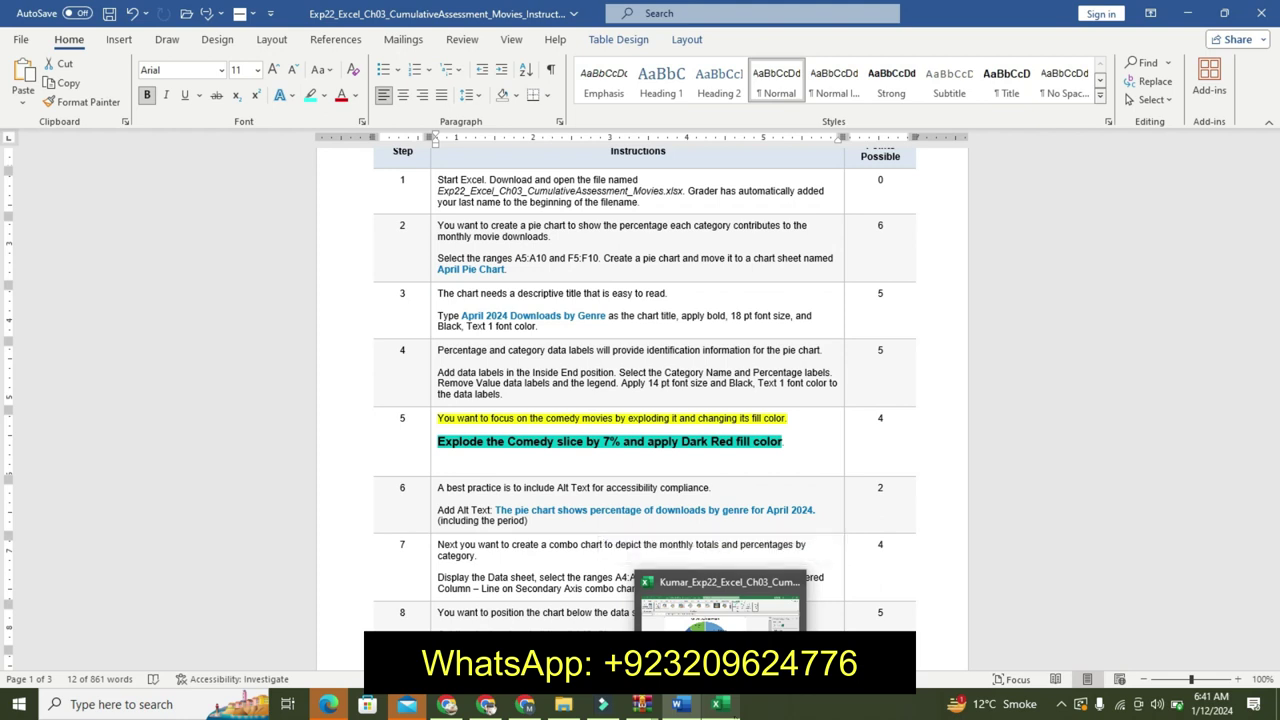
Fill the exploded Comedy slice with Dark Red.
left_click(720, 605)
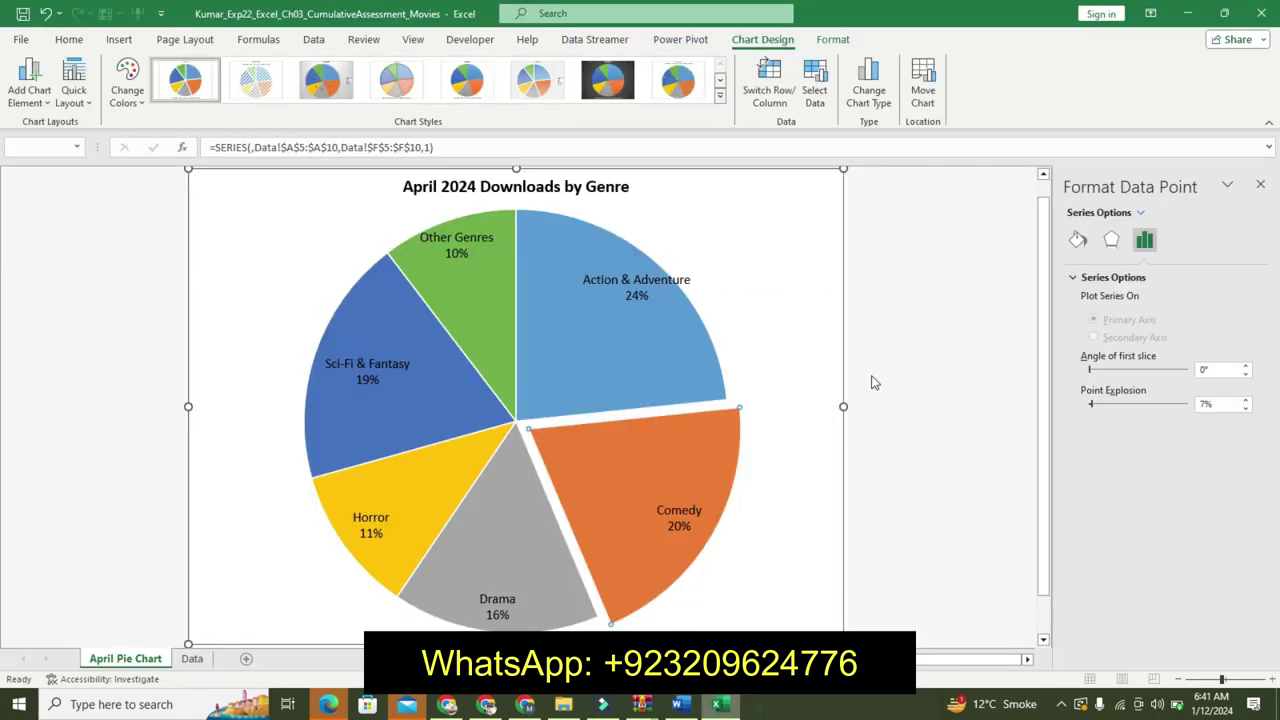
left_click(1078, 240)
left_click(1147, 278)
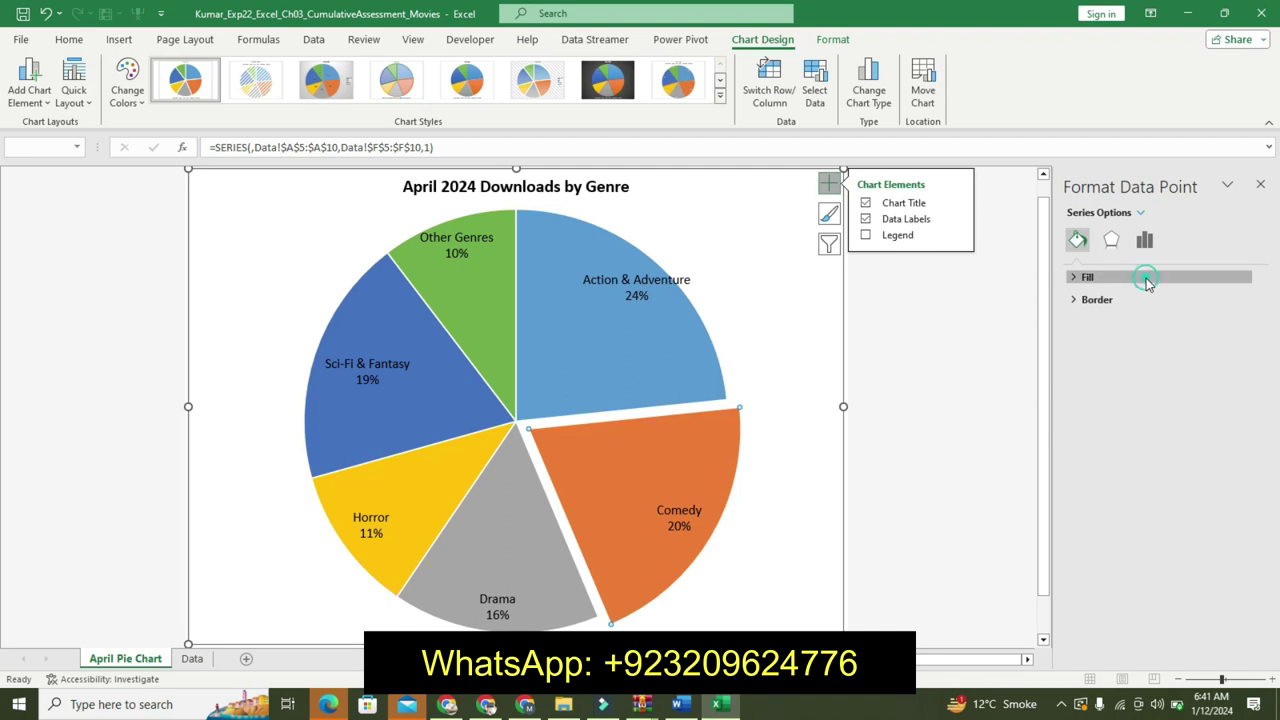
left_click(1234, 438)
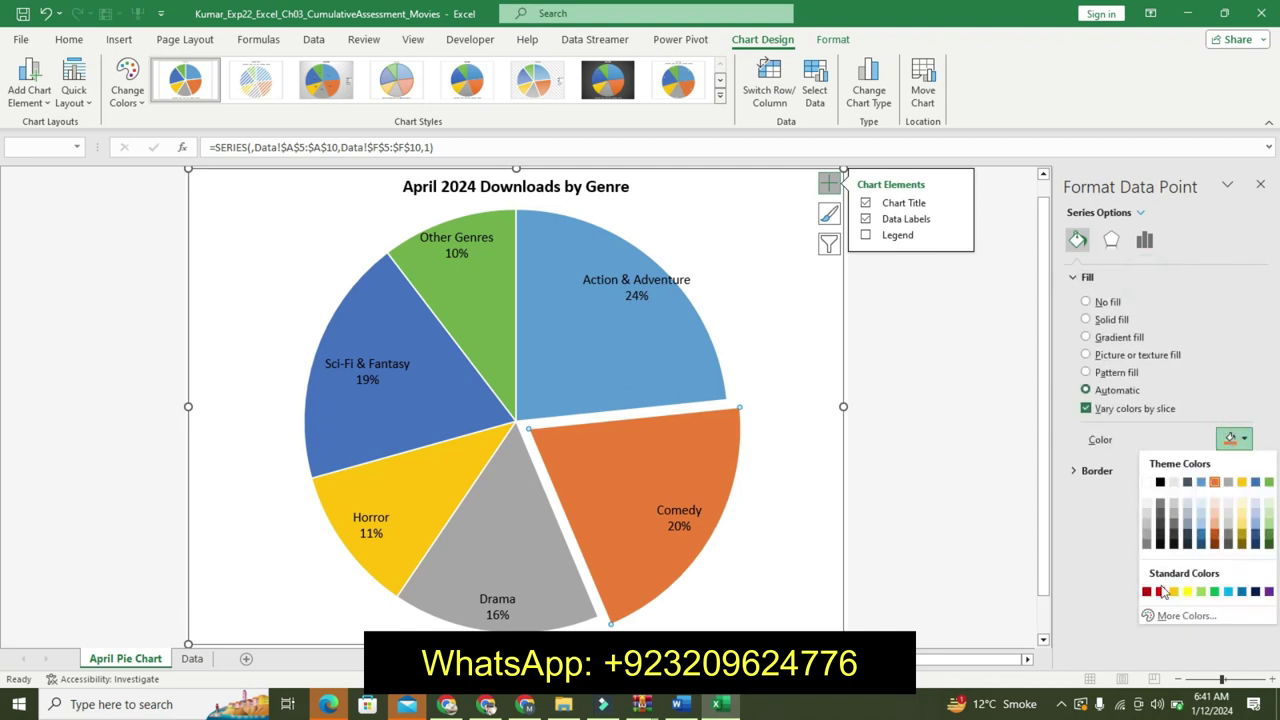
left_click(1148, 592)
Switch between Word and Excel, opening and closing Word's recent documents list.
left_click(698, 706)
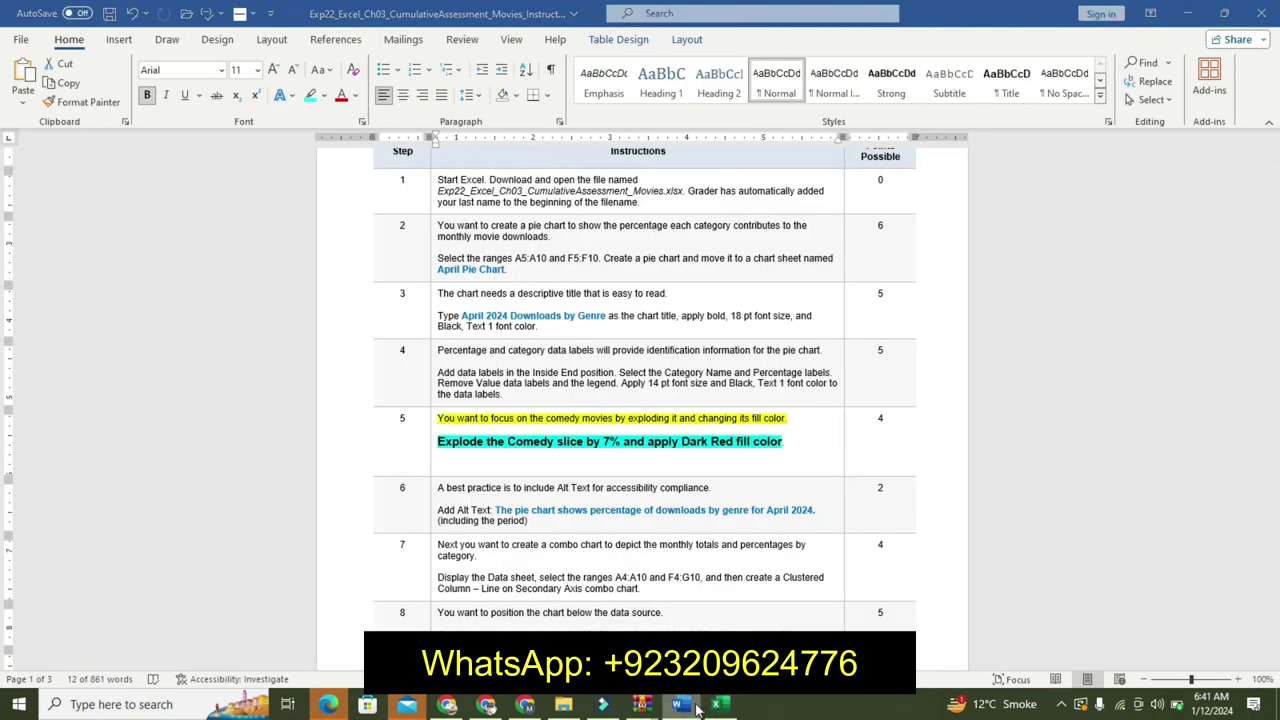
right_click(695, 708)
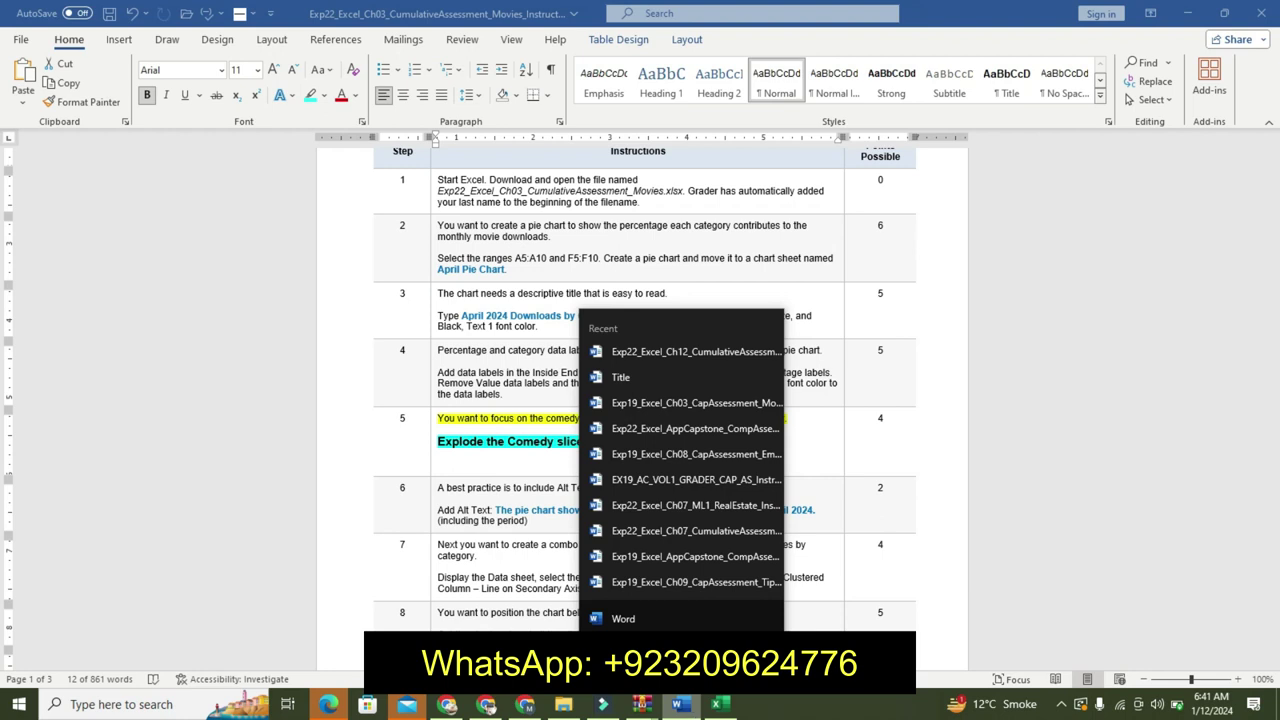
left_click(872, 501)
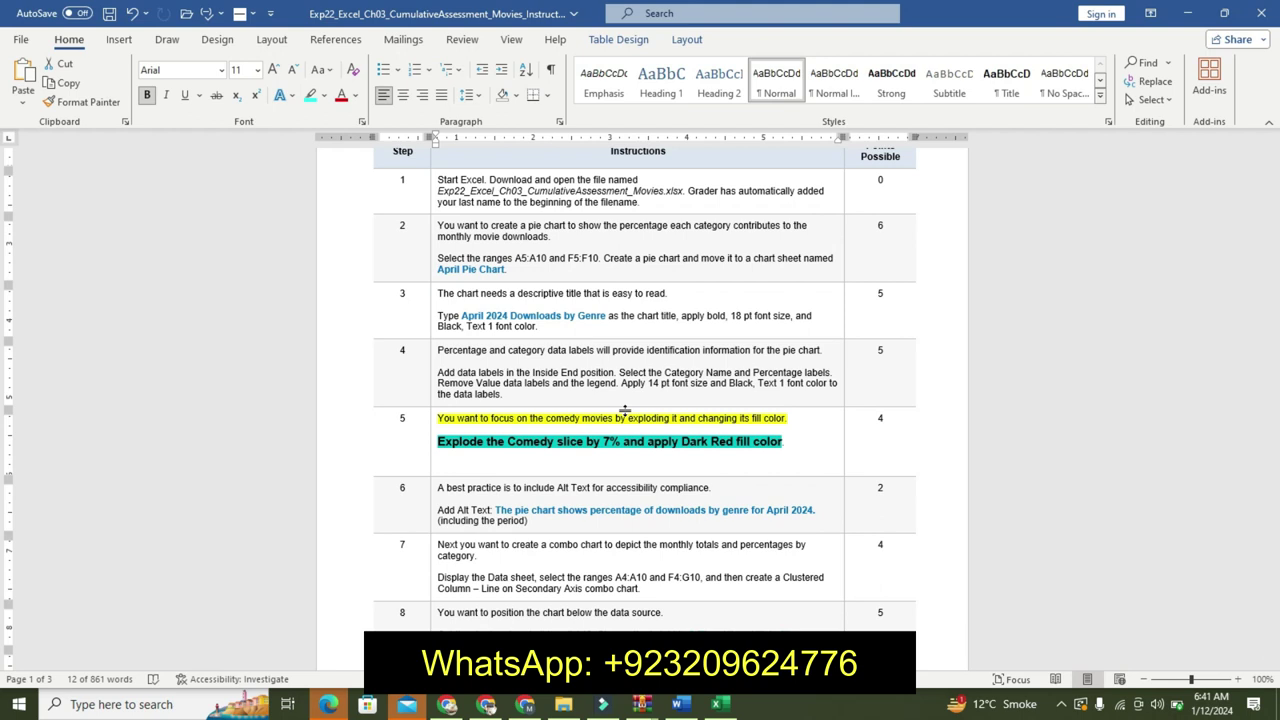
left_click(716, 704)
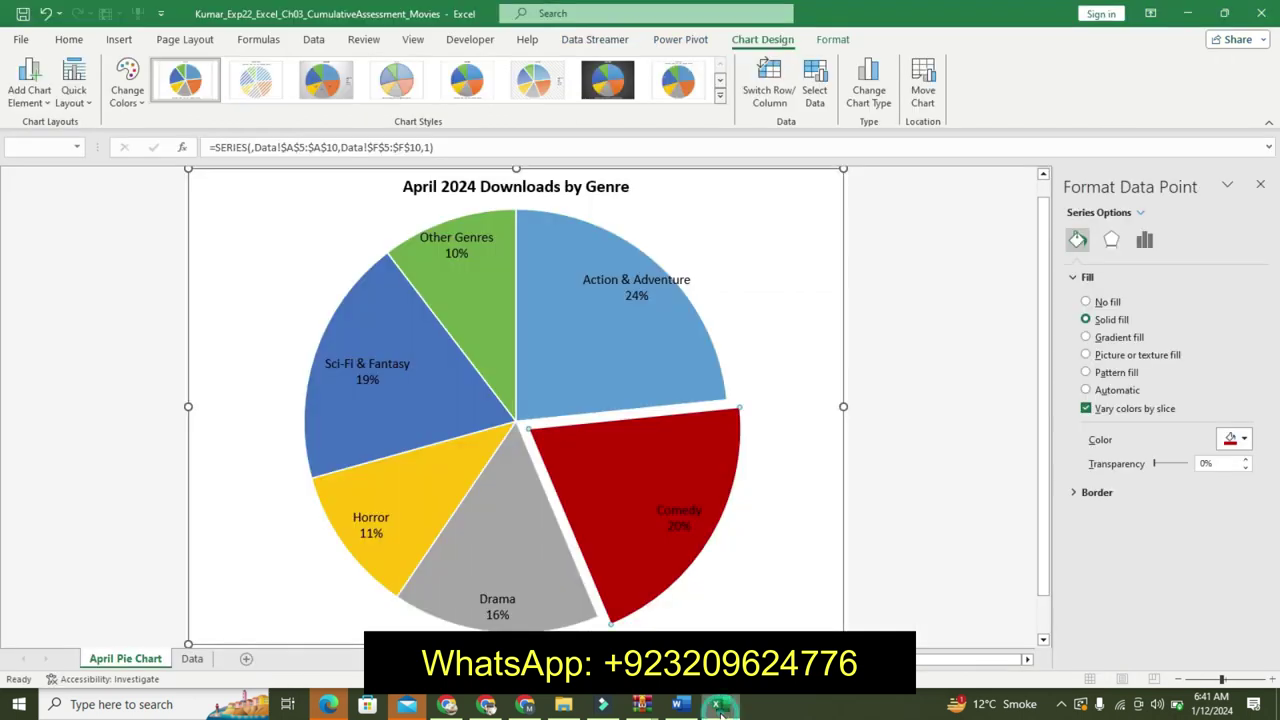
left_click(680, 704)
Undo step 5's formatting and highlight step 6's first line in yellow.
key("ctrl+z")
key("ctrl+z")
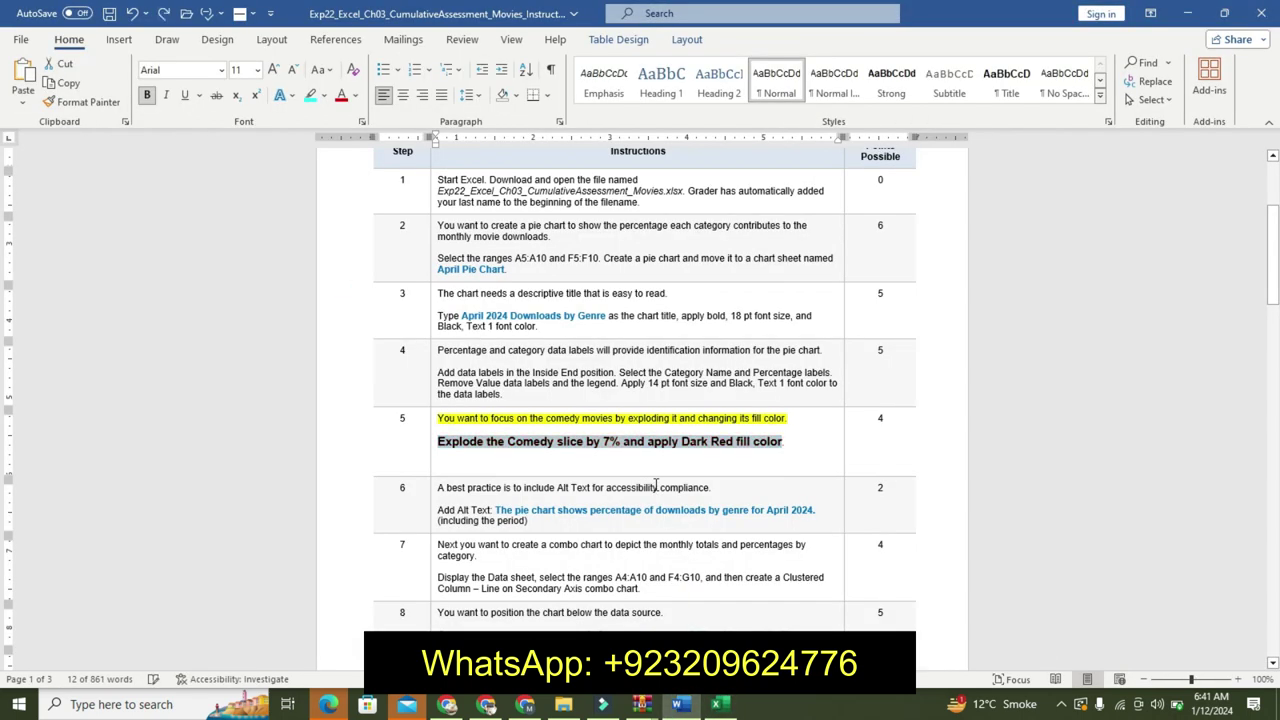
key("ctrl+z")
key("ctrl+z")
key("ctrl+z")
key("ctrl+z")
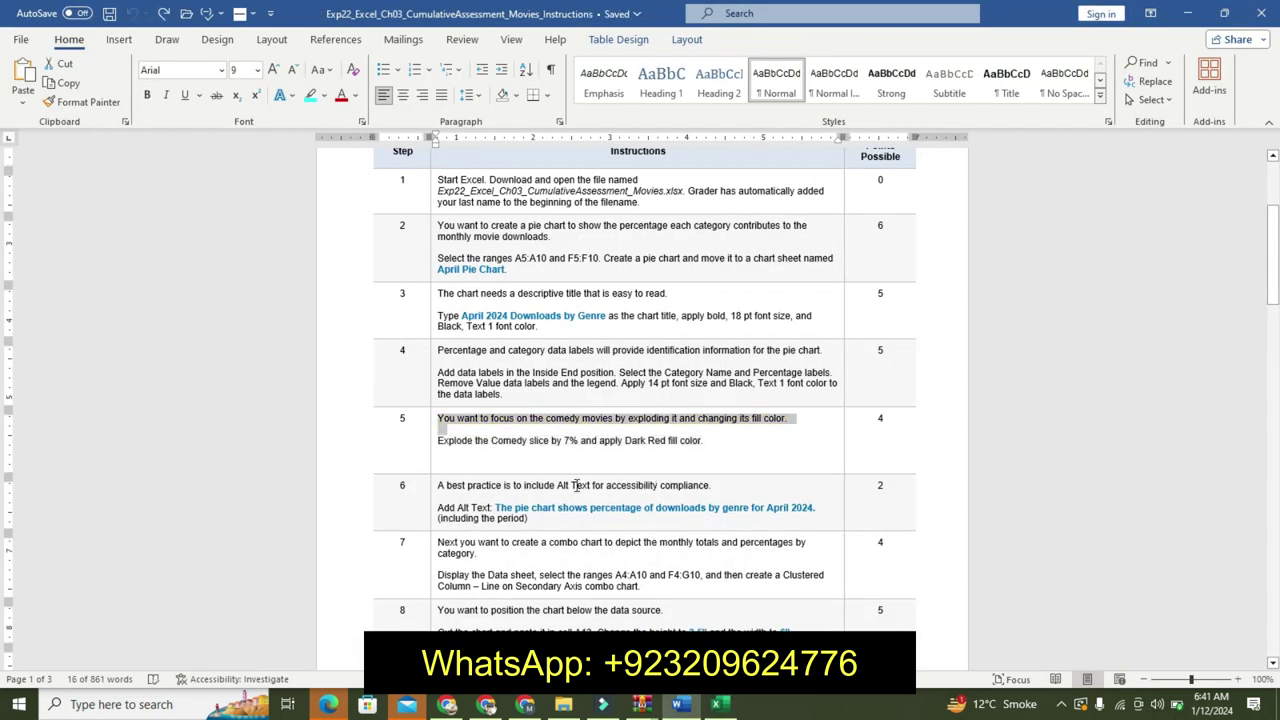
triple_click(440, 488)
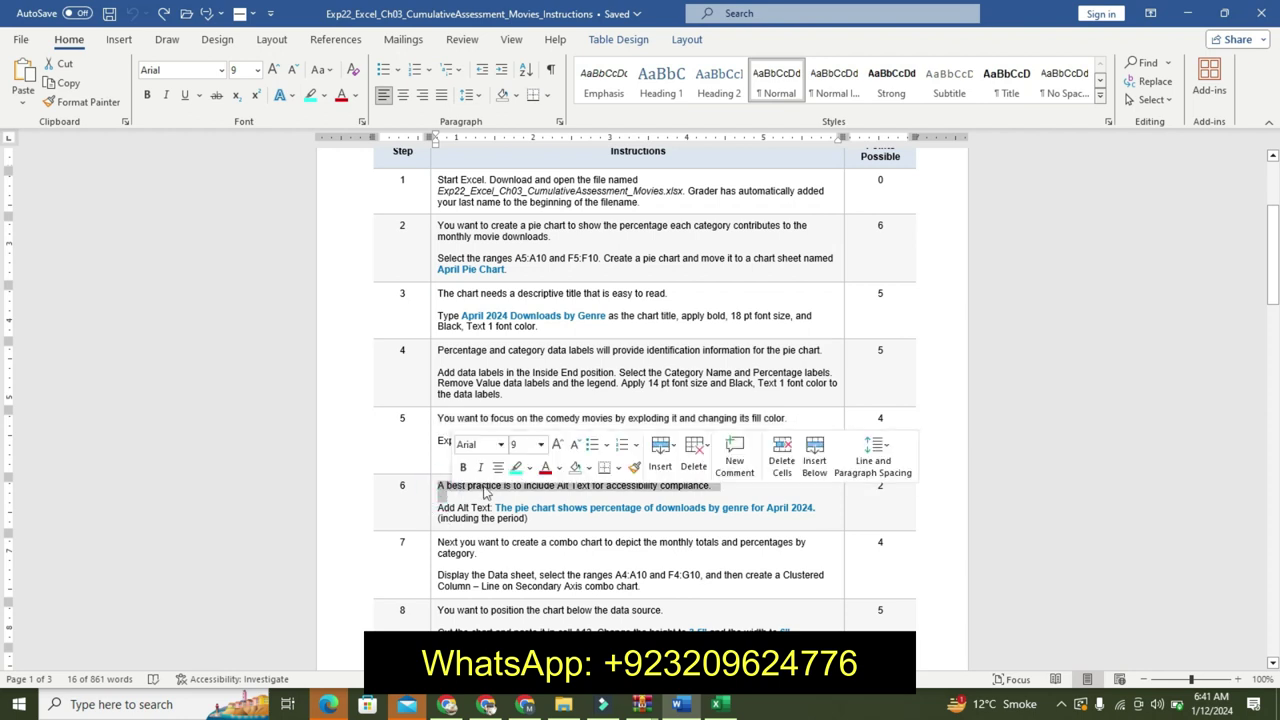
left_click(530, 468)
left_click(519, 485)
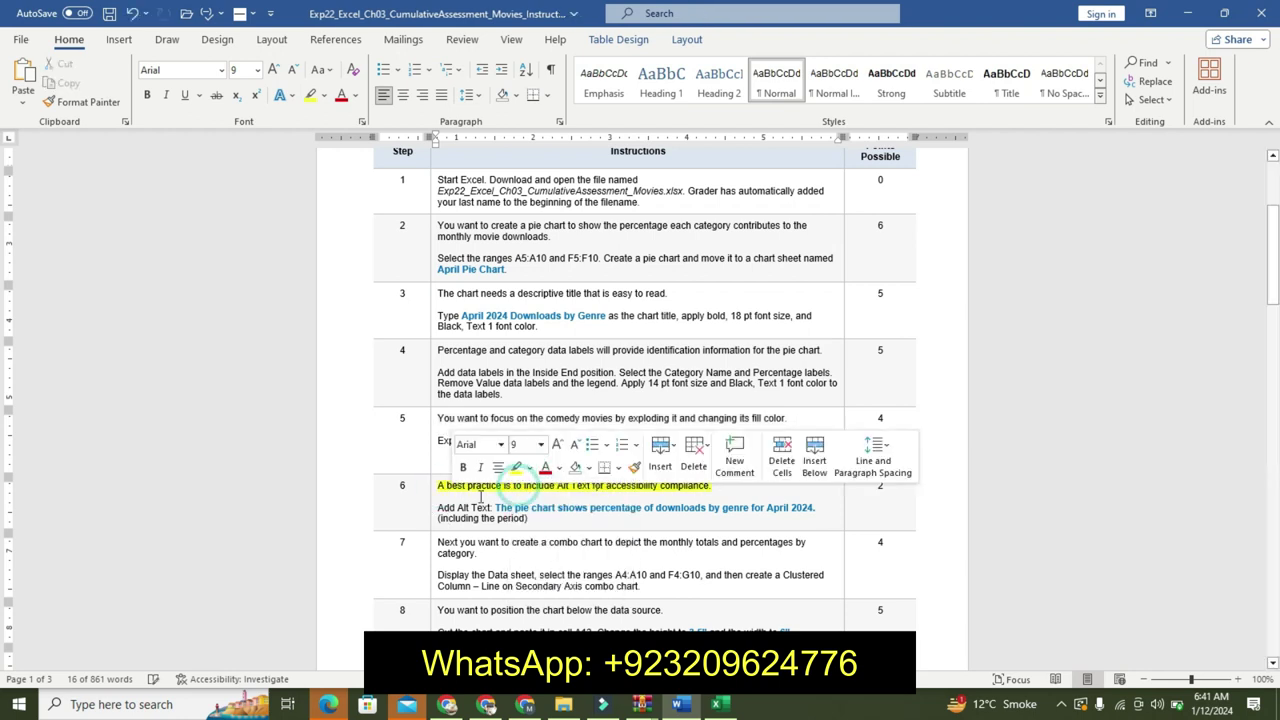
Make the Add Alt Text paragraph bold, 11 pt and turquoise-highlighted.
triple_click(440, 510)
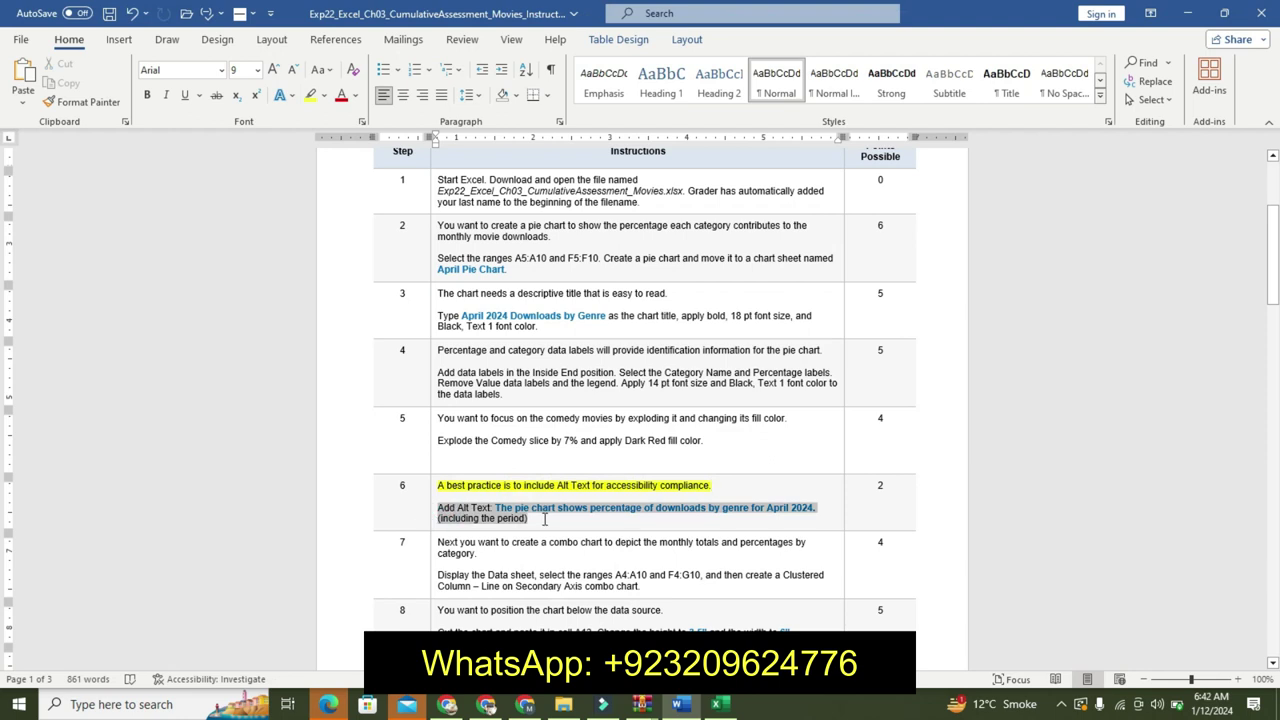
left_click(650, 470)
left_click(650, 470)
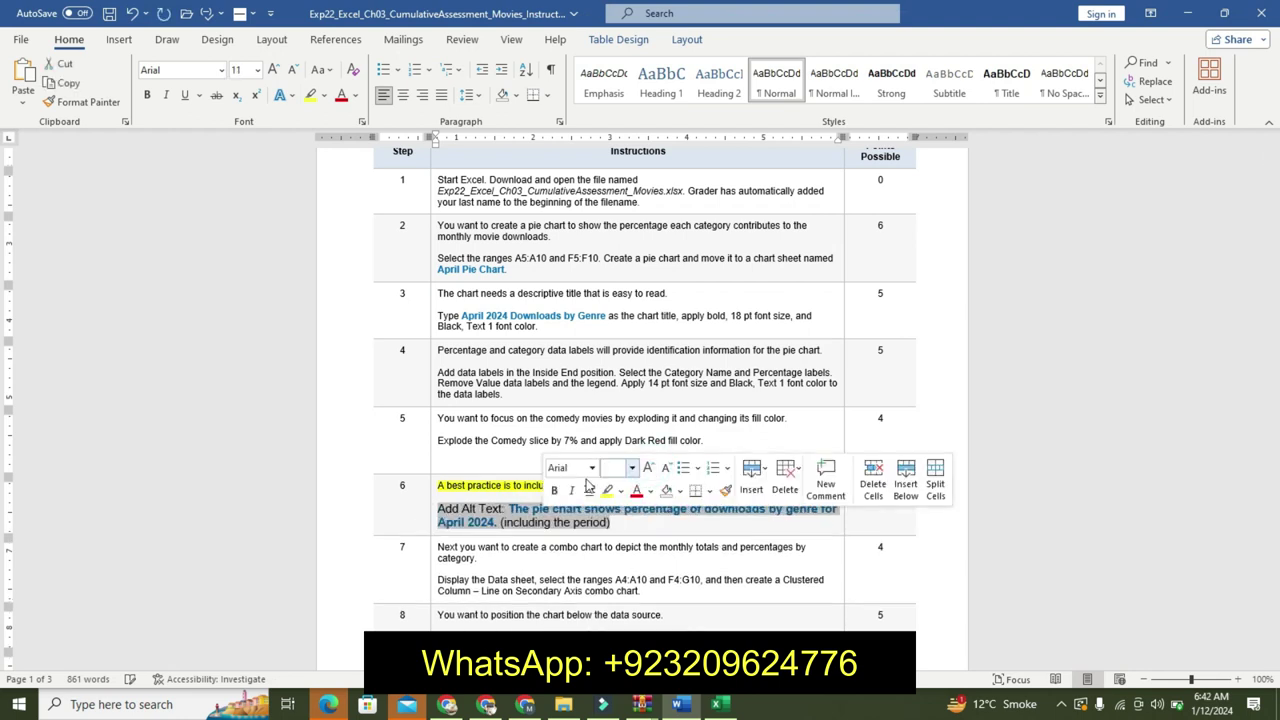
left_click(554, 490)
left_click(622, 491)
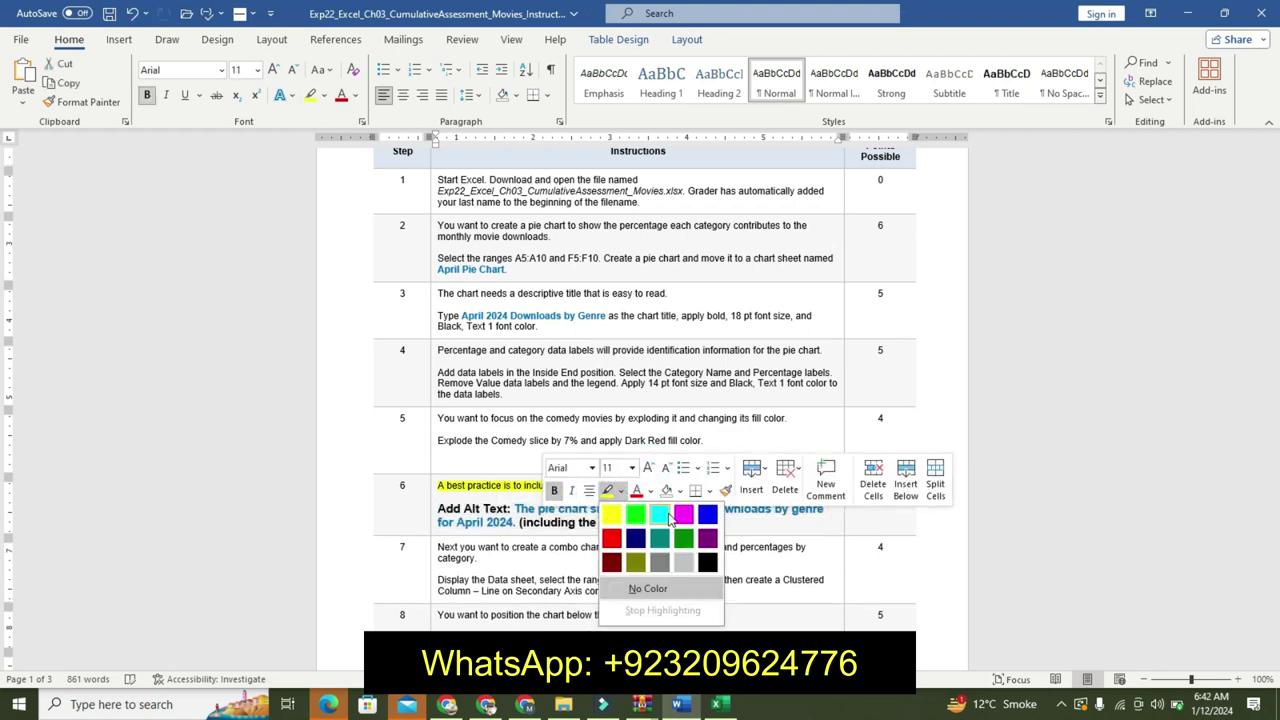
left_click(660, 512)
left_click_drag(514, 508, 519, 522)
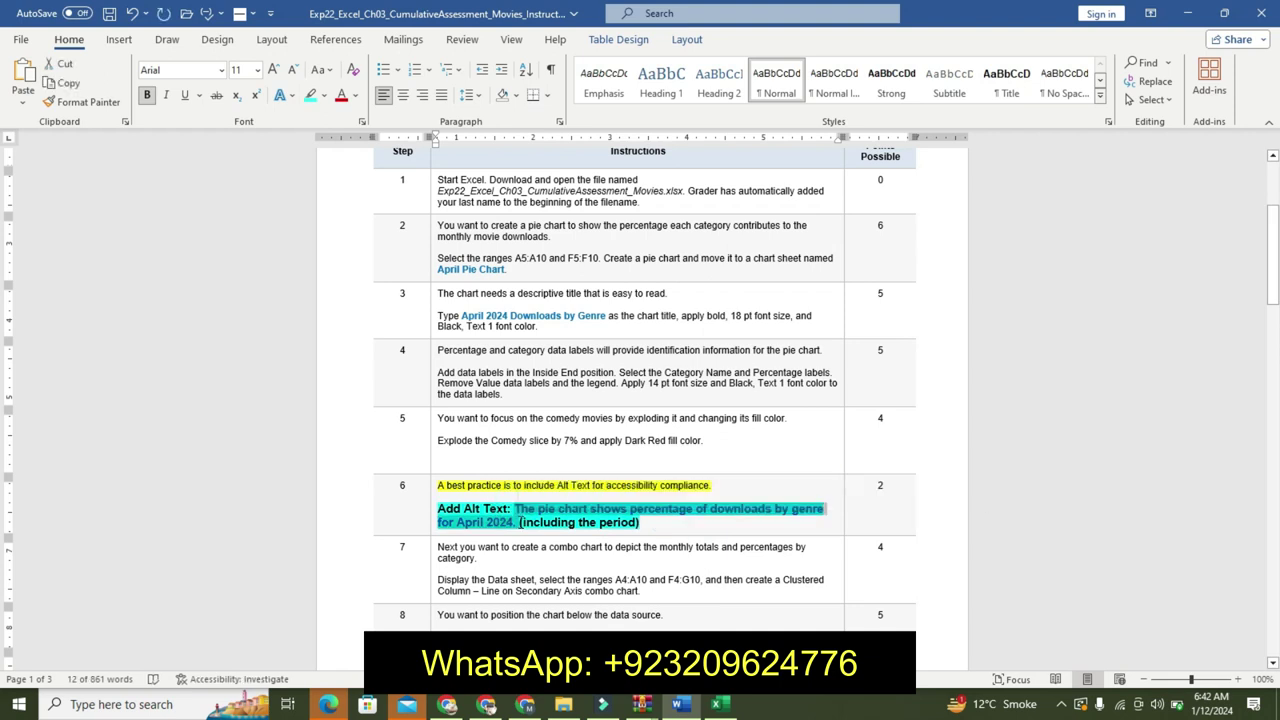
left_click(716, 704)
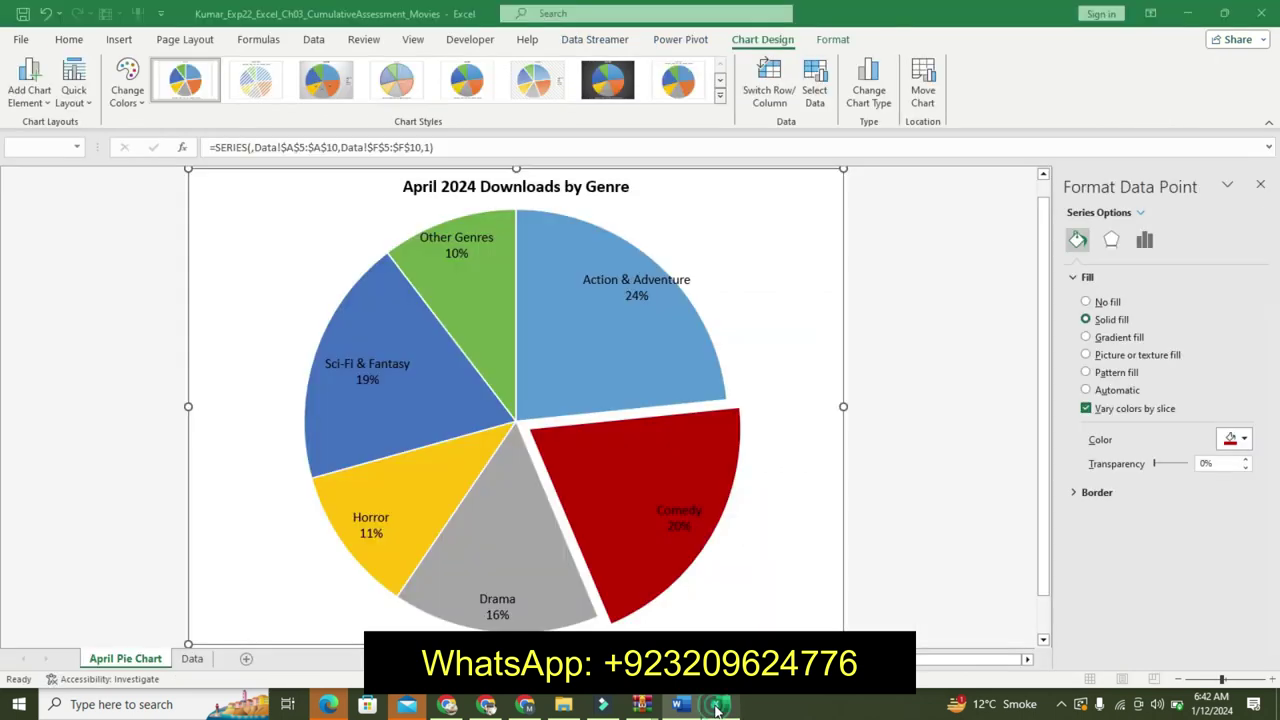
Add alt text 'The pie chart shows percentage of downloads by genre for April 2024.', then undo step 6's Word formatting.
left_click(767, 222)
right_click(767, 222)
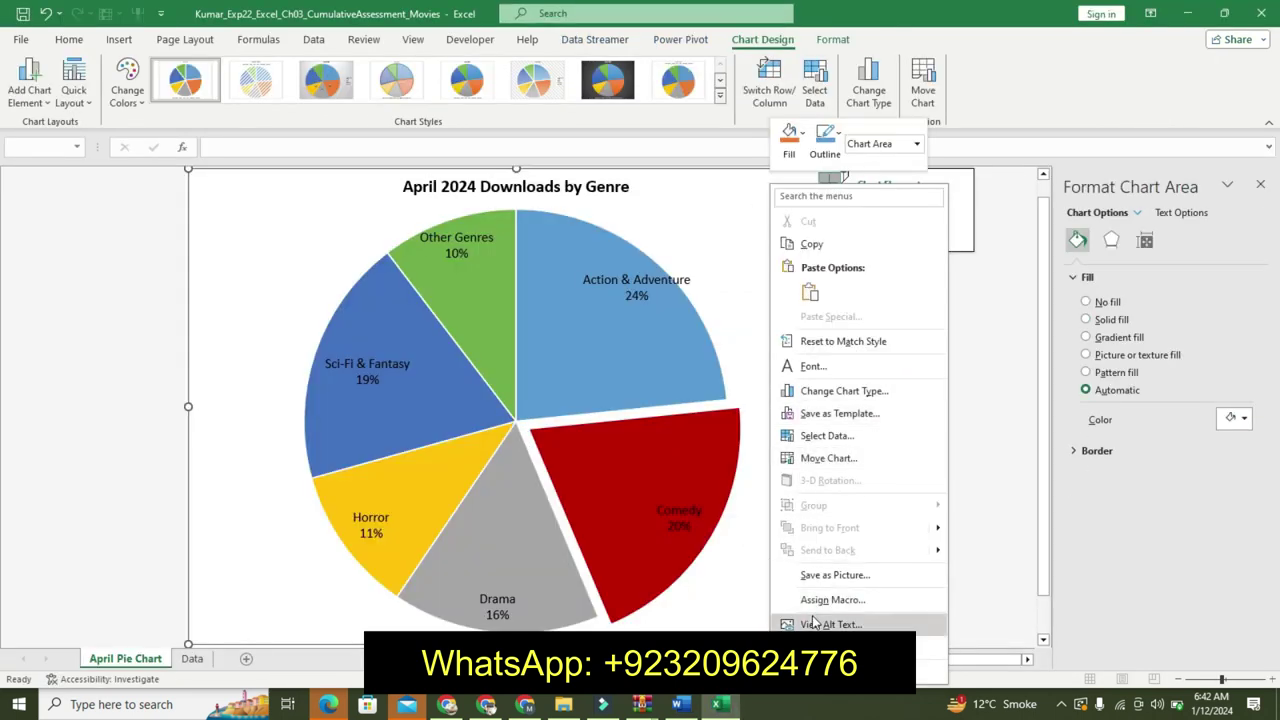
left_click(830, 624)
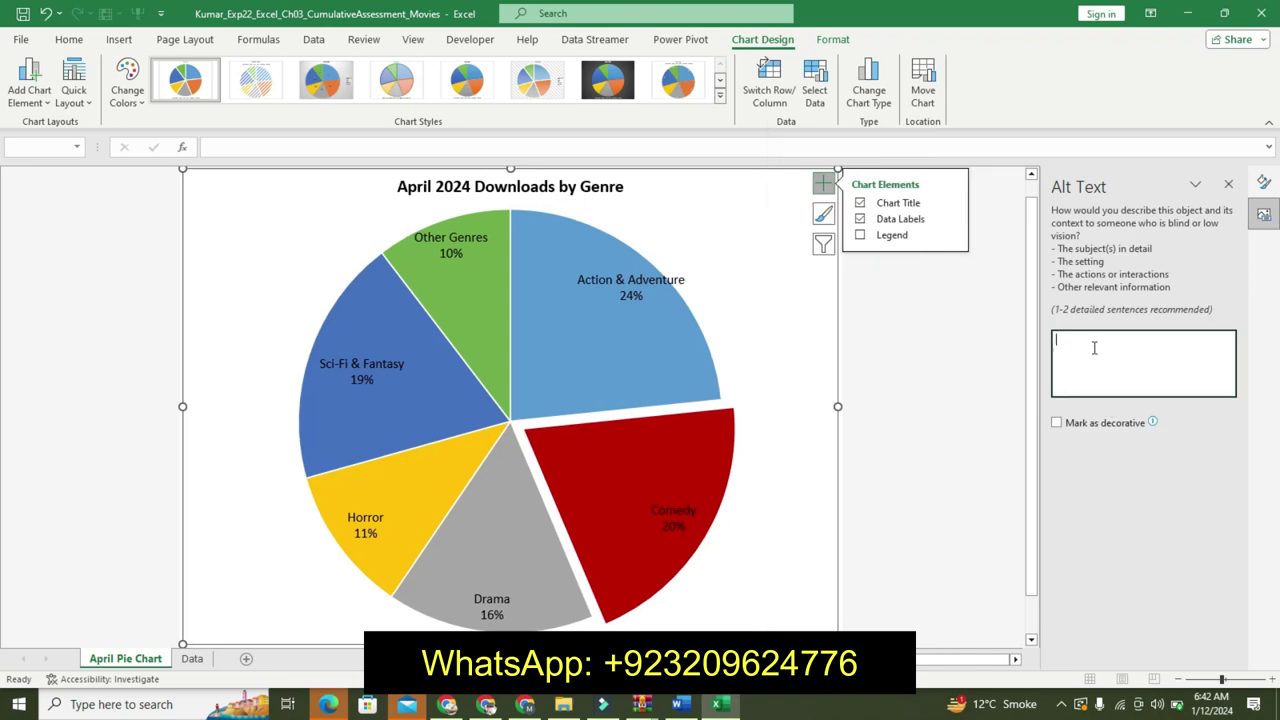
type("The pie chart shows percentage of downloads by genre for April 2024.")
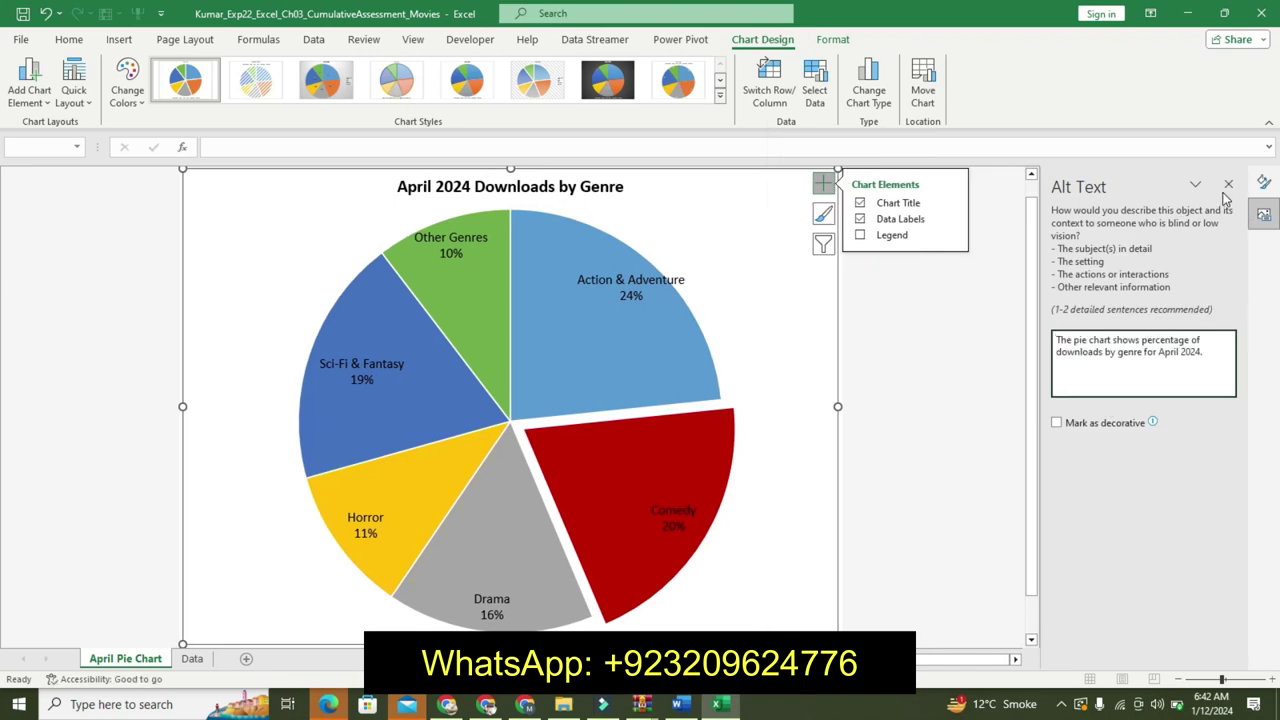
left_click(1228, 186)
left_click(1262, 182)
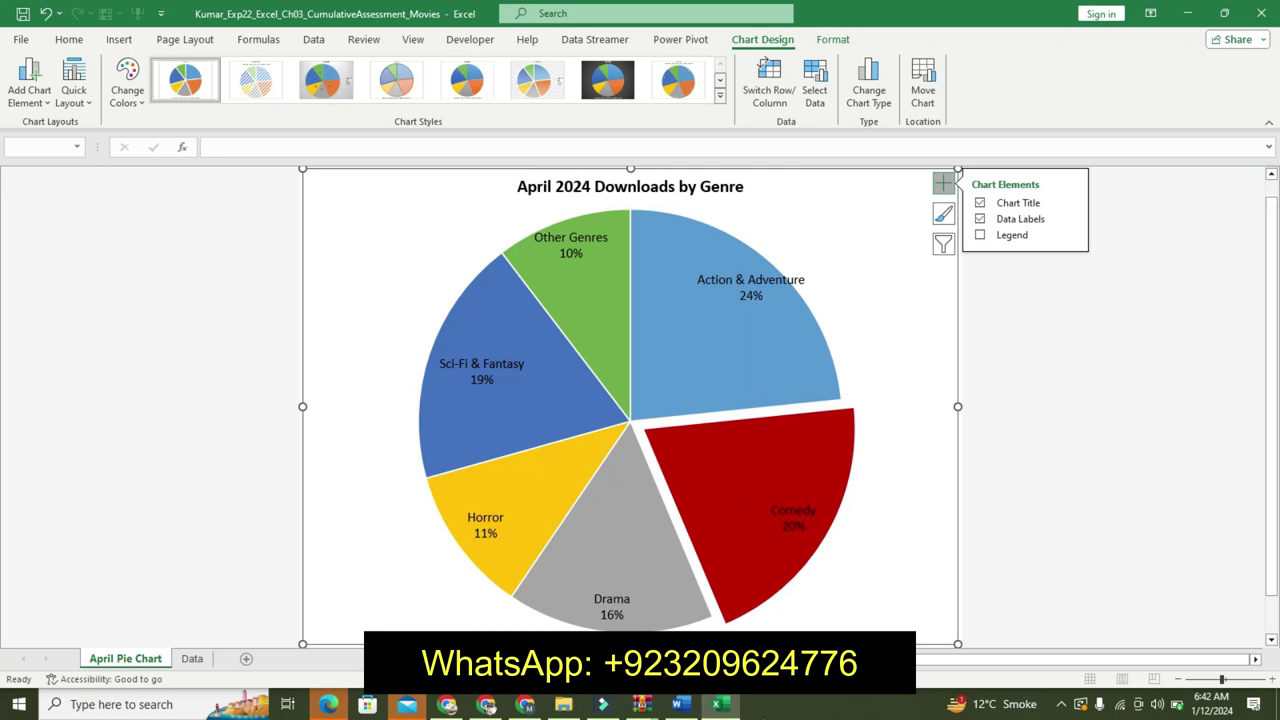
left_click(679, 704)
key("ctrl+z")
key("ctrl+z")
key("ctrl+z")
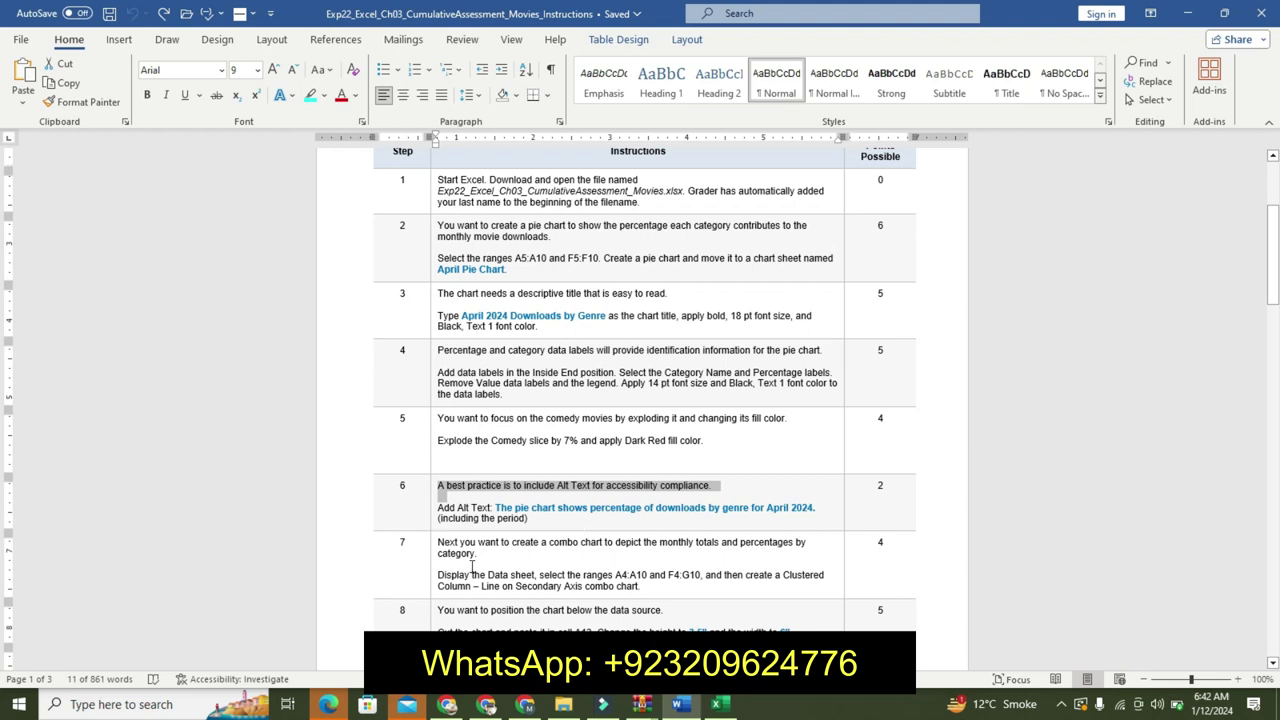
Highlight step 7's first sentence in yellow.
left_click(434, 546)
left_click_drag(437, 542, 478, 553)
left_click(569, 524)
left_click(565, 541)
Make step 7's combo chart paragraph bold, 11 pt and turquoise-highlighted.
left_click_drag(438, 575, 640, 586)
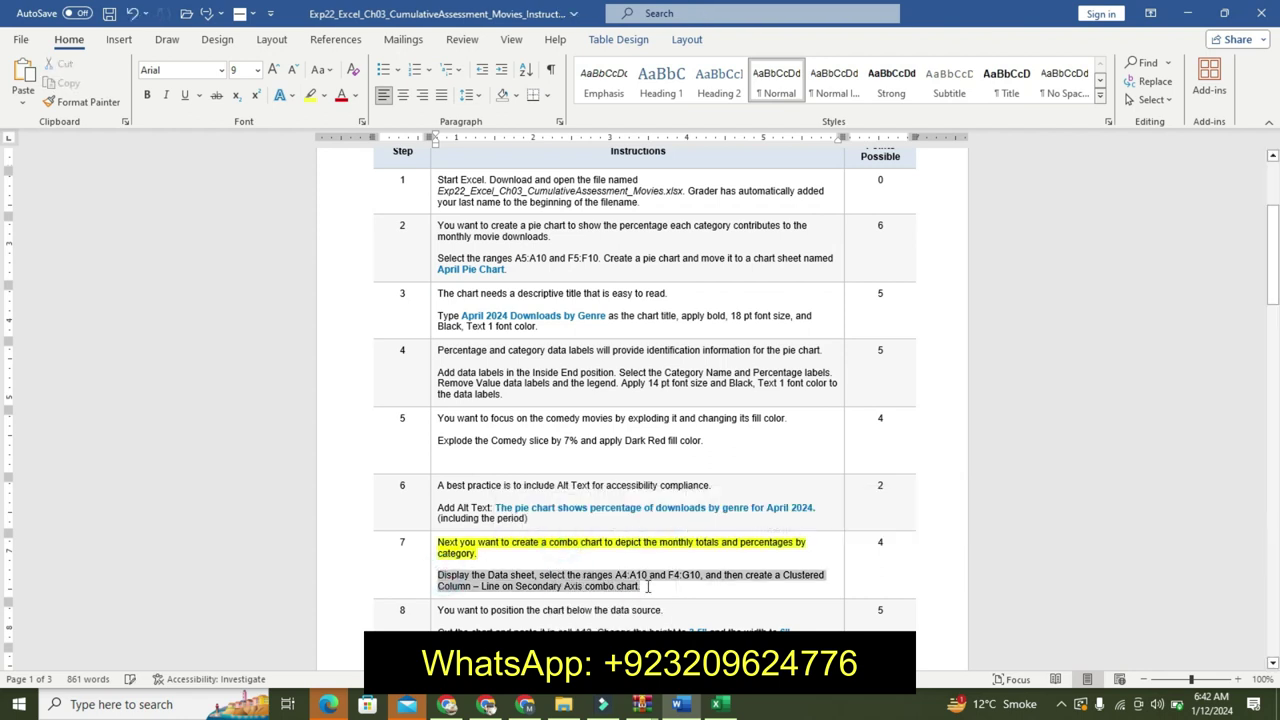
left_click(753, 535)
left_click(753, 535)
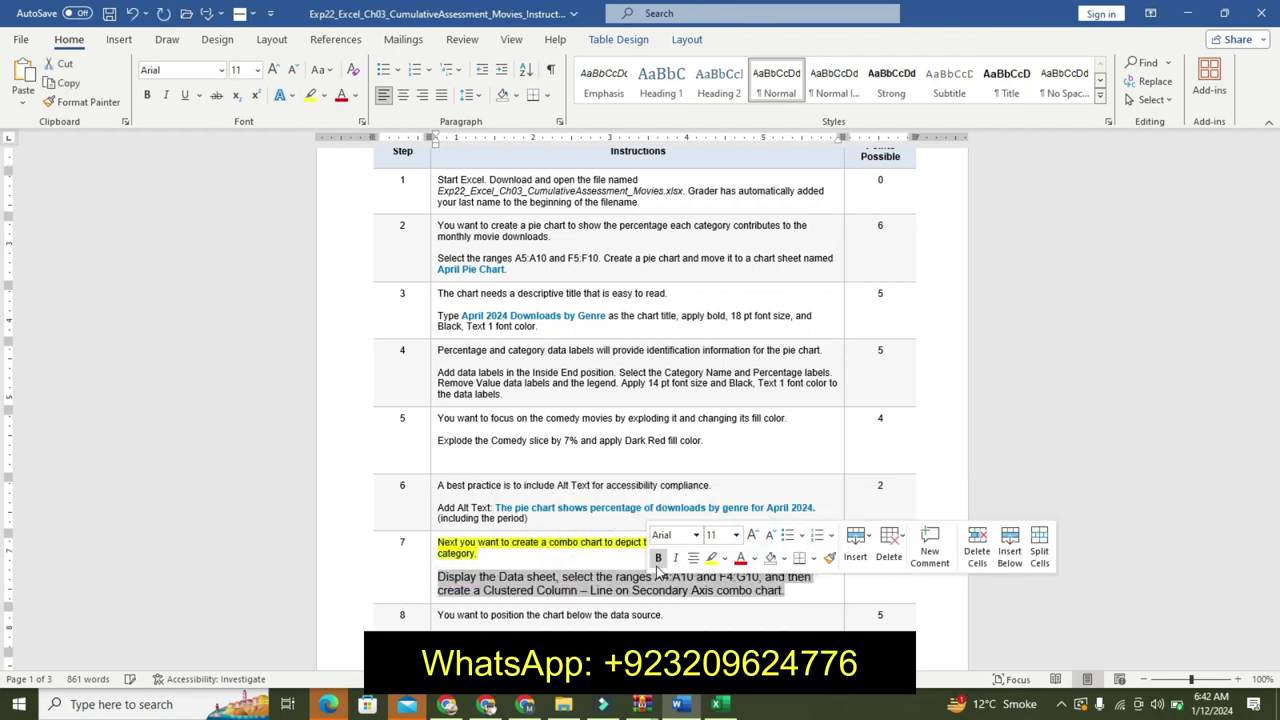
left_click(658, 557)
left_click(725, 558)
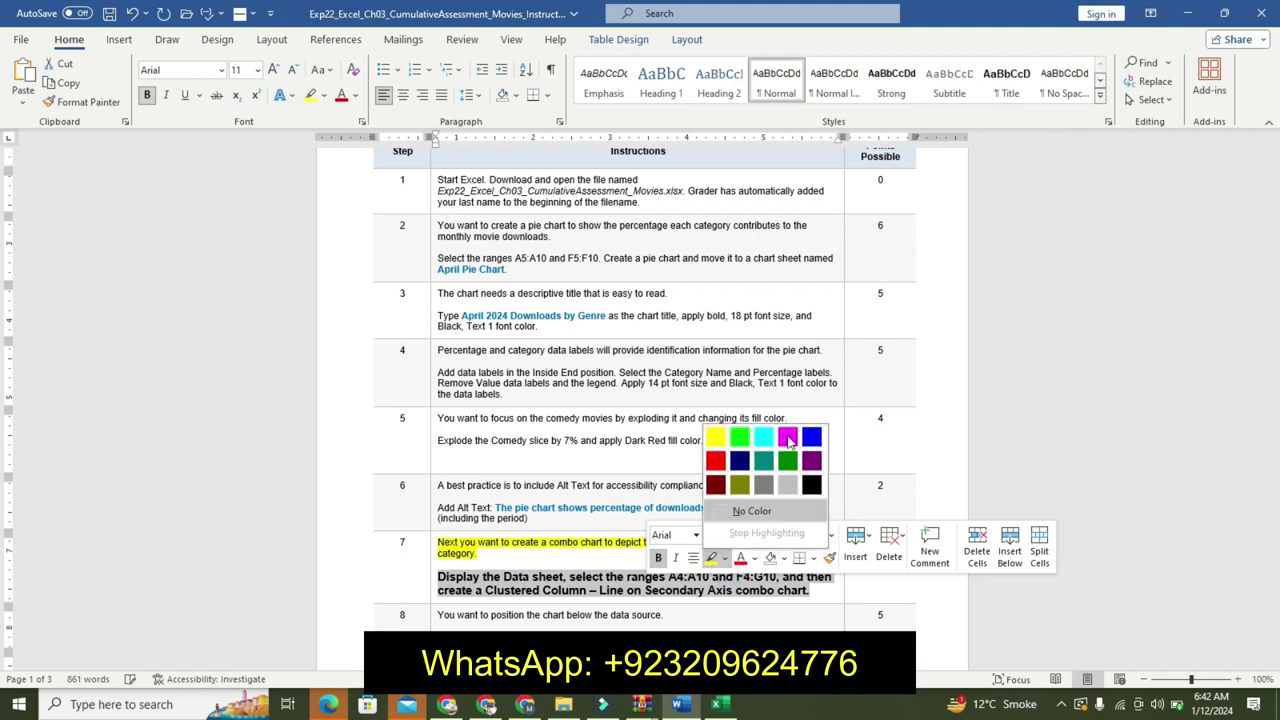
left_click(766, 441)
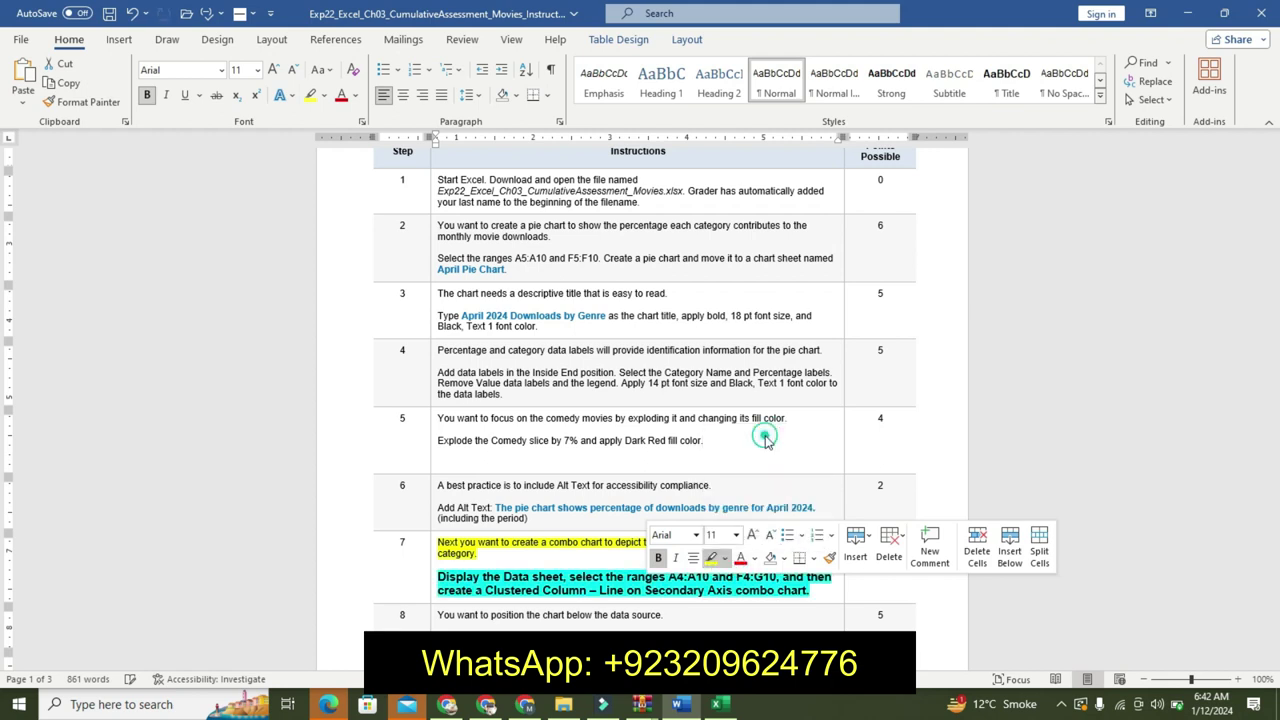
left_click(541, 578)
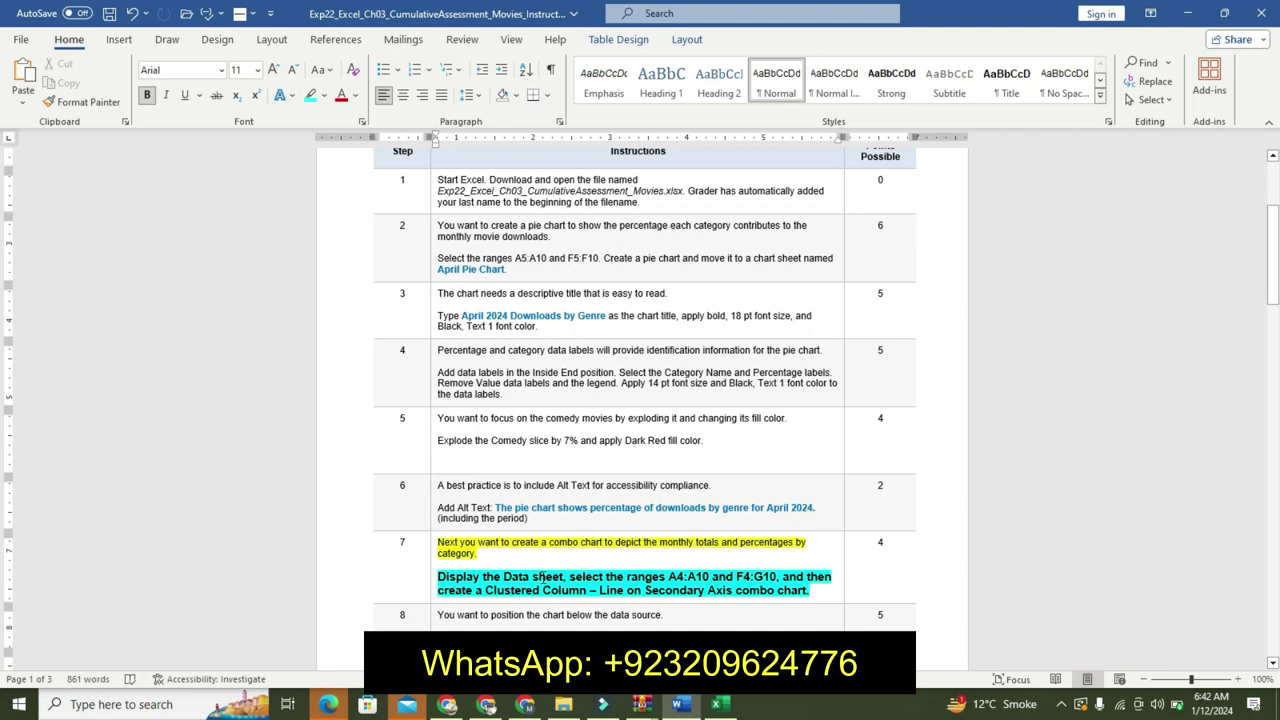
left_click_drag(668, 577, 710, 578)
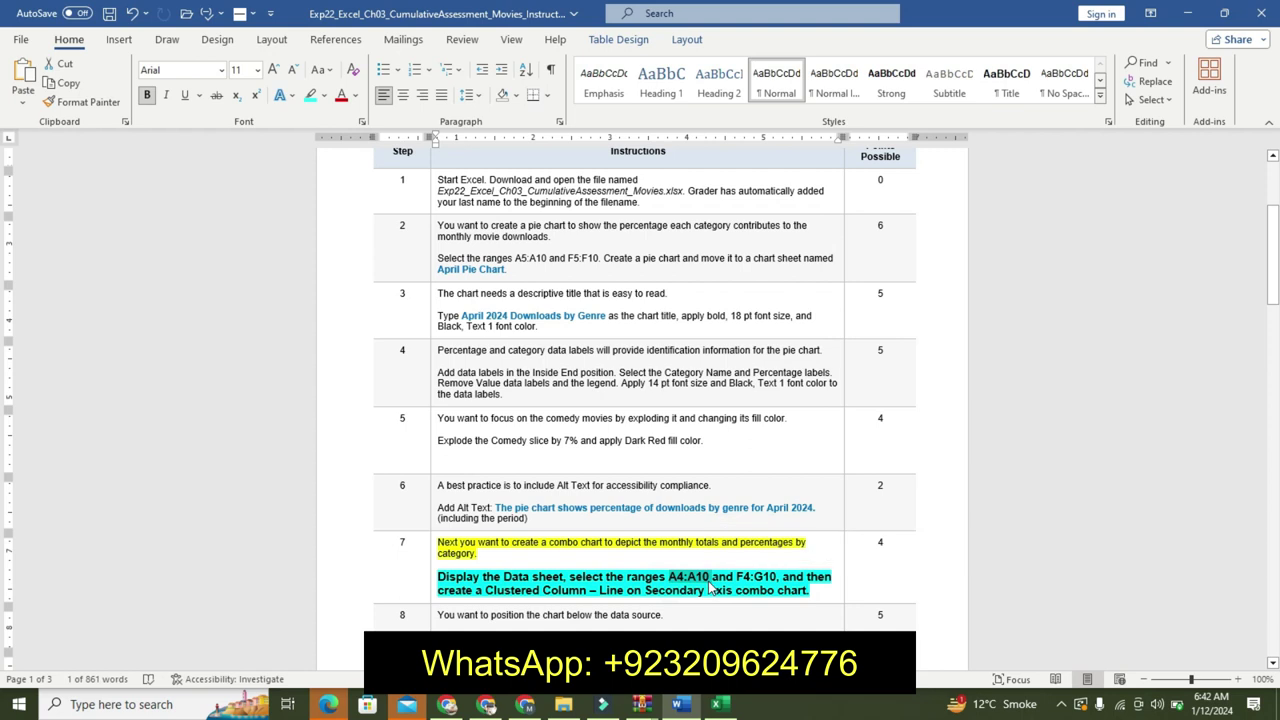
On the Data sheet, select A4:A10 together with F4:G10 through the Name Box.
left_click(716, 704)
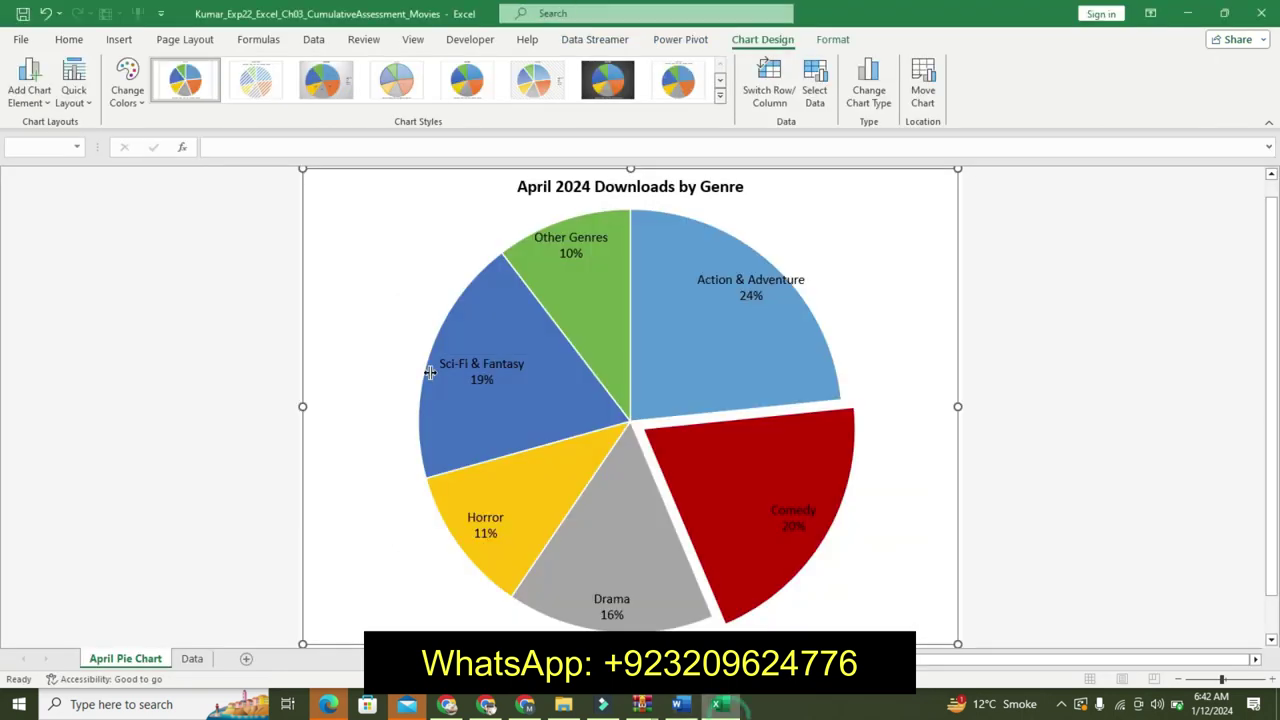
left_click(193, 660)
left_click(52, 147)
type("A4:A10")
key("Return")
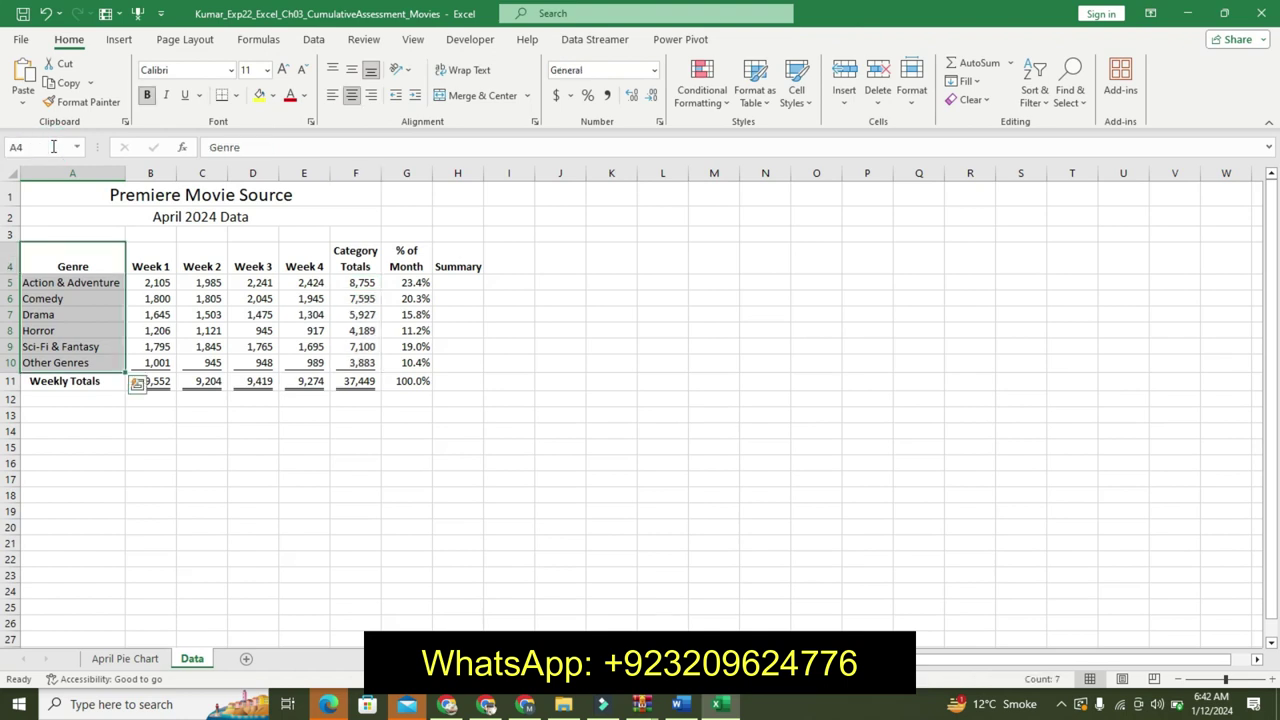
left_click(679, 705)
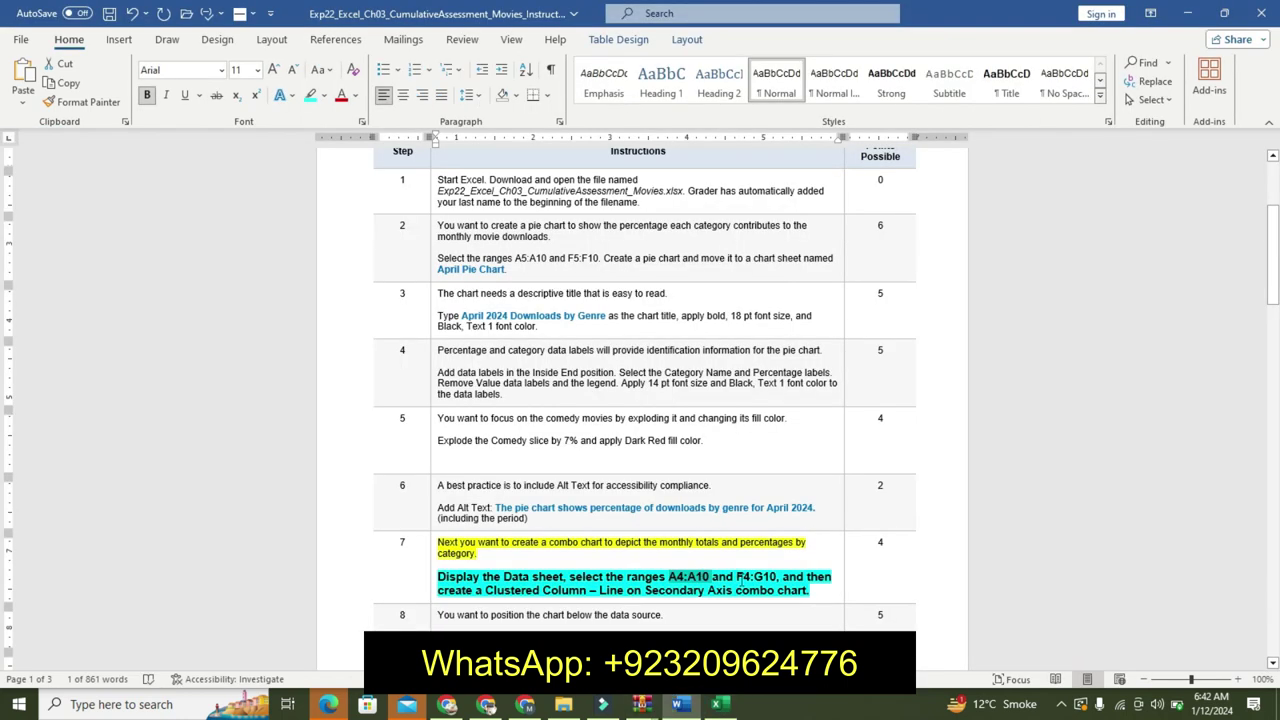
left_click_drag(737, 577, 776, 578)
key("ctrl+c")
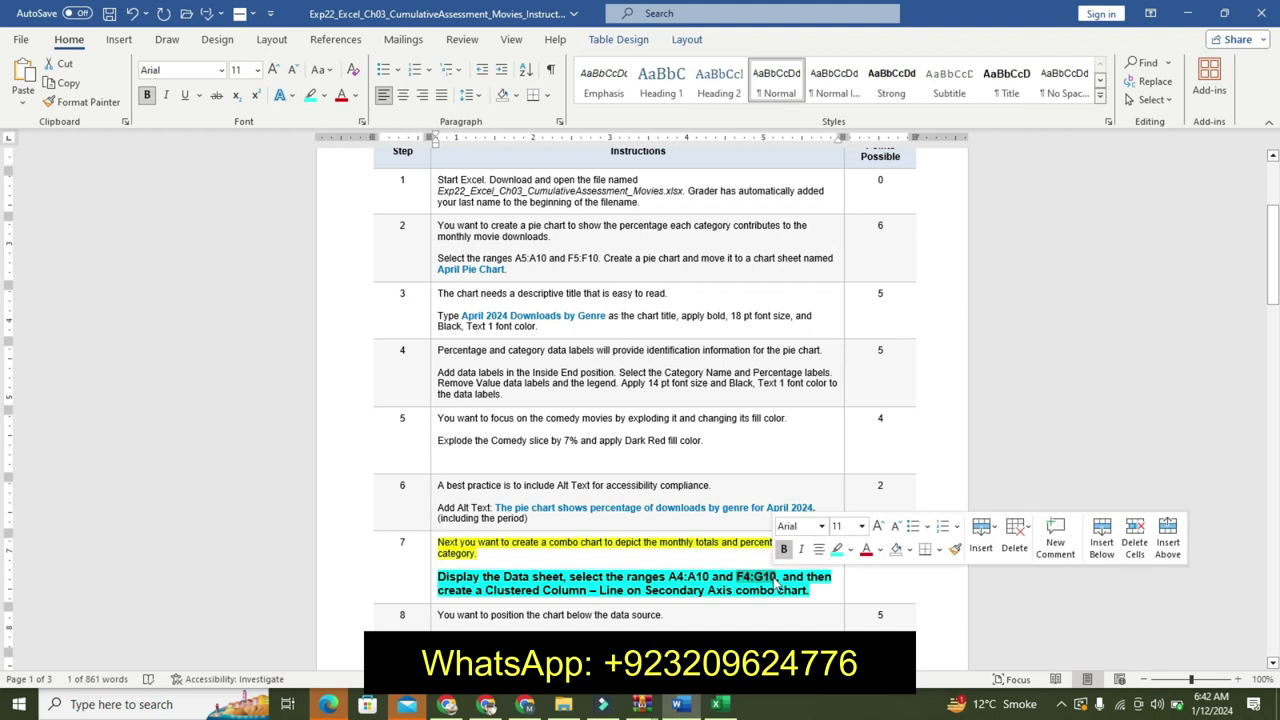
left_click(733, 707)
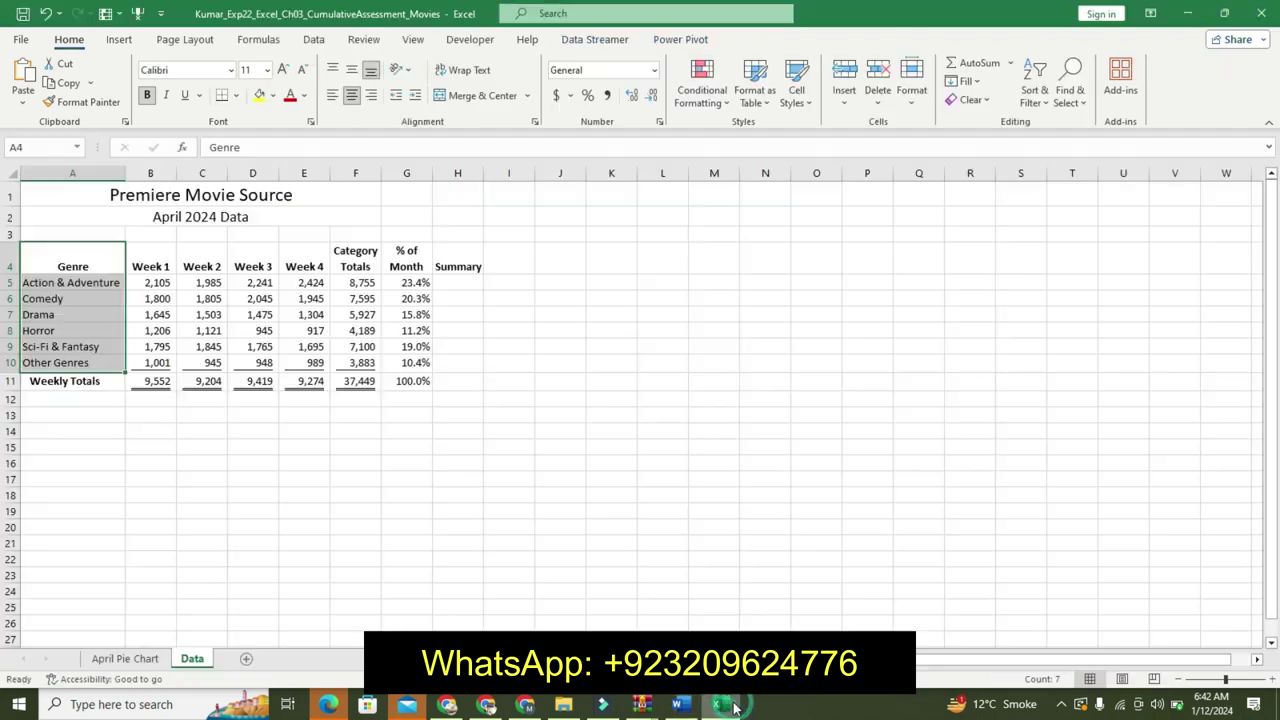
left_click(60, 148)
key("ctrl+v")
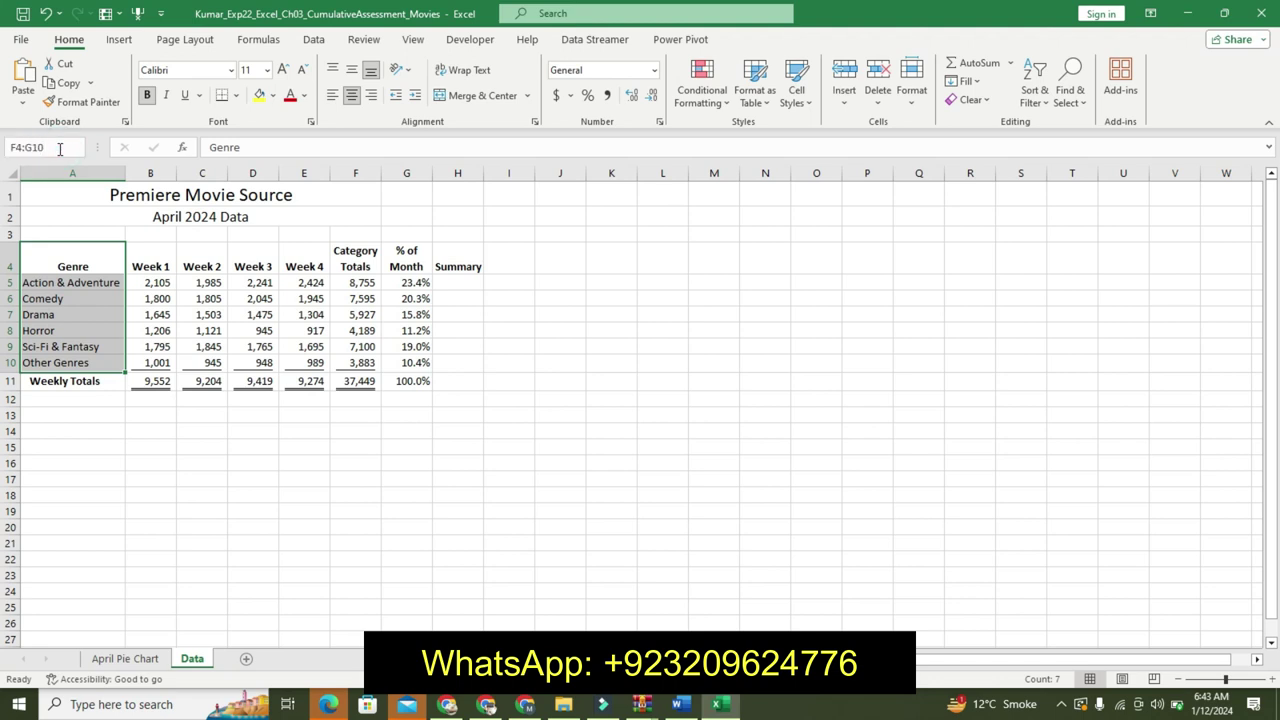
key("Return")
Insert a Clustered Column – Line on Secondary Axis combo chart from the selected ranges.
left_click(688, 702)
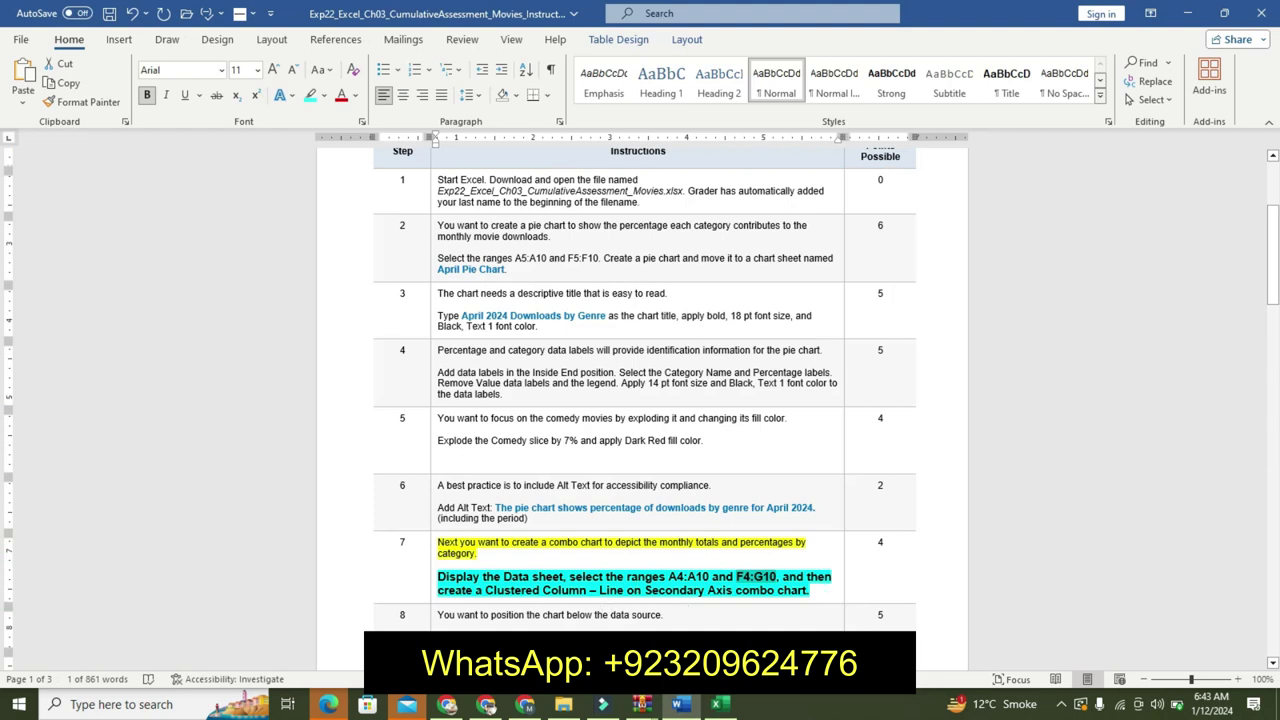
left_click(716, 704)
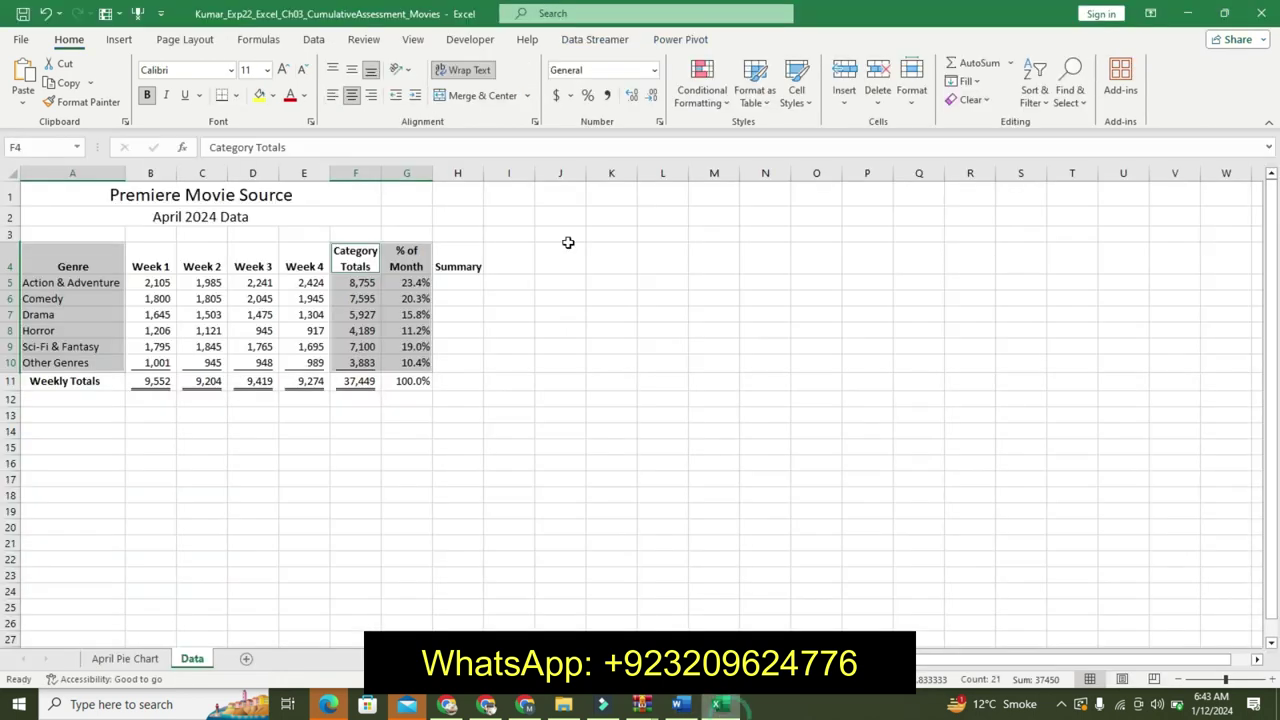
left_click(312, 40)
left_click(136, 38)
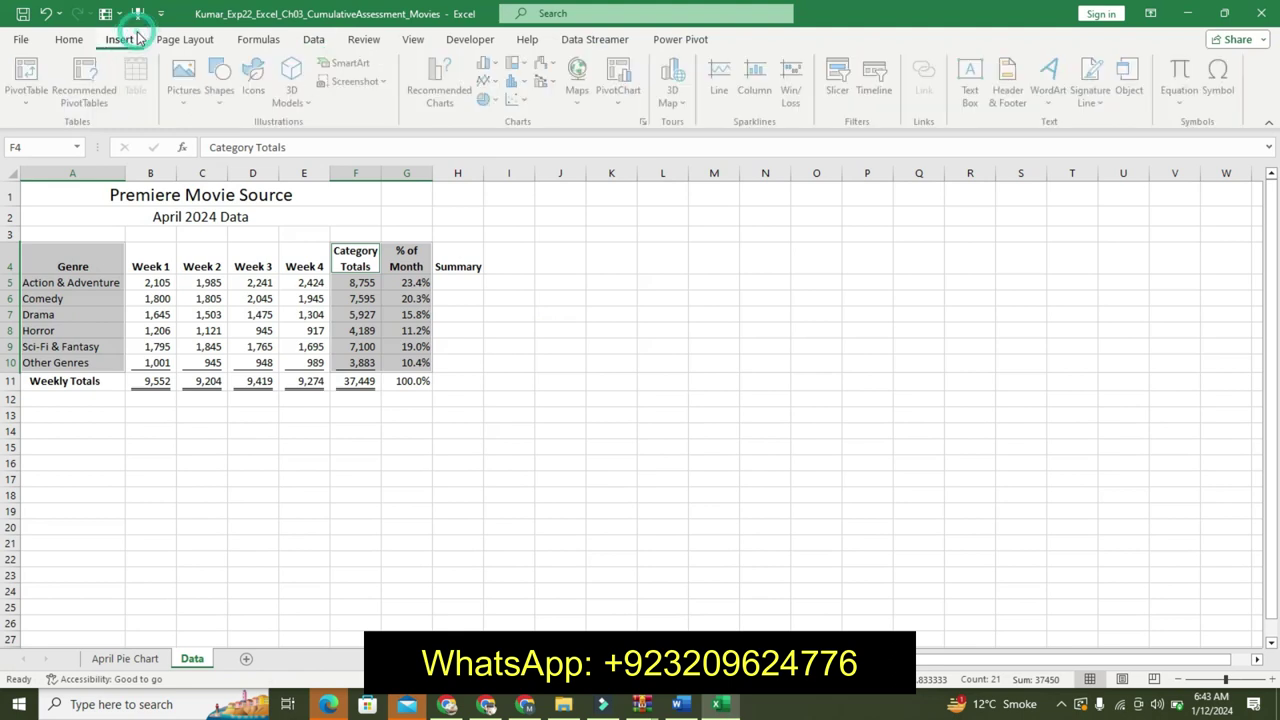
left_click(546, 80)
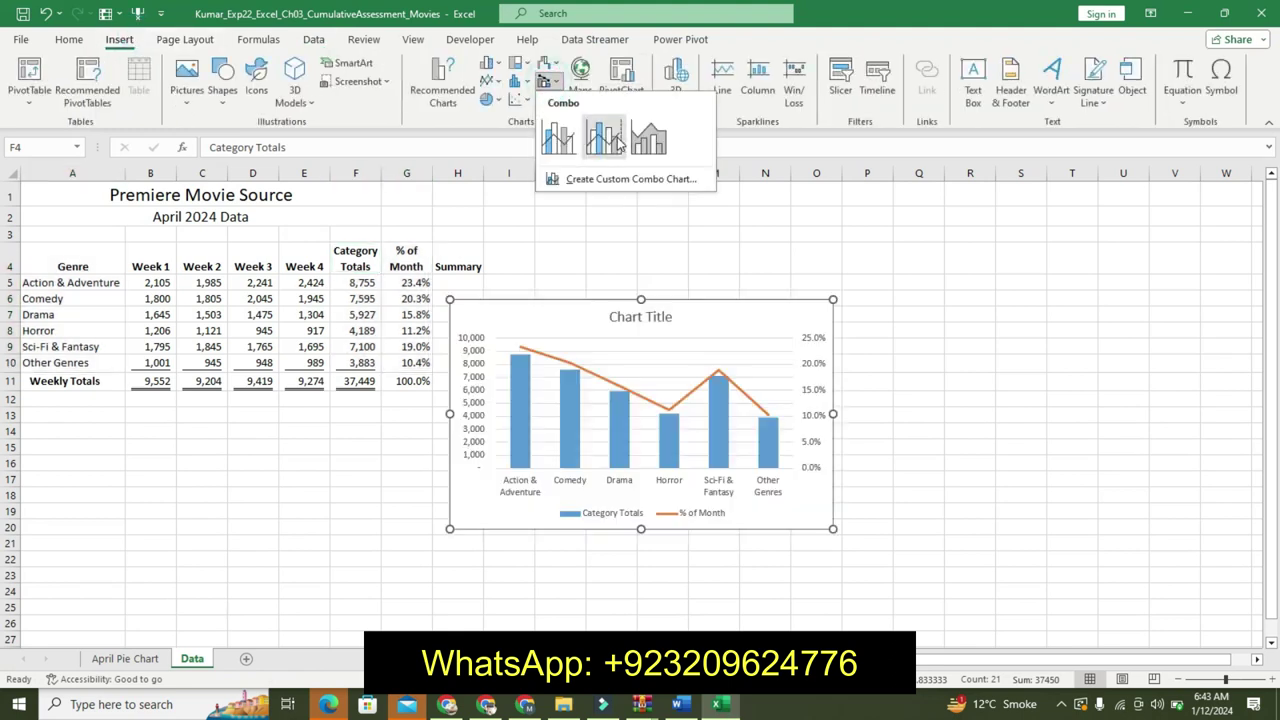
left_click(614, 143)
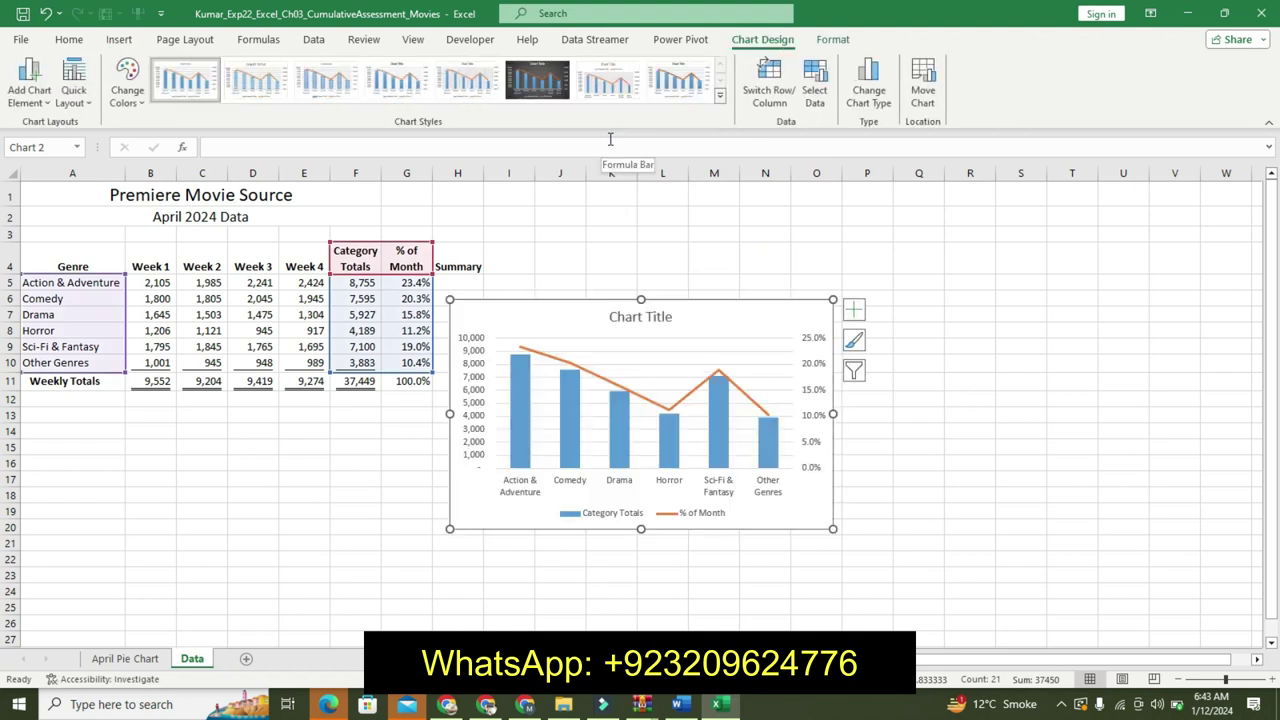
Undo the highlighting and formatting on step 7 in the Word instructions.
key("alt+Tab")
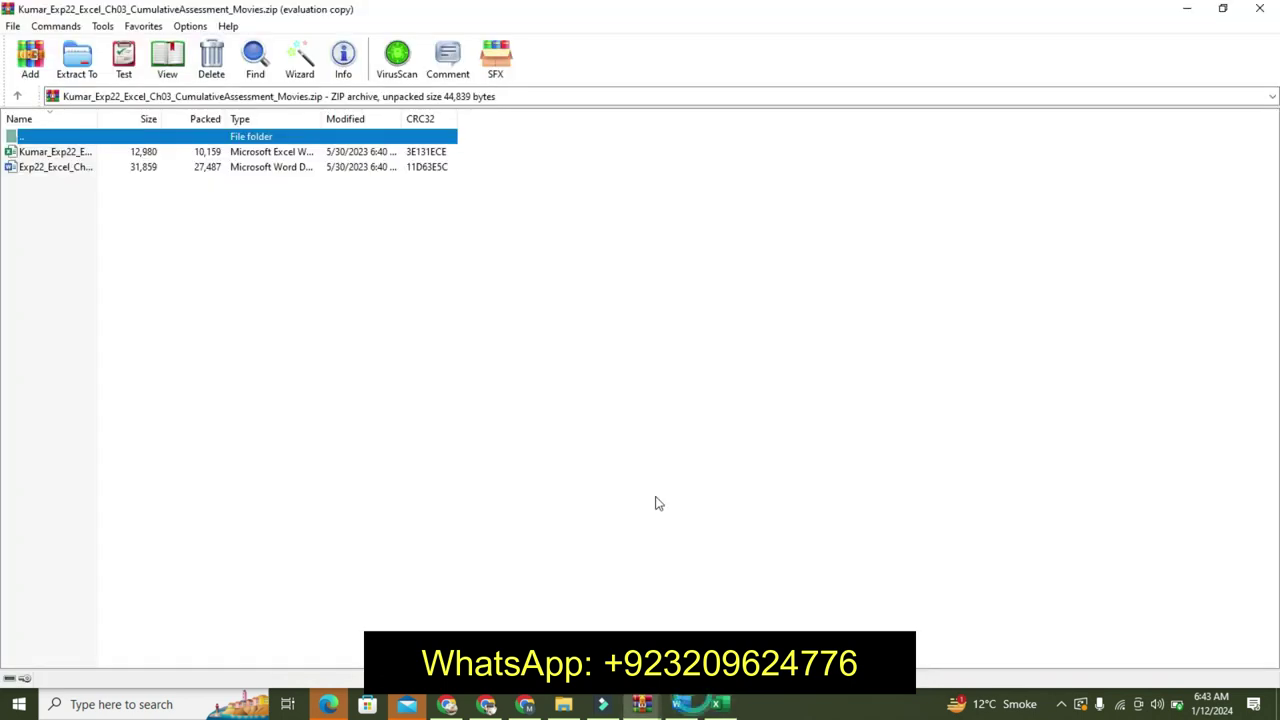
key("alt+Tab")
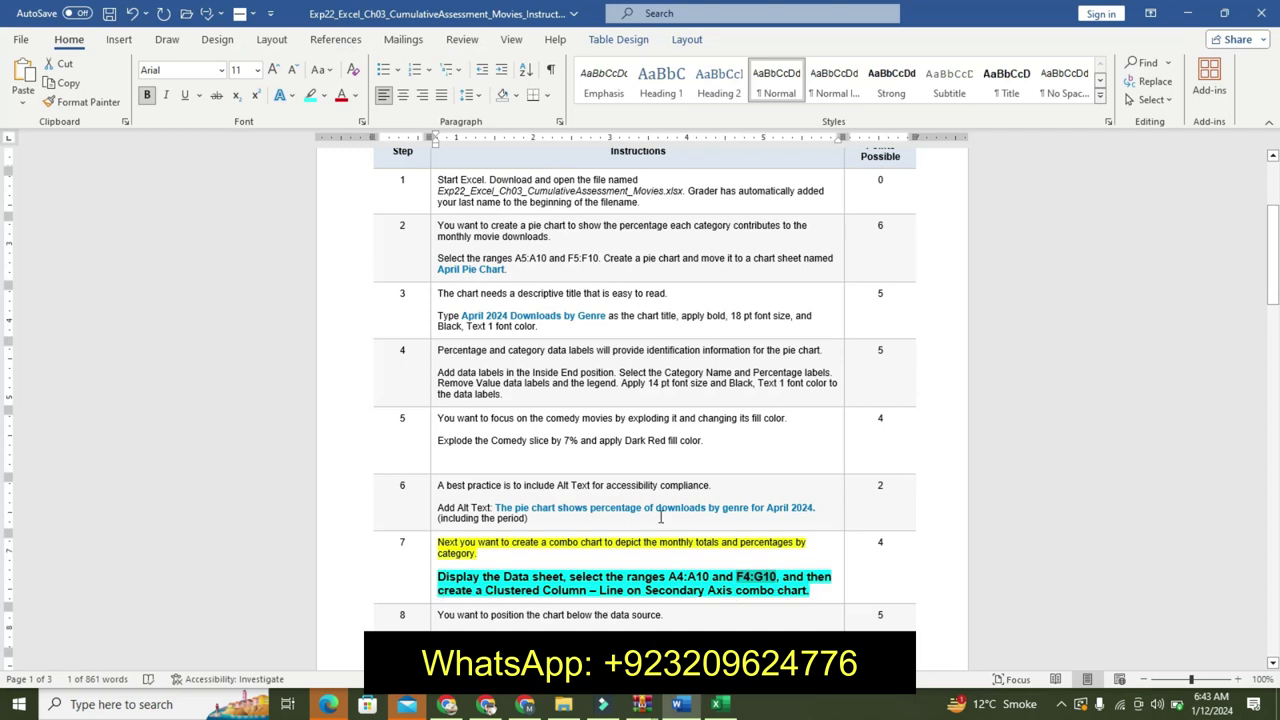
key("ctrl+z")
key("ctrl+z")
key("ctrl+z")
key("ctrl+z")
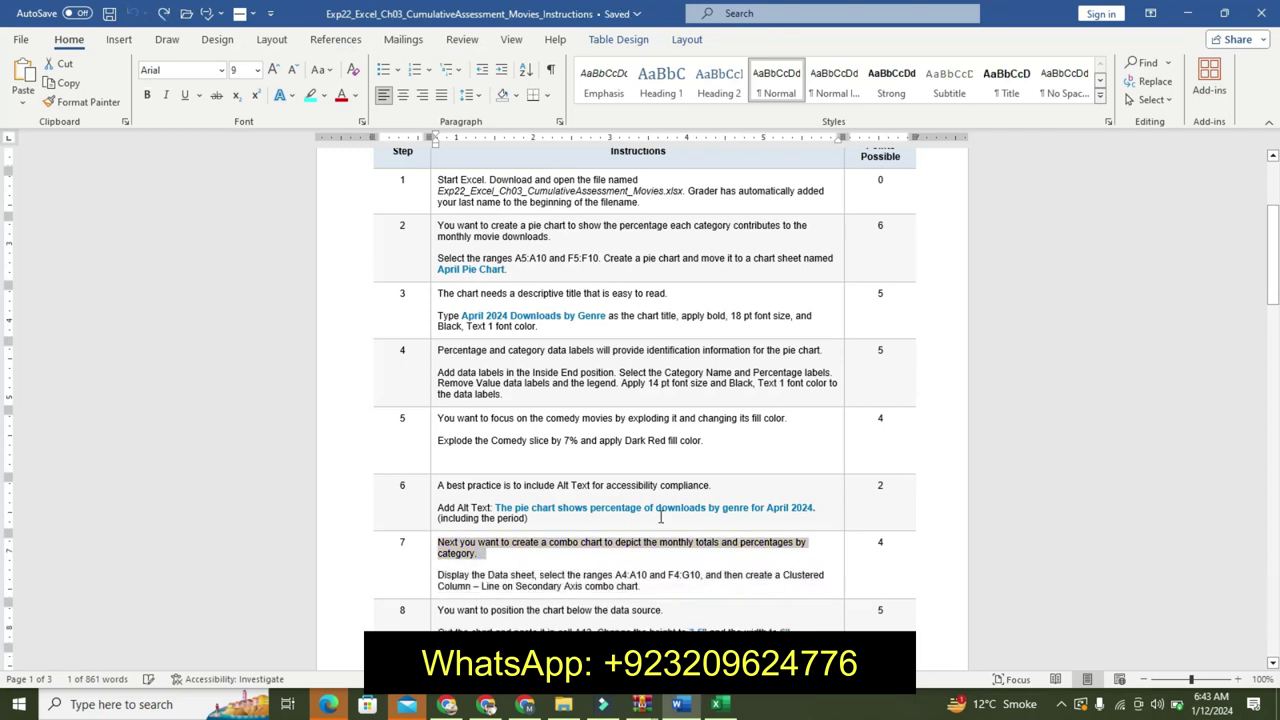
left_click(1068, 461)
left_click_drag(1273, 255, 1273, 268)
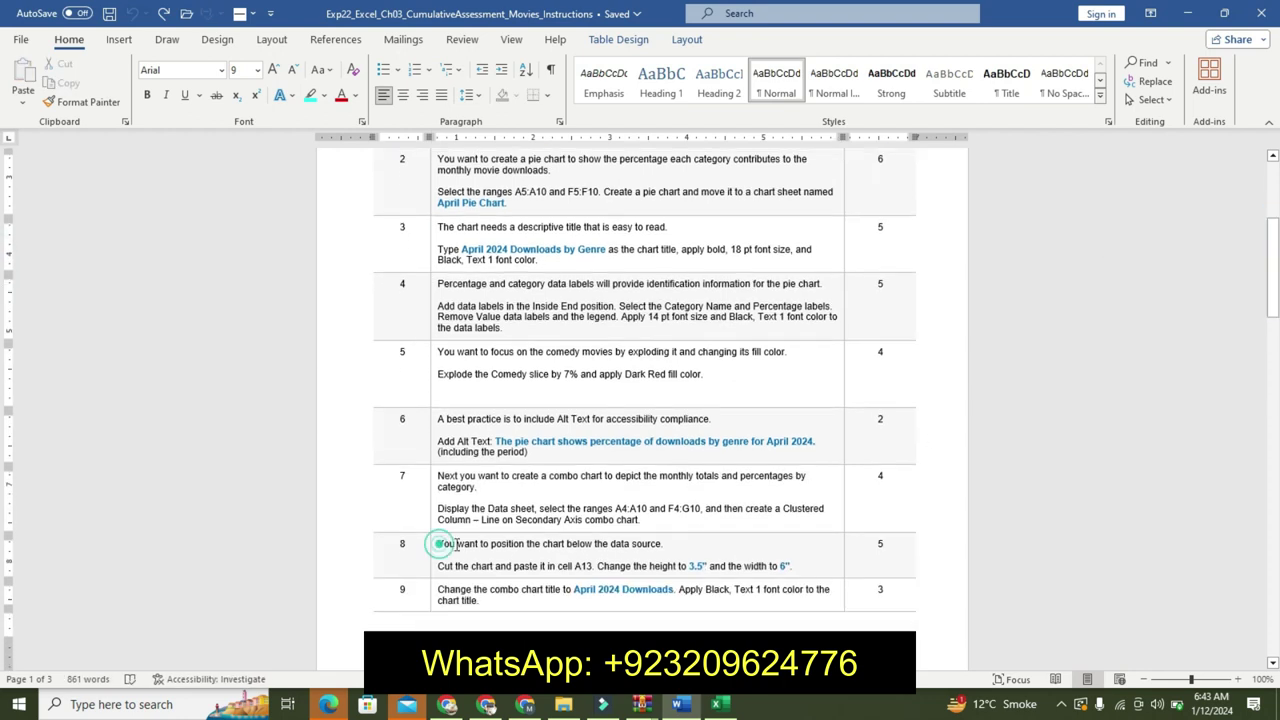
Highlight step 8's first sentence yellow and make its second paragraph bold and turquoise-highlighted.
left_click_drag(438, 545, 664, 546)
left_click(737, 525)
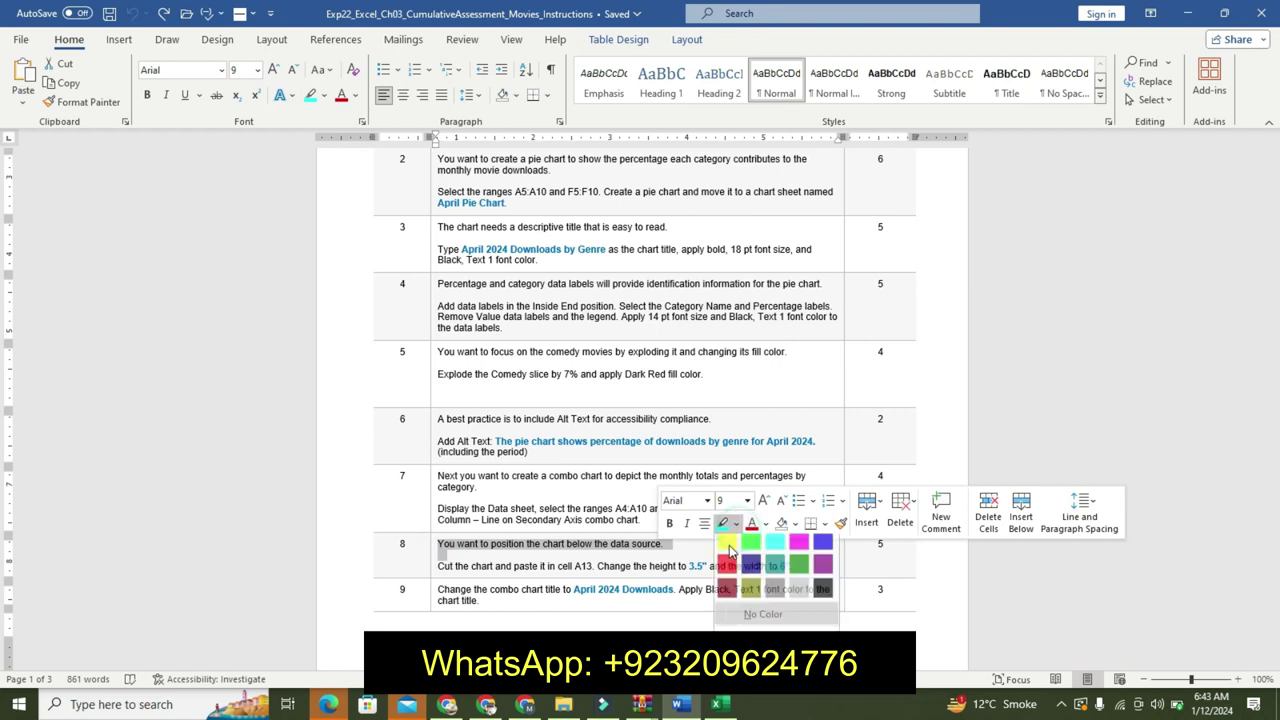
left_click(727, 543)
left_click_drag(439, 566, 792, 566)
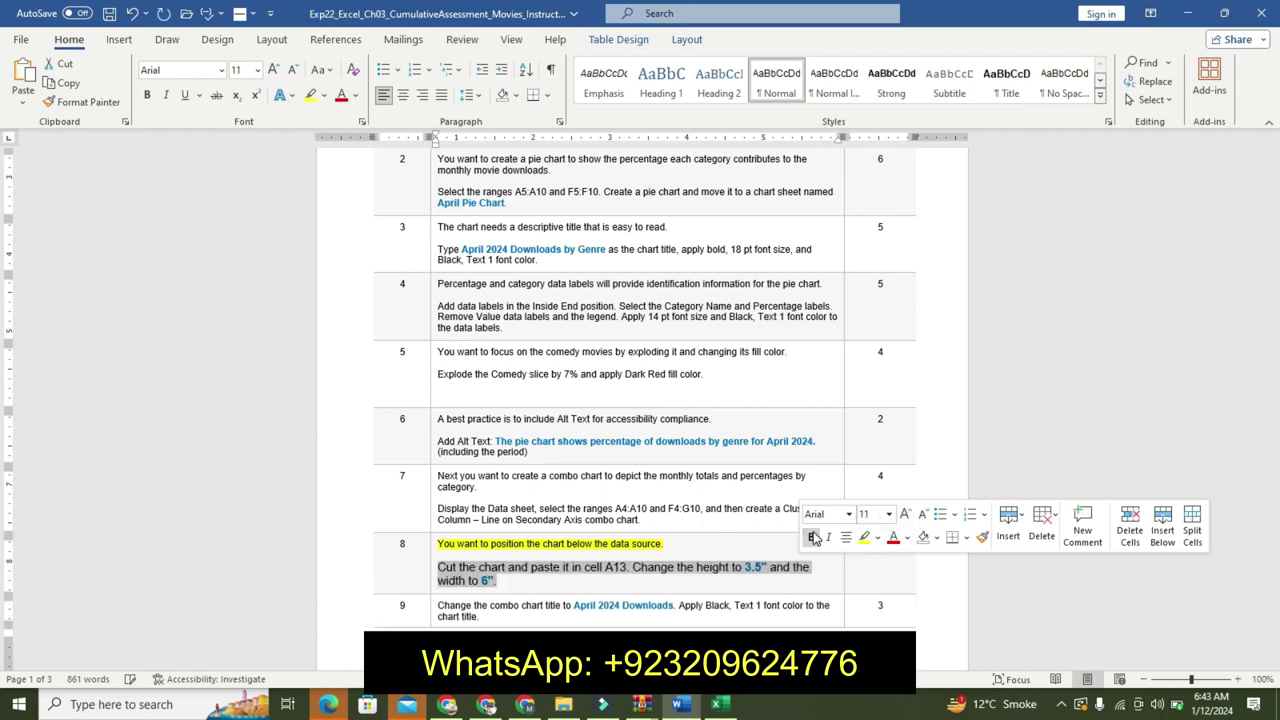
left_click(811, 537)
left_click(877, 537)
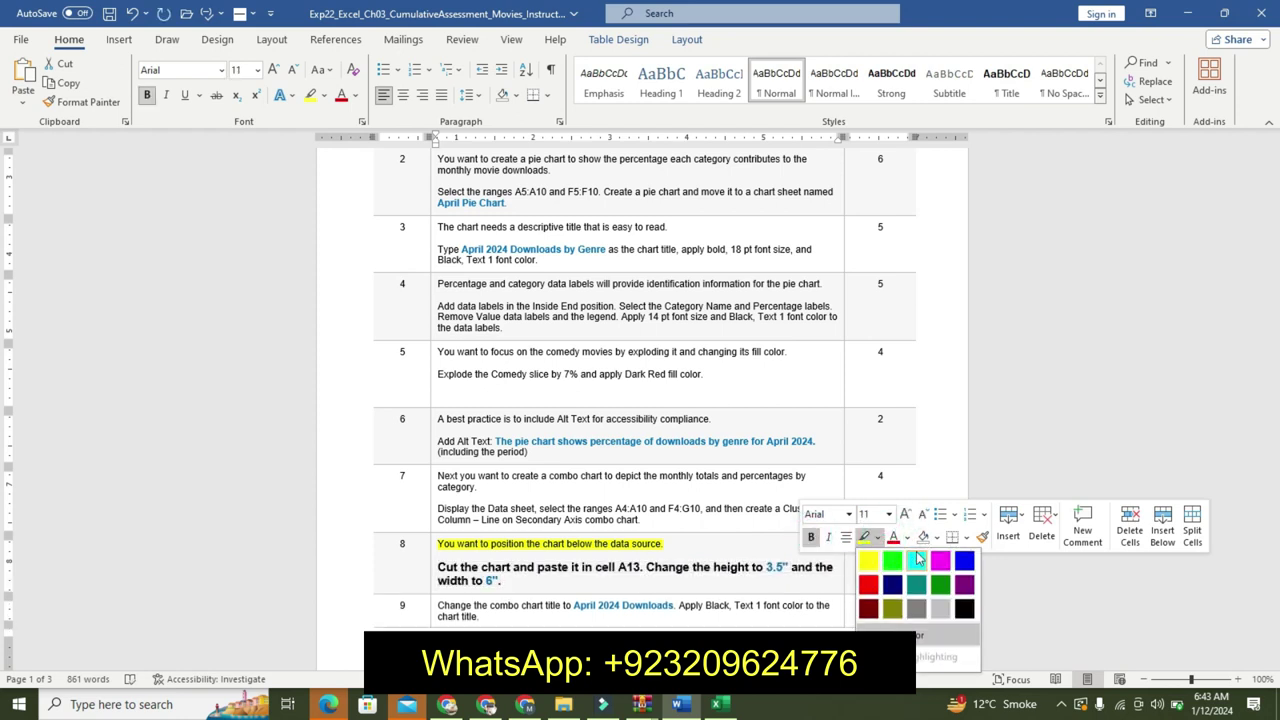
left_click(916, 561)
left_click_drag(447, 567, 641, 567)
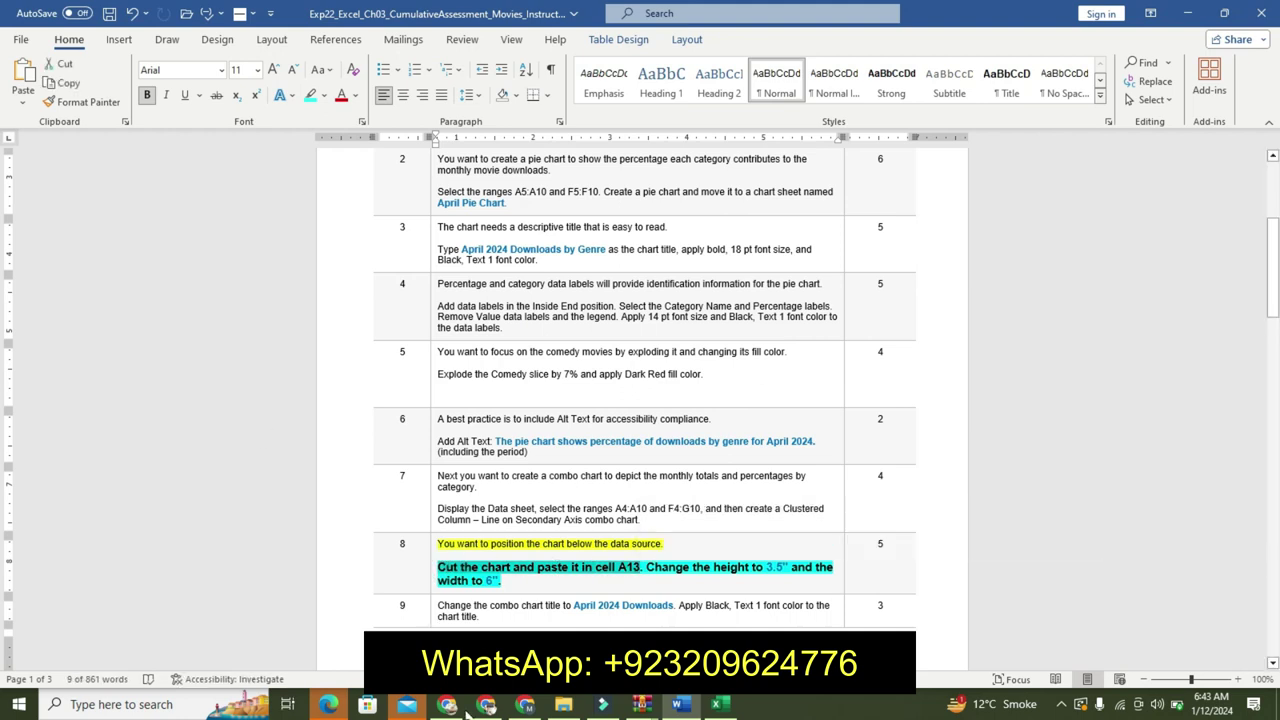
left_click(716, 704)
Cut the combo chart and paste it at cell A13 below the data.
right_click(547, 310)
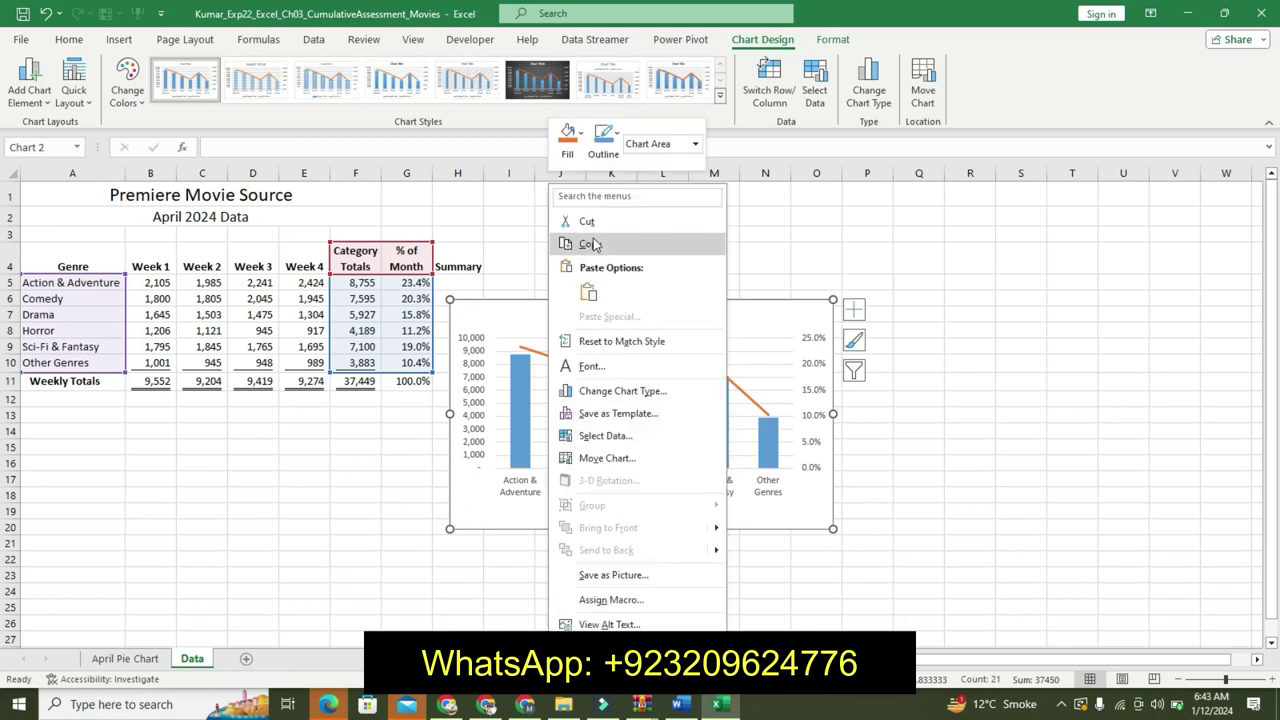
left_click(586, 217)
key("ctrl+x")
left_click(80, 415)
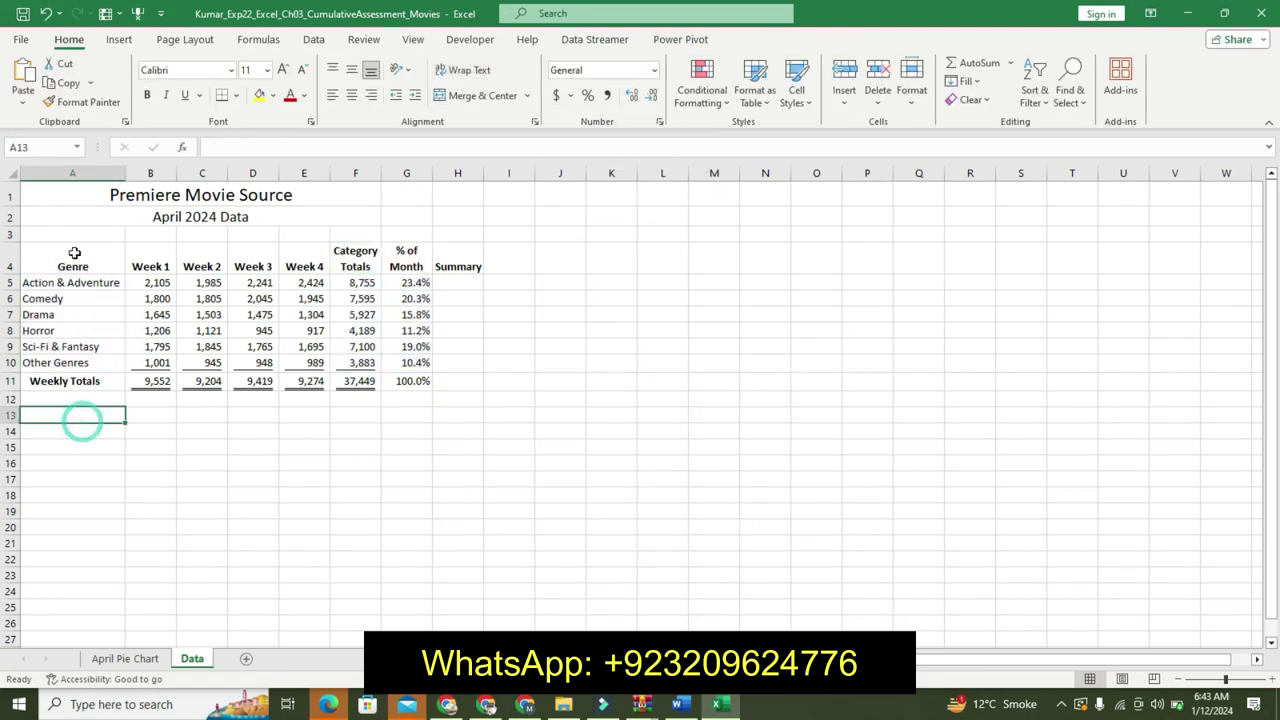
left_click(28, 75)
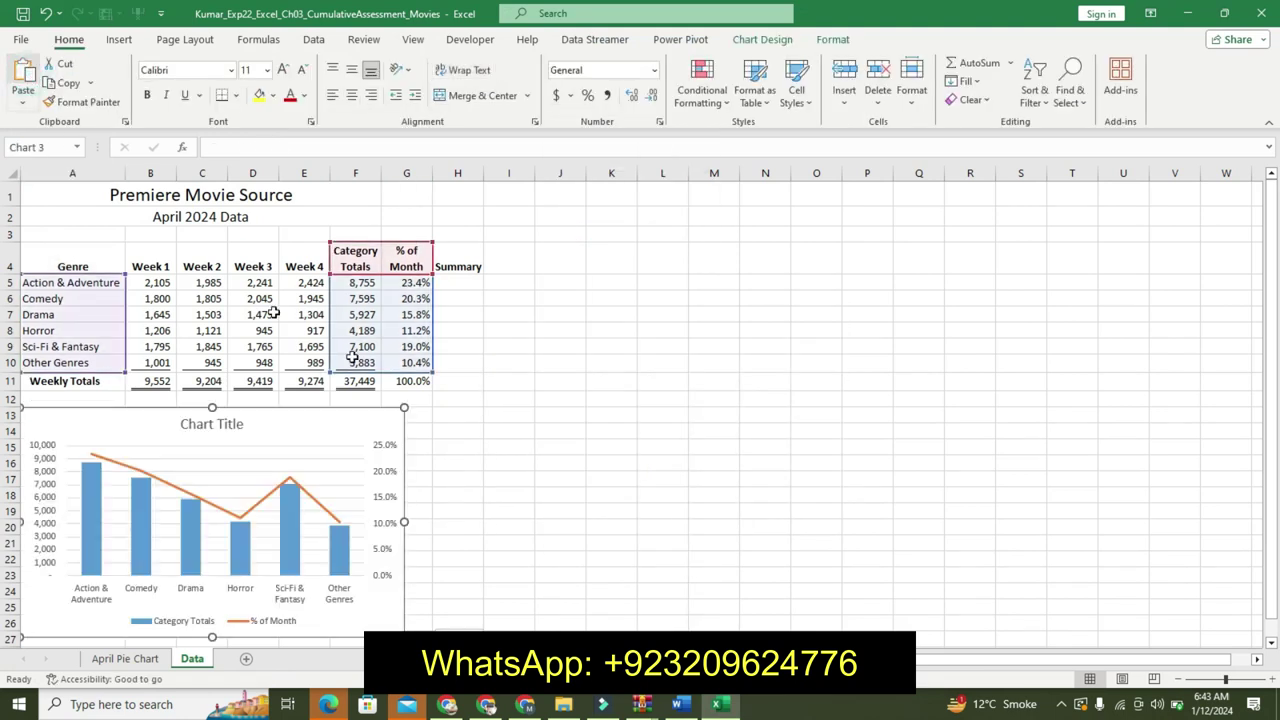
Set the chart height to 3.5 inches on the Chart Format tab.
left_click(680, 706)
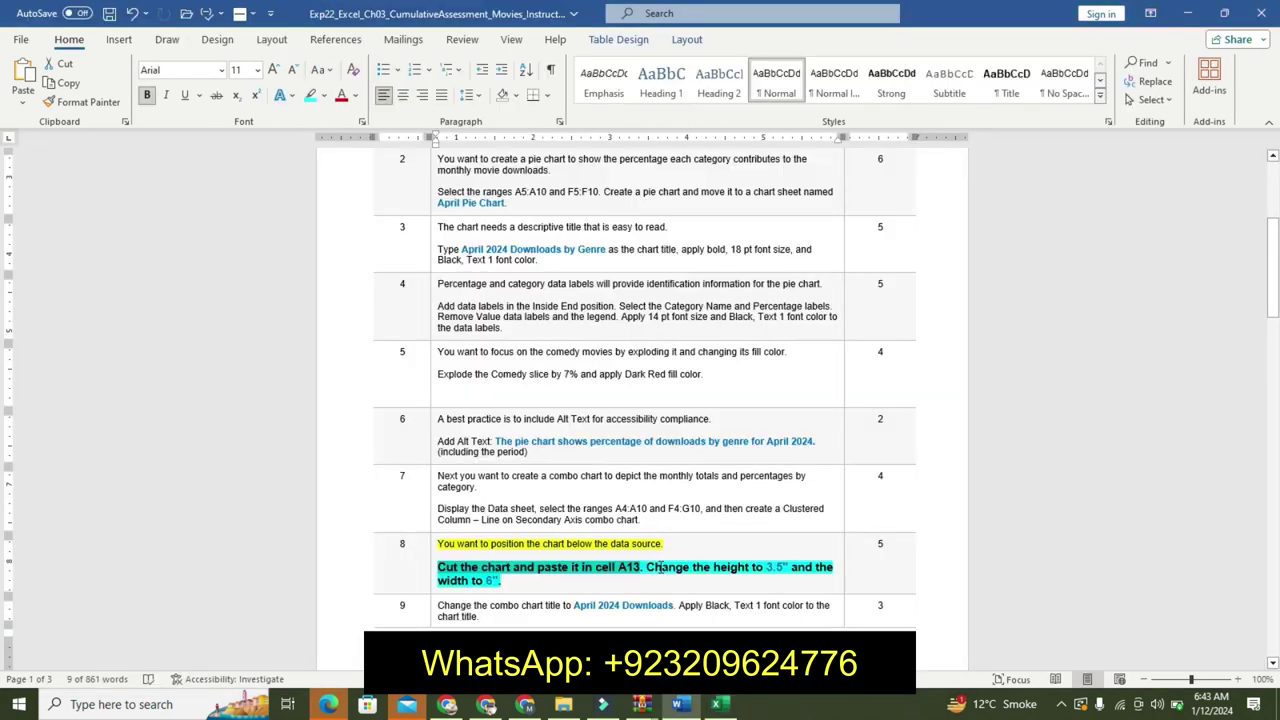
left_click(655, 567)
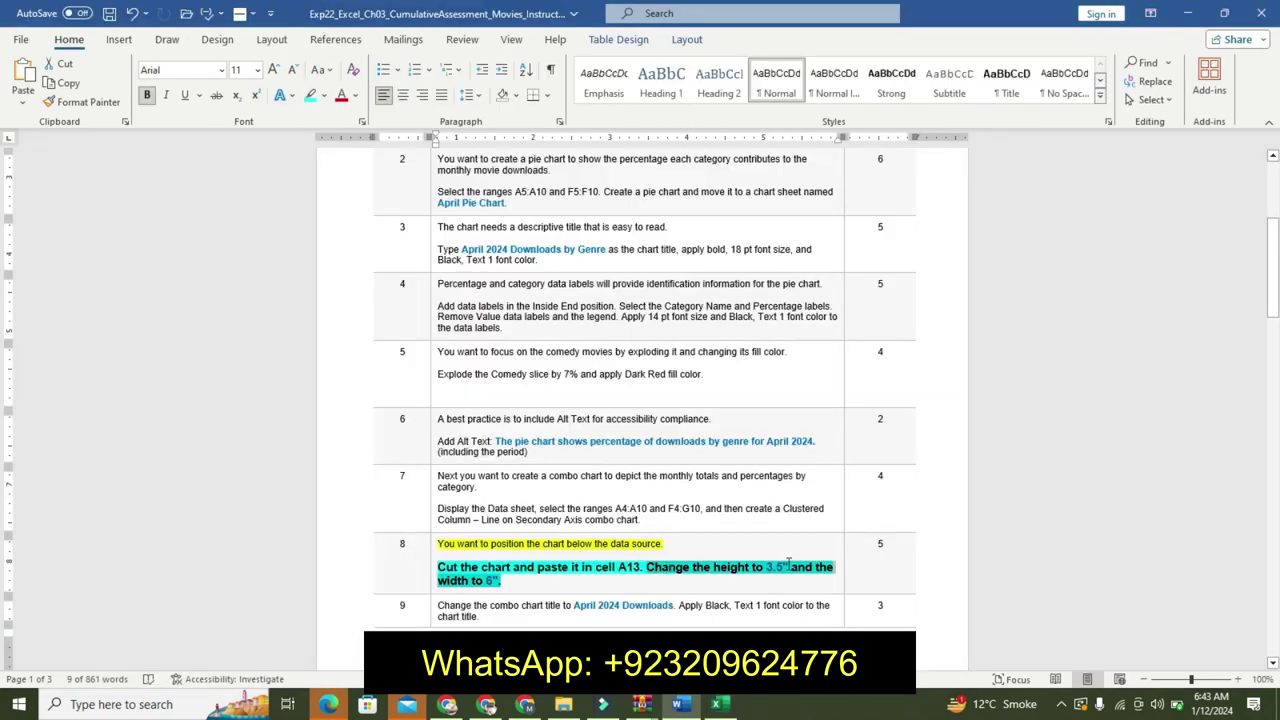
left_click(720, 705)
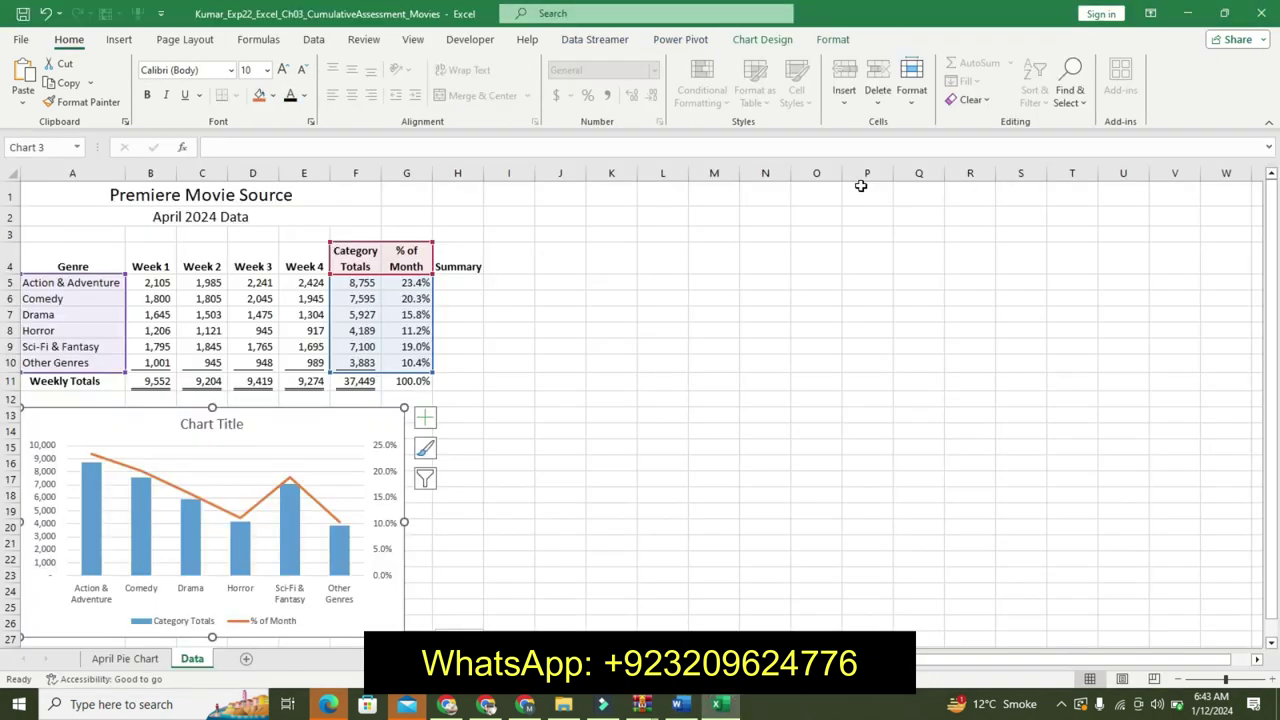
left_click(833, 39)
left_click(1224, 66)
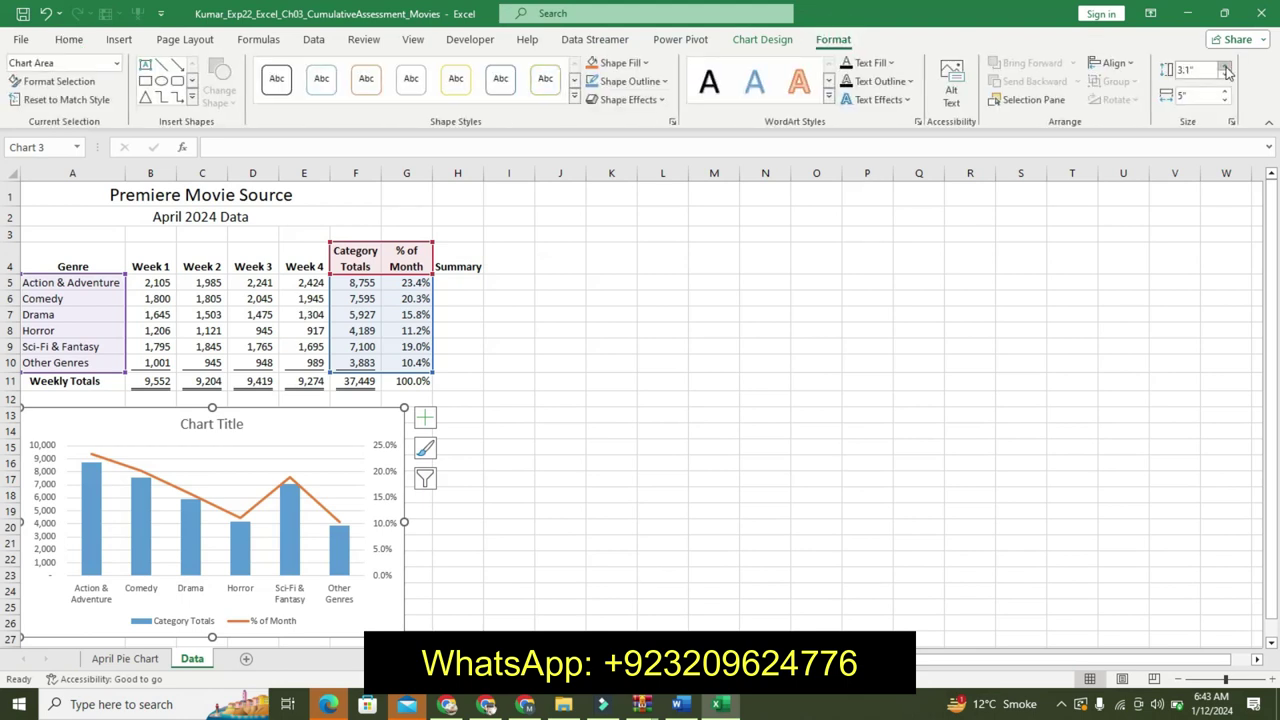
left_click(1224, 66)
Widen the chart to 6 inches.
left_click(680, 704)
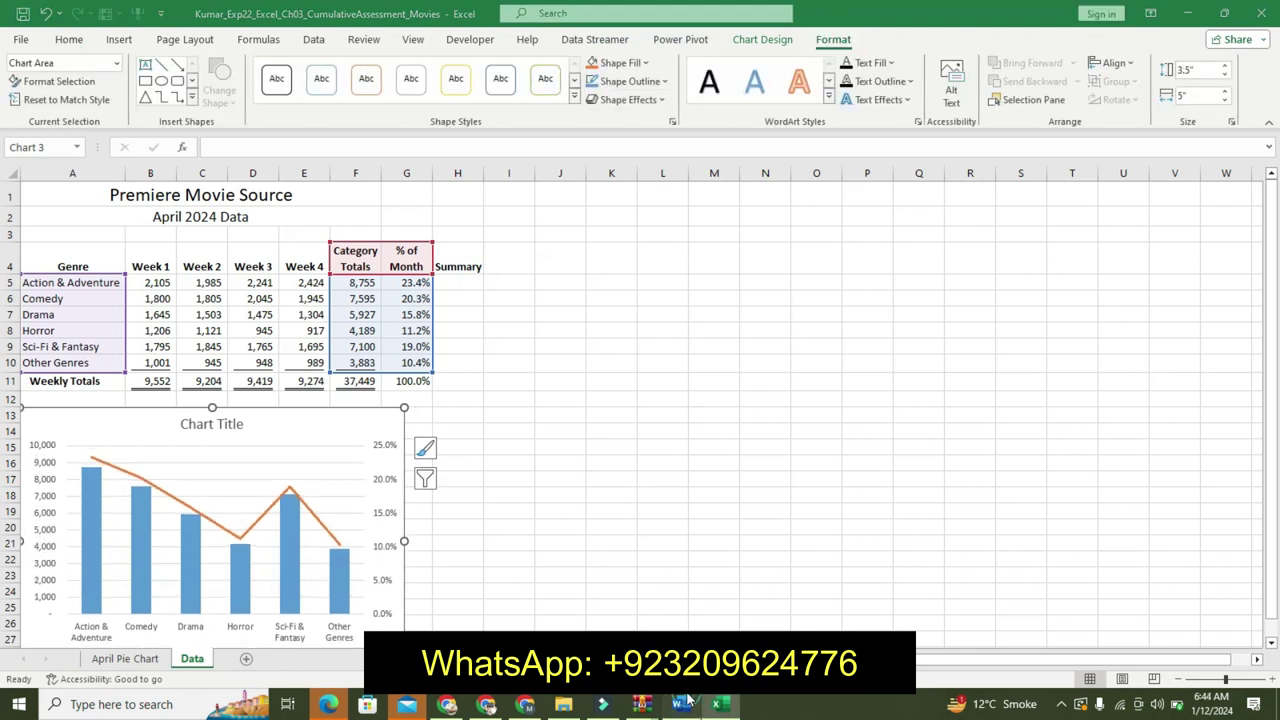
double_click(806, 566)
left_click(717, 704)
left_click(1224, 92)
left_click(1224, 92)
double_click(1223, 93)
double_click(1223, 93)
double_click(1223, 93)
left_click(1223, 93)
left_click(1224, 93)
left_click_drag(1272, 378, 1270, 487)
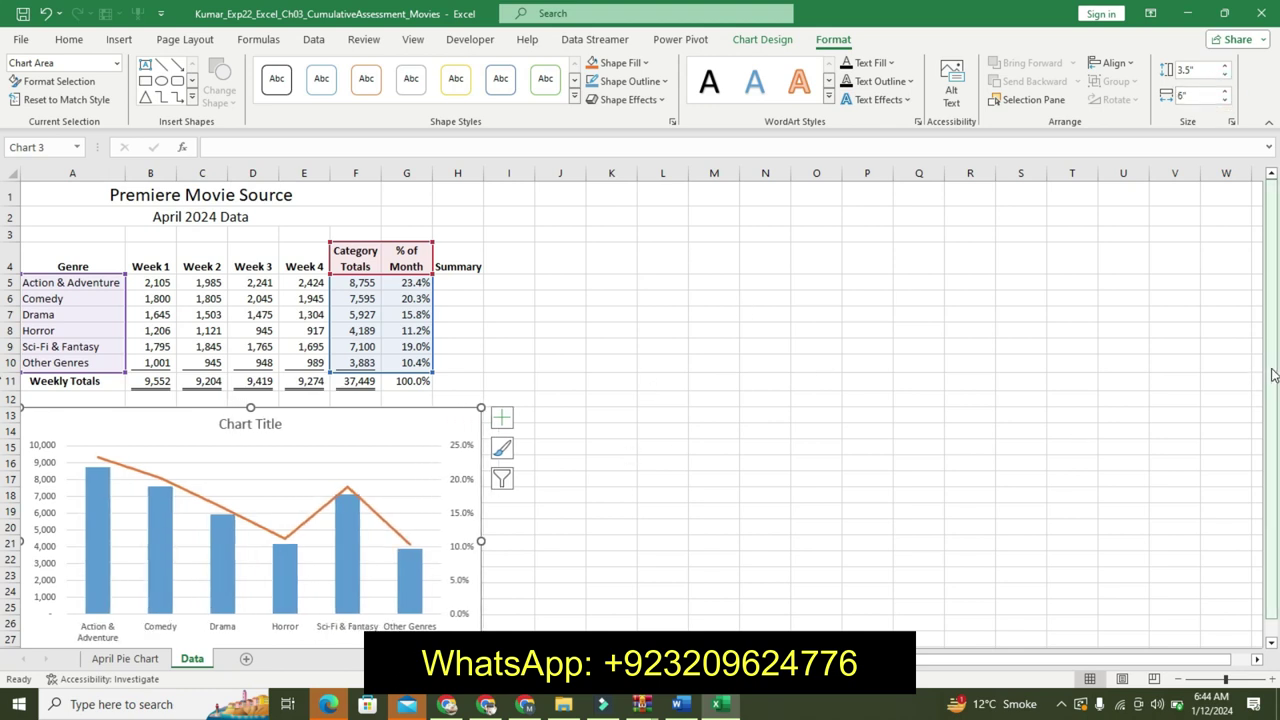
left_click(1271, 644)
left_click(679, 704)
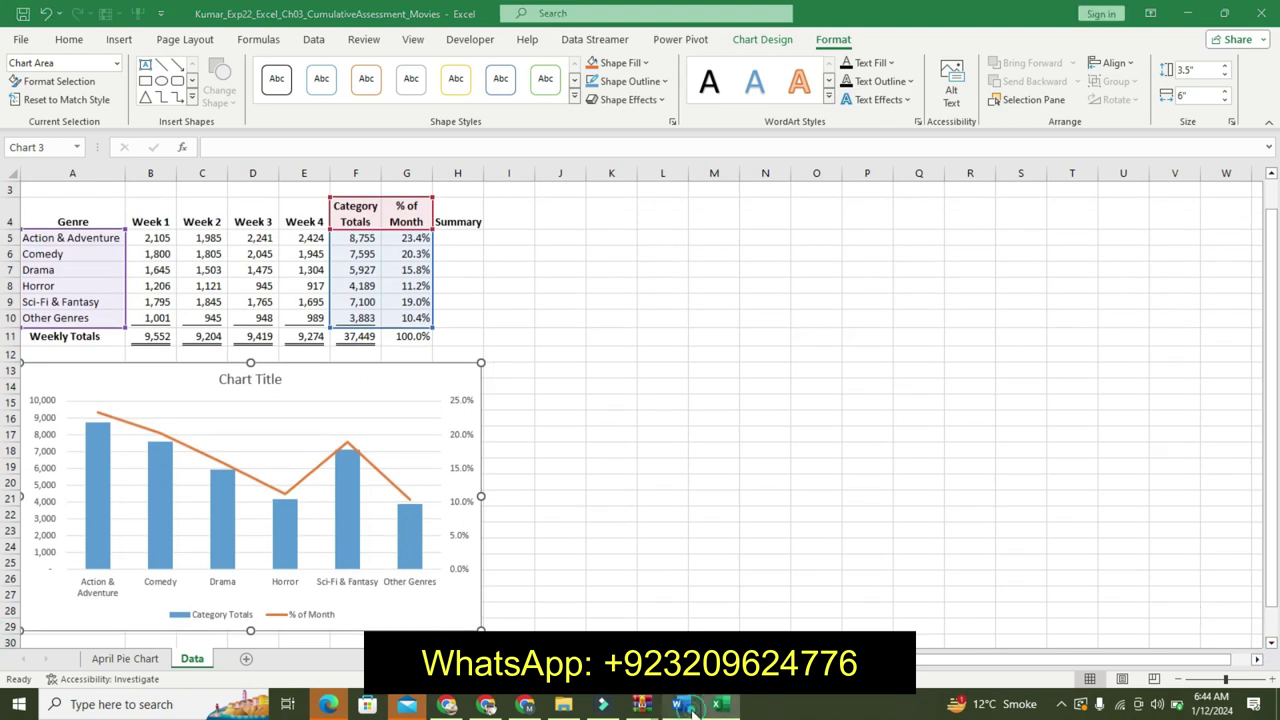
Return step 8 to plain text and make step 9 11 pt, bold and cyan-highlighted.
key("ctrl+z")
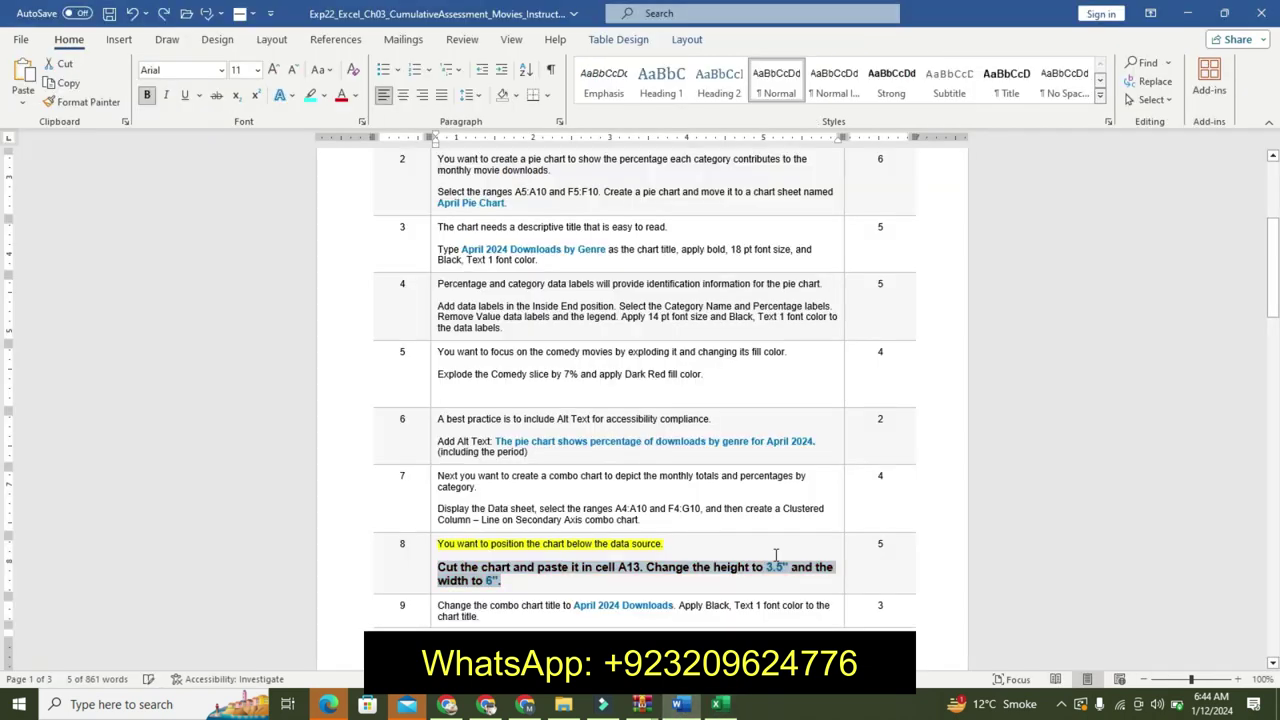
key("ctrl+z")
key("ctrl+z")
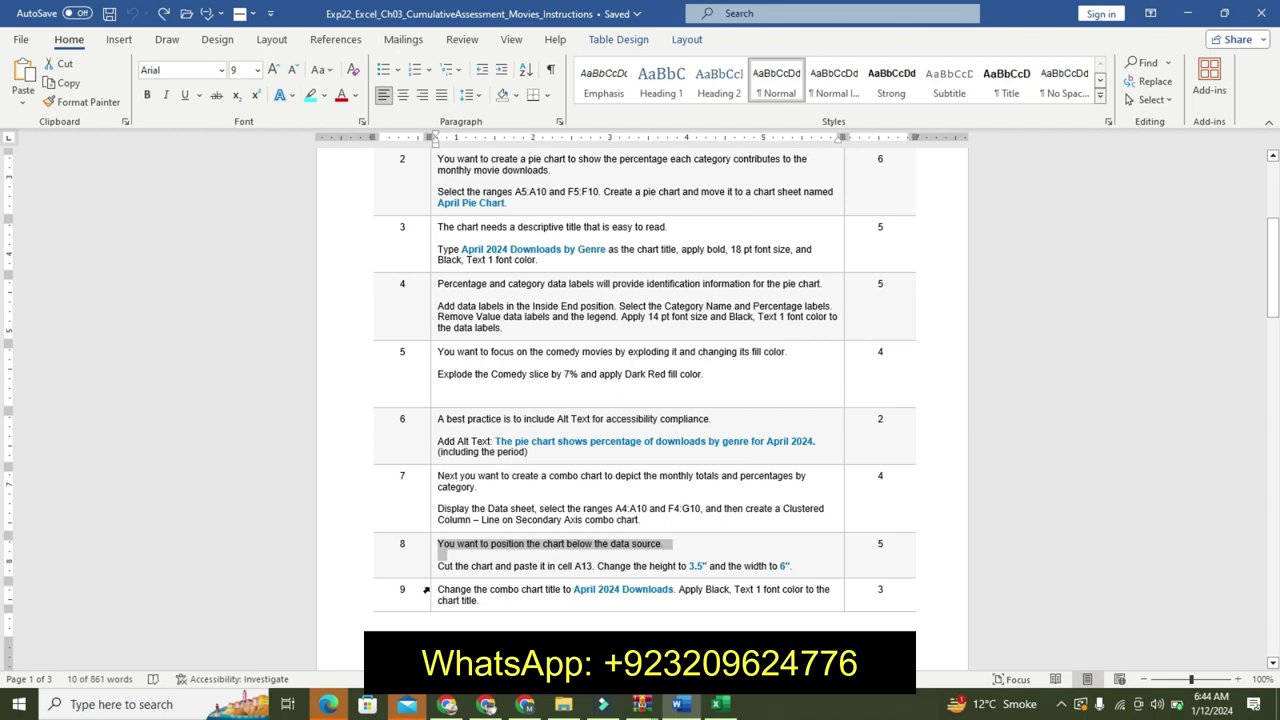
left_click(425, 592)
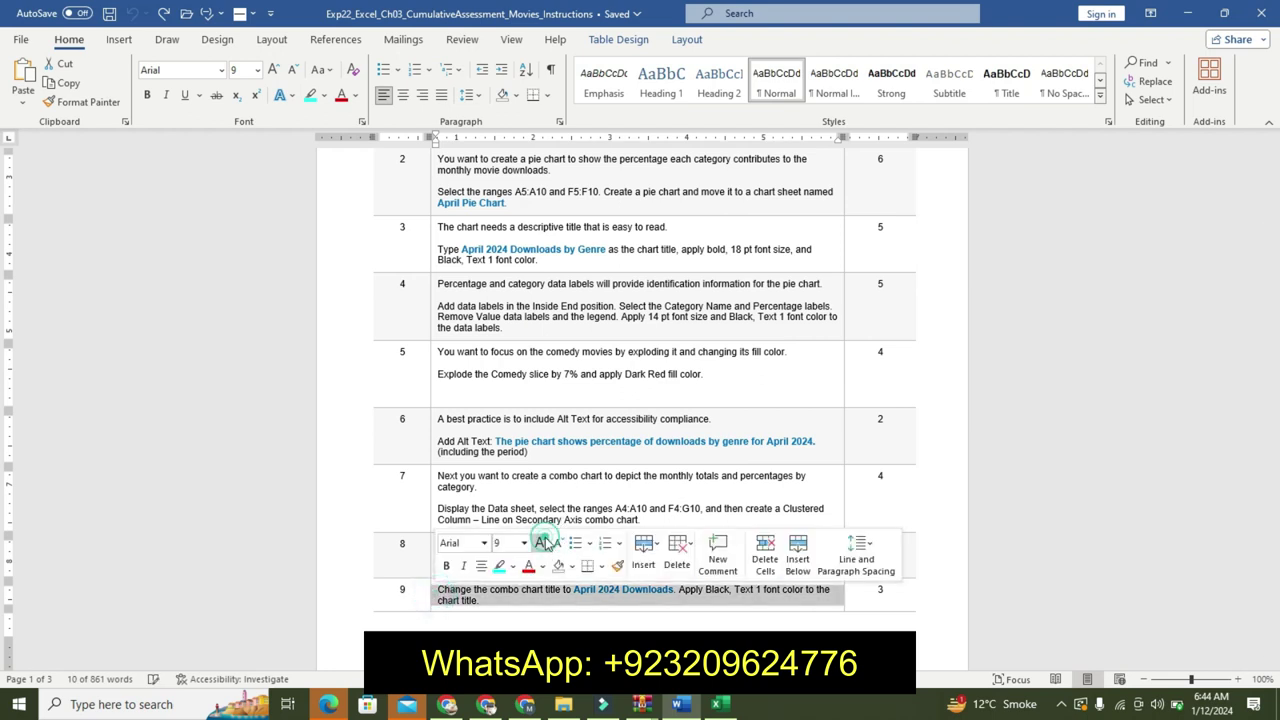
left_click(558, 543)
left_click(558, 543)
left_click(447, 566)
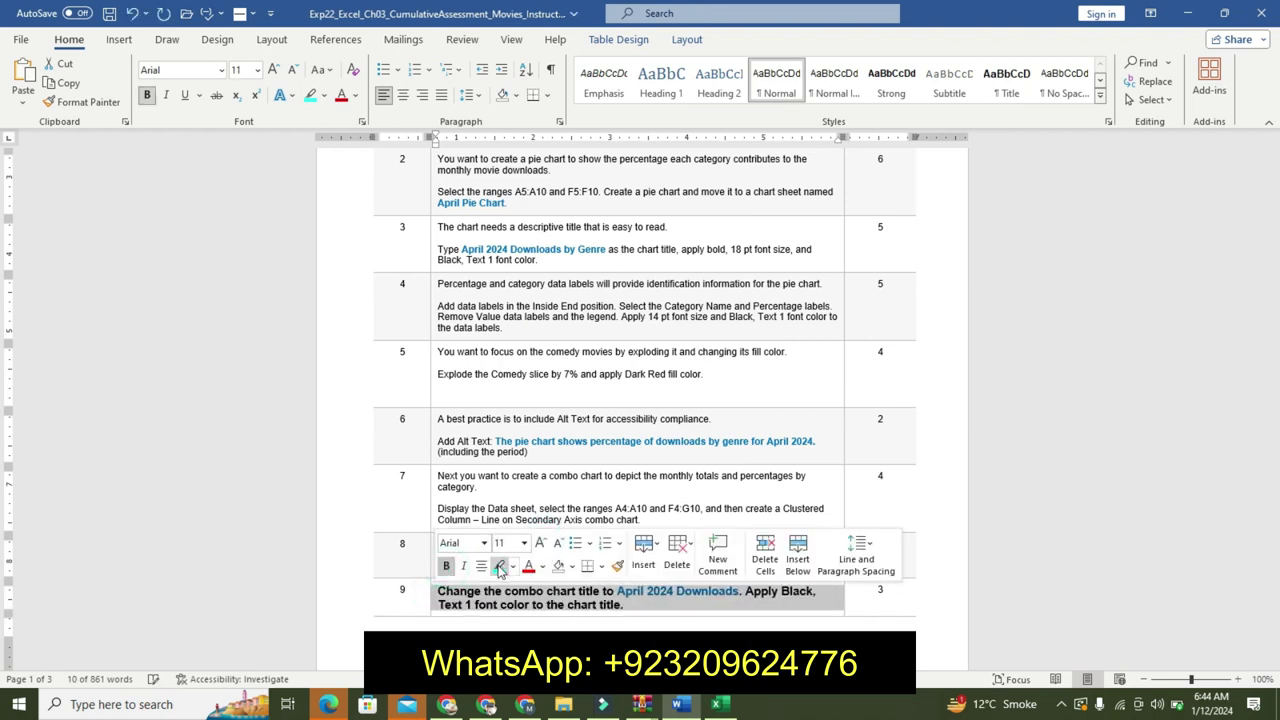
left_click(499, 566)
left_click(440, 584)
Select the phrase 'April 2024 Downloads' in step 9's instruction.
left_click_drag(610, 607, 623, 606)
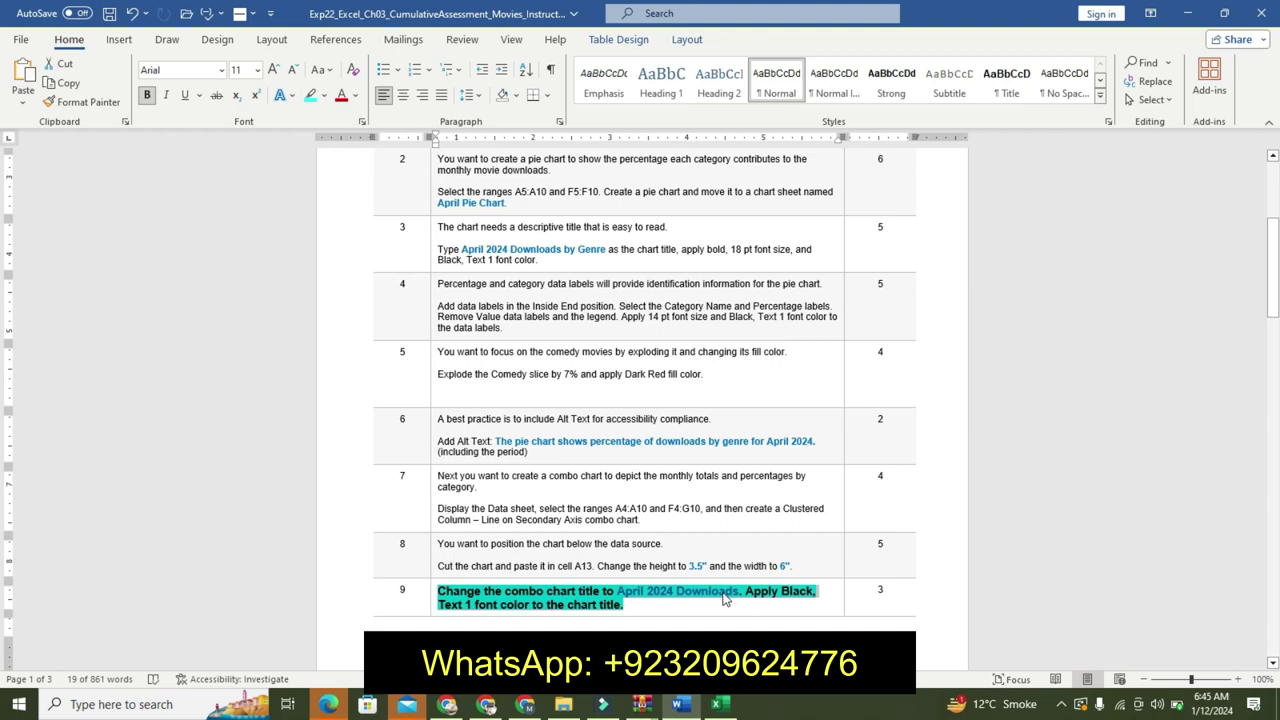
left_click(643, 591)
left_click_drag(617, 591, 738, 591)
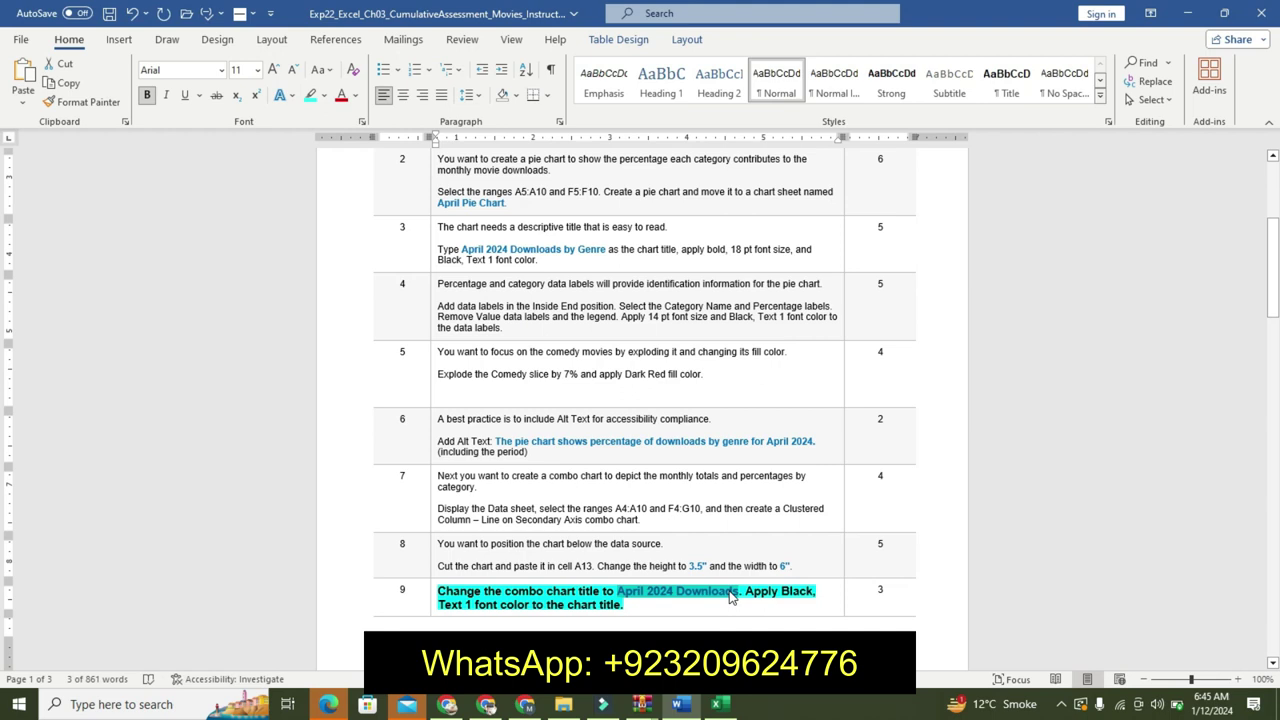
left_click(716, 704)
Retitle the chart 'April 2024 Downloads'.
left_click(250, 379)
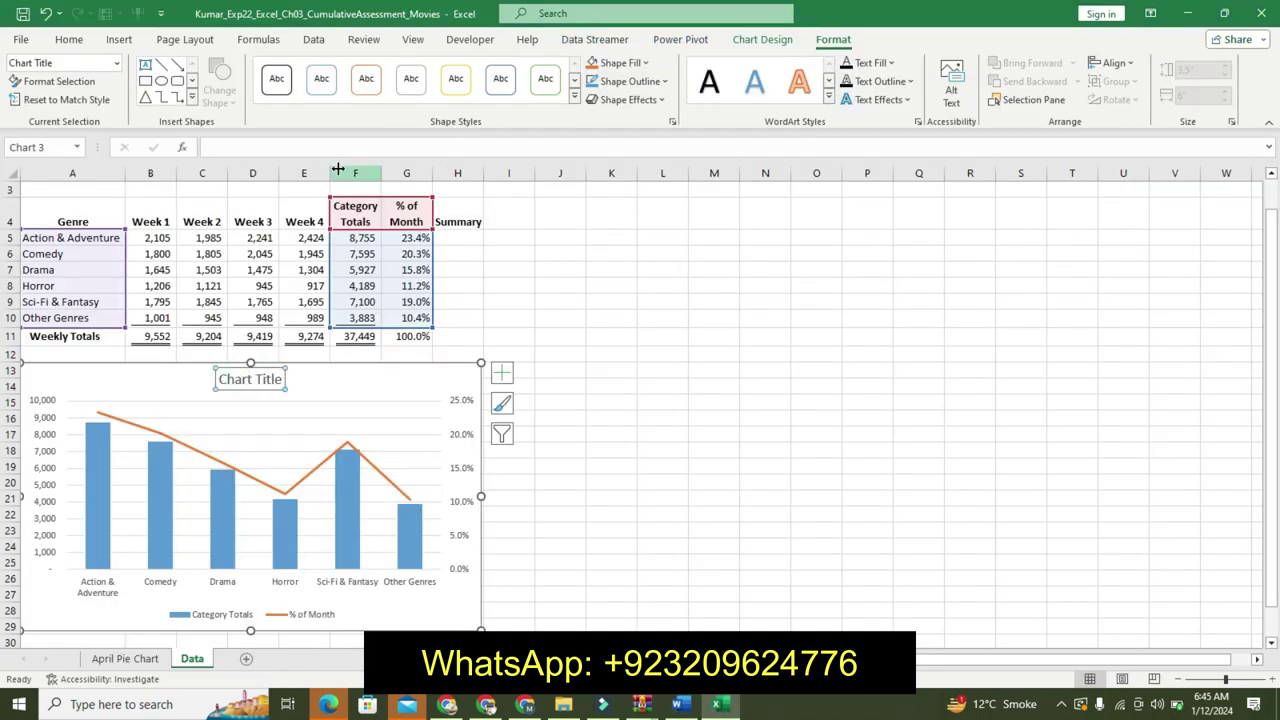
left_click(336, 146)
type("April 2024 Downloads")
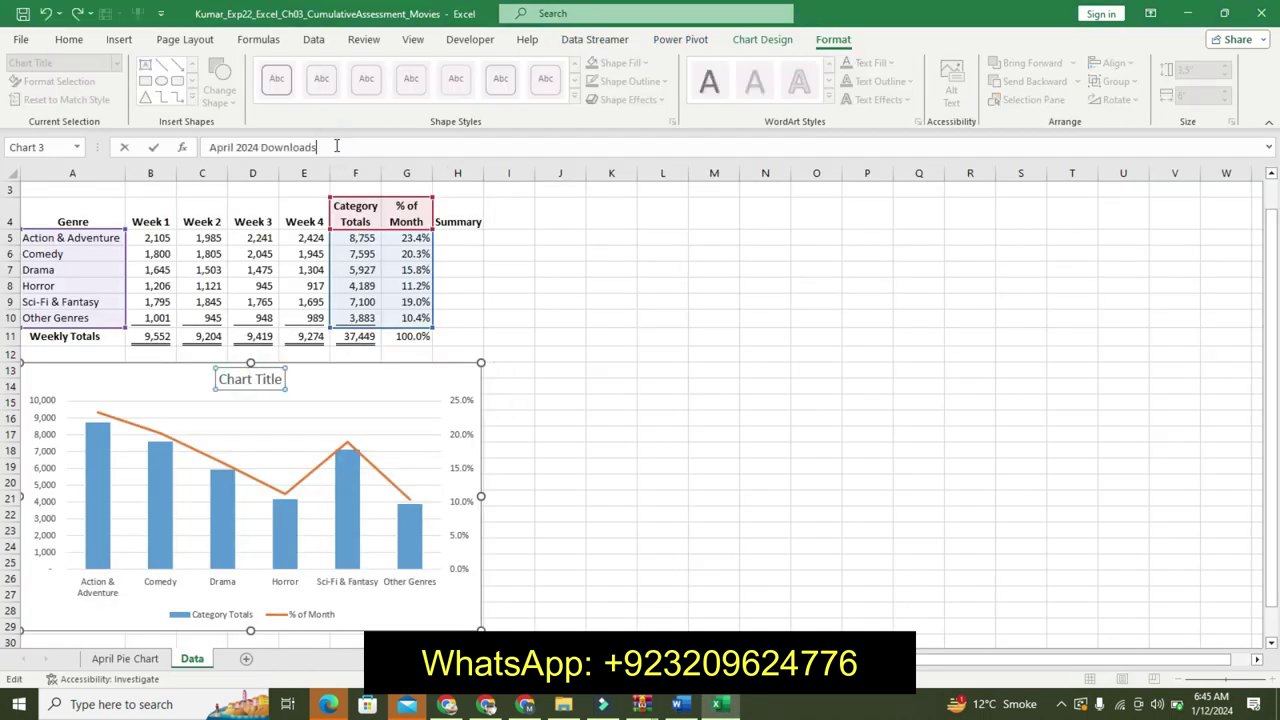
key("Return")
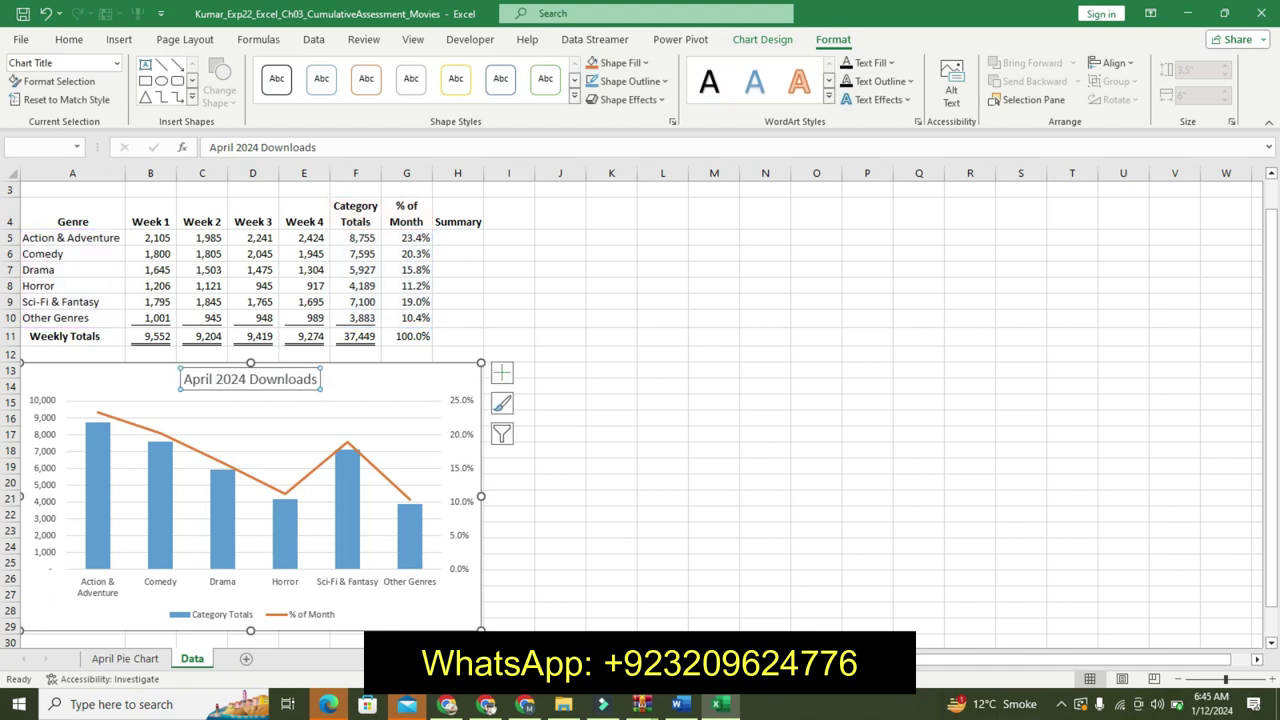
Set the chart title's font colour to Black, Text 1.
left_click(680, 705)
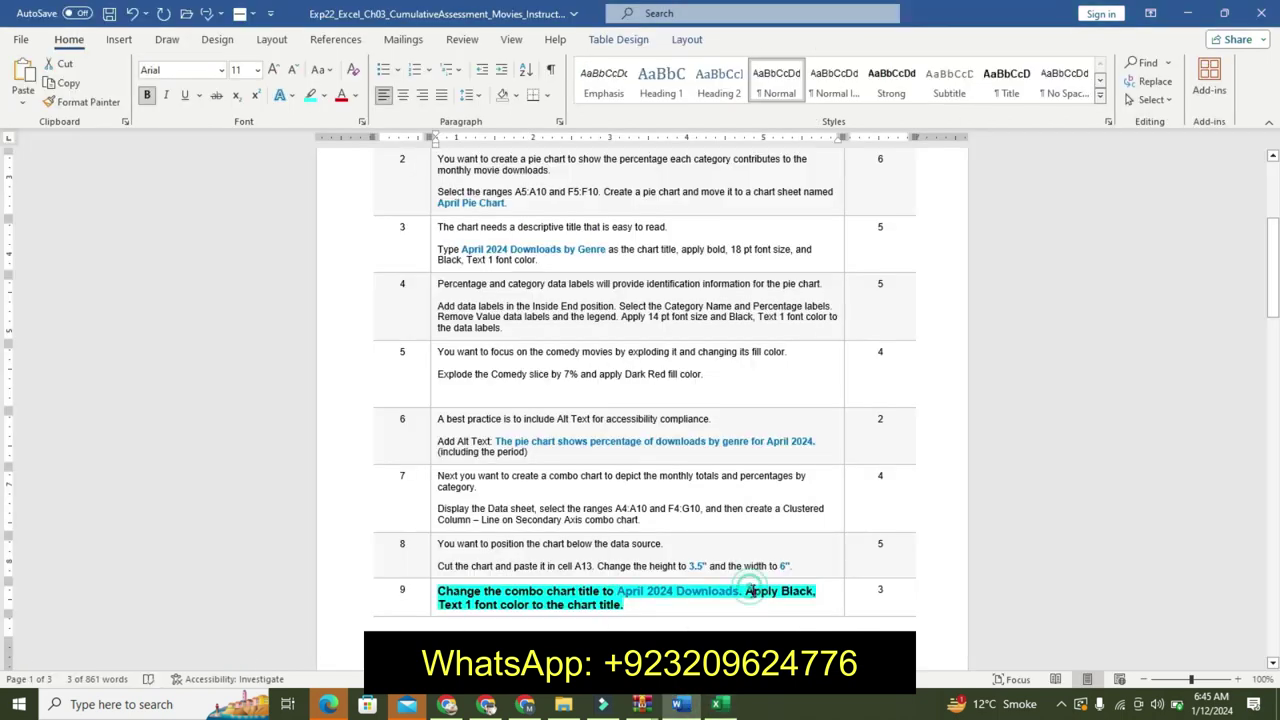
left_click_drag(745, 591, 624, 605)
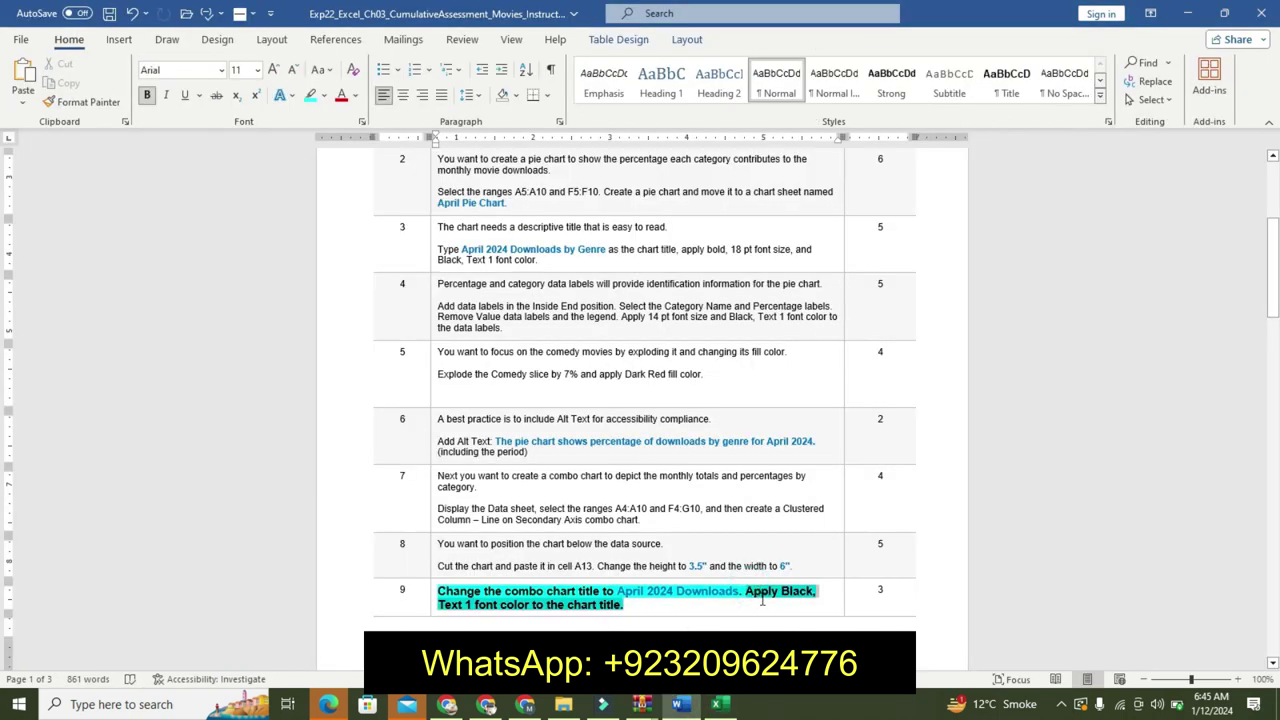
left_click(716, 706)
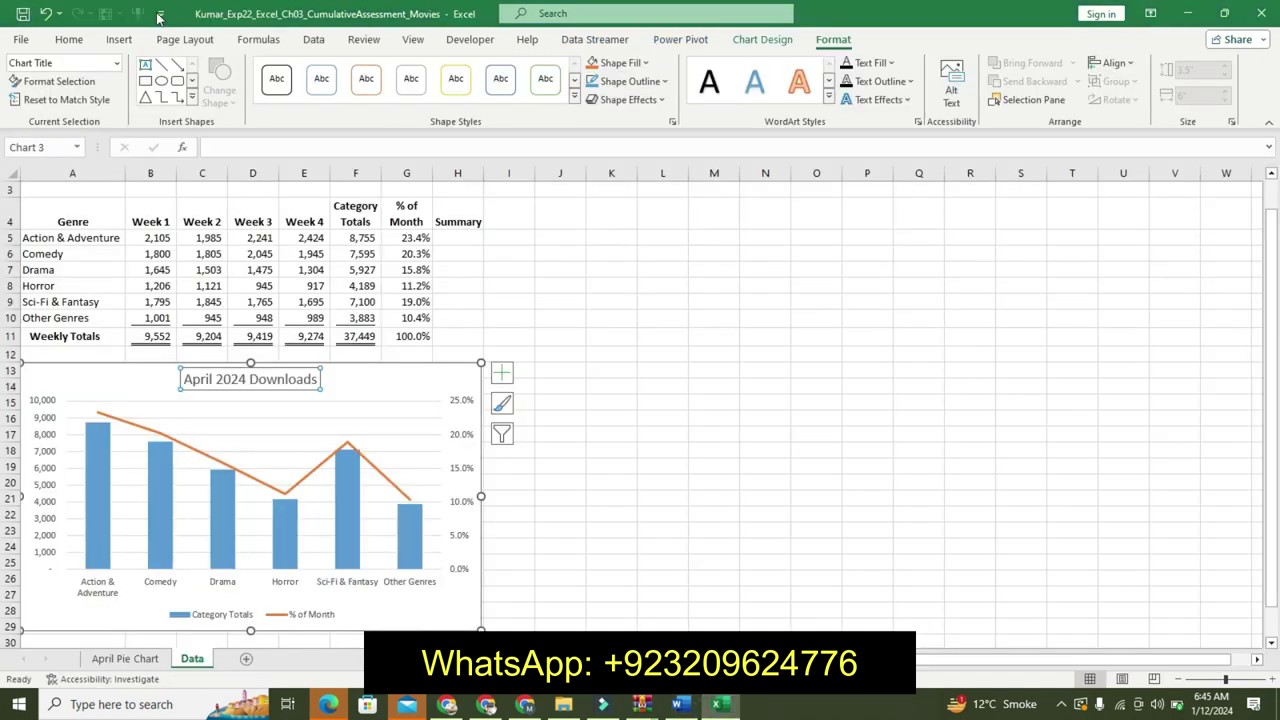
left_click(62, 40)
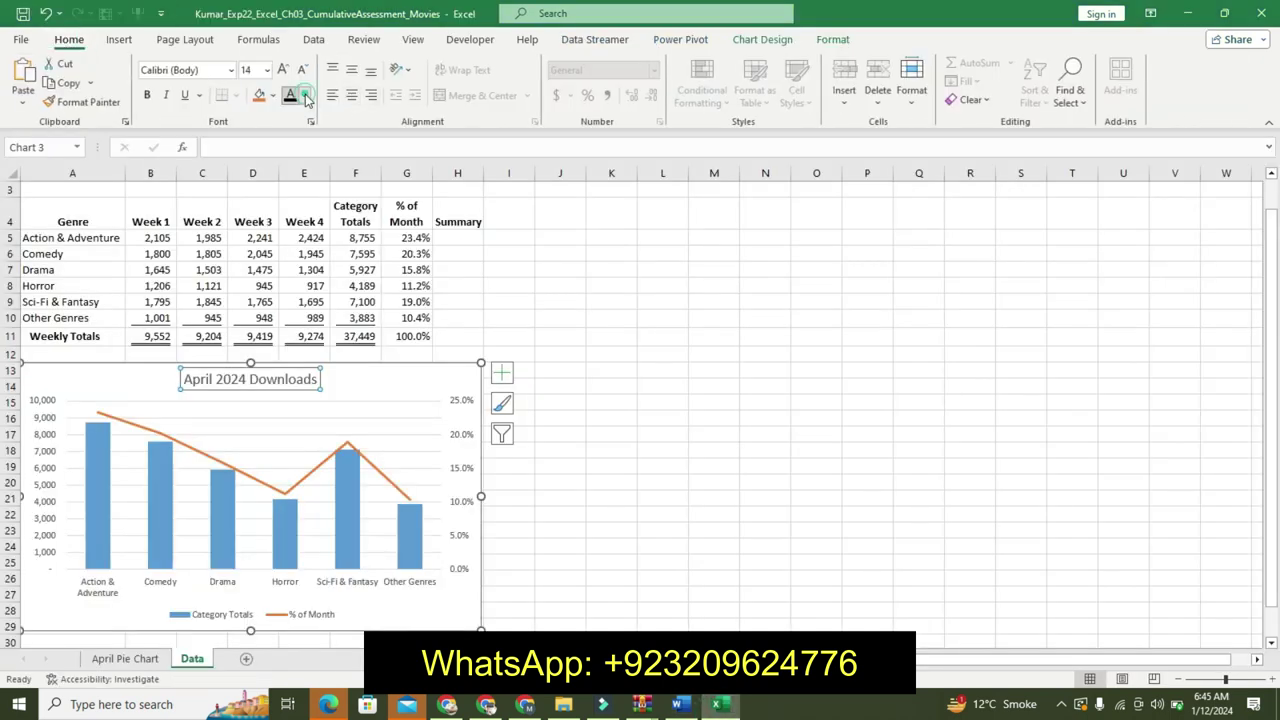
left_click(304, 95)
left_click(305, 162)
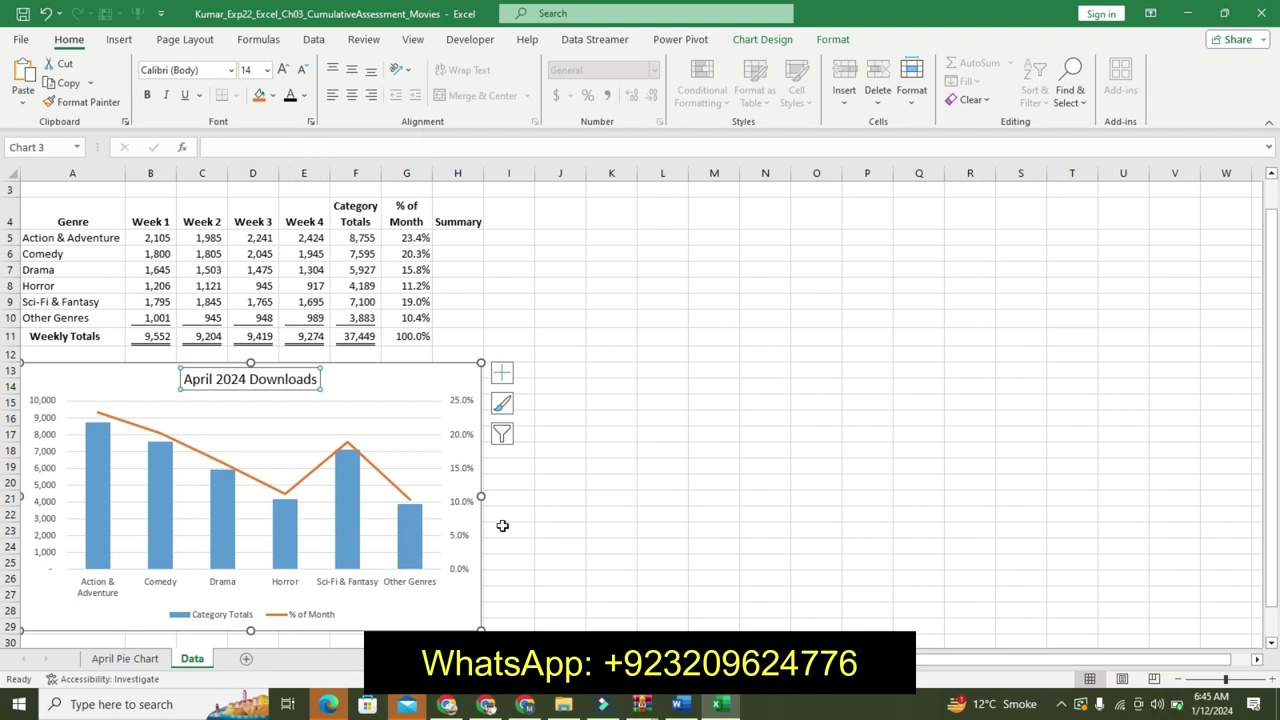
left_click(680, 705)
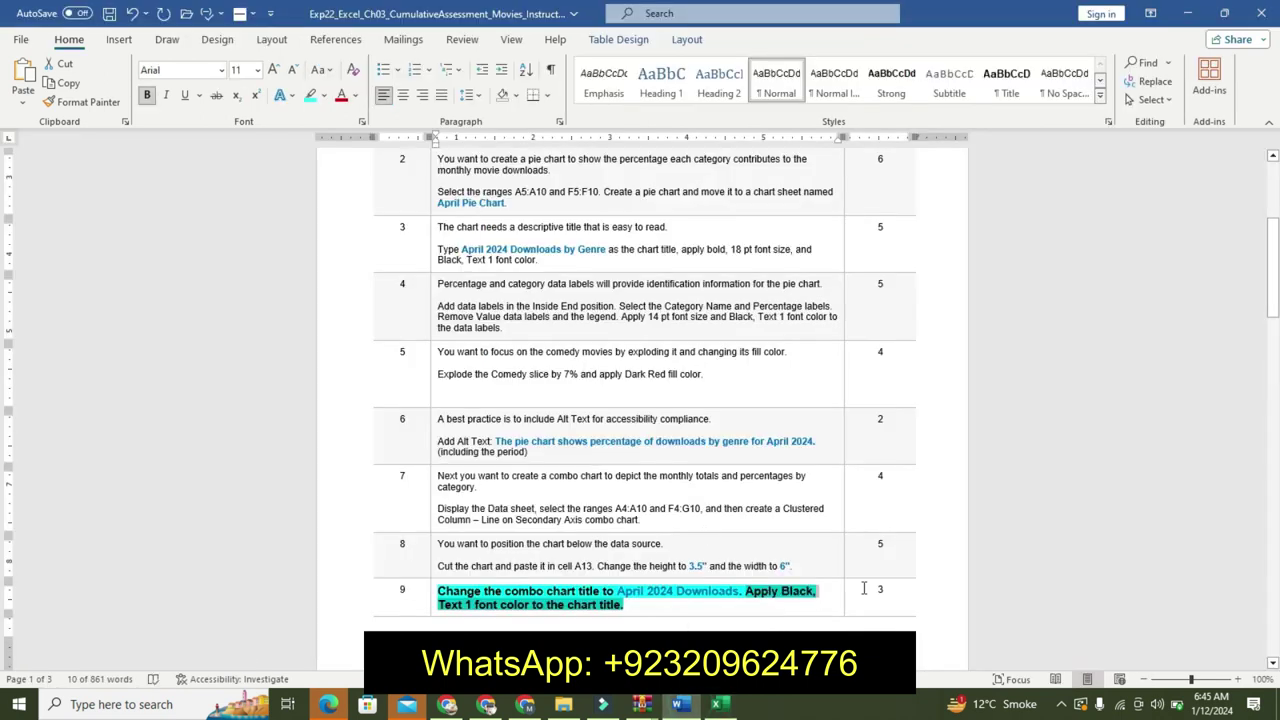
Remove the emphasis from step 9's instructions.
key("ctrl+z")
key("ctrl+z")
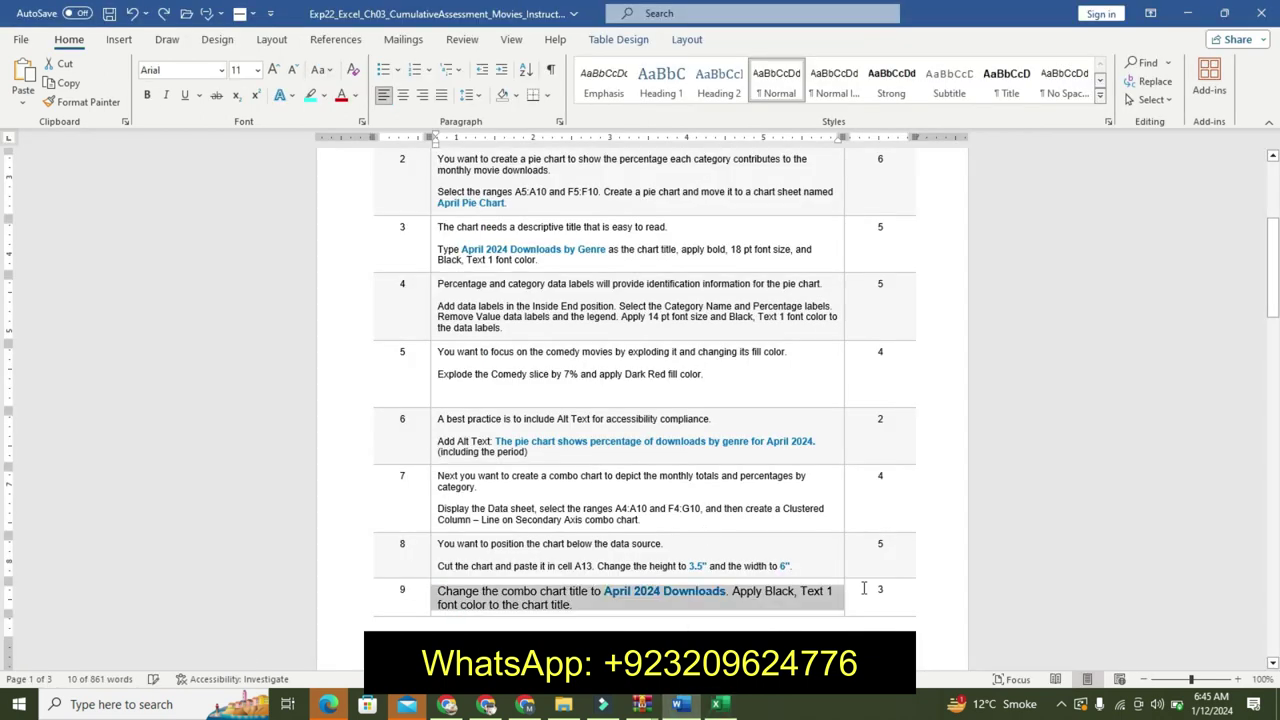
key("ctrl+z")
left_click(864, 588)
left_click_drag(1274, 300, 1274, 420)
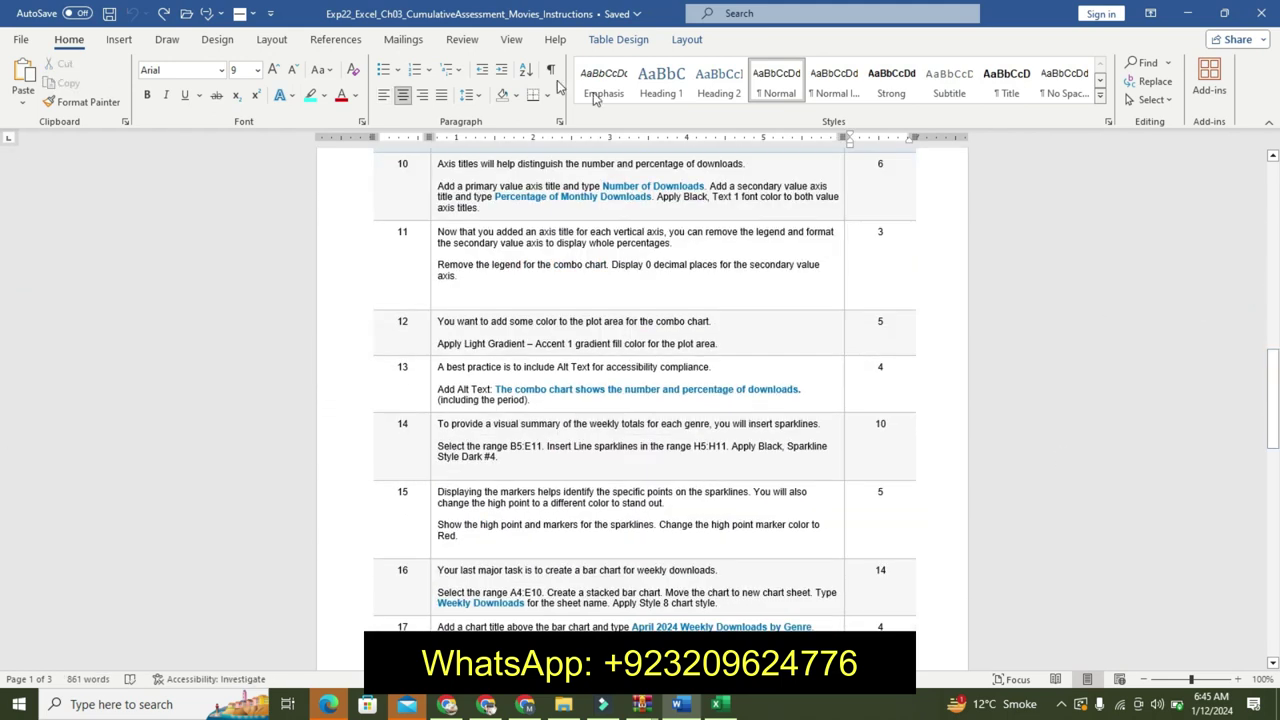
Highlight step 10's intro sentence yellow and make its details 11 pt, bold, turquoise.
triple_click(440, 163)
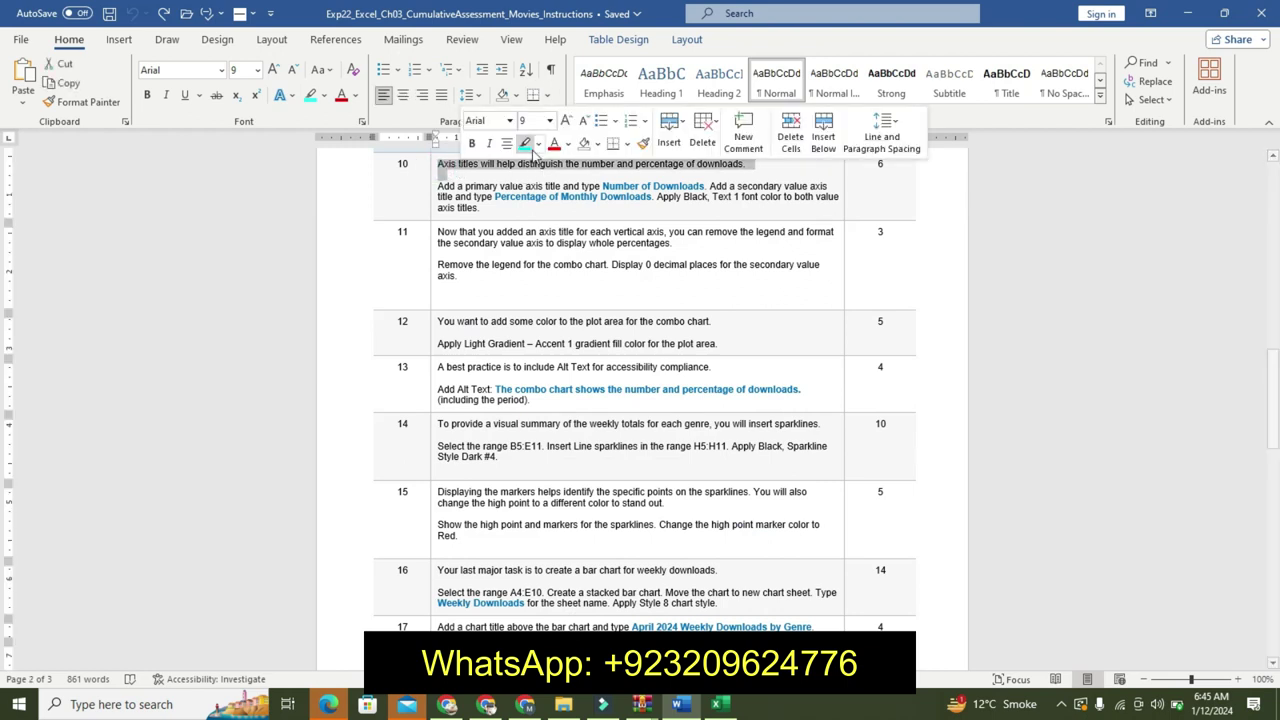
left_click(539, 143)
left_click(532, 165)
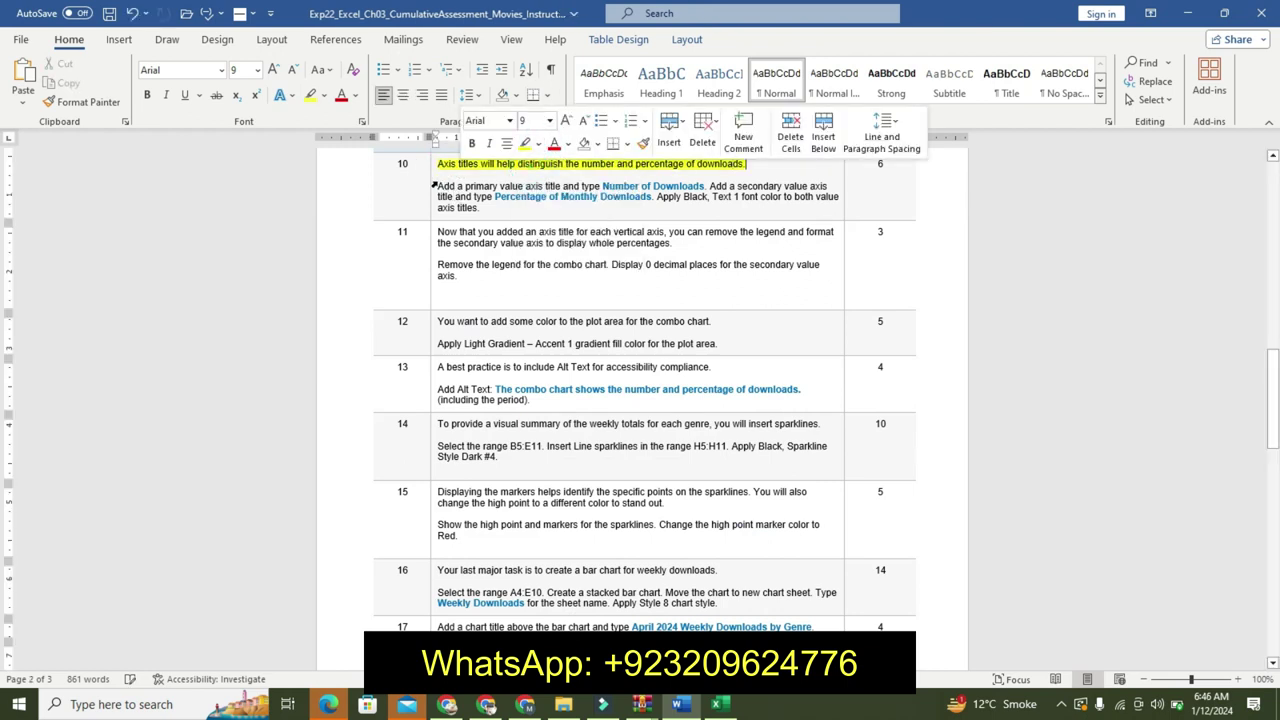
left_click_drag(440, 185, 481, 207)
left_click(590, 160)
left_click(590, 160)
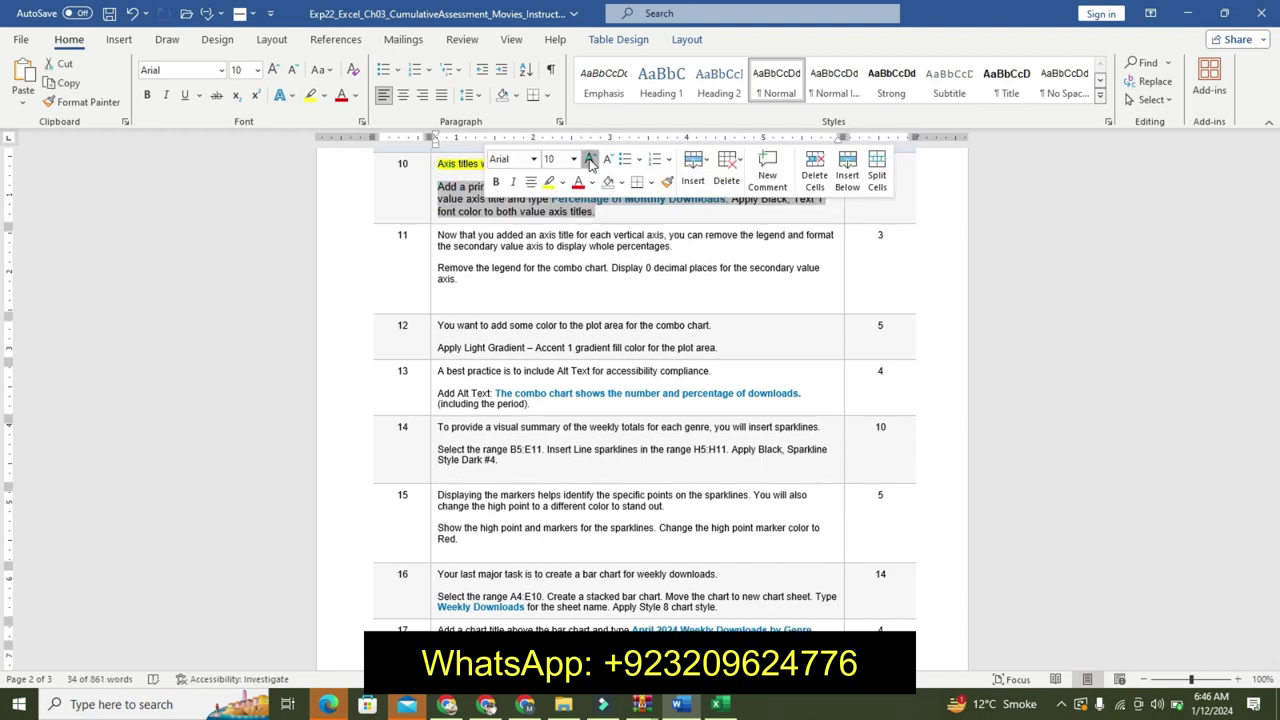
left_click(496, 182)
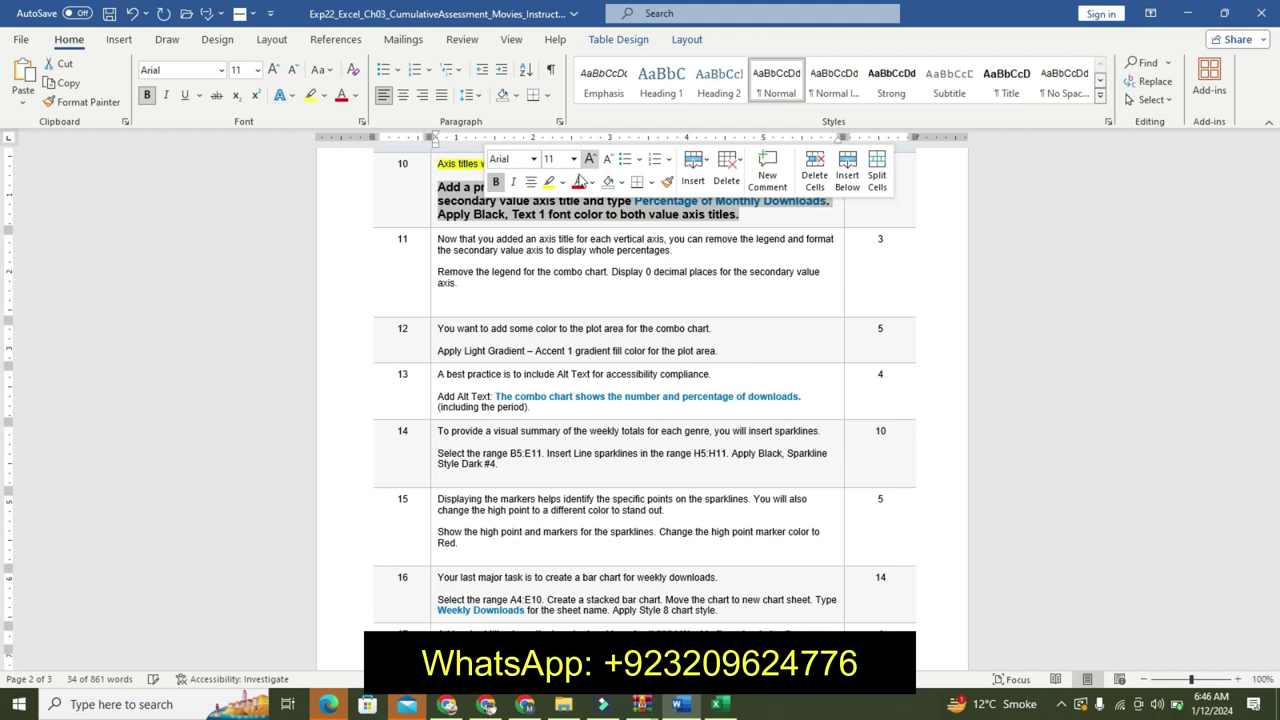
left_click(566, 184)
left_click(600, 200)
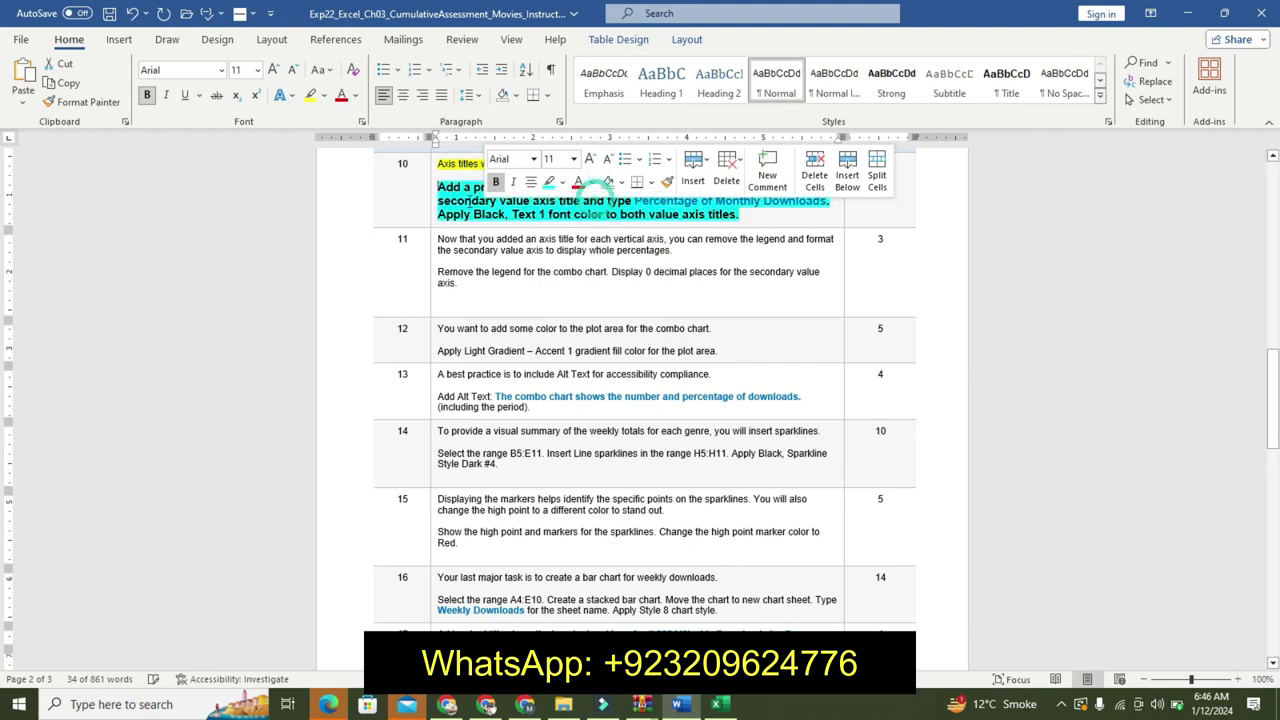
left_click(446, 188)
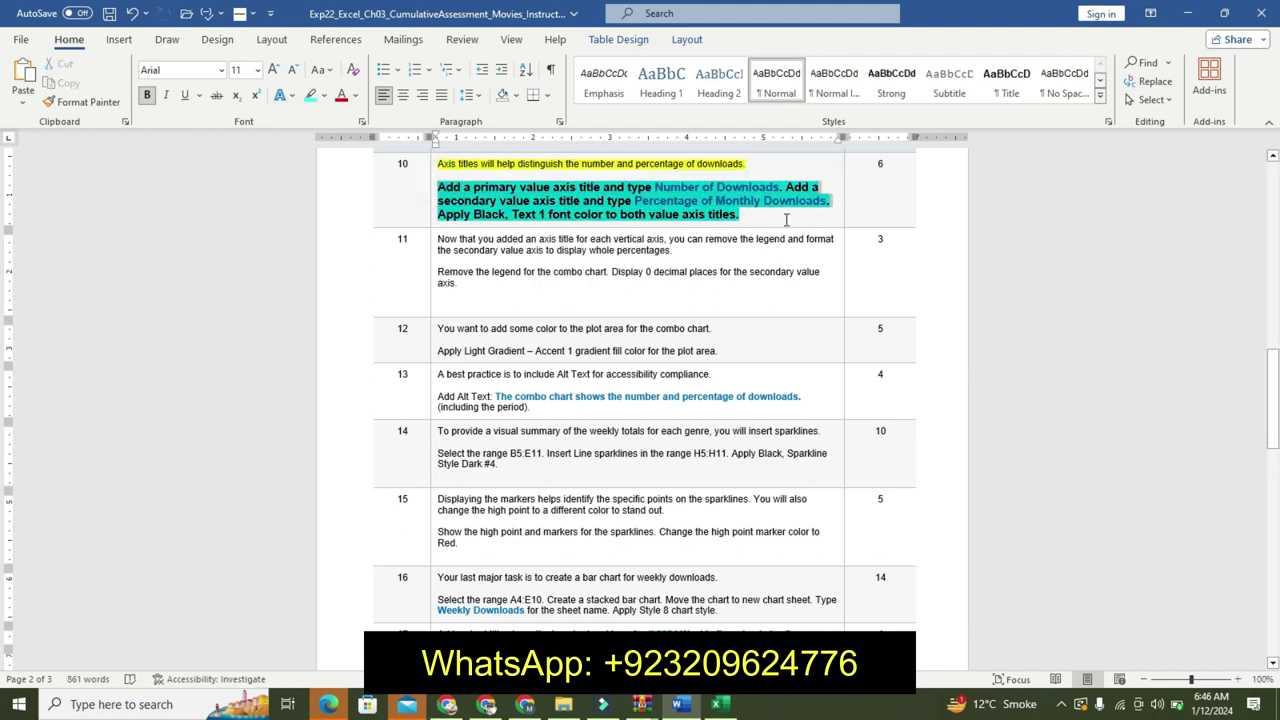
Select the phrase 'Number of Downloads' in step 10.
triple_click(508, 224)
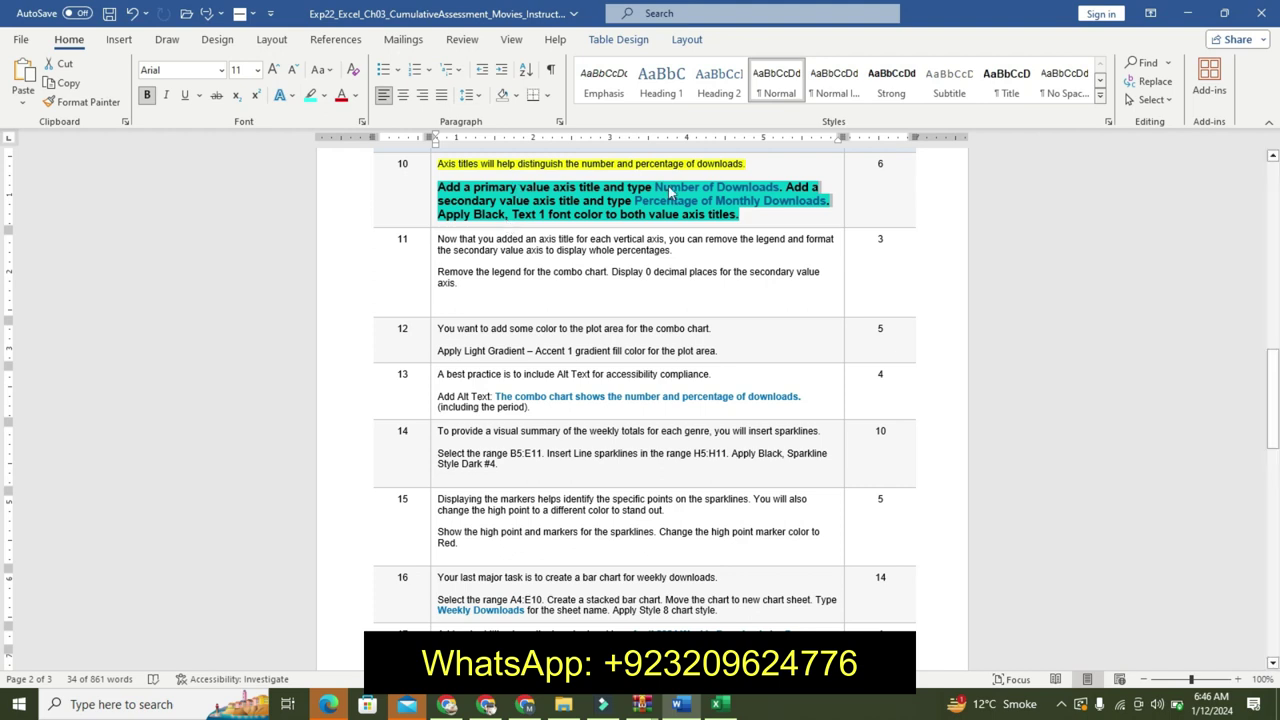
left_click(656, 187)
left_click_drag(656, 187, 751, 193)
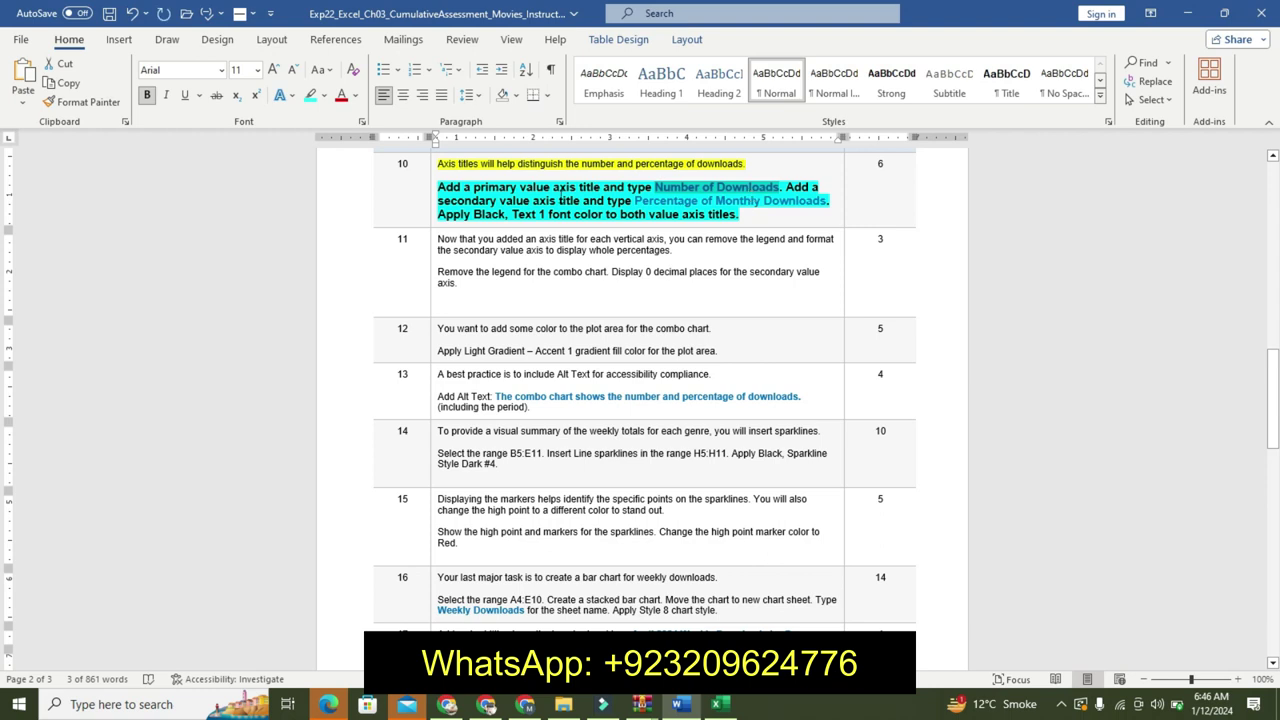
left_click(716, 704)
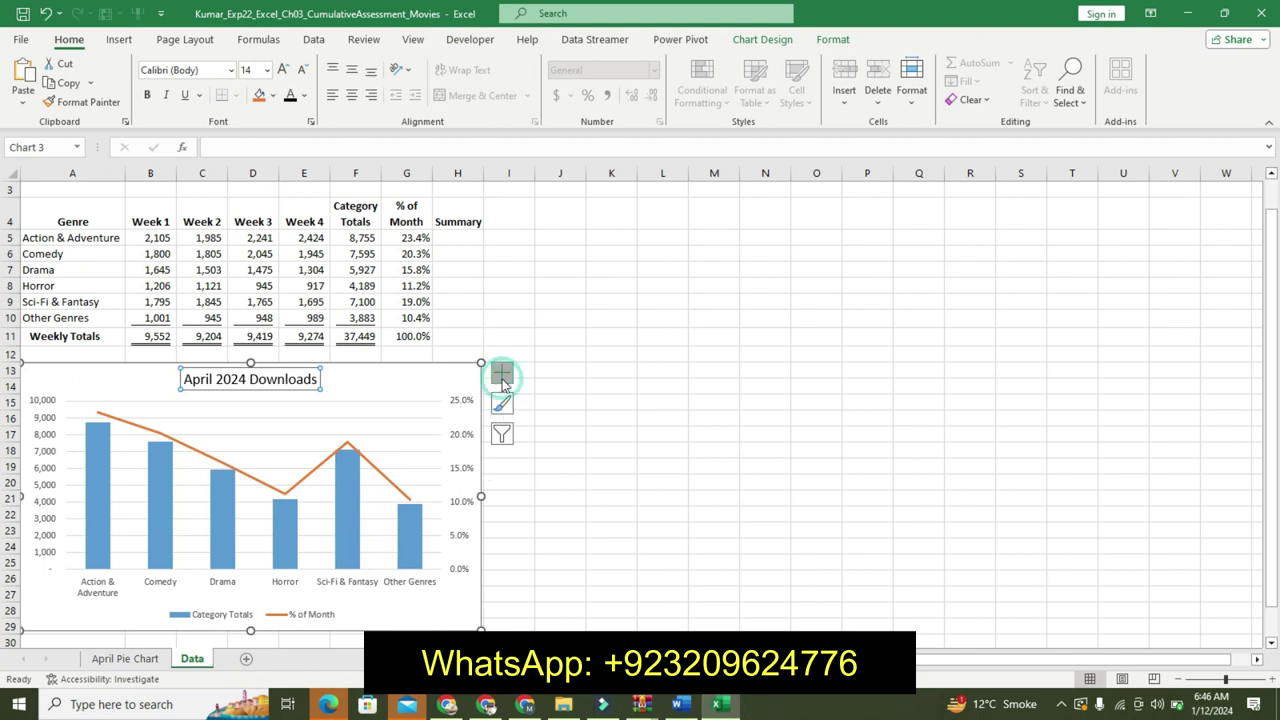
Add a primary vertical axis title and type 'Number of Downloads' for it.
left_click(502, 373)
left_click(643, 410)
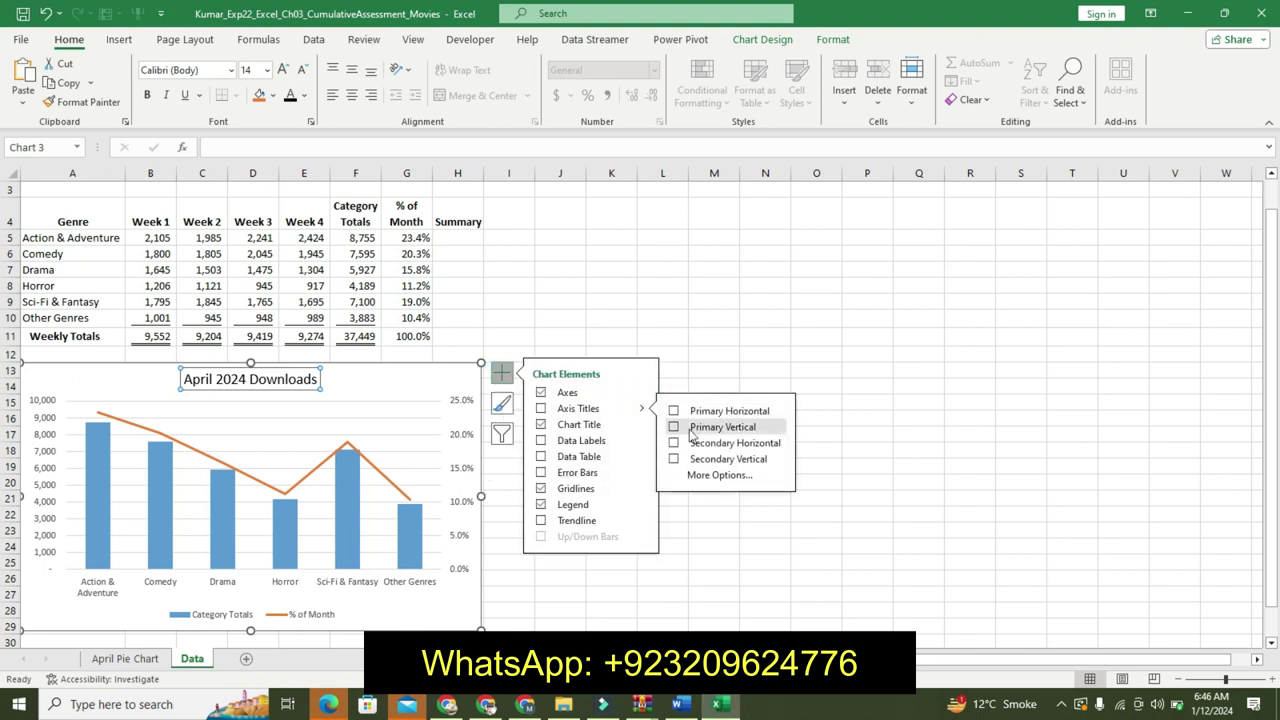
left_click(673, 427)
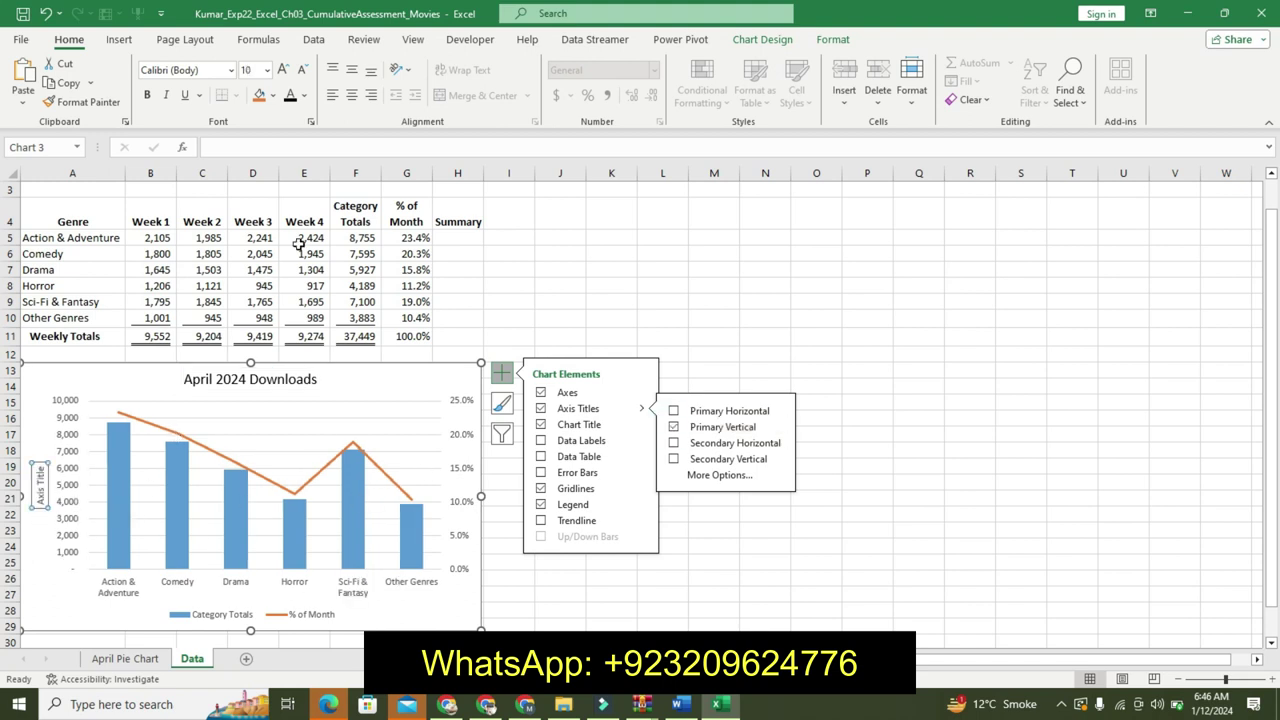
left_click(258, 148)
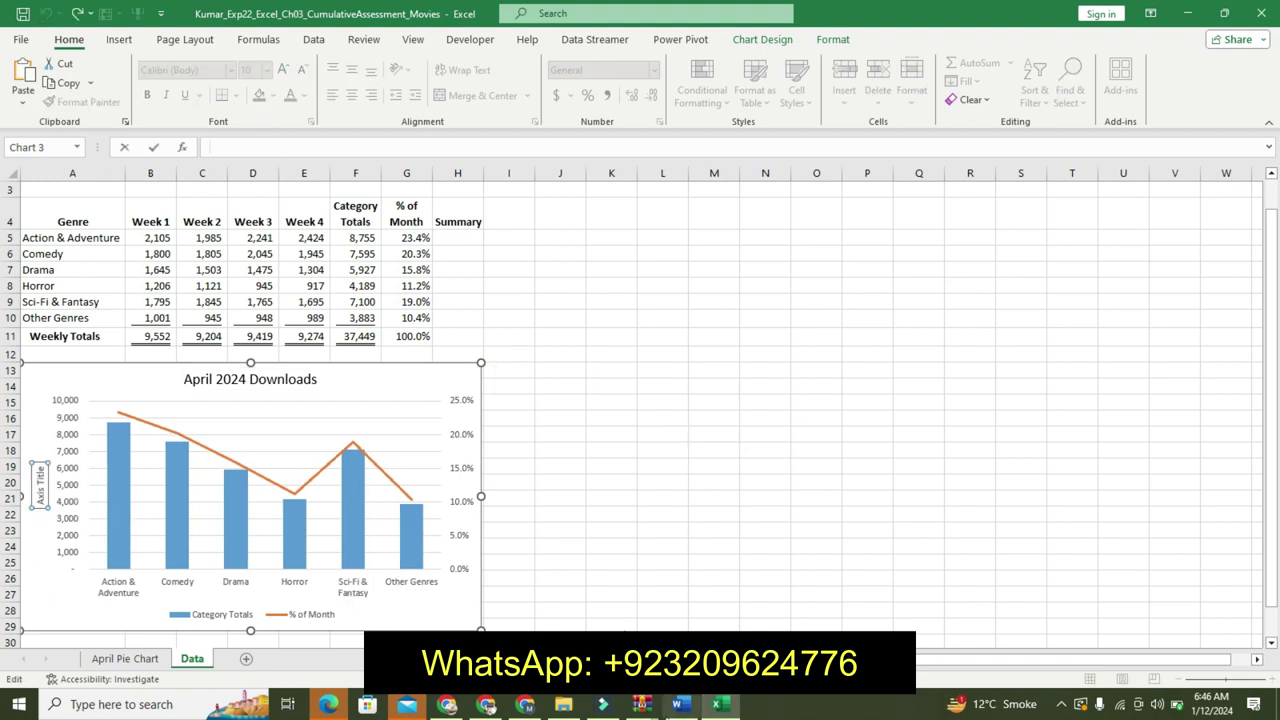
left_click(680, 704)
left_click(705, 706)
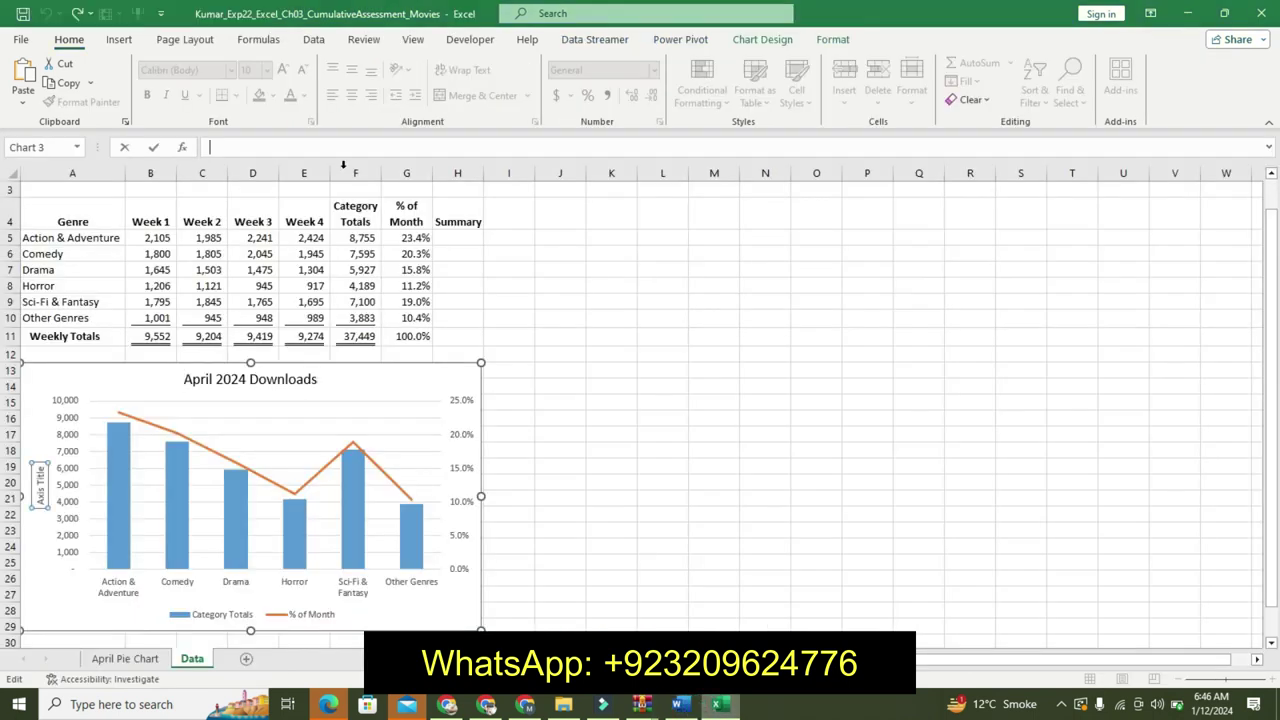
type("Number of Downloads")
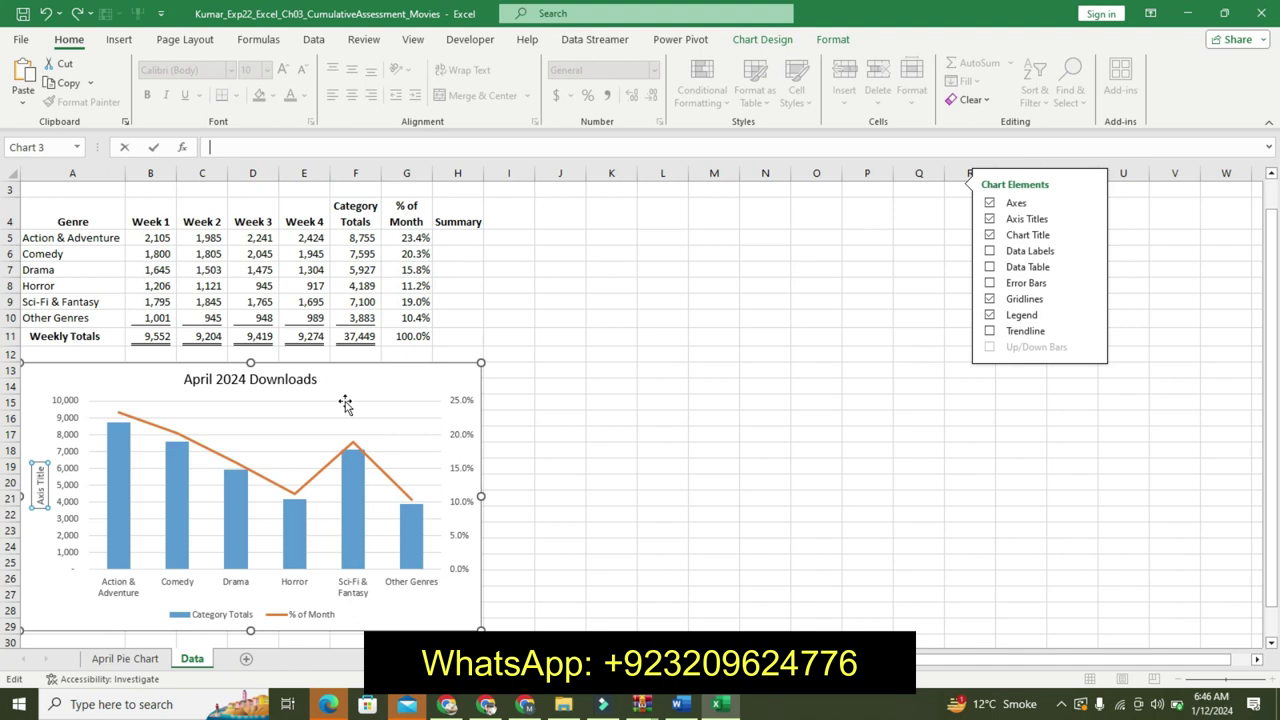
Commit the 'Number of Downloads' axis title and select 'Percentage of Monthly Downloads' in Word.
left_click(782, 328)
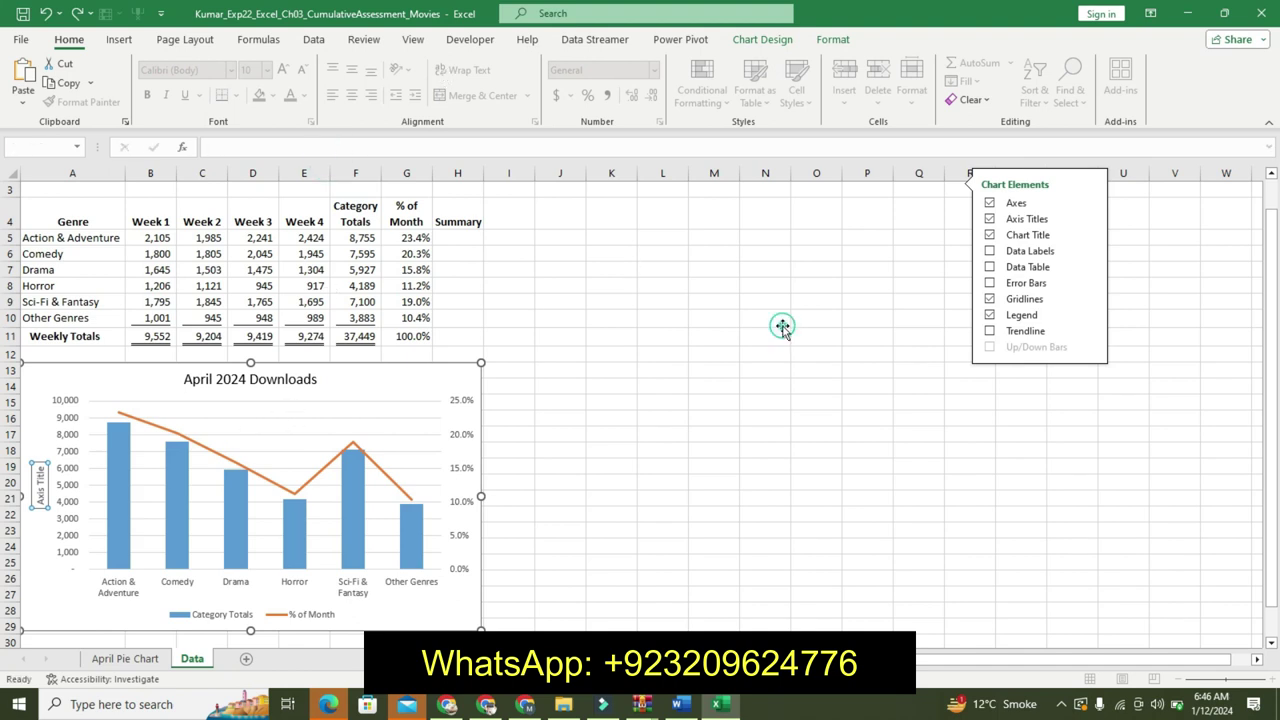
left_click(389, 374)
left_click(679, 704)
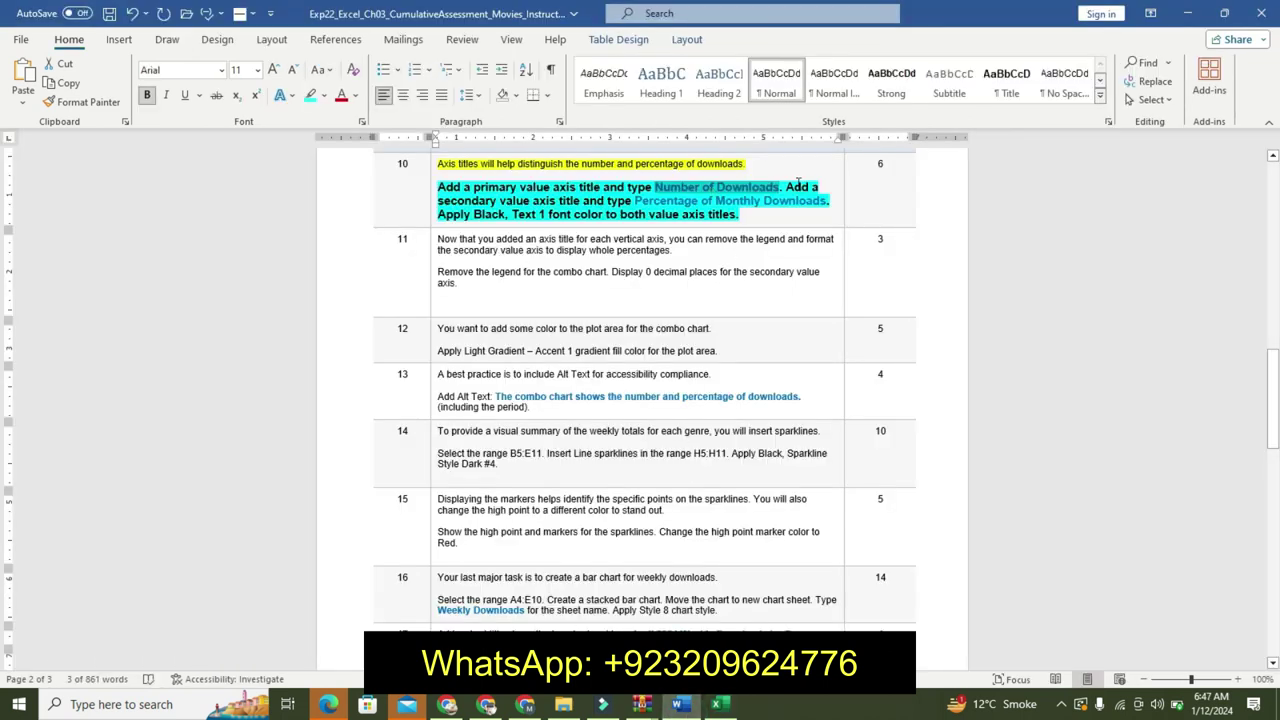
mouse_move(655, 187)
left_mouse_down()
mouse_move(655, 201)
mouse_move(805, 204)
left_mouse_up()
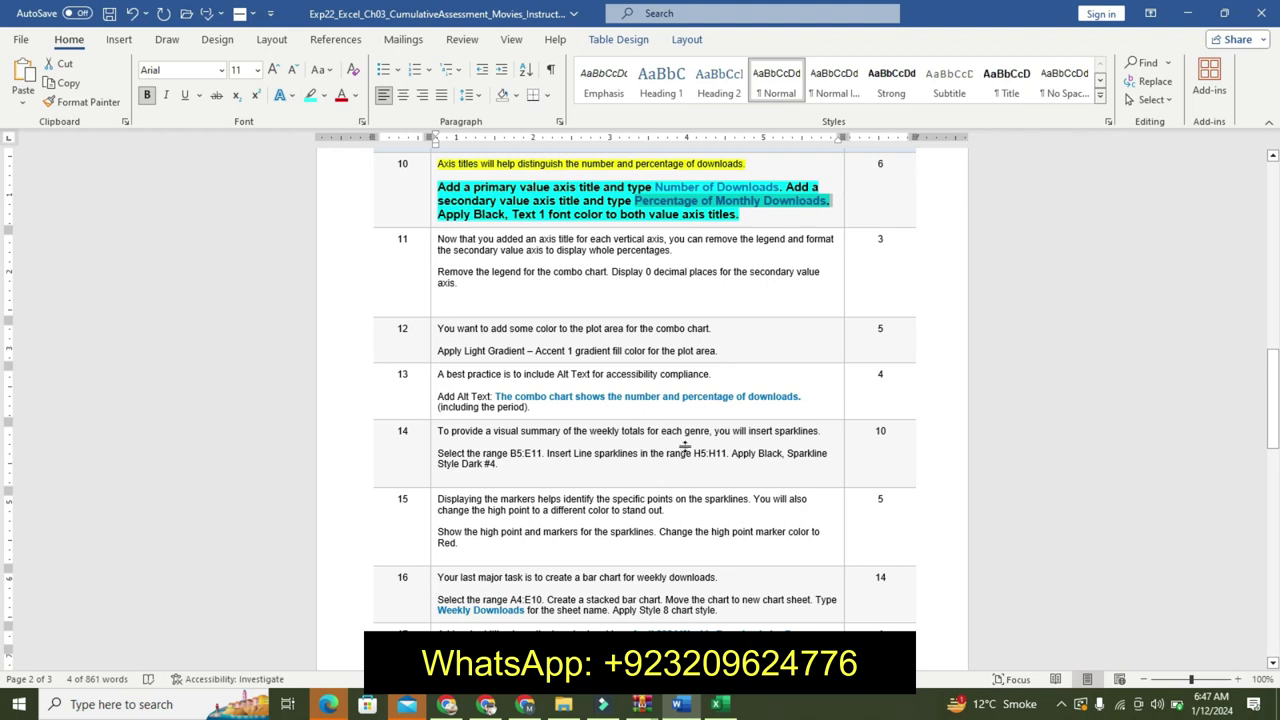
Add a secondary vertical axis title reading 'Percentage of Monthly Downloads.'.
left_click(724, 705)
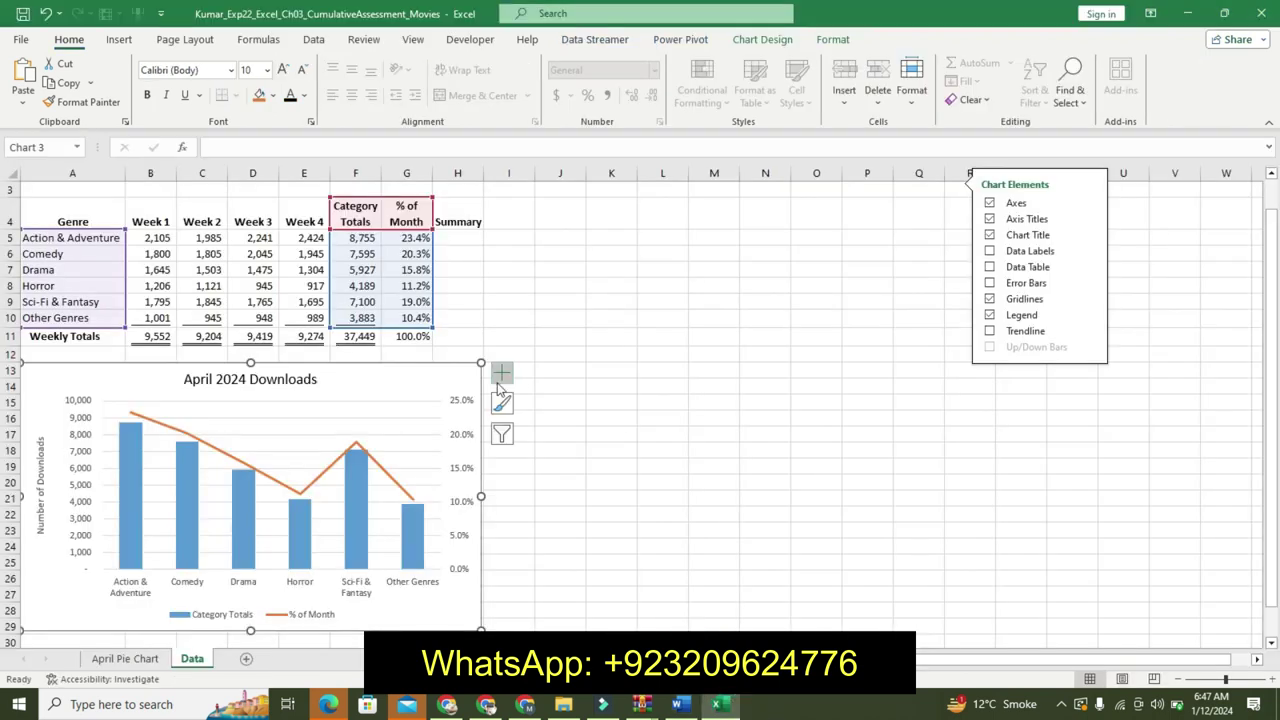
left_click(502, 373)
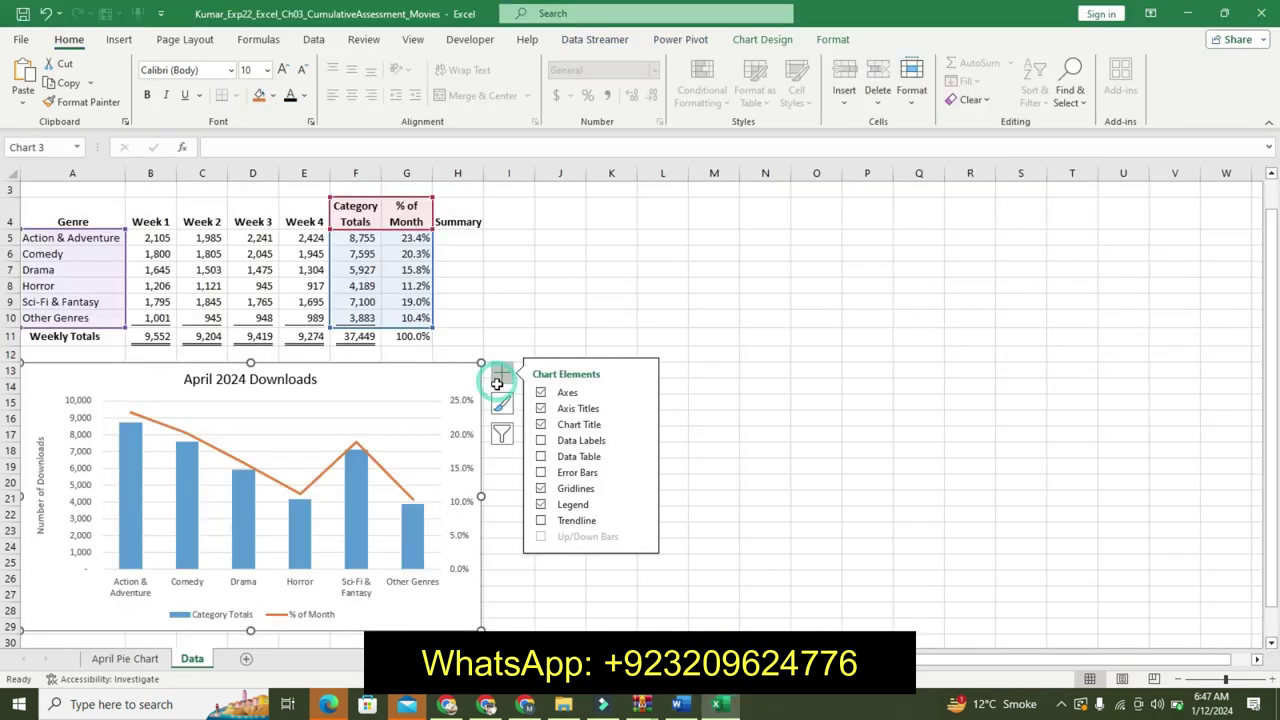
left_click(641, 408)
left_click(674, 459)
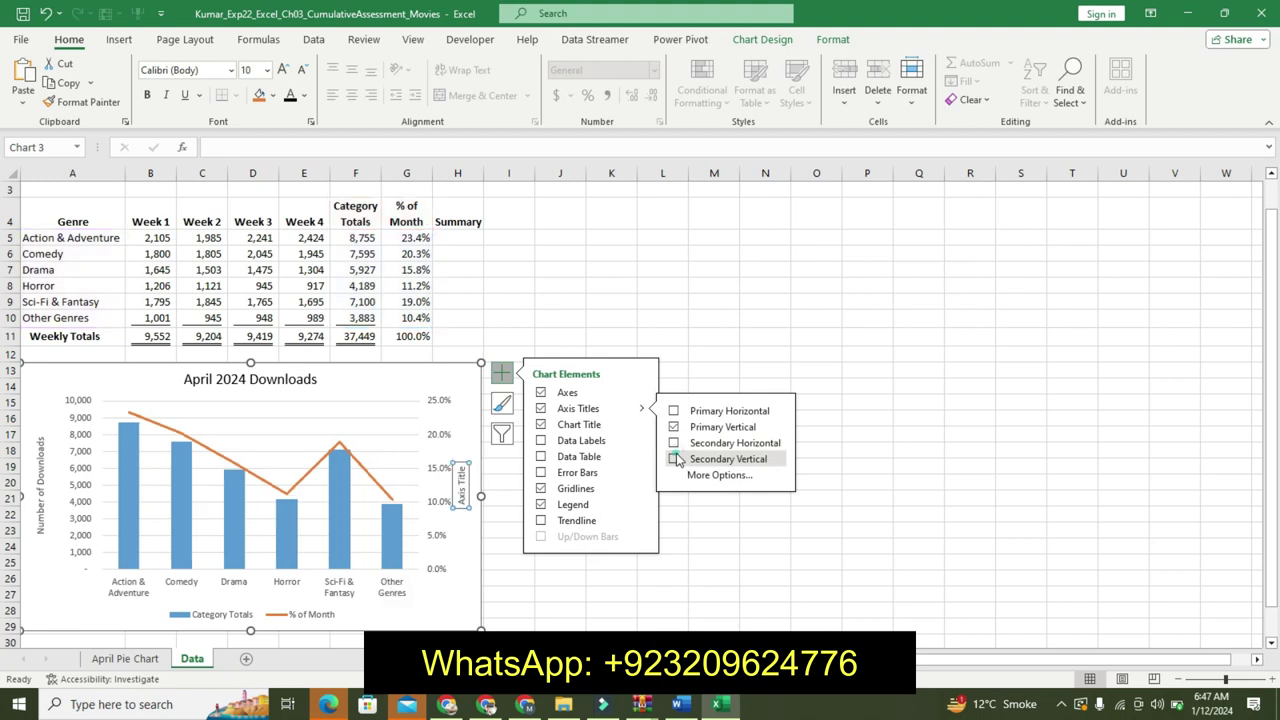
left_click(353, 147)
type("Percentage of Monthly Downloads.")
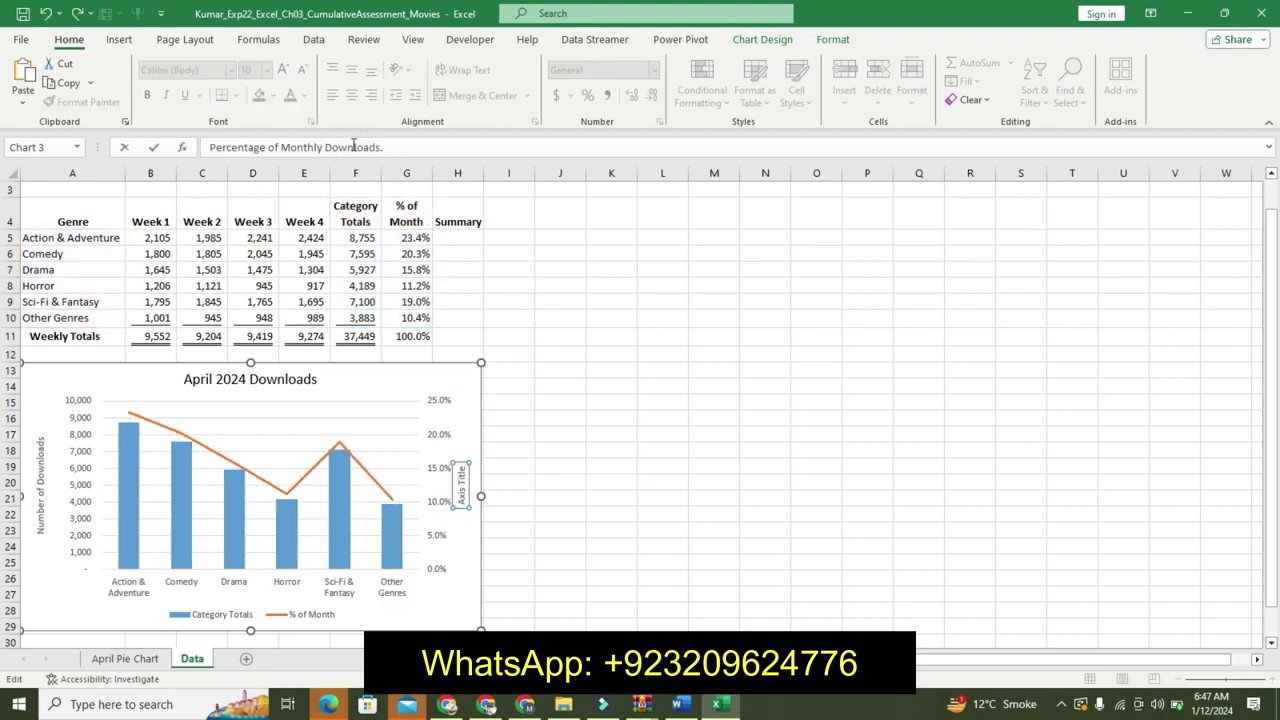
key("Return")
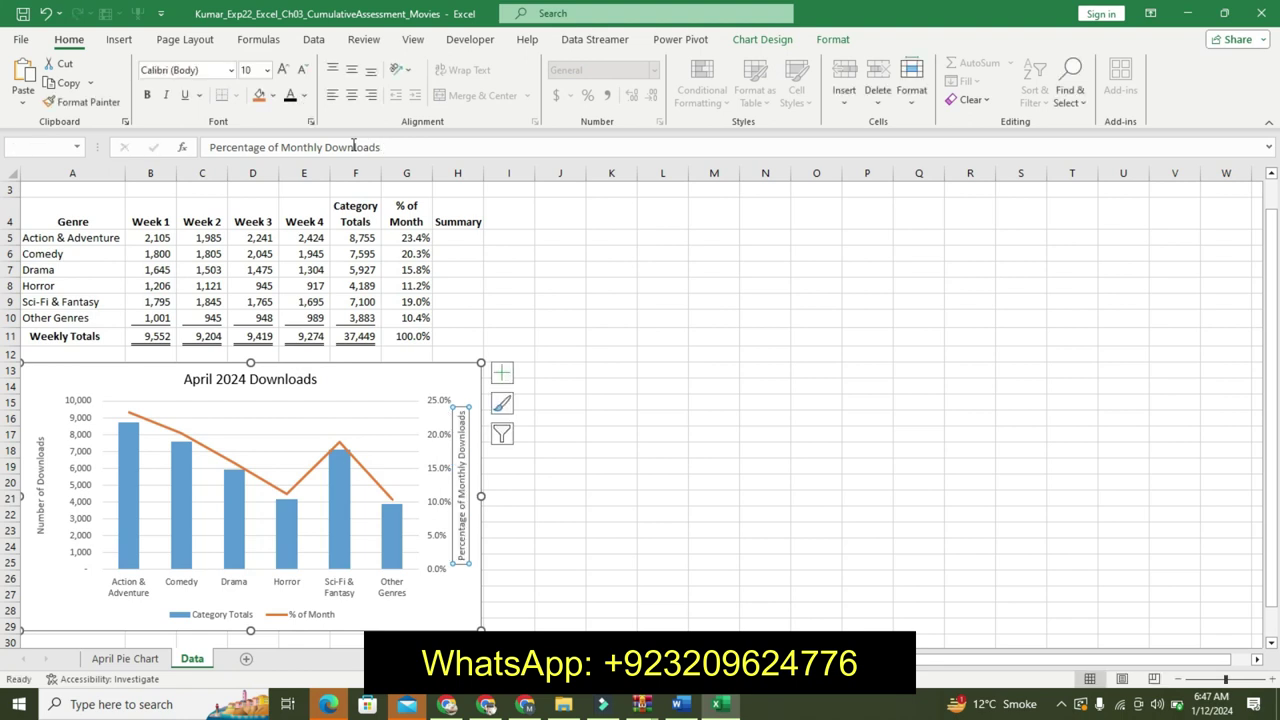
left_click(679, 706)
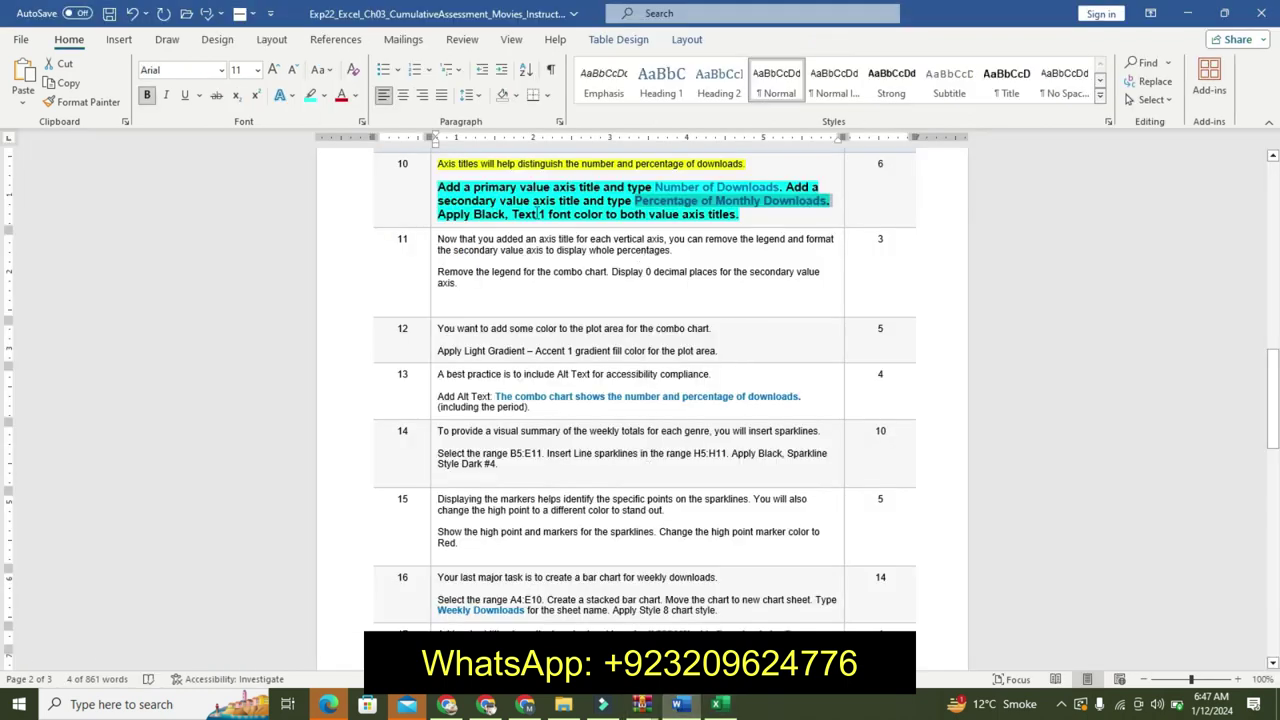
left_click_drag(438, 214, 590, 233)
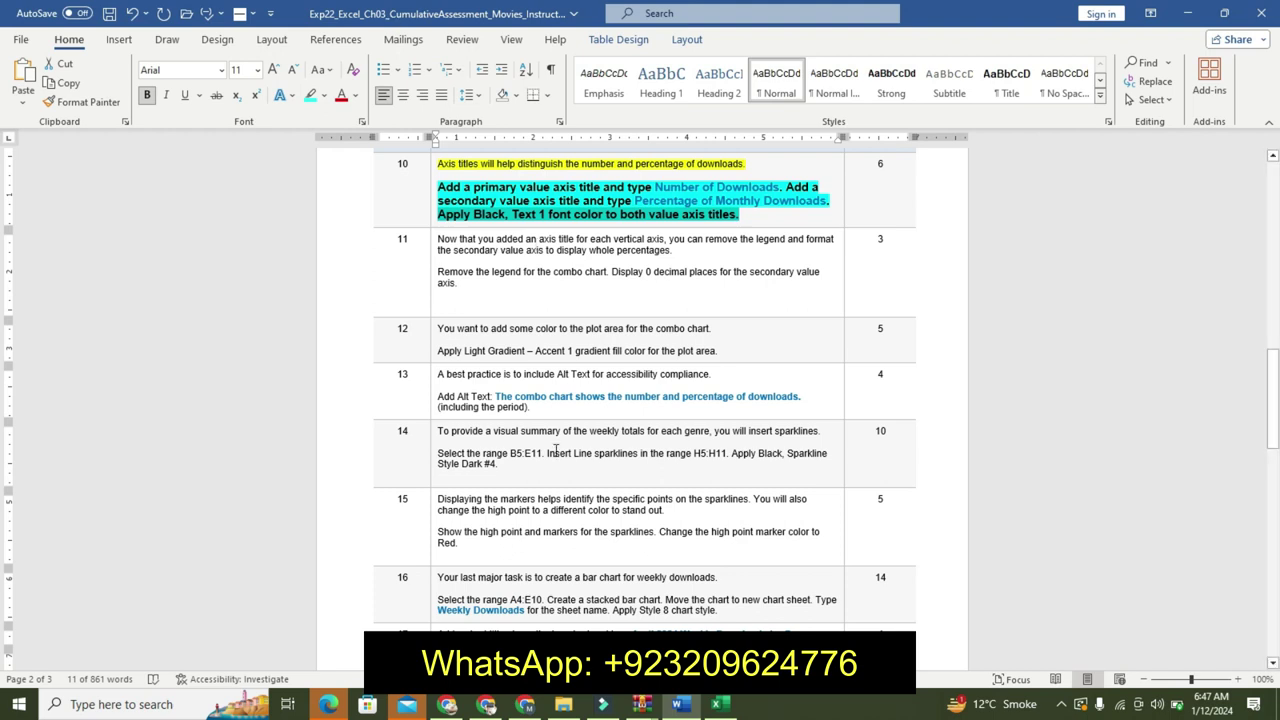
mouse_move(718, 705)
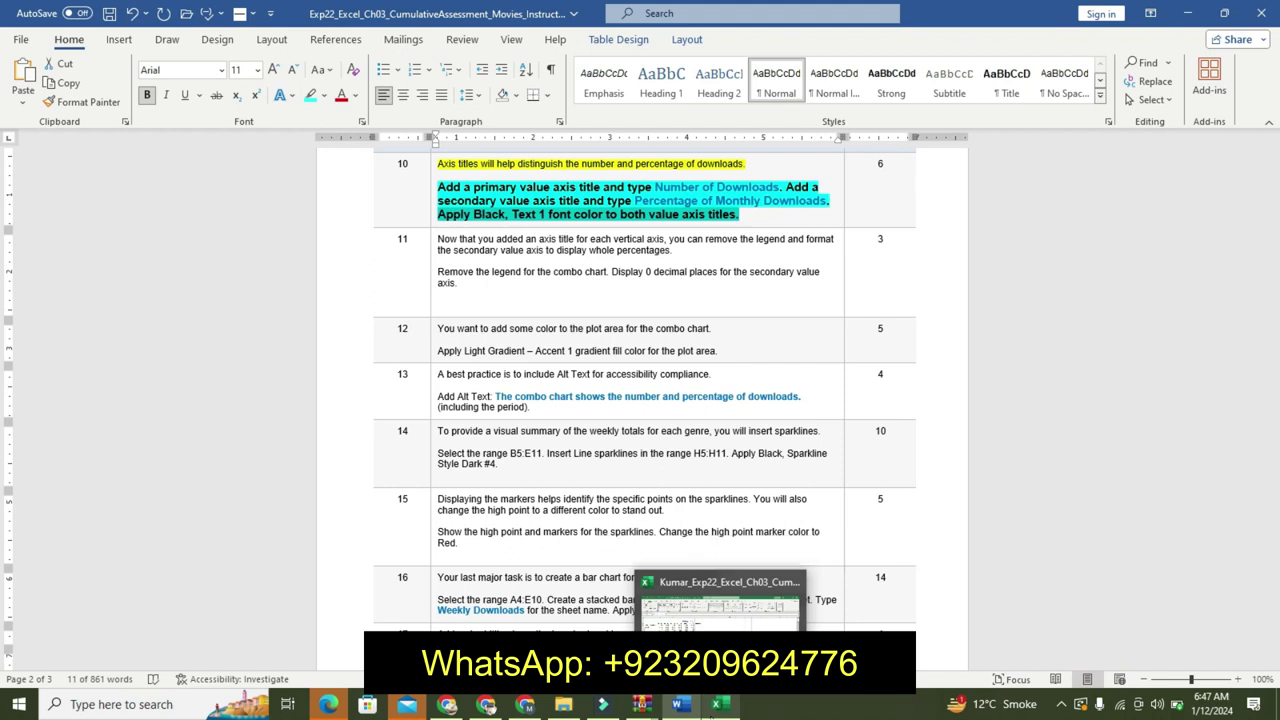
Set the Number of Downloads axis title's font colour to Black, Text 1.
left_click(713, 708)
left_click(40, 480)
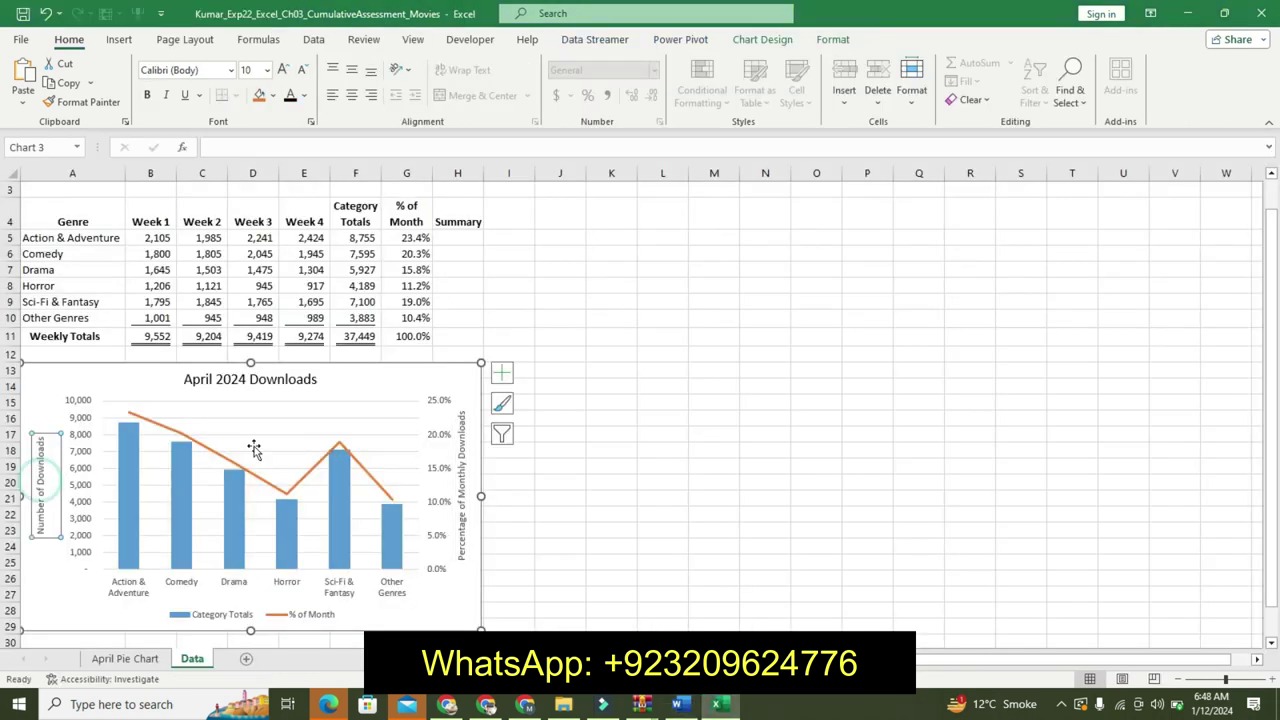
left_click(463, 485)
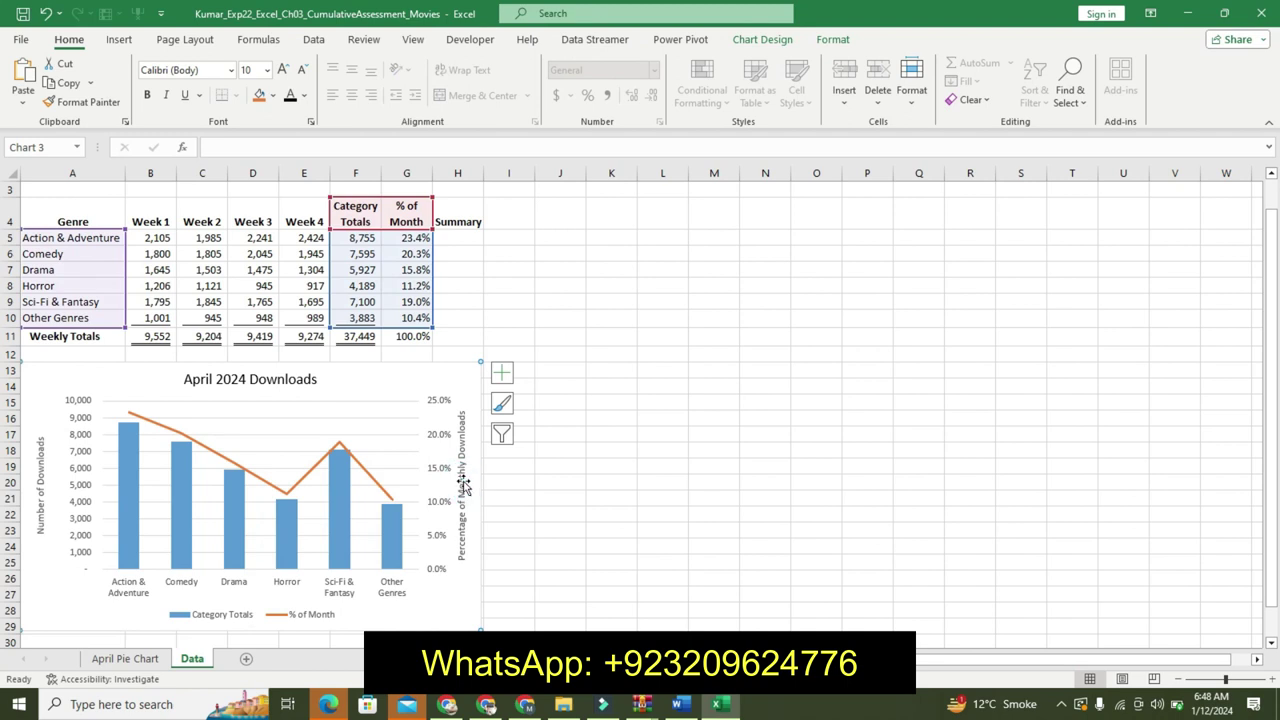
left_click(40, 482)
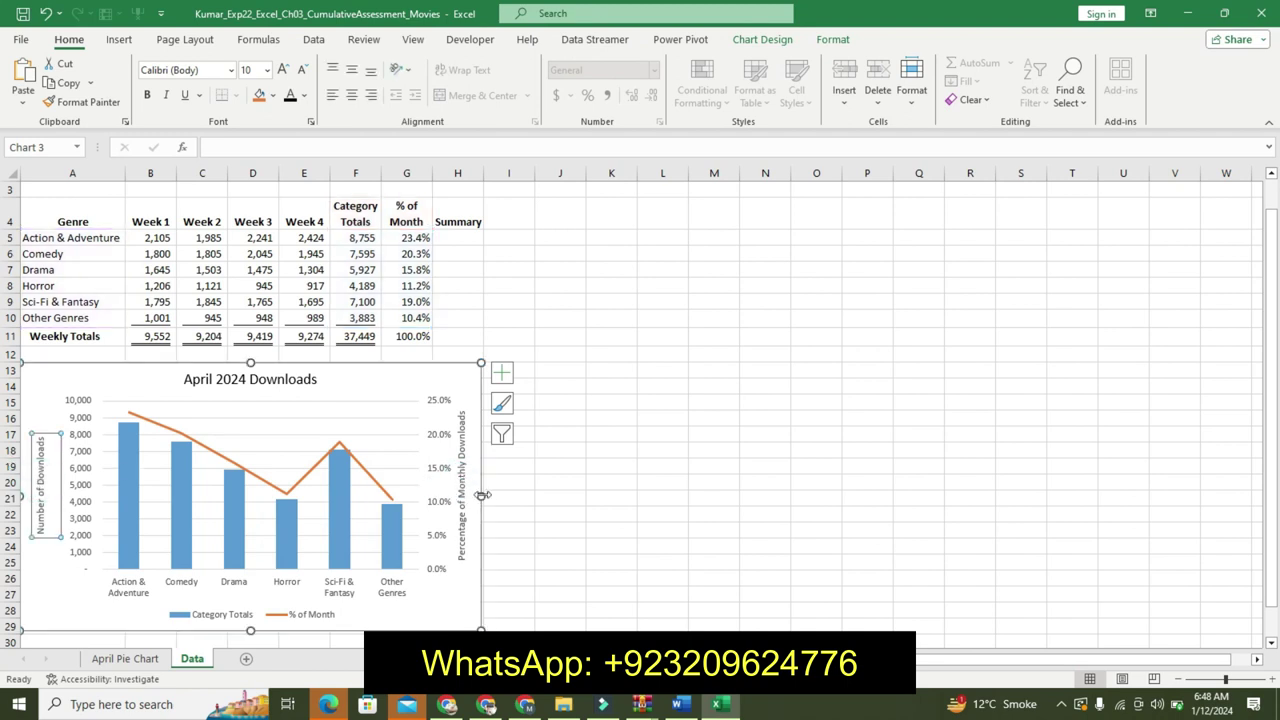
left_click(680, 704)
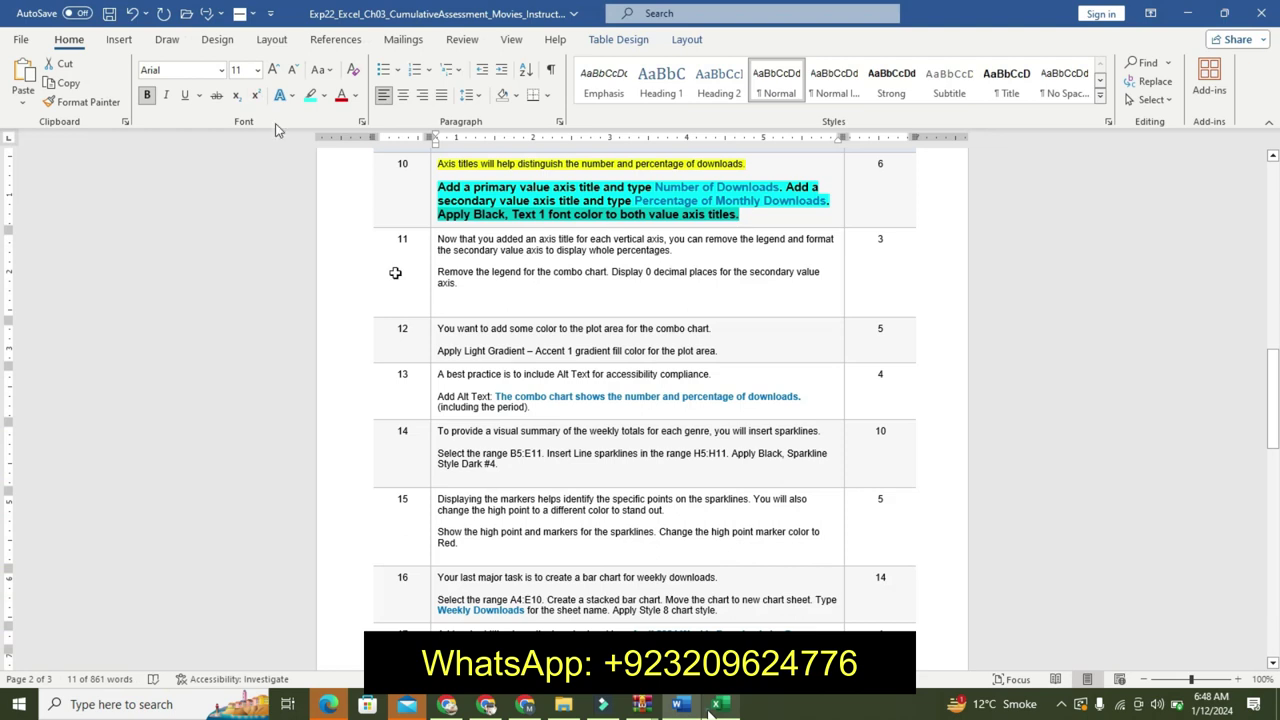
left_click(716, 704)
left_click(304, 95)
left_click(305, 160)
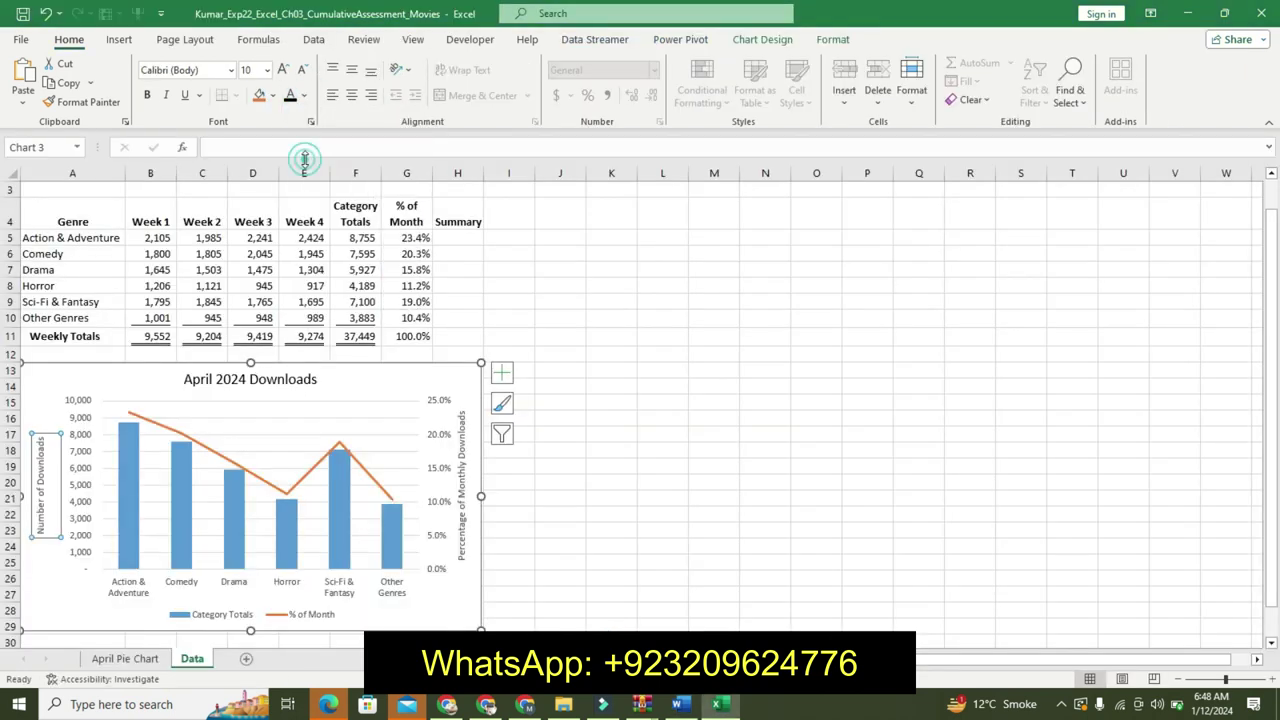
Make the Percentage of Monthly Downloads title black and clear step 10's emphasis in Word.
left_click(463, 485)
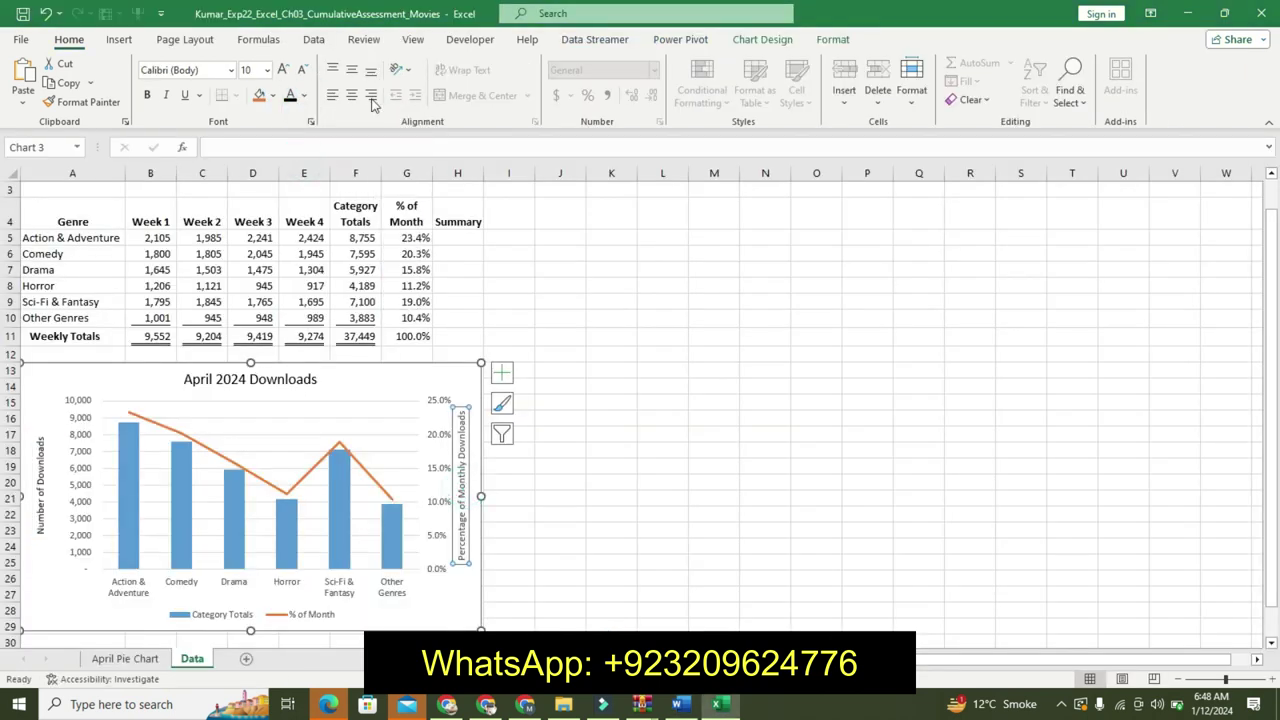
left_click(304, 95)
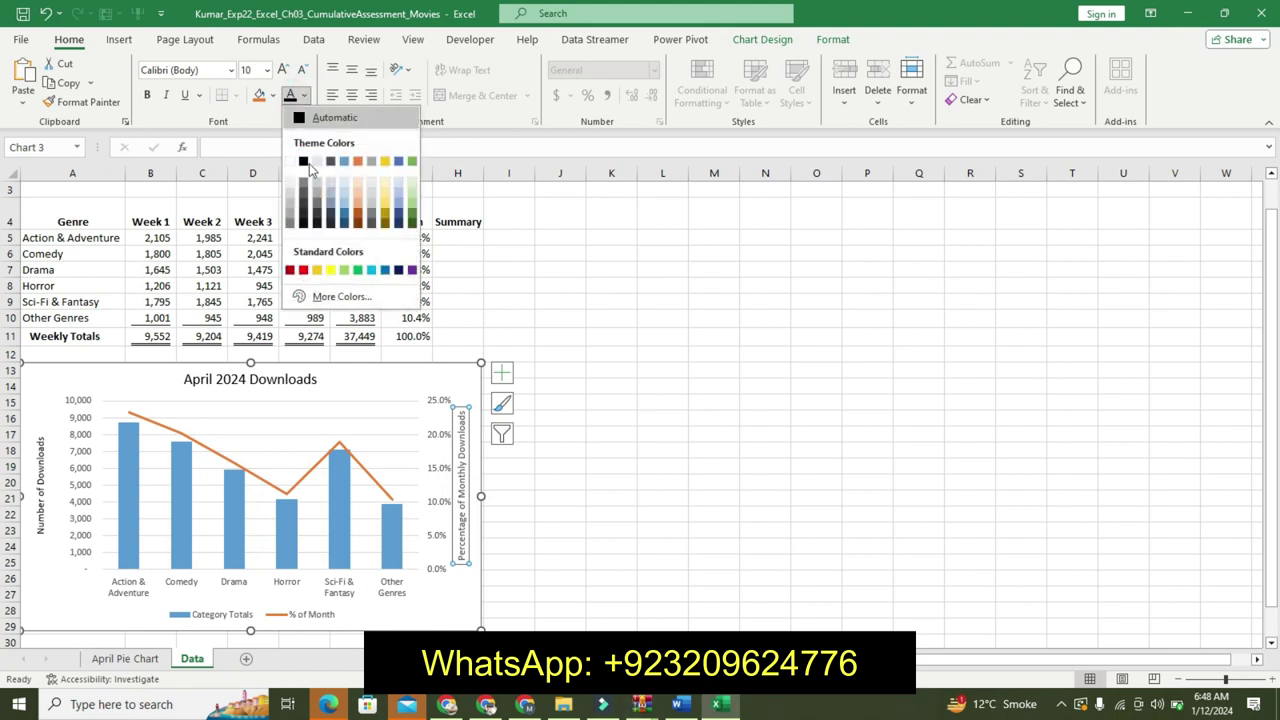
left_click(303, 161)
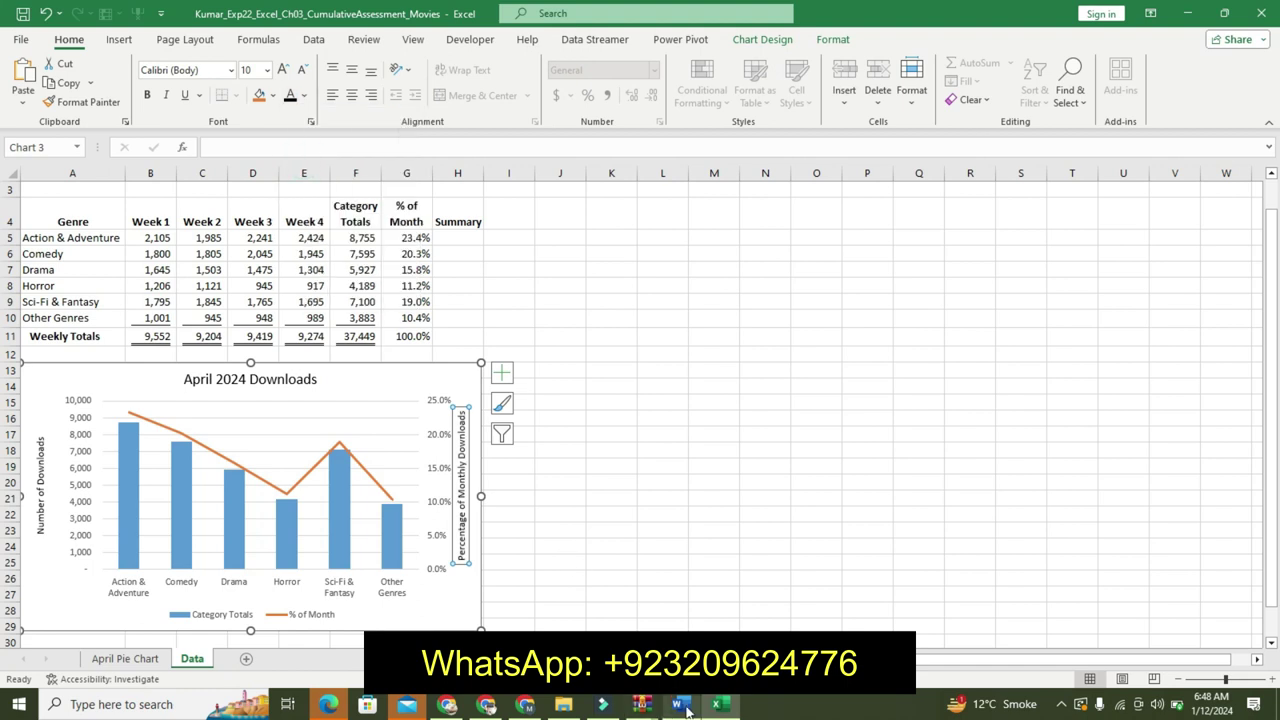
left_click(679, 704)
key("ctrl+z")
key("ctrl+z")
key("ctrl+z")
key("ctrl+z")
key("ctrl+z")
key("ctrl+z")
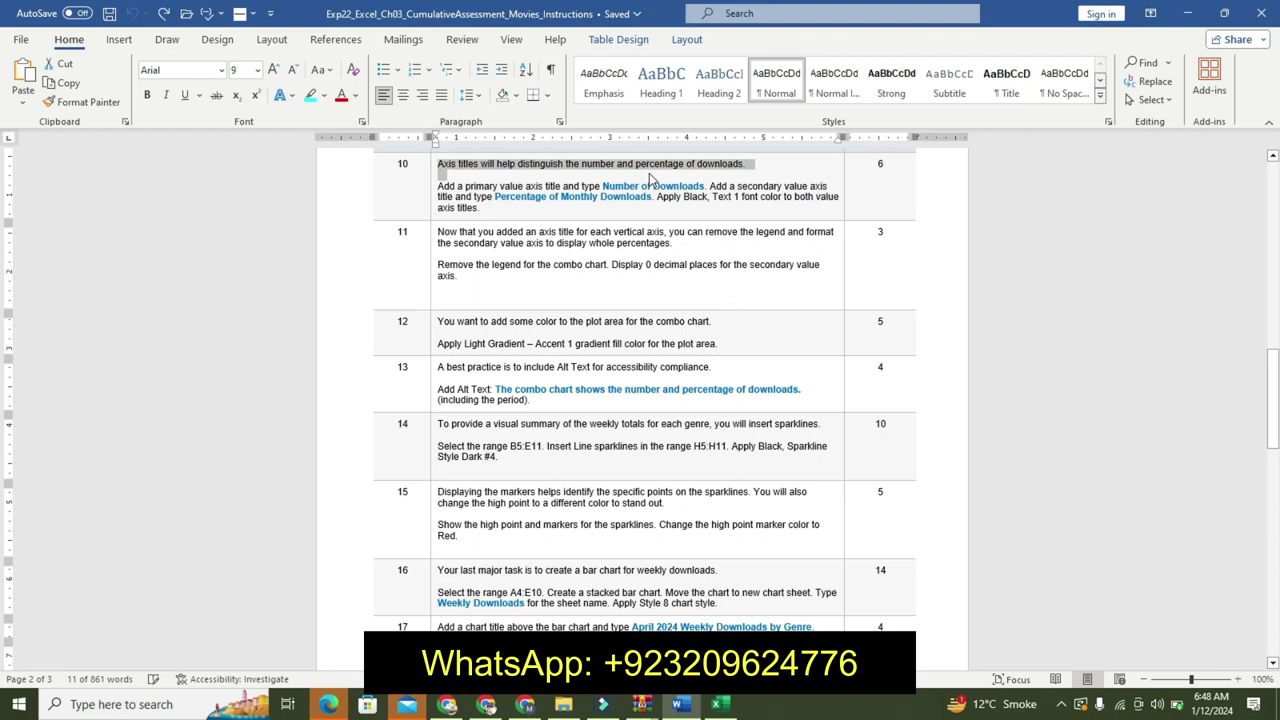
Highlight the intro sentence of step 11 in yellow.
left_click_drag(440, 236, 452, 252)
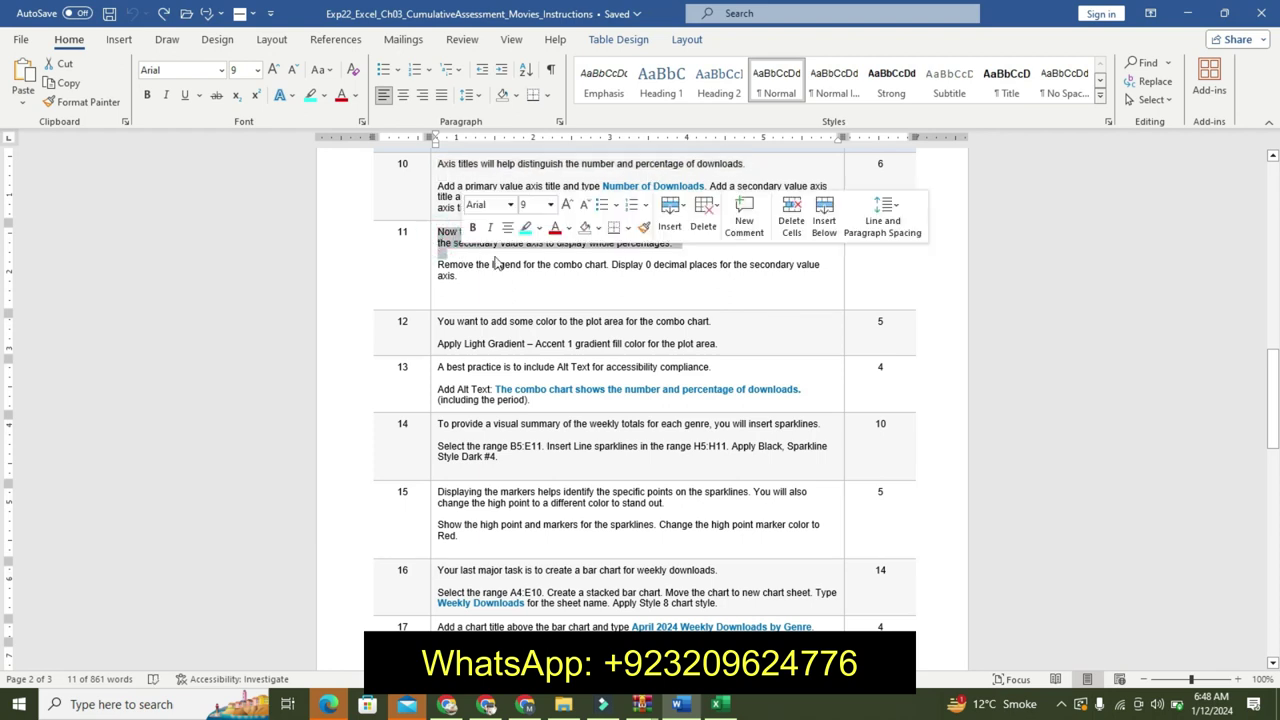
left_click(537, 230)
left_click(531, 258)
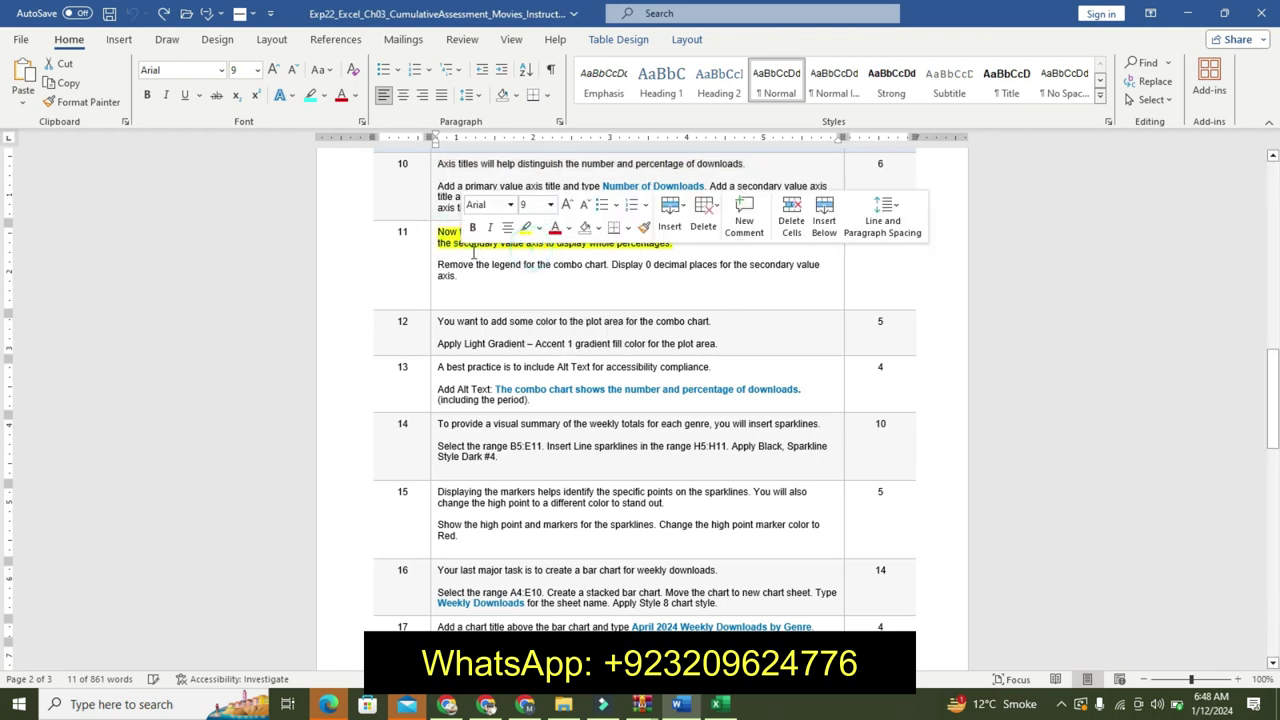
Make step 11's task line bold, 11 pt and turquoise-highlighted, then bring Excel forward.
left_click(440, 265)
triple_click(463, 273)
left_click(571, 224)
left_click(571, 224)
left_click(477, 247)
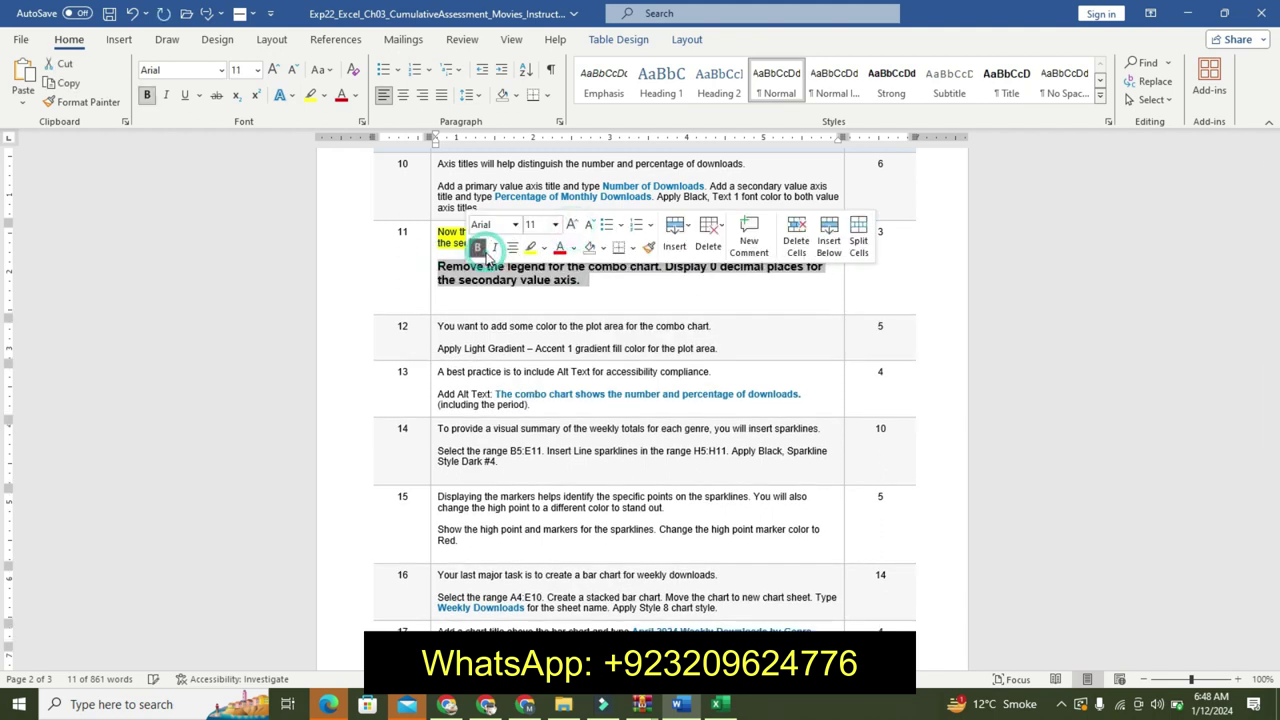
left_click(543, 248)
left_click(583, 271)
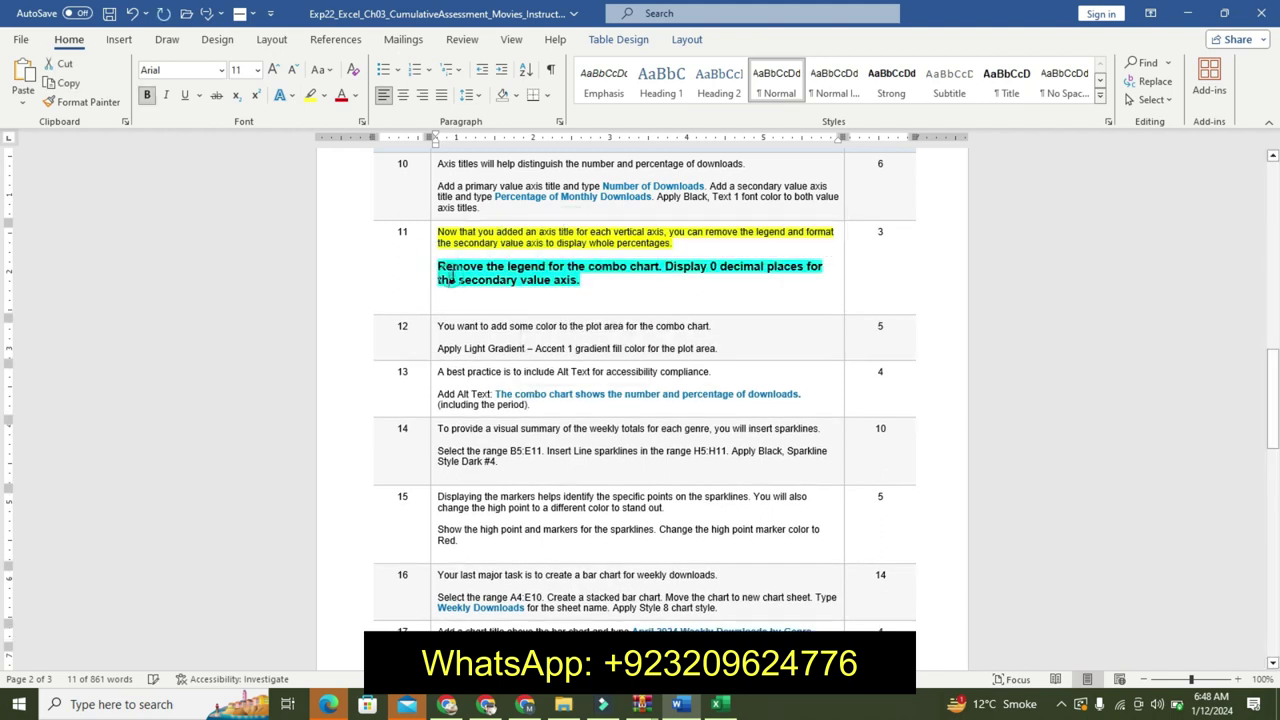
left_click_drag(438, 266, 589, 279)
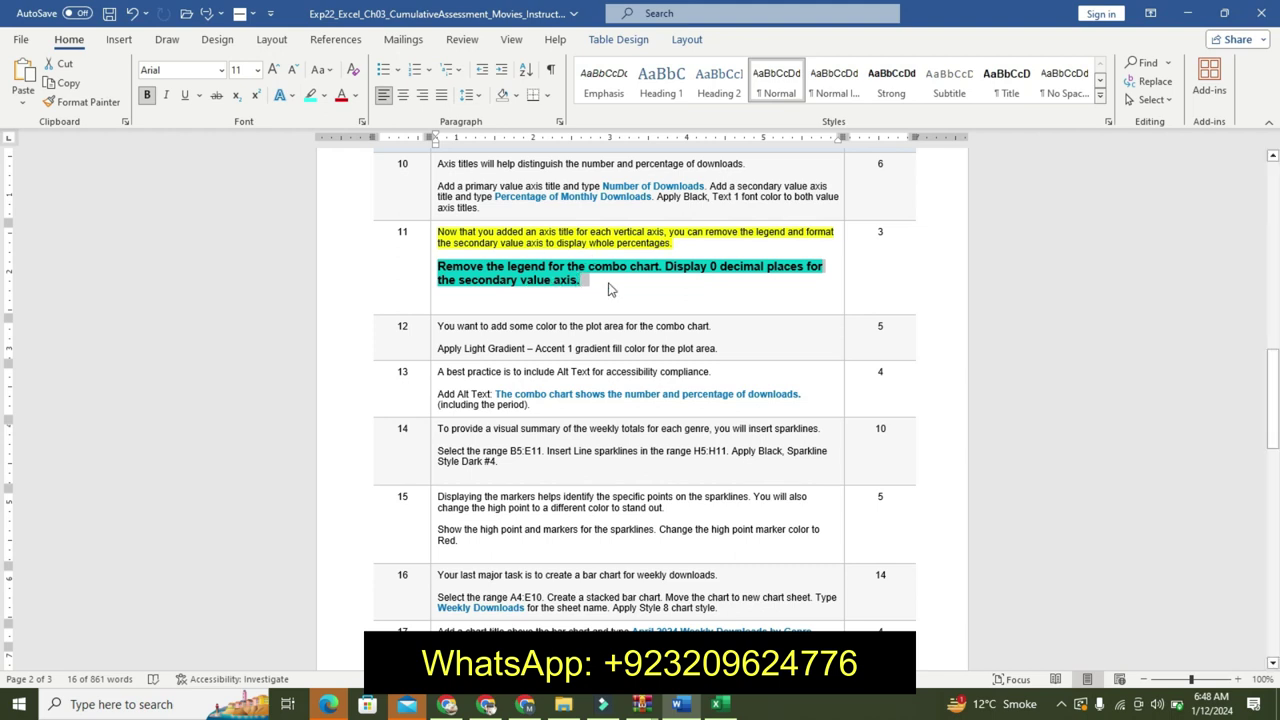
left_click(716, 705)
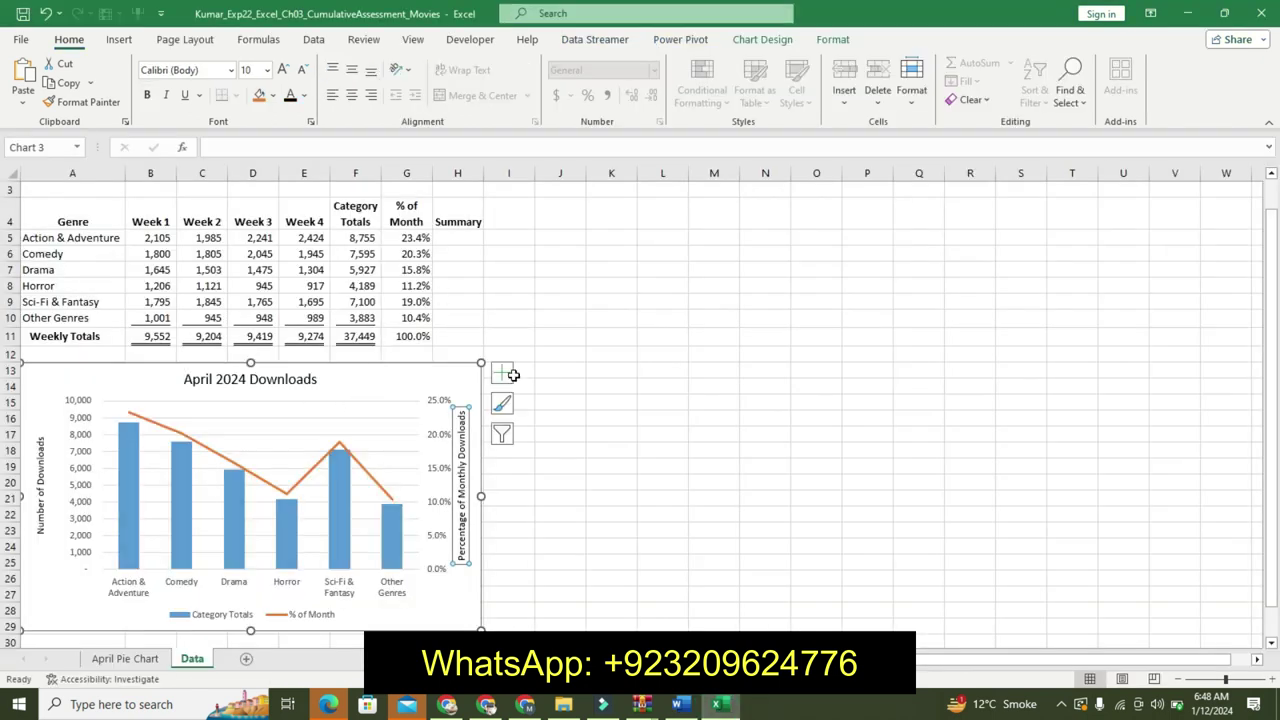
Remove the legend from the April 2024 Downloads combo chart.
left_click(513, 375)
left_click(460, 370)
left_click(499, 384)
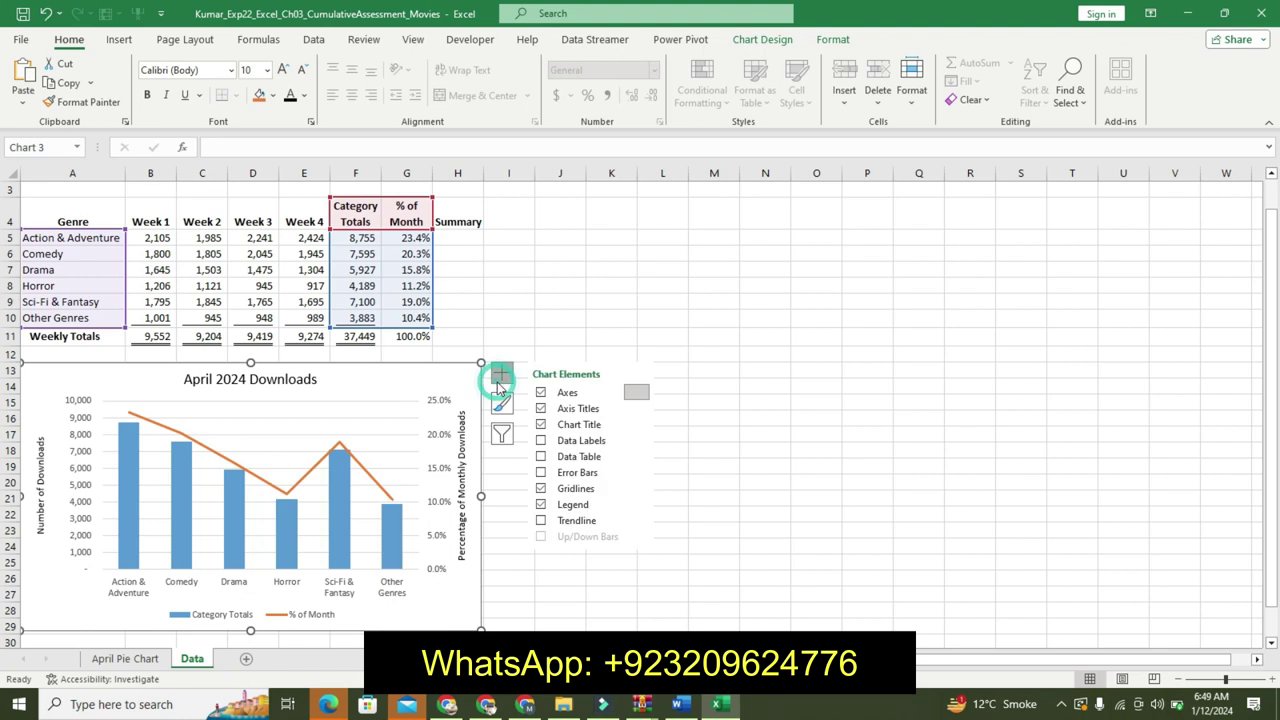
left_click(541, 504)
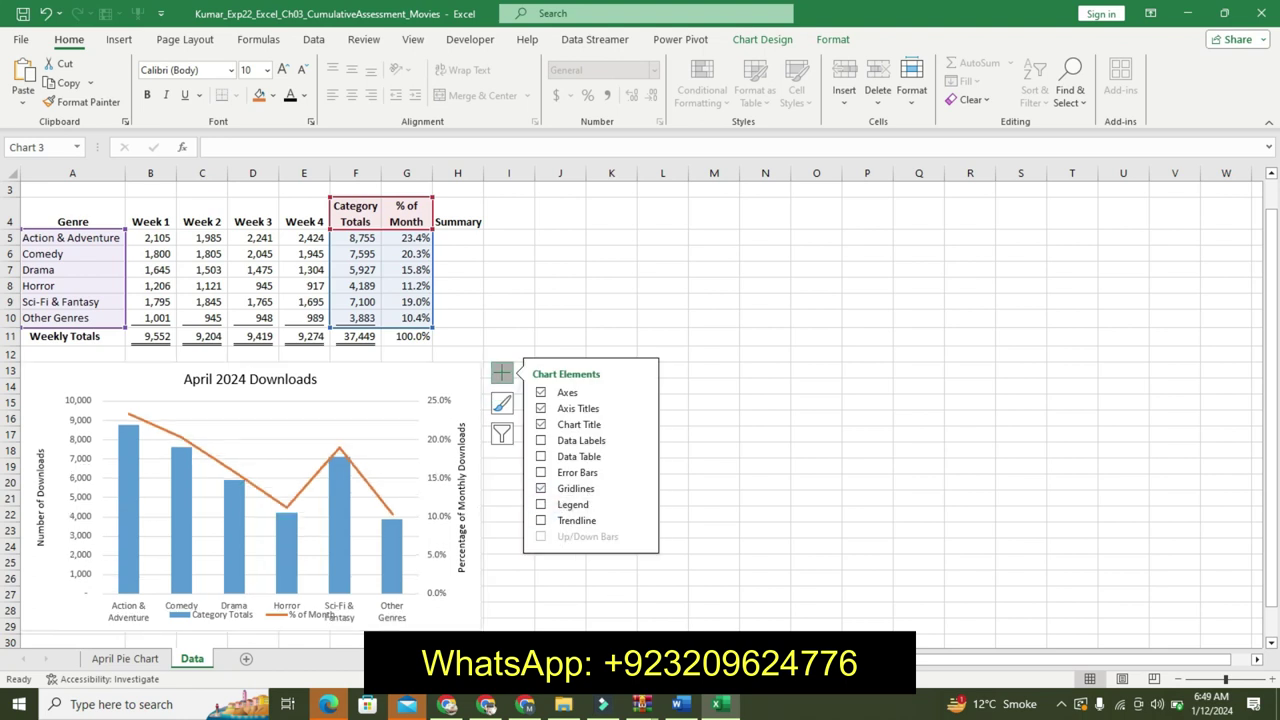
Check the Word instructions, then select the chart's secondary value axis in Excel.
left_click(680, 704)
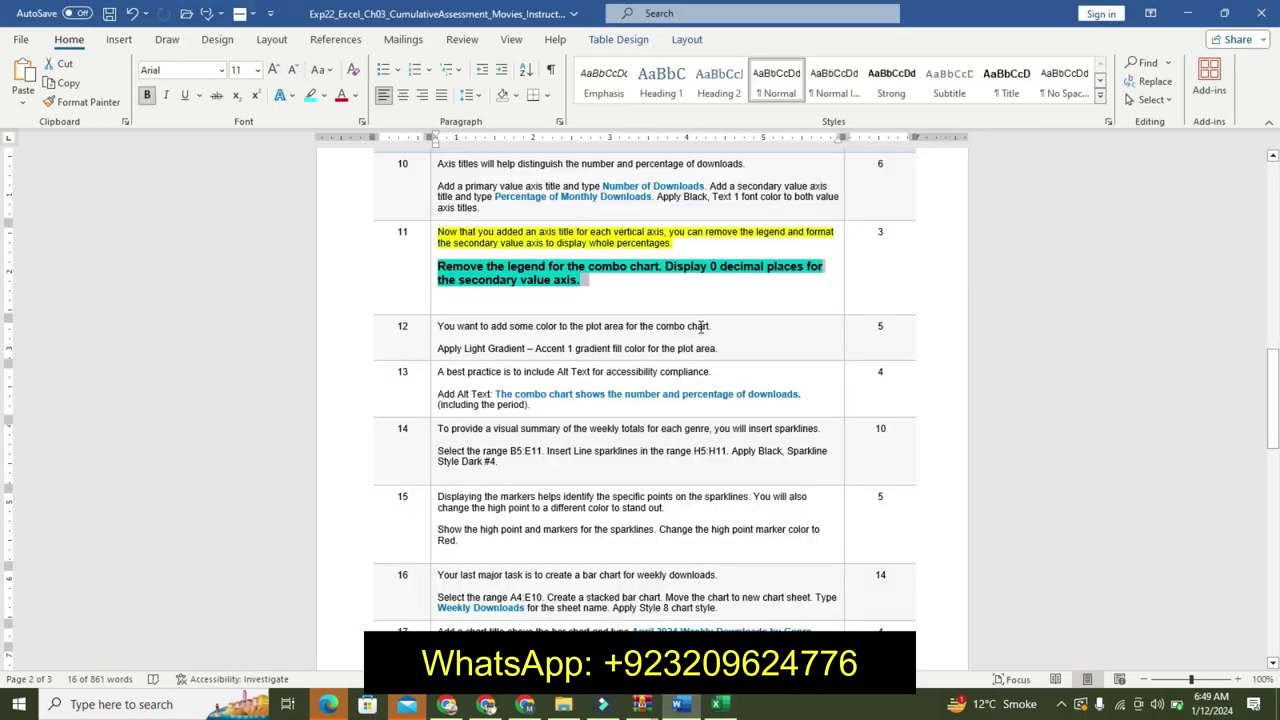
left_click(716, 704)
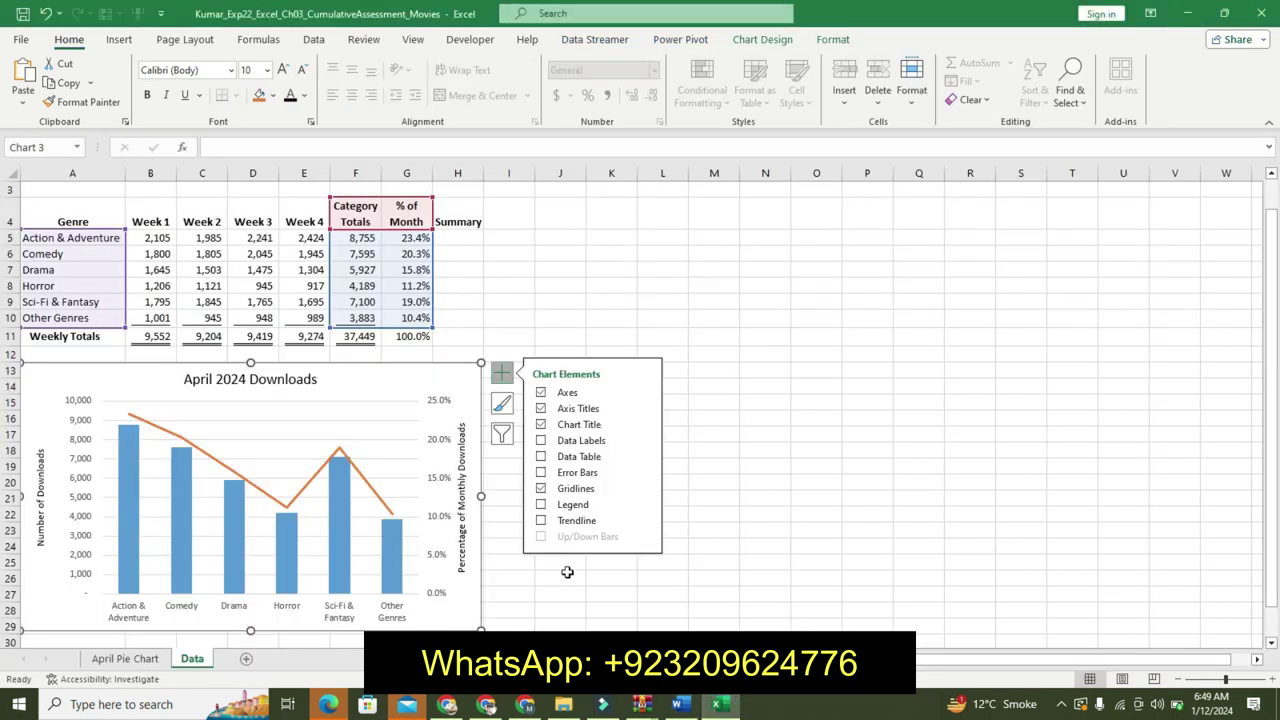
left_click(680, 704)
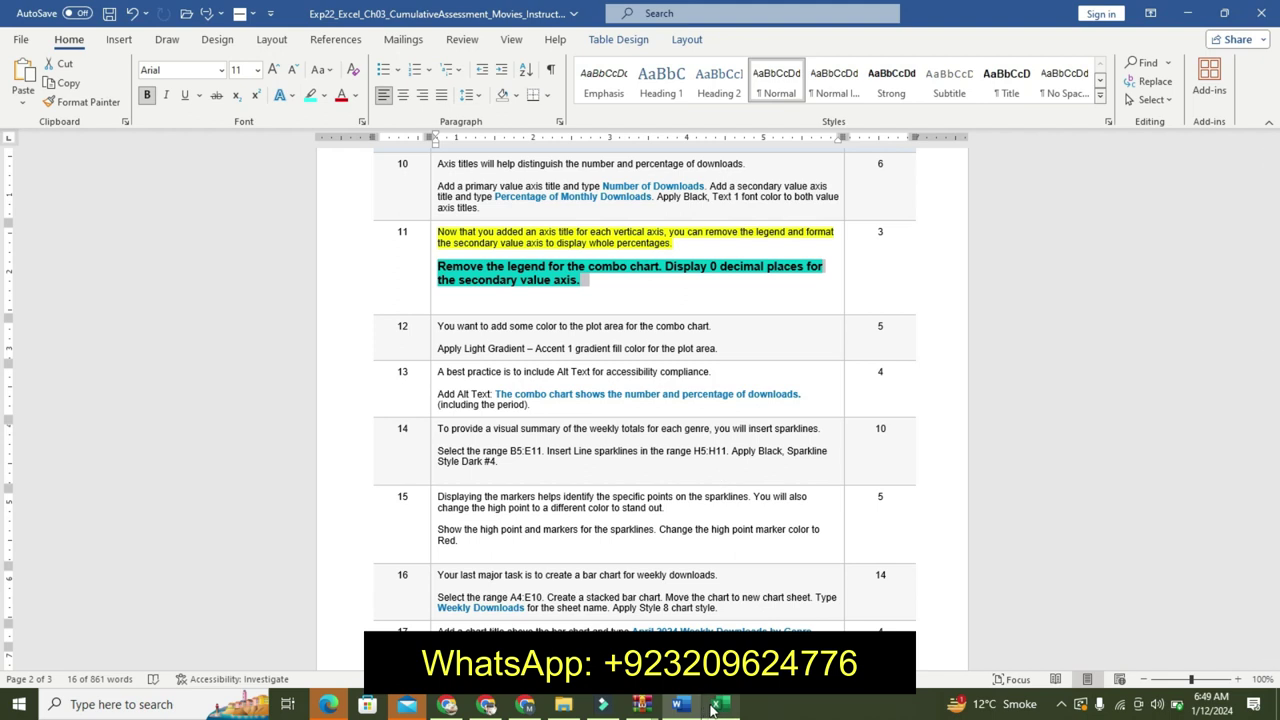
mouse_move(713, 707)
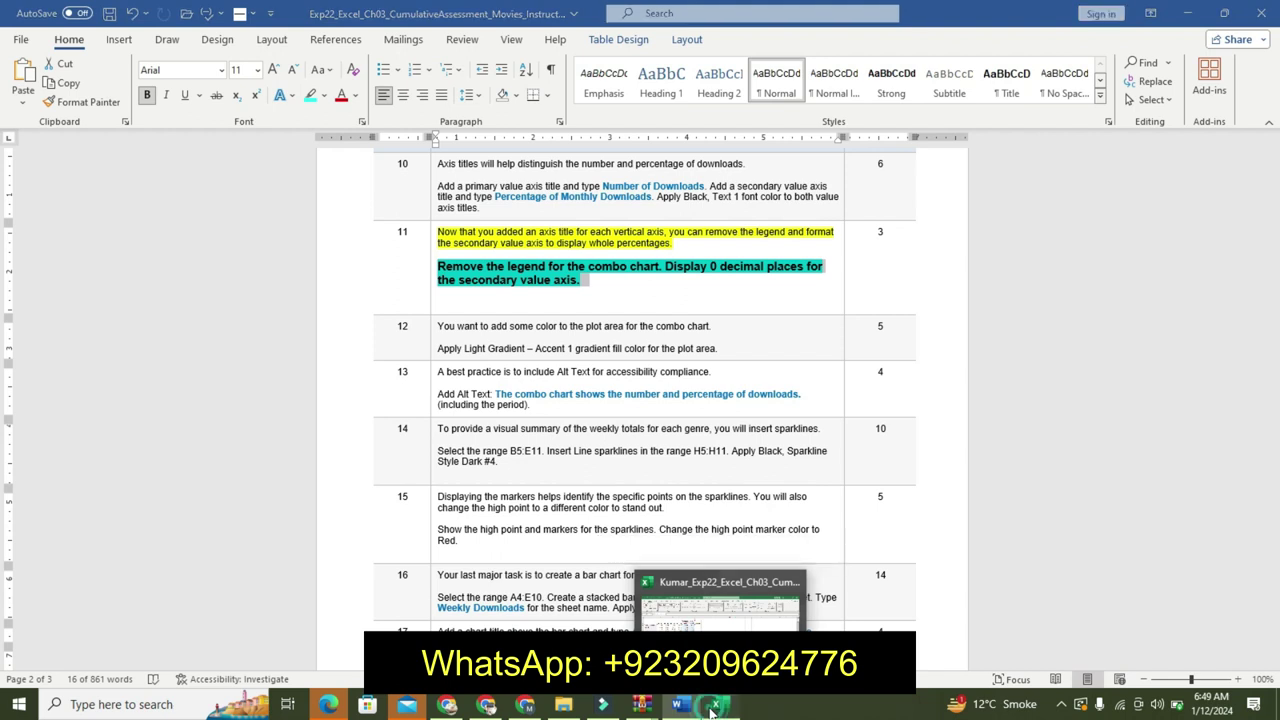
left_click(713, 707)
left_click(437, 482)
Set the secondary axis number format to 0 decimal places, then return to Word.
right_click(437, 482)
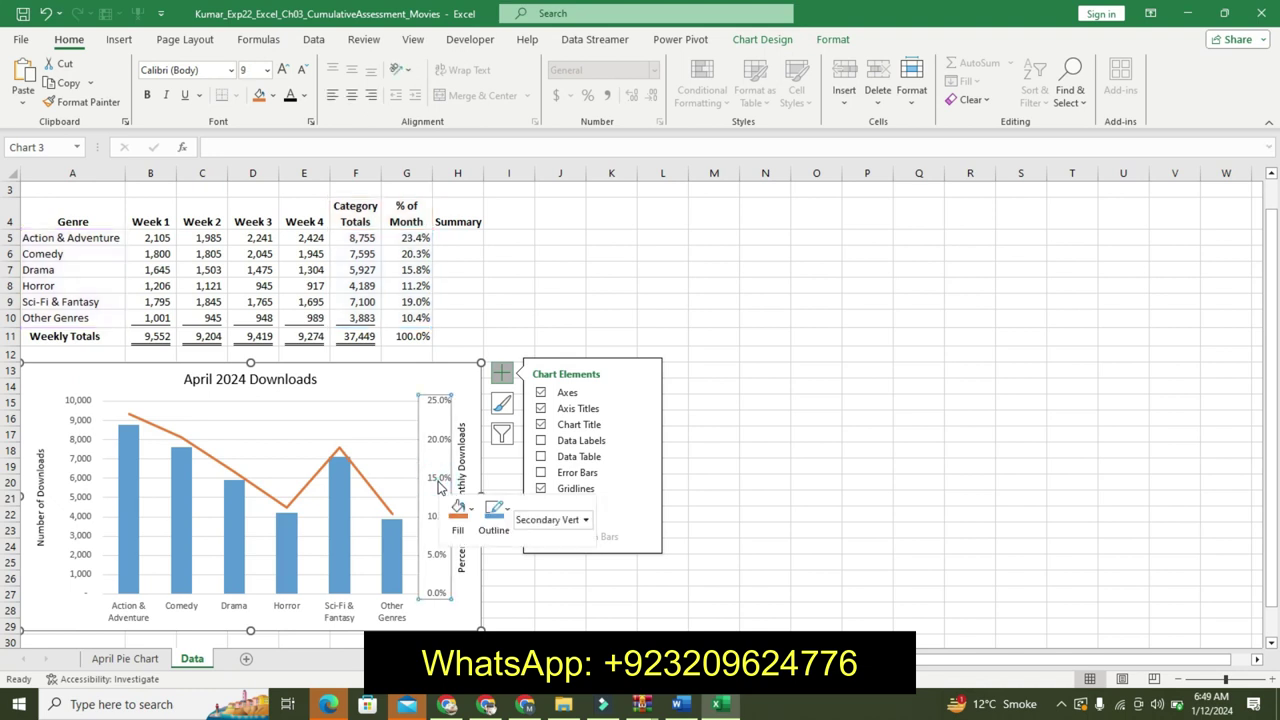
left_click(478, 478)
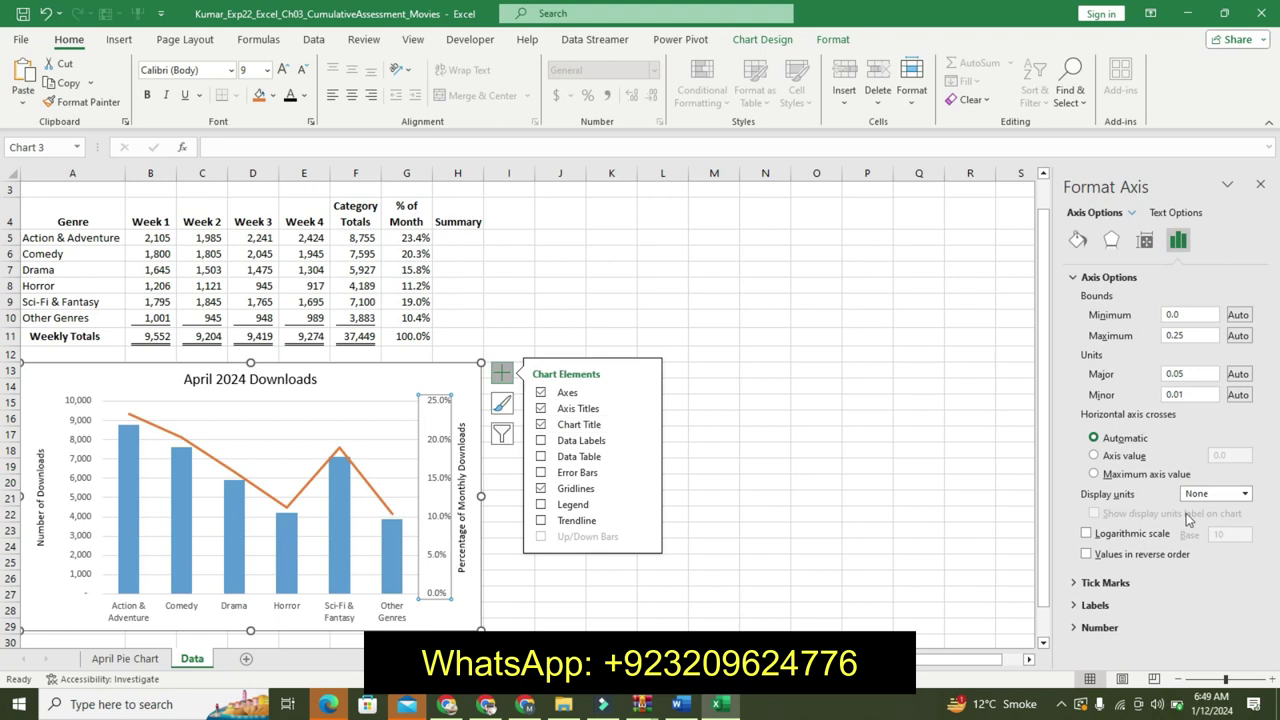
left_click(680, 704)
left_click(716, 706)
left_click(1079, 627)
scroll(1249, 575, "down", 2)
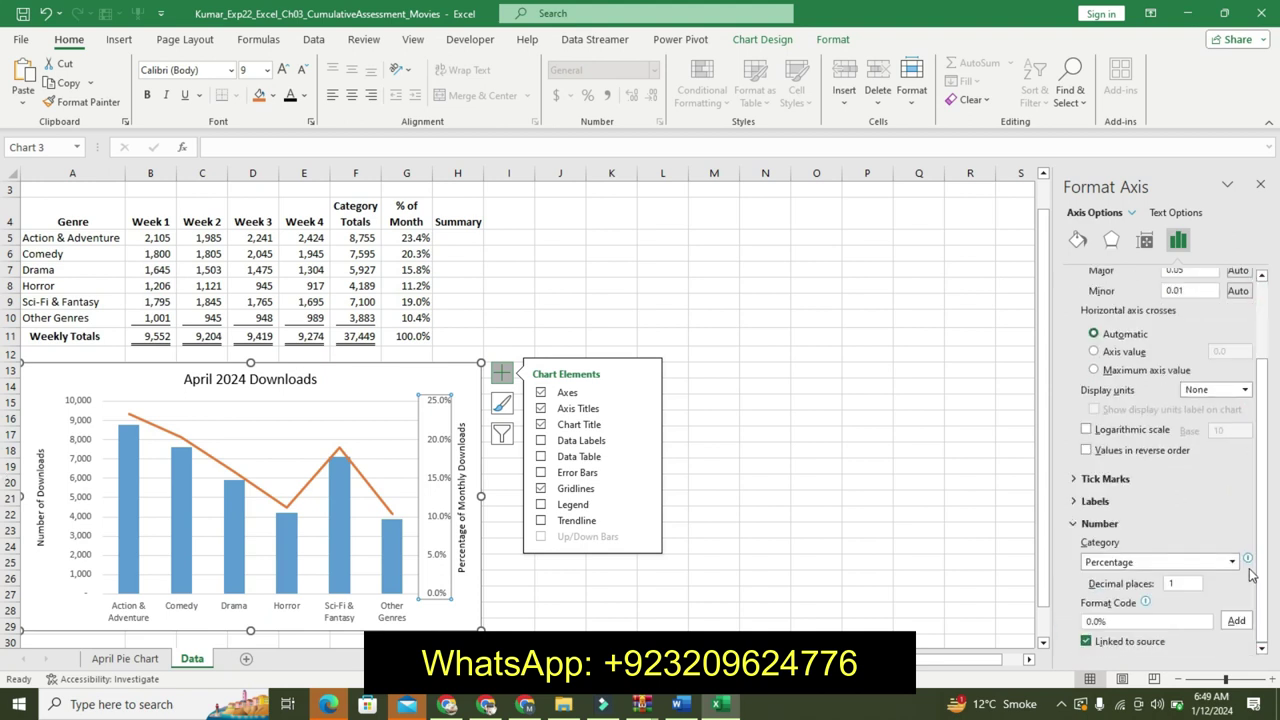
double_click(1175, 583)
key("BackSpace")
key("Return")
left_click(680, 704)
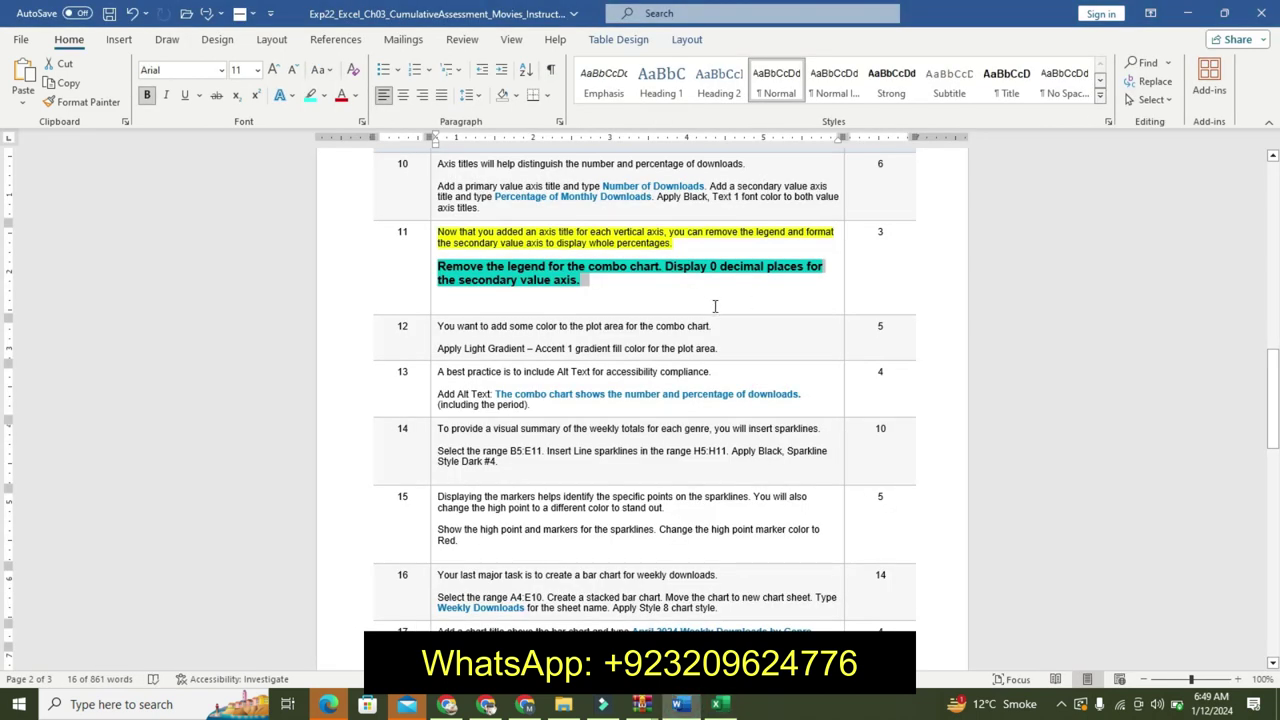
Undo the highlight and bold formatting on step 11.
key("ctrl+z")
key("ctrl+z")
key("ctrl+z")
key("ctrl+z")
key("ctrl+z")
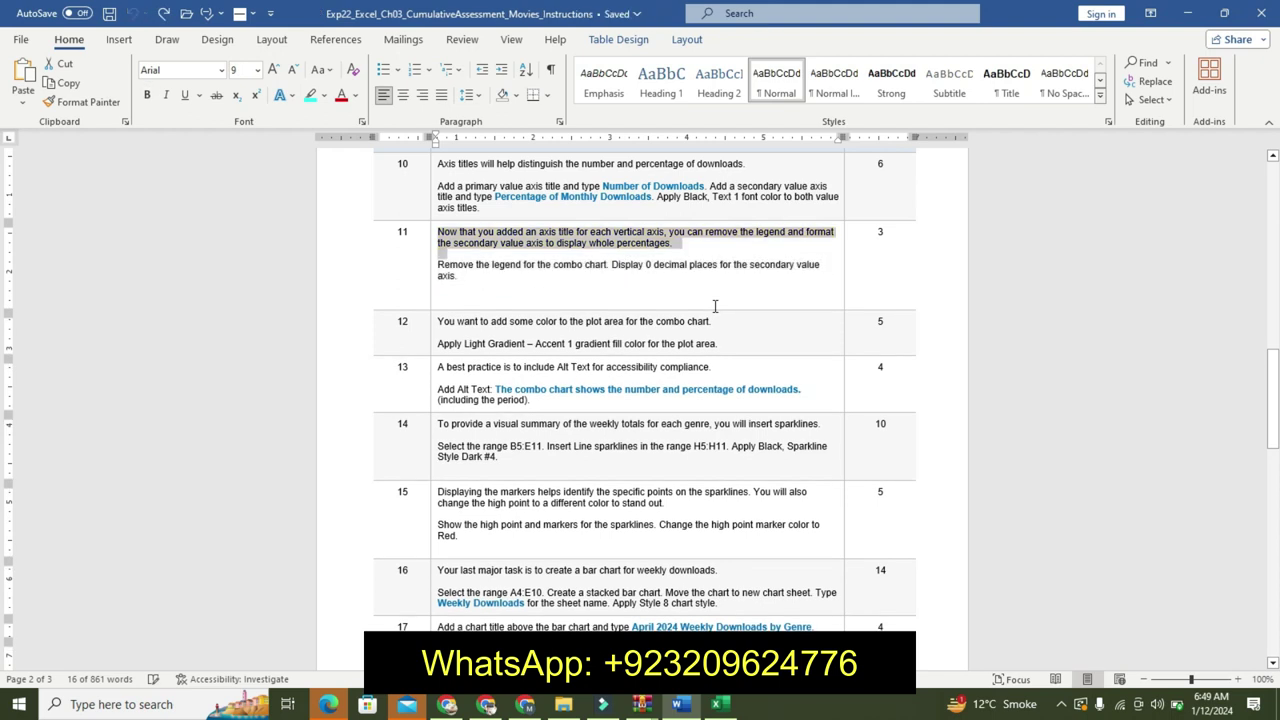
left_click(715, 305)
mouse_move(1273, 425)
left_mouse_down()
mouse_move(1273, 535)
mouse_move(1274, 448)
left_mouse_up()
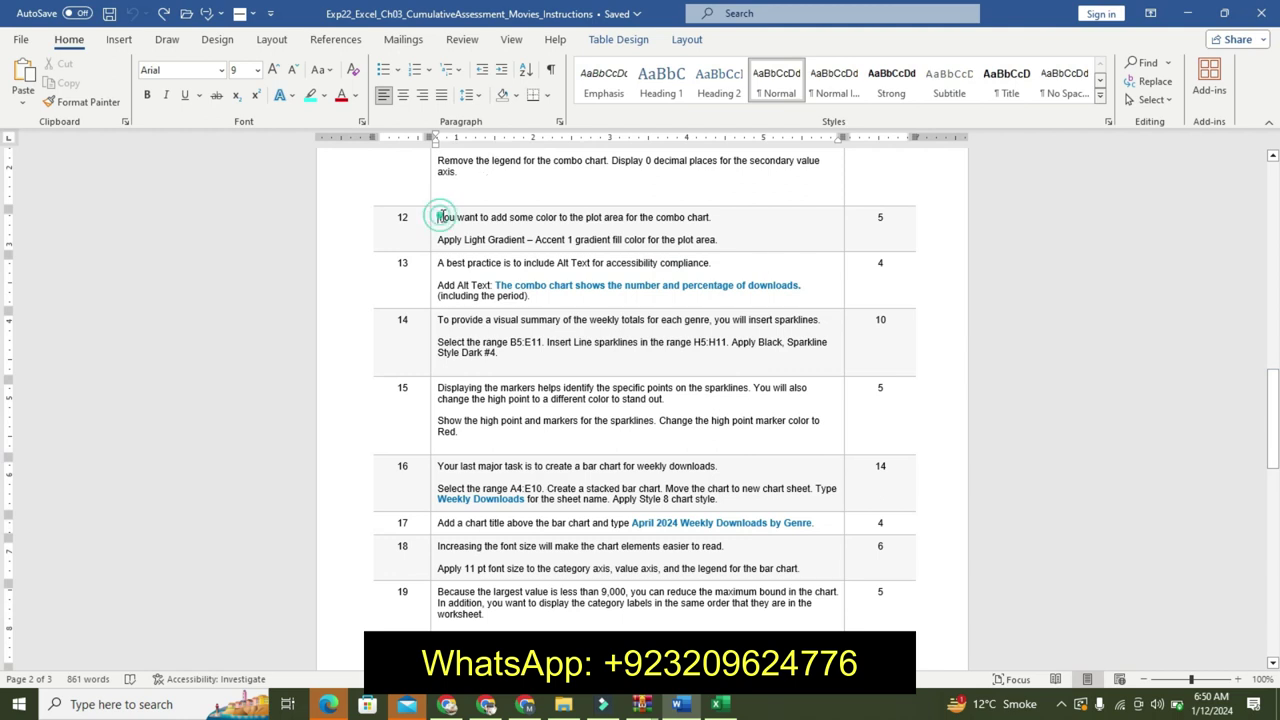
Highlight step 12's first sentence in yellow.
double_click(446, 217)
triple_click(440, 219)
left_click(537, 196)
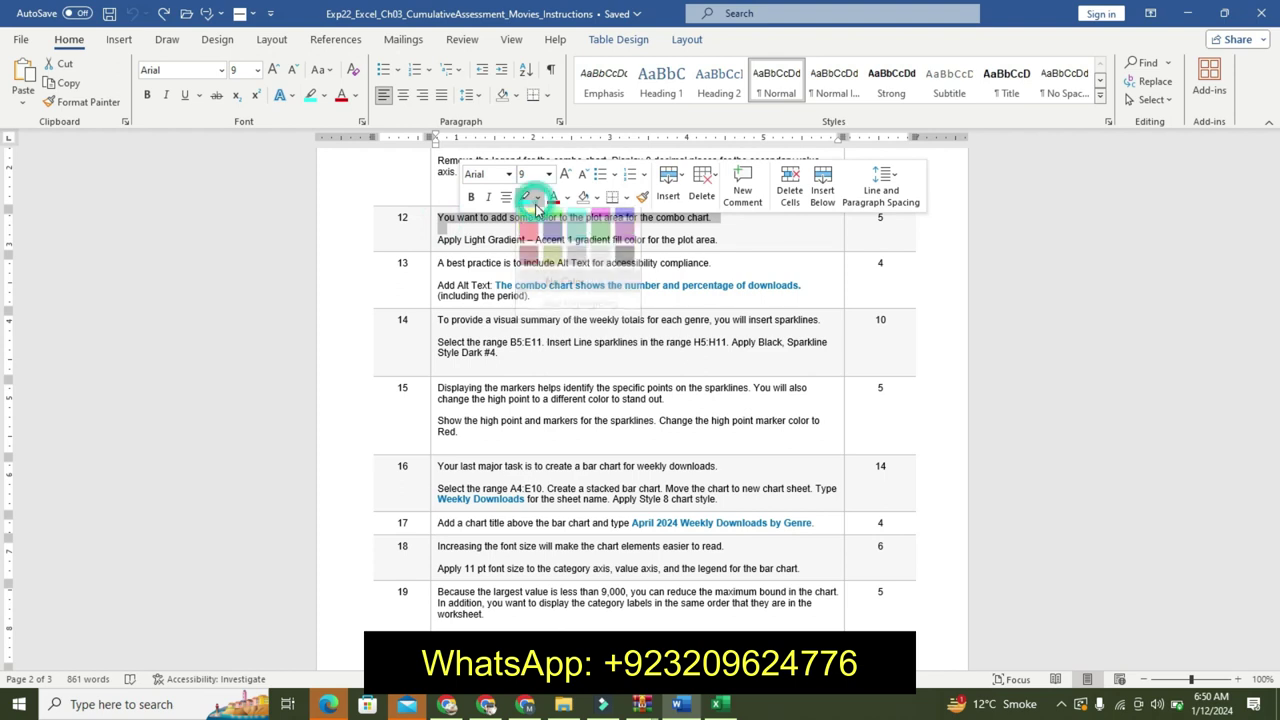
left_click(528, 220)
Make step 12's gradient fill instruction line bold, 11 pt, with turquoise highlight.
left_click_drag(438, 240, 718, 240)
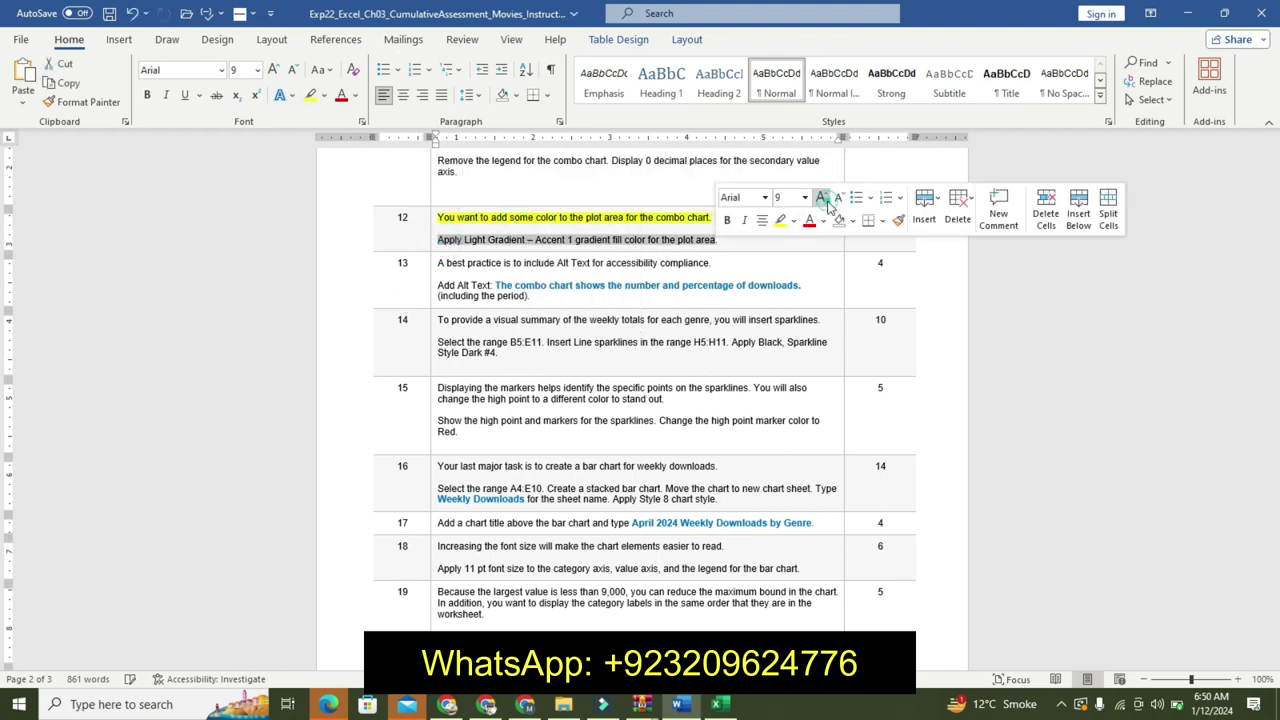
left_click(821, 197)
left_click(821, 197)
left_click(728, 221)
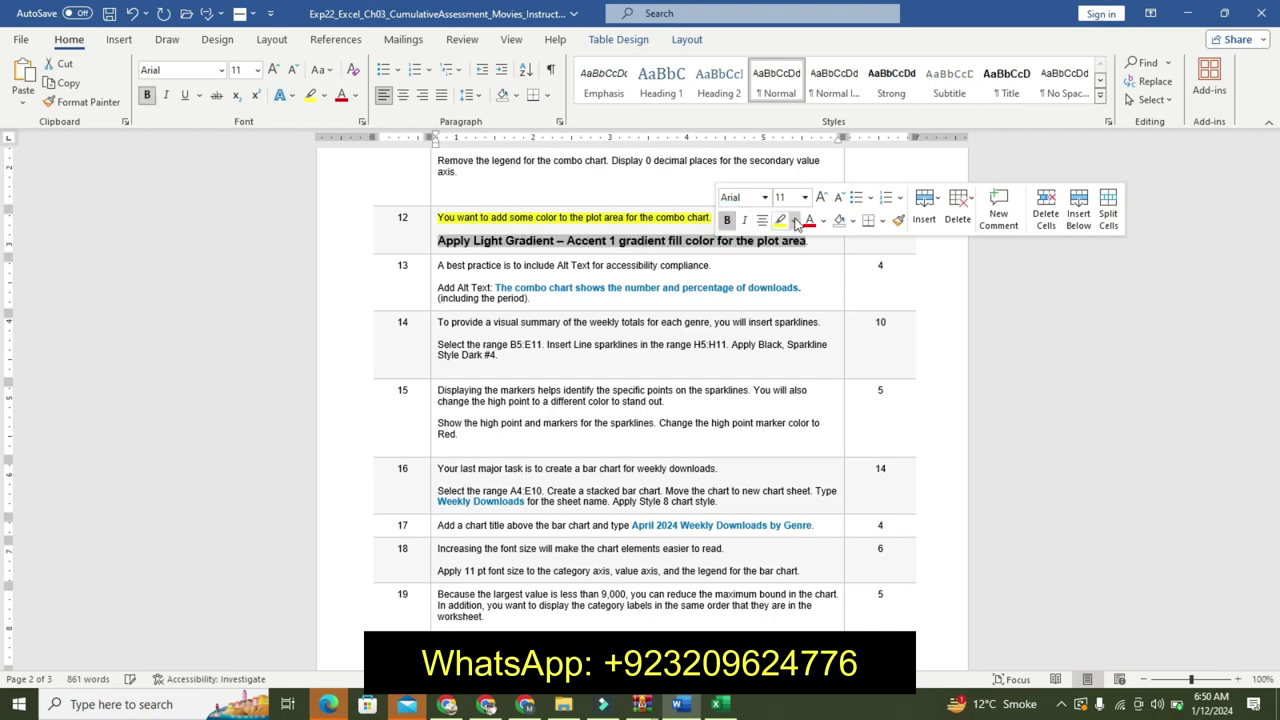
left_click(793, 221)
left_click(831, 245)
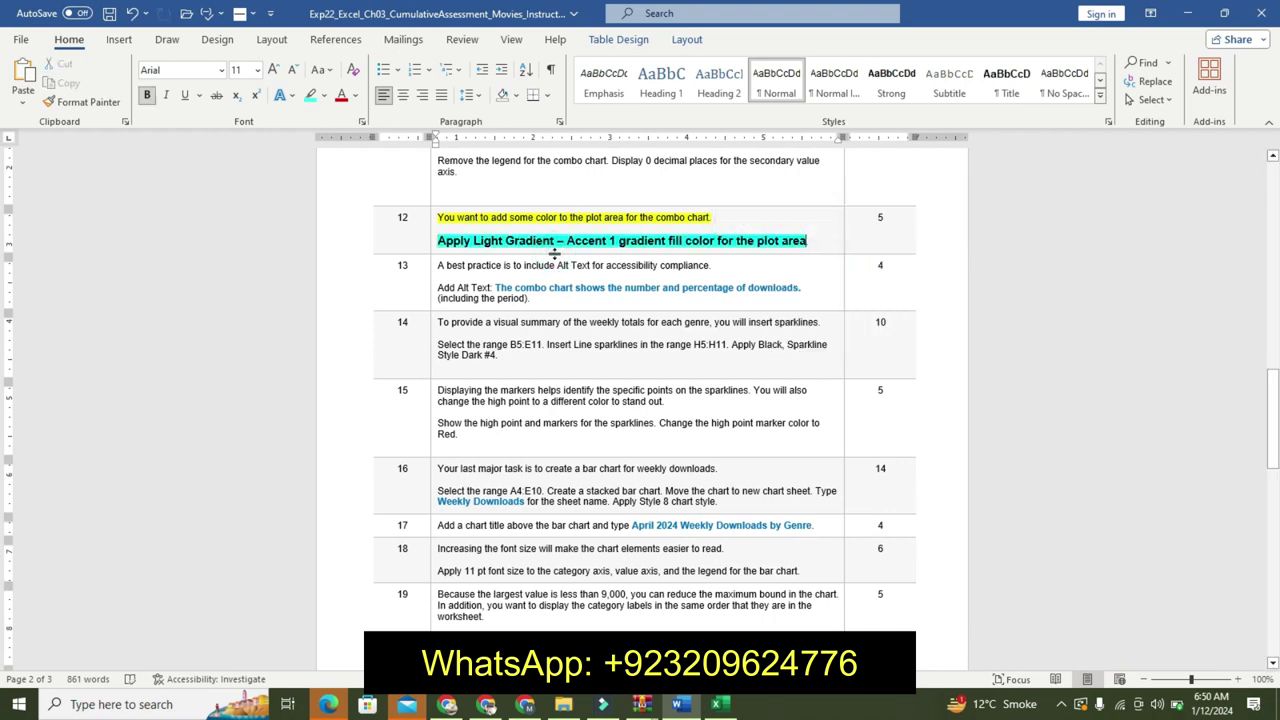
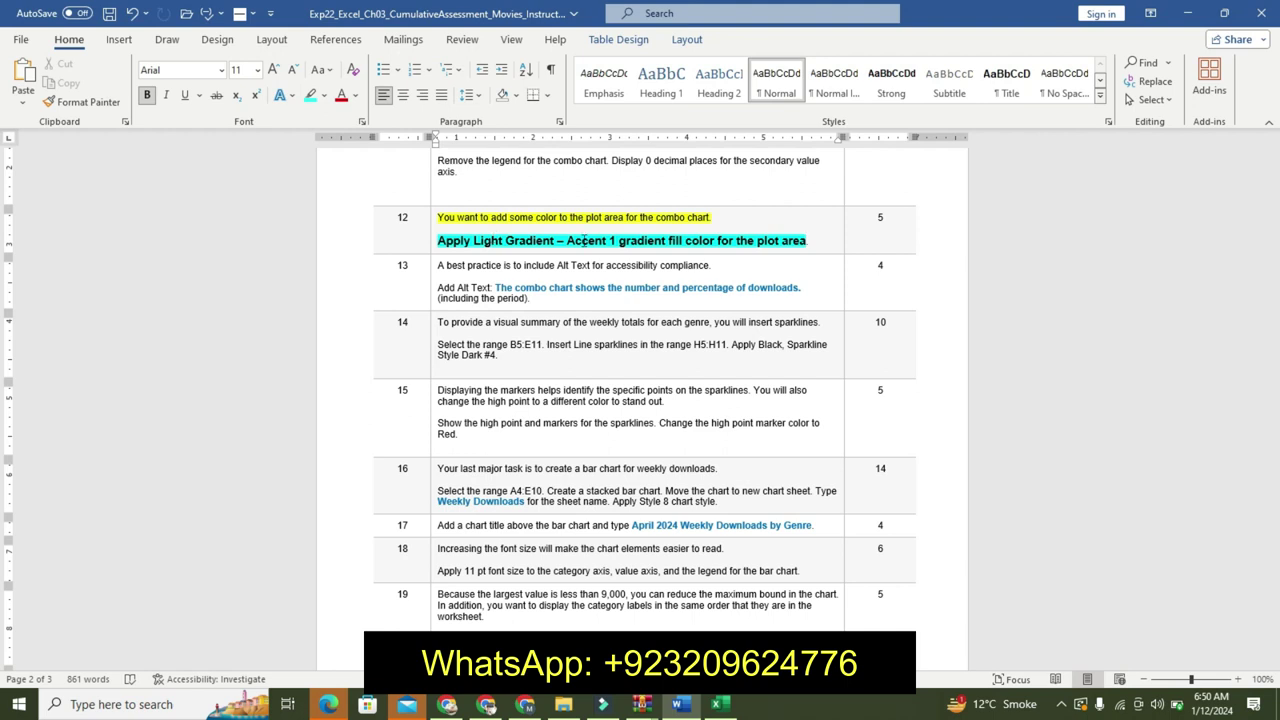
Scroll the Word instructions to steps 11–18, bringing step 12's plot-area gradient instruction into view.
mouse_move(1274, 410)
left_mouse_down()
mouse_move(1274, 450)
mouse_move(1265, 396)
left_mouse_up()
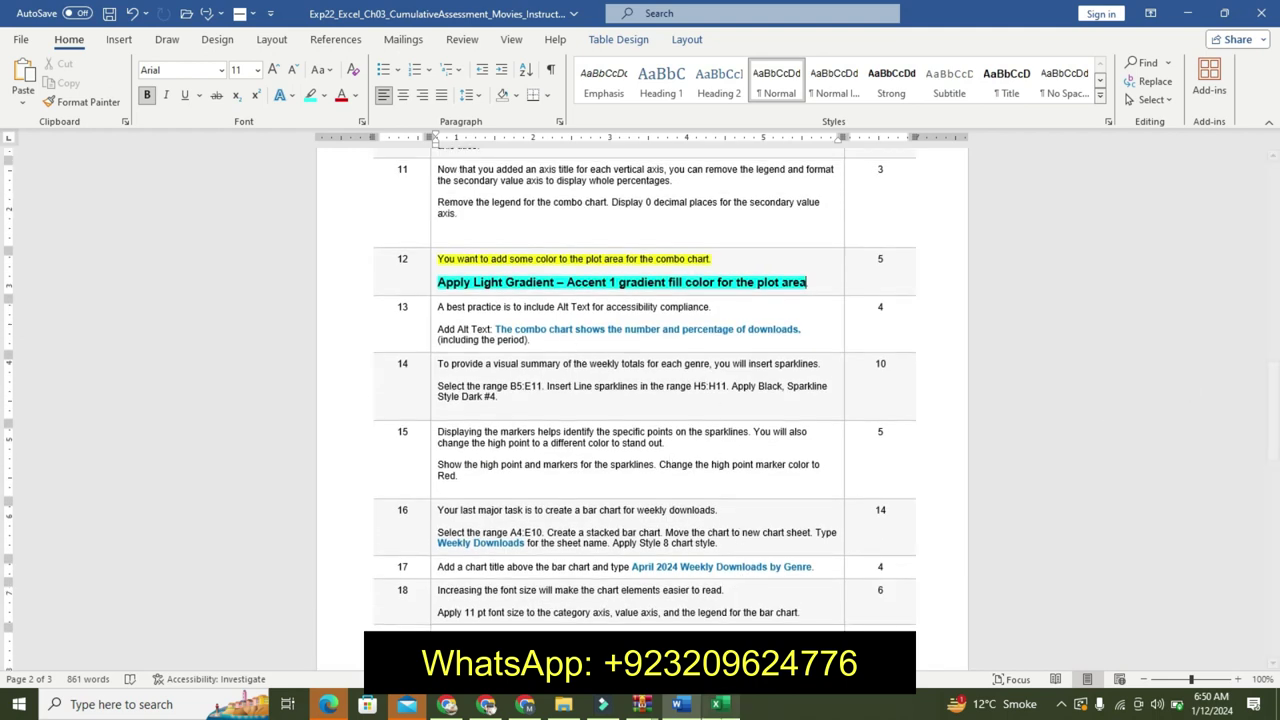
Switch the combo chart's plot area to a gradient fill in Format Plot Area.
left_click(716, 704)
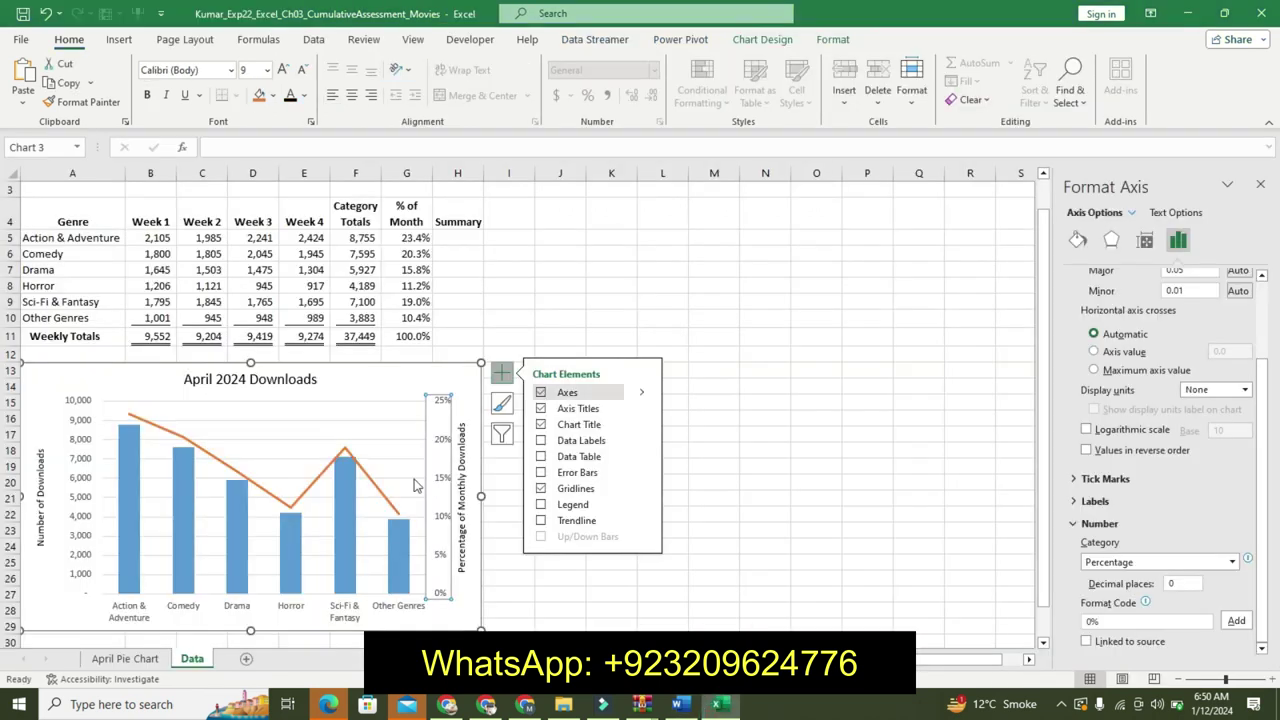
right_click(369, 441)
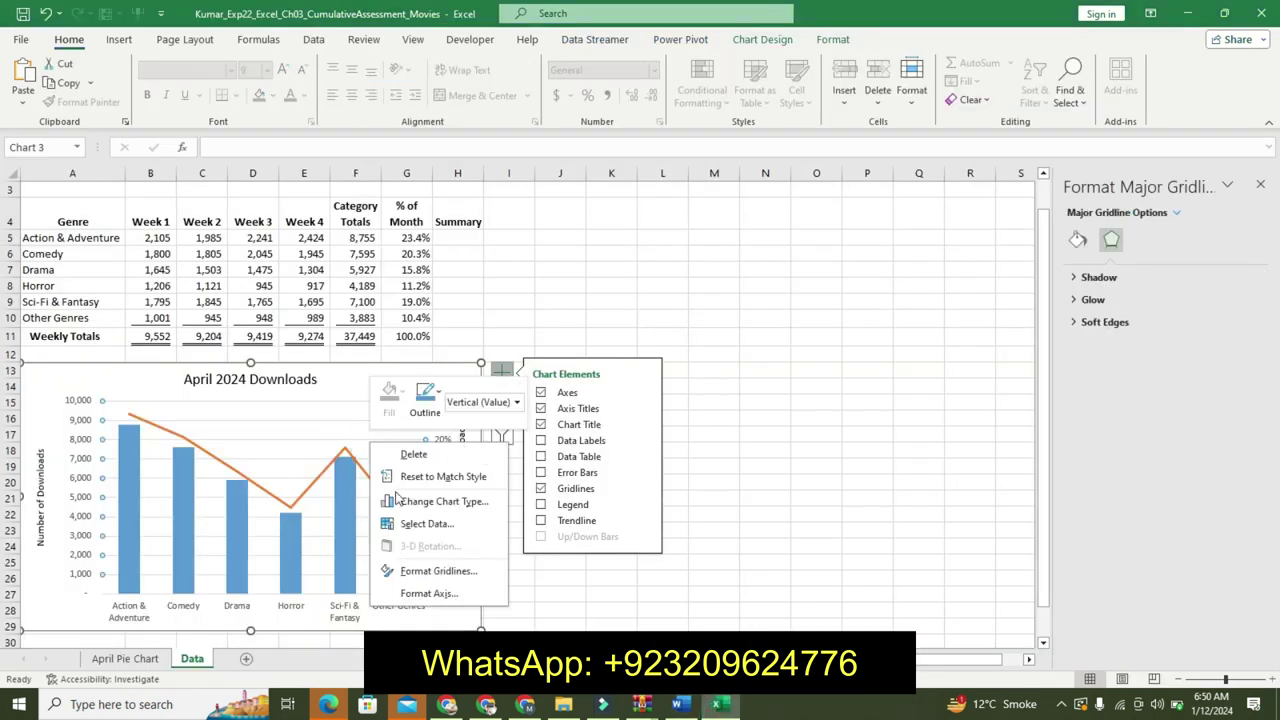
left_click(282, 400)
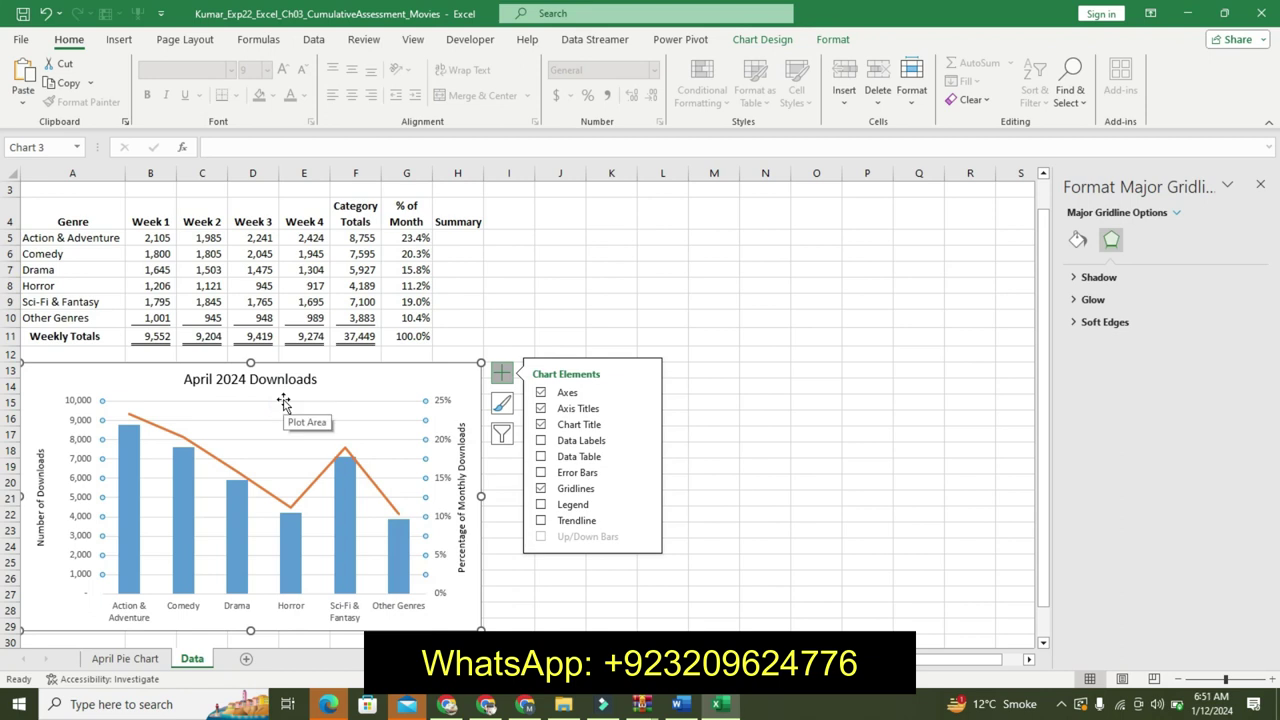
right_click(282, 400)
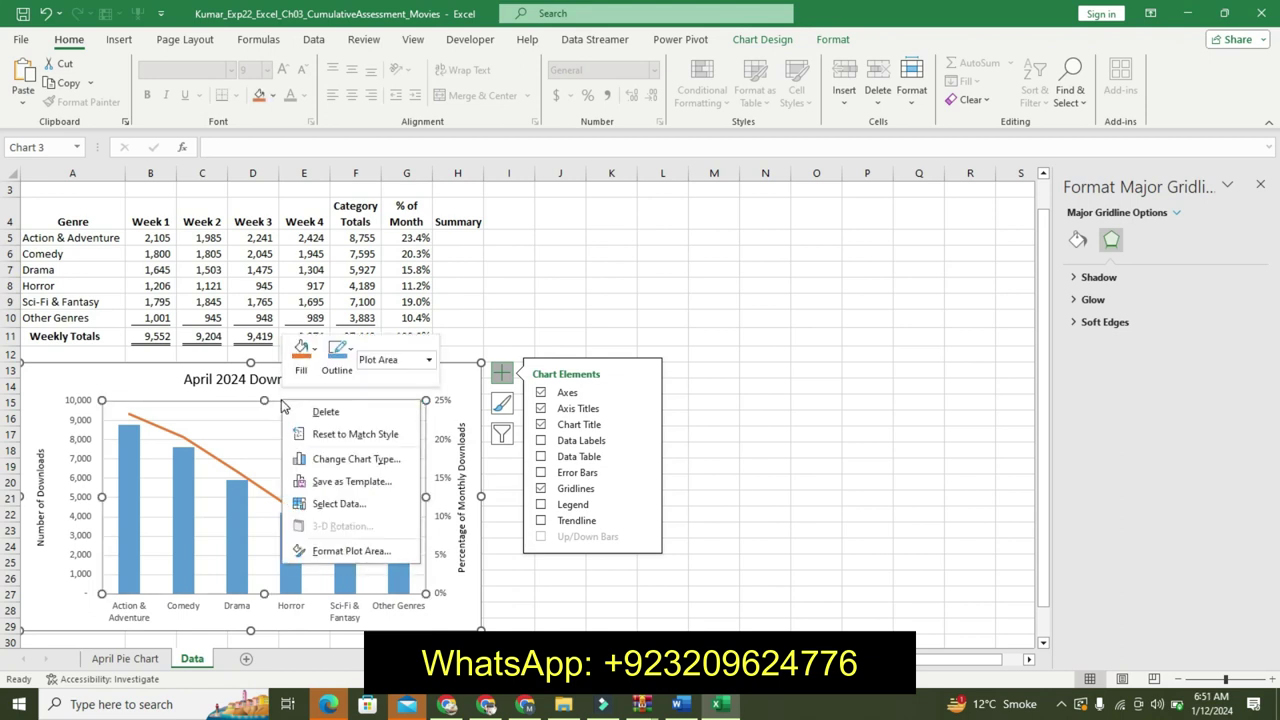
left_click(333, 552)
left_click(1078, 239)
left_click(1120, 334)
left_click(1233, 419)
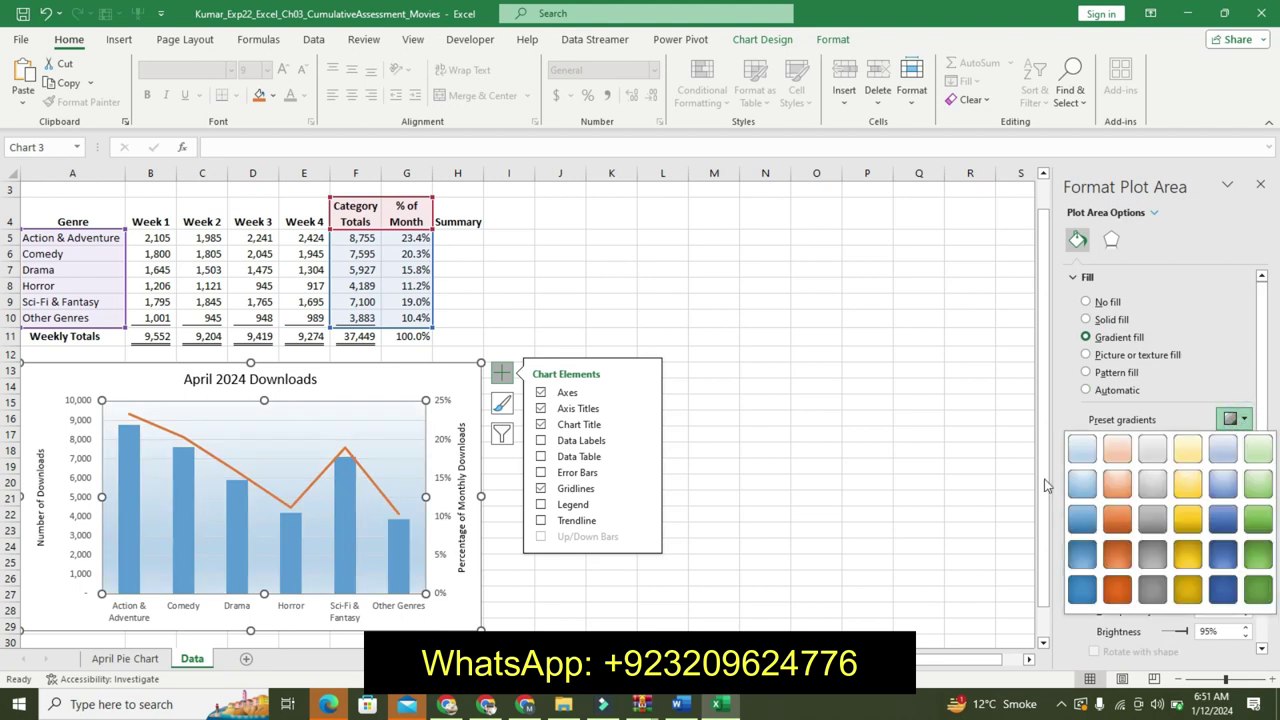
left_click(1113, 455)
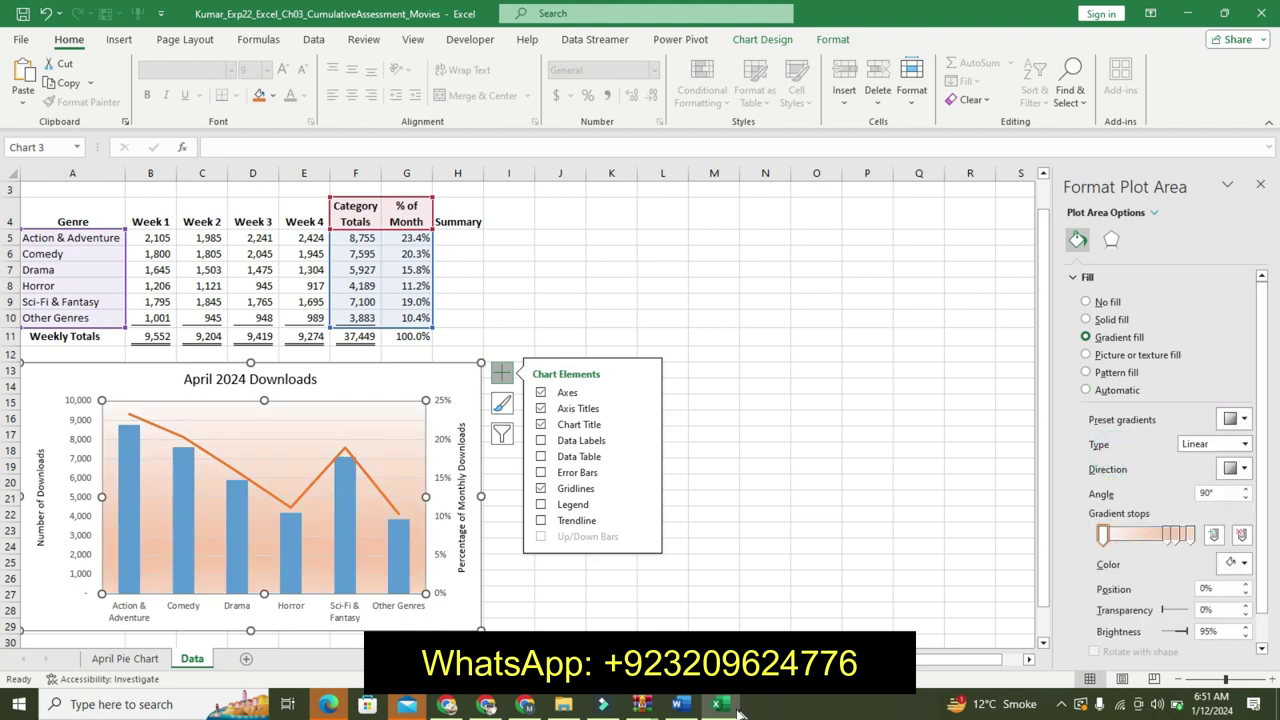
Apply the Light Gradient – Accent 1 preset to the plot area and verify it against the instructions.
left_click(680, 704)
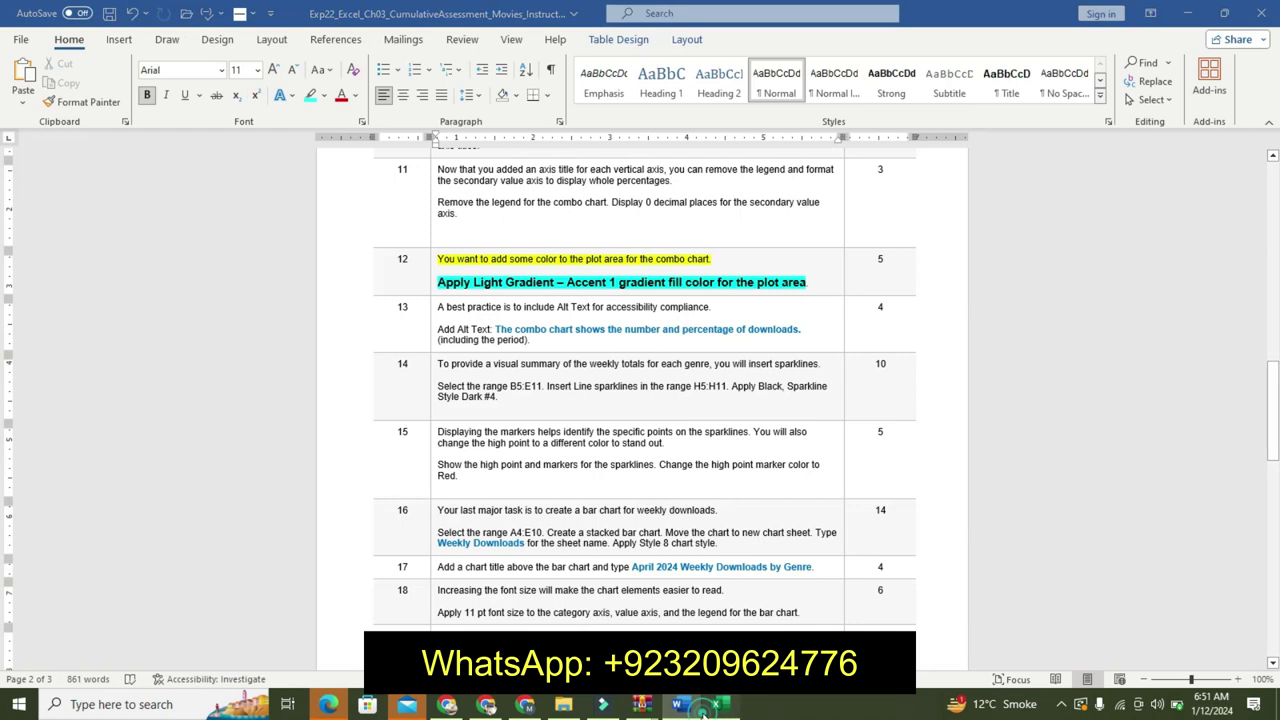
left_click(718, 704)
left_click(1233, 419)
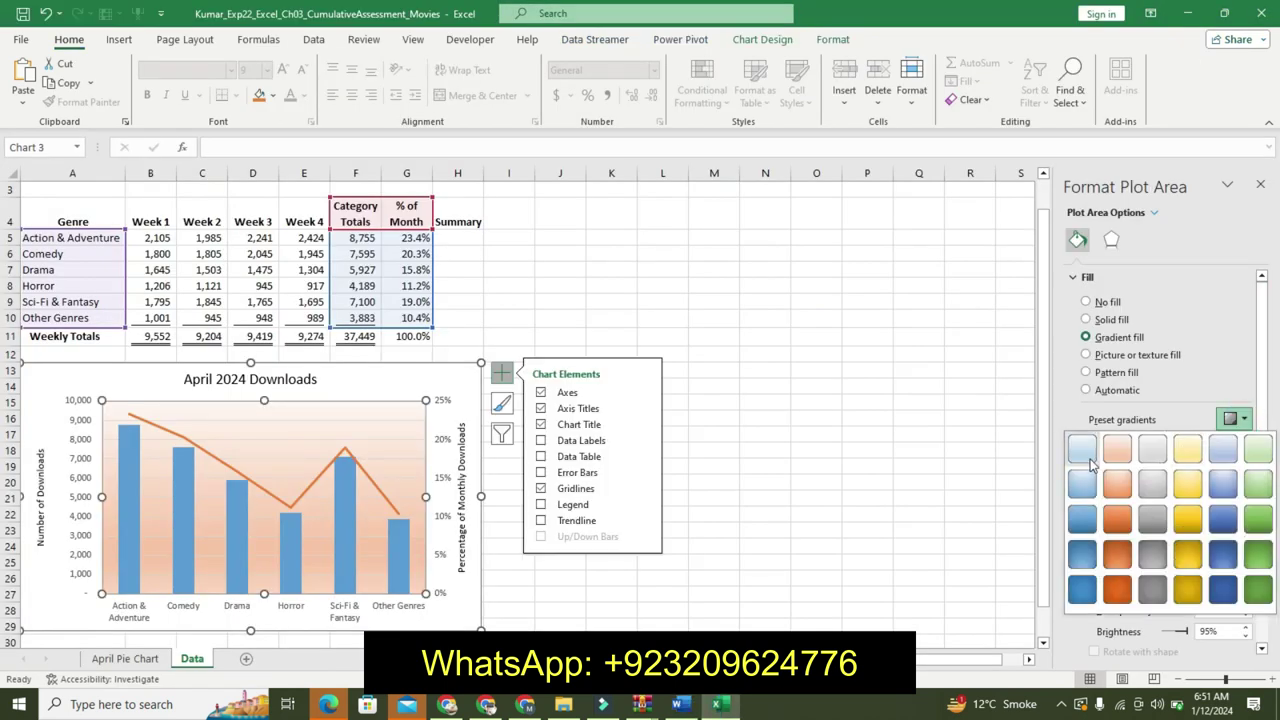
left_click(1082, 450)
left_click(680, 704)
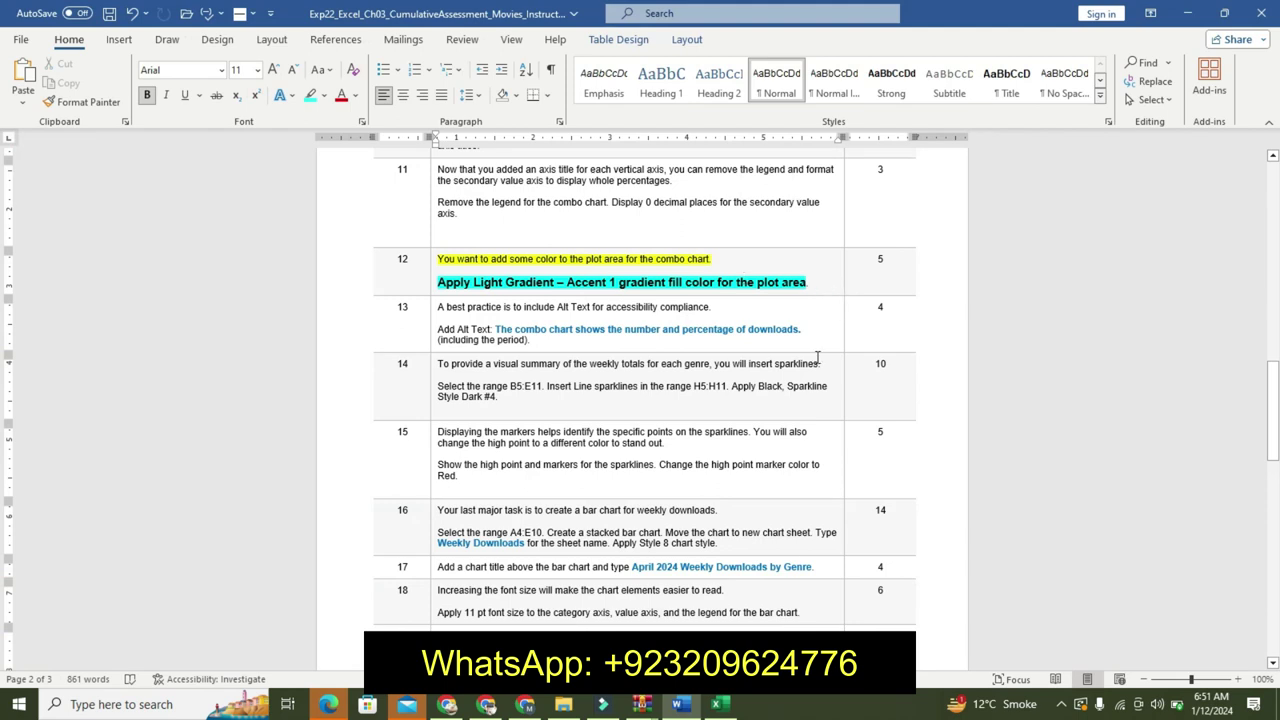
left_click(716, 704)
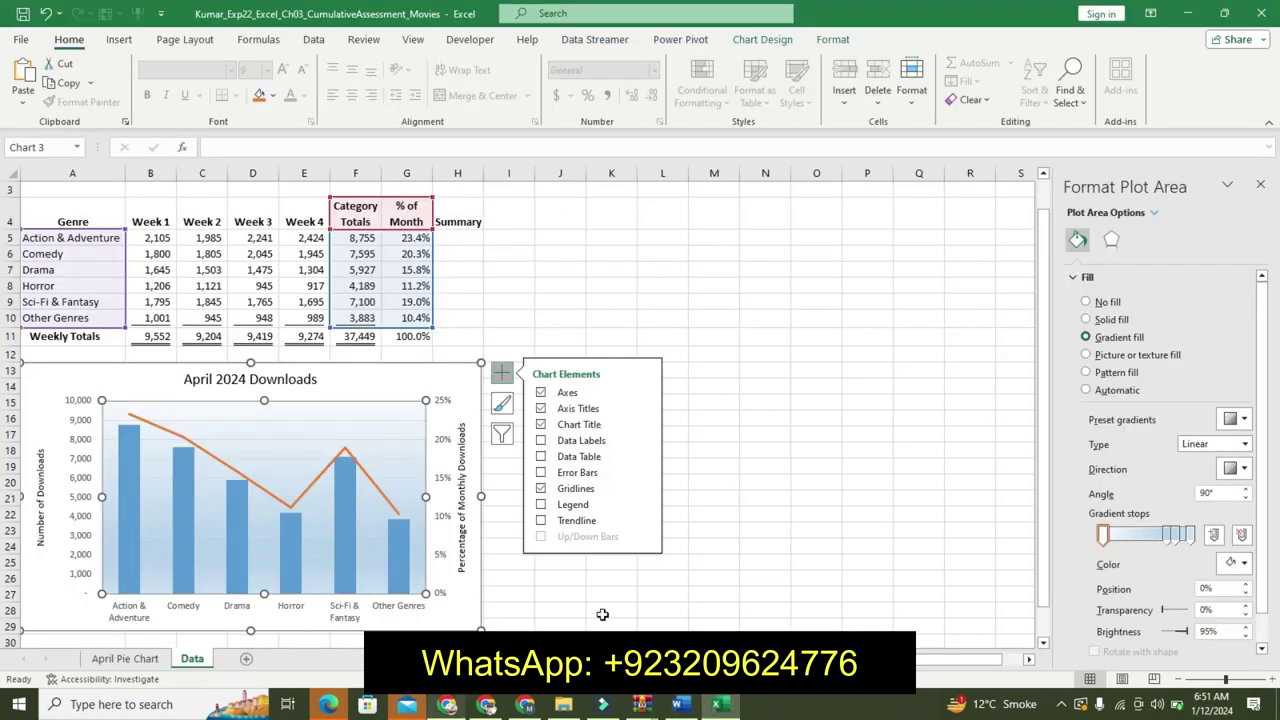
left_click(680, 704)
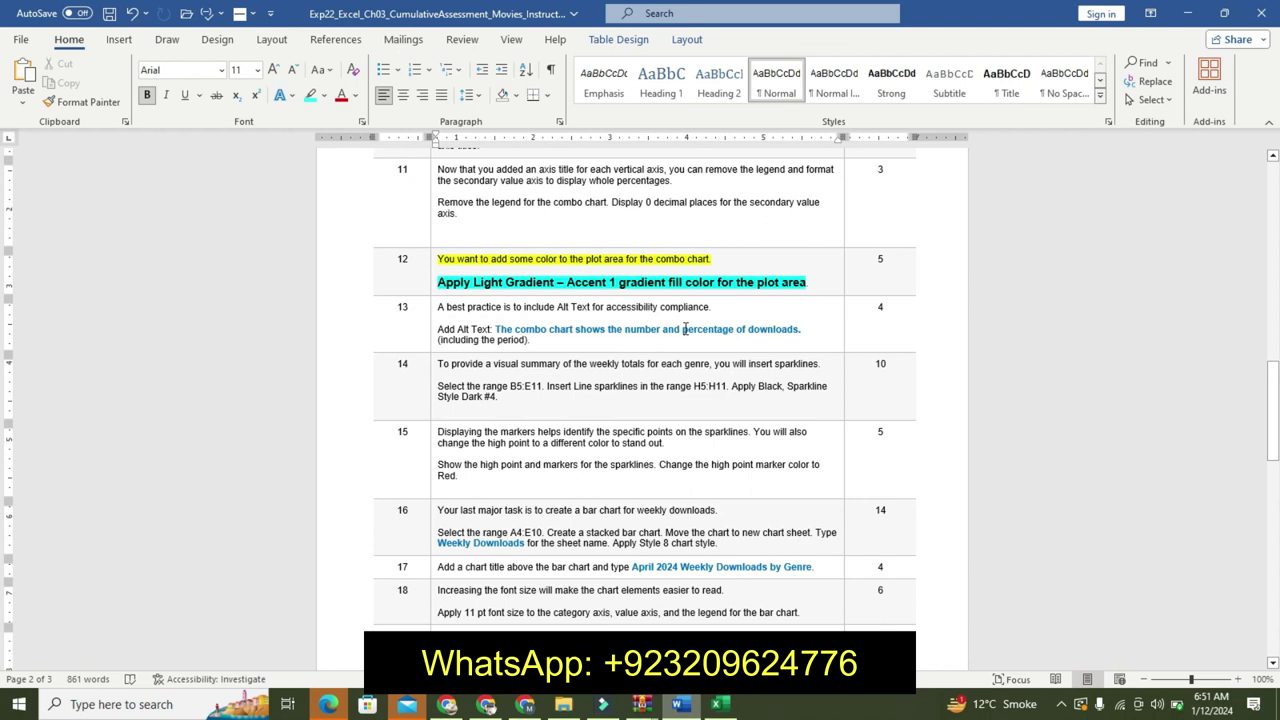
Undo step 12's formatting and highlight step 13's first sentence in yellow.
key("ctrl+z")
key("ctrl+z")
key("ctrl+z")
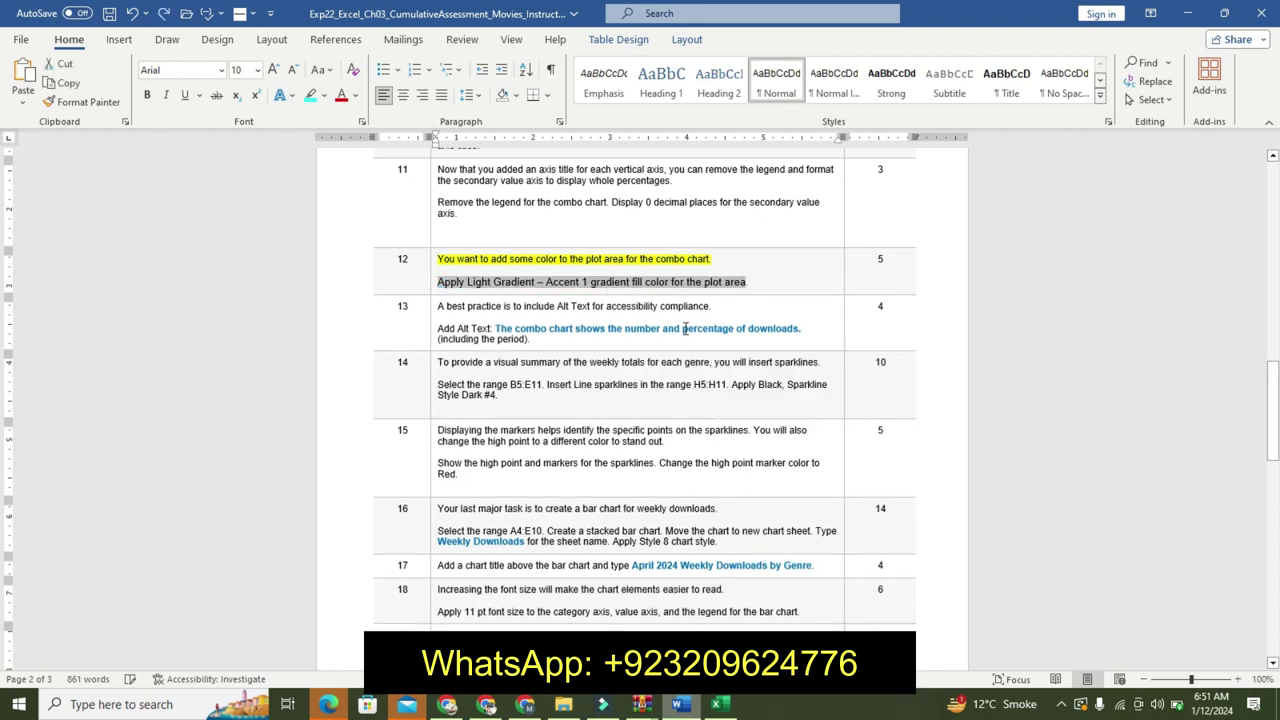
key("ctrl+z")
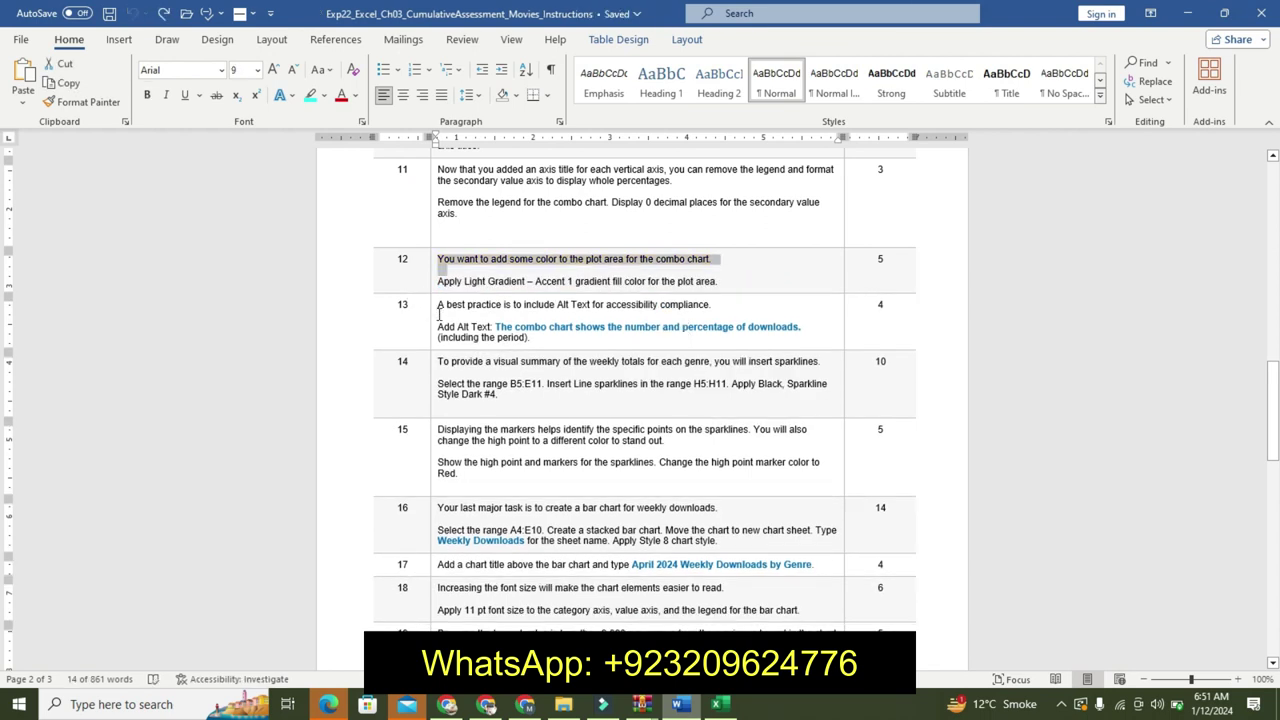
left_click(438, 304)
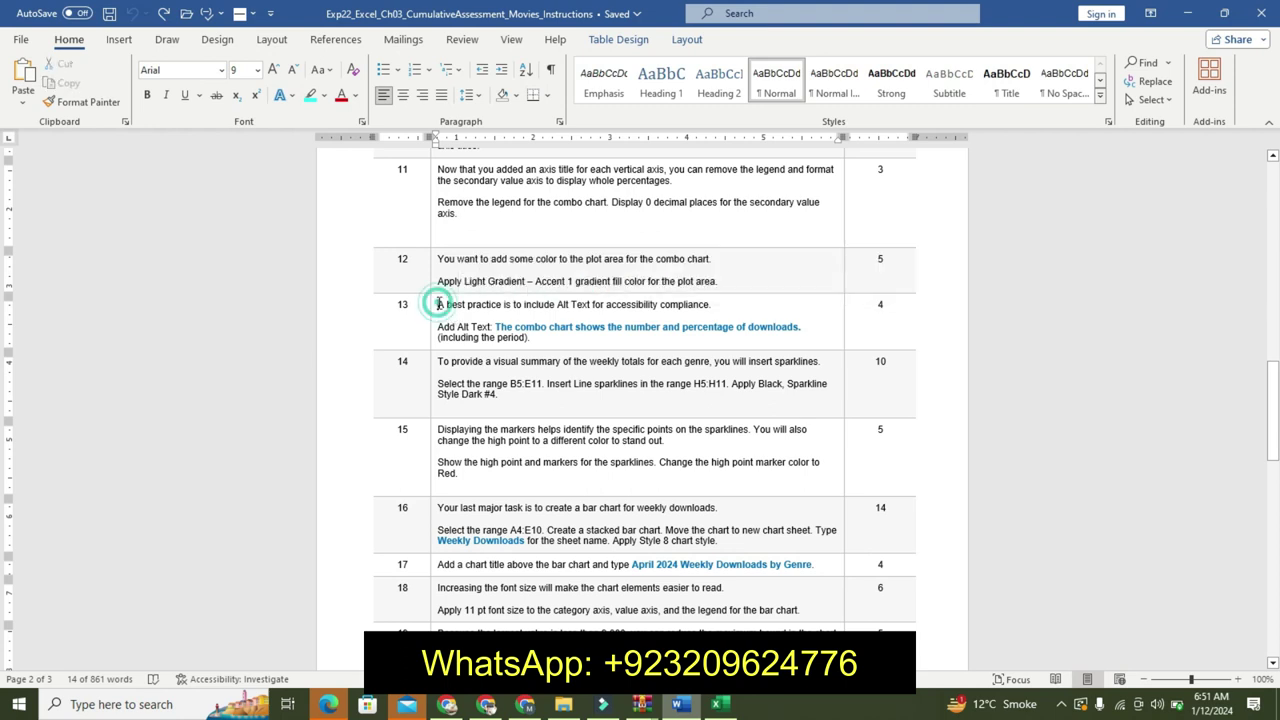
triple_click(438, 304)
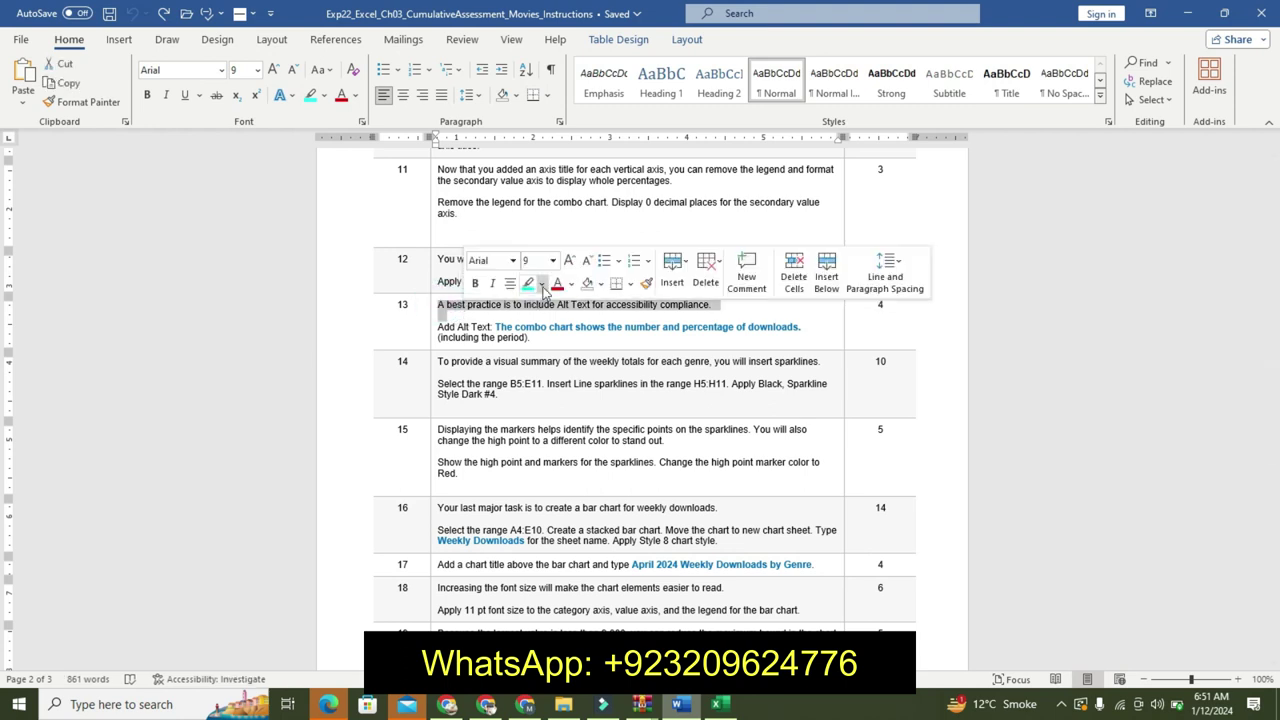
left_click(543, 288)
left_click(531, 308)
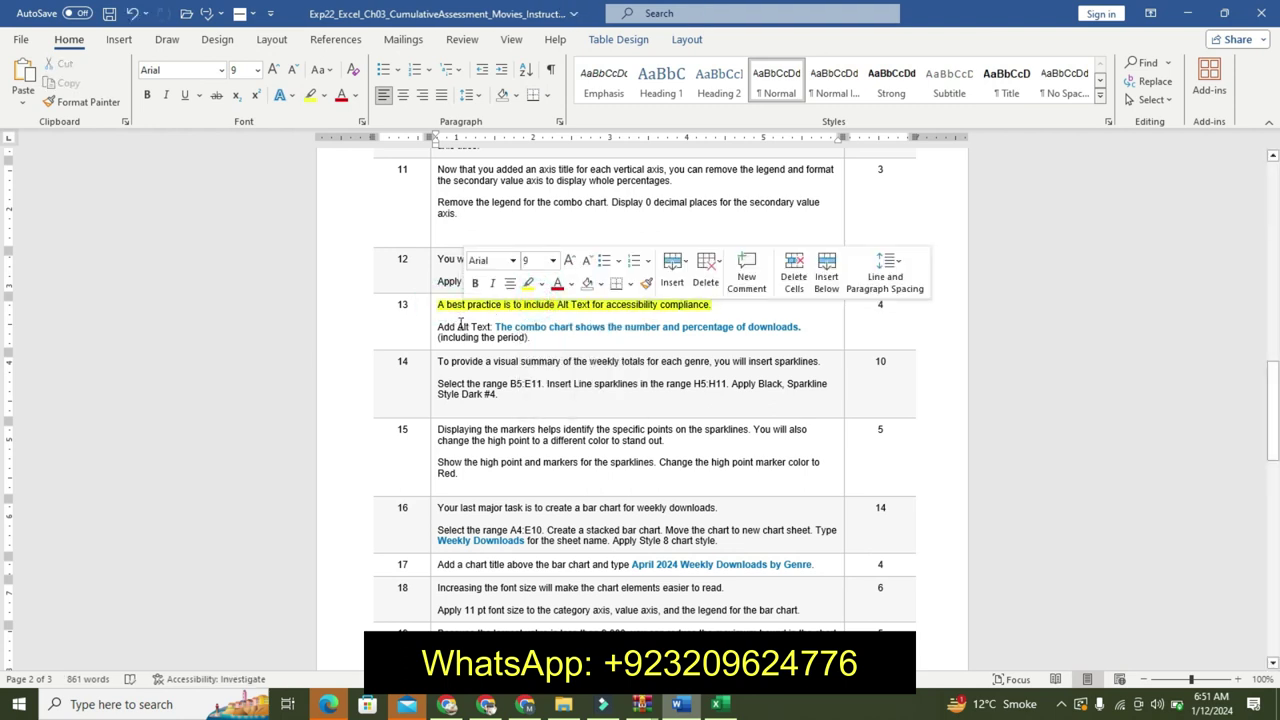
Make step 13's Add Alt Text line 11 pt, bold, with a turquoise highlight.
left_click_drag(440, 327, 520, 338)
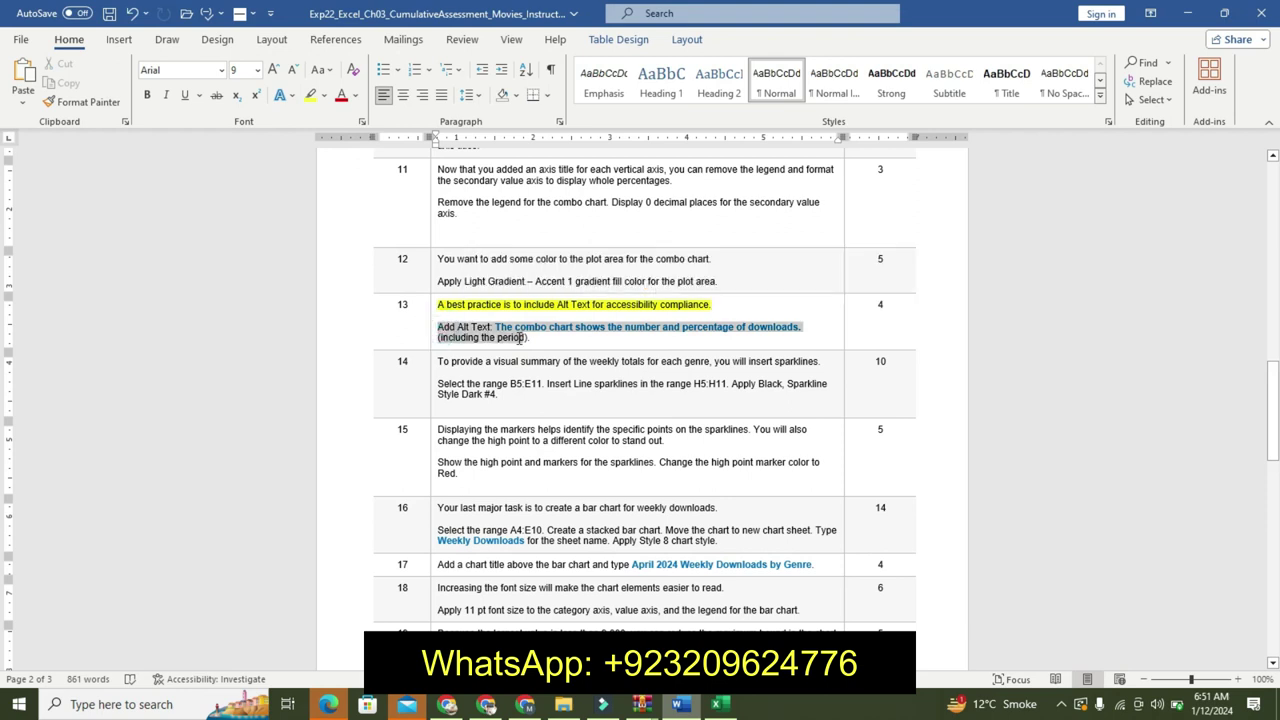
left_click(645, 292)
left_click(645, 292)
left_click(551, 314)
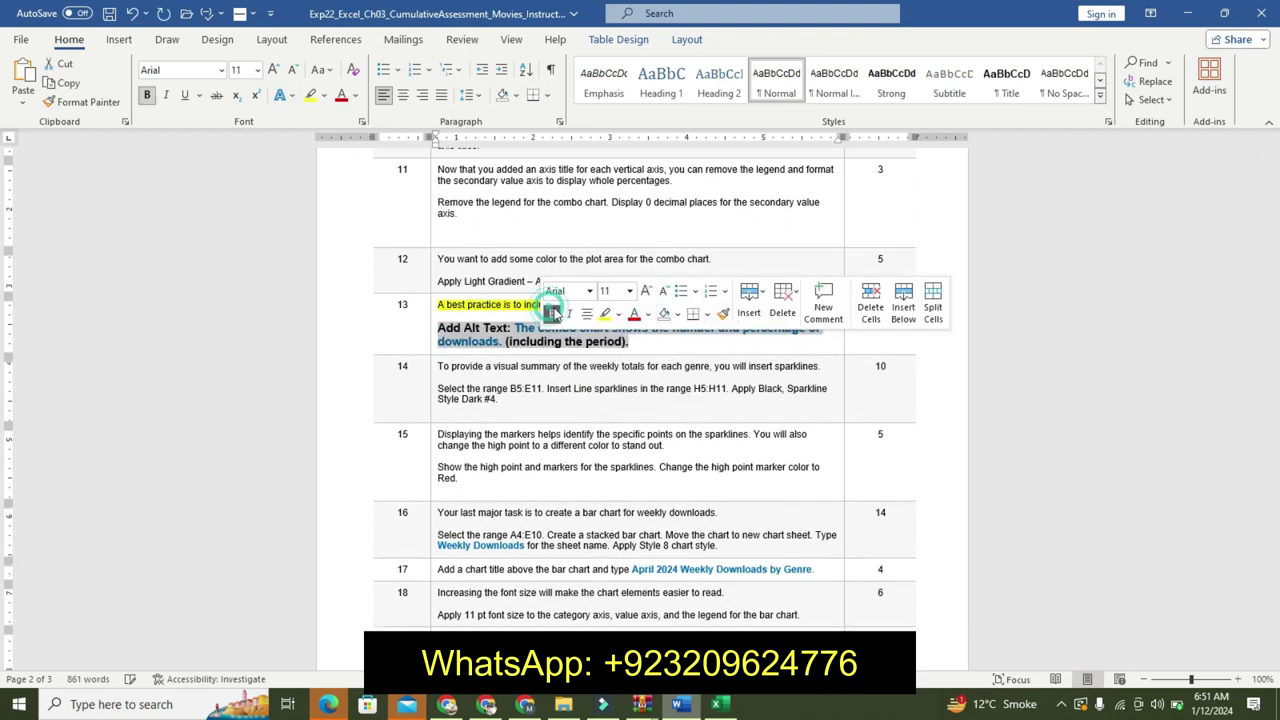
left_click(619, 314)
left_click(655, 337)
left_click(505, 345)
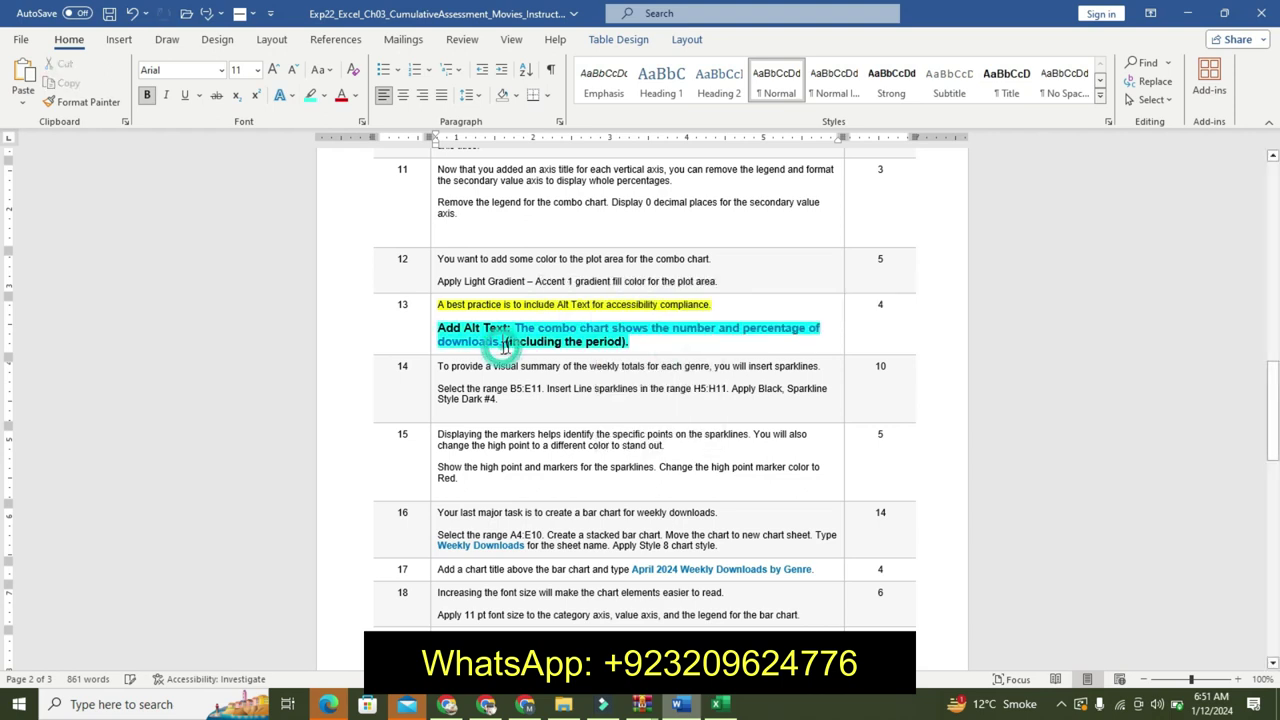
Select step 13's alt text sentence for reuse in Excel.
left_click_drag(514, 328, 506, 341)
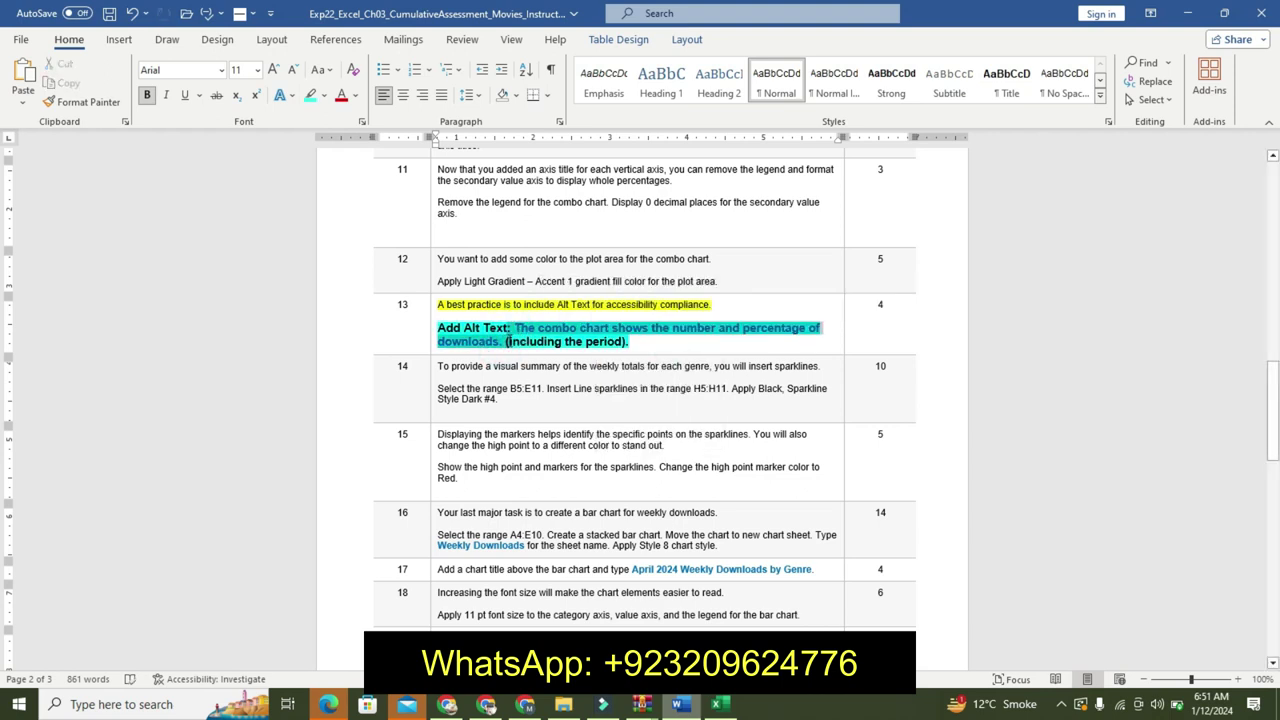
left_click(507, 341)
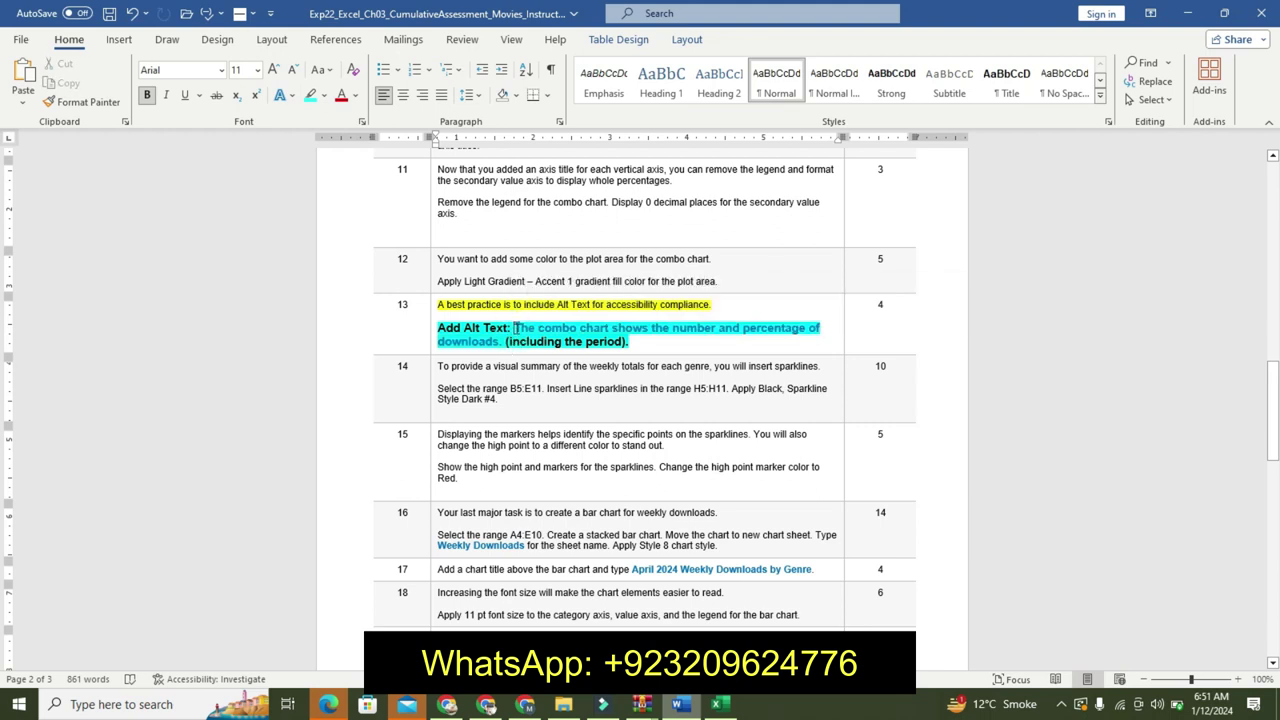
left_click_drag(506, 341, 514, 330)
key("ctrl+c")
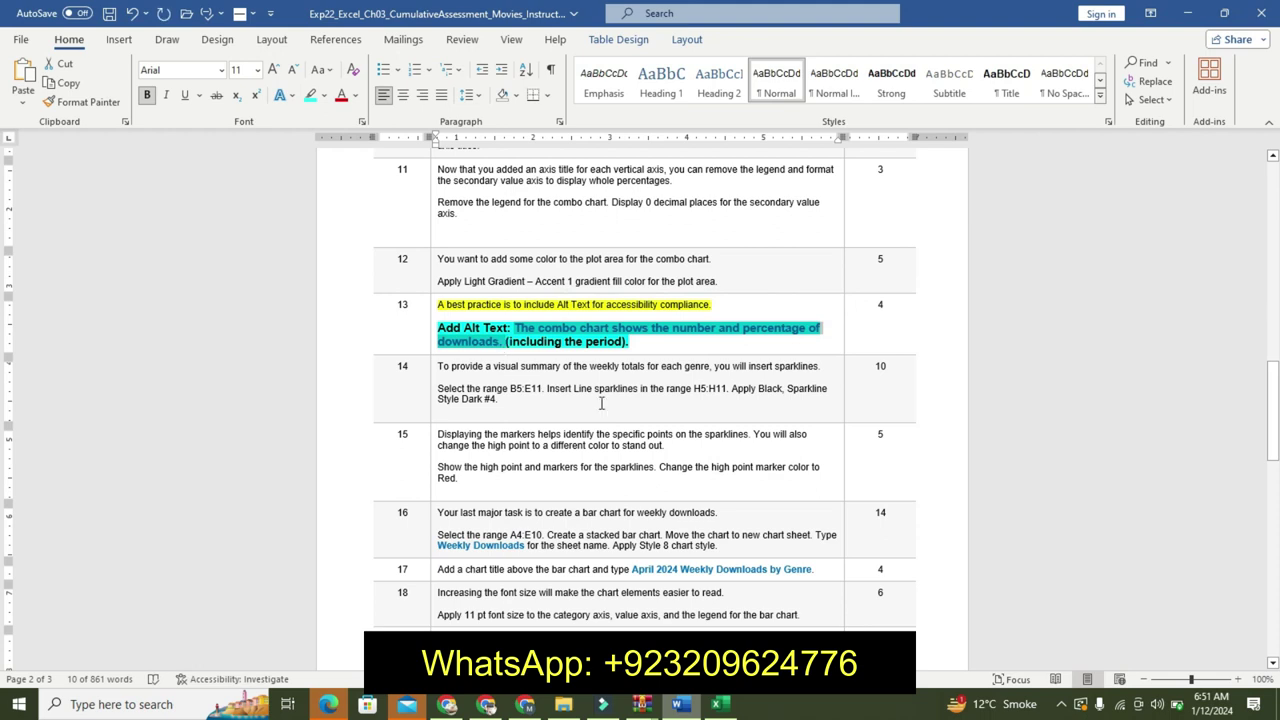
left_click(717, 704)
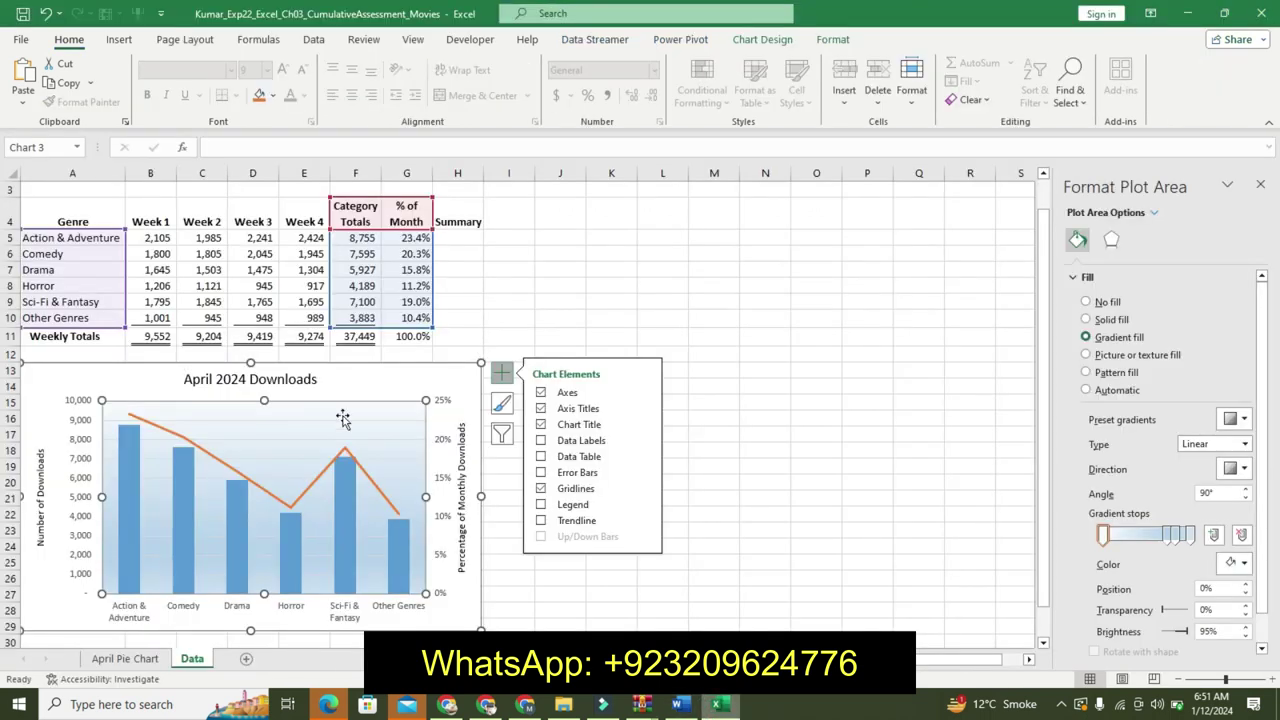
Paste 'The combo chart shows the number and percentage of downloads.' as the chart's alt text.
left_click(702, 707)
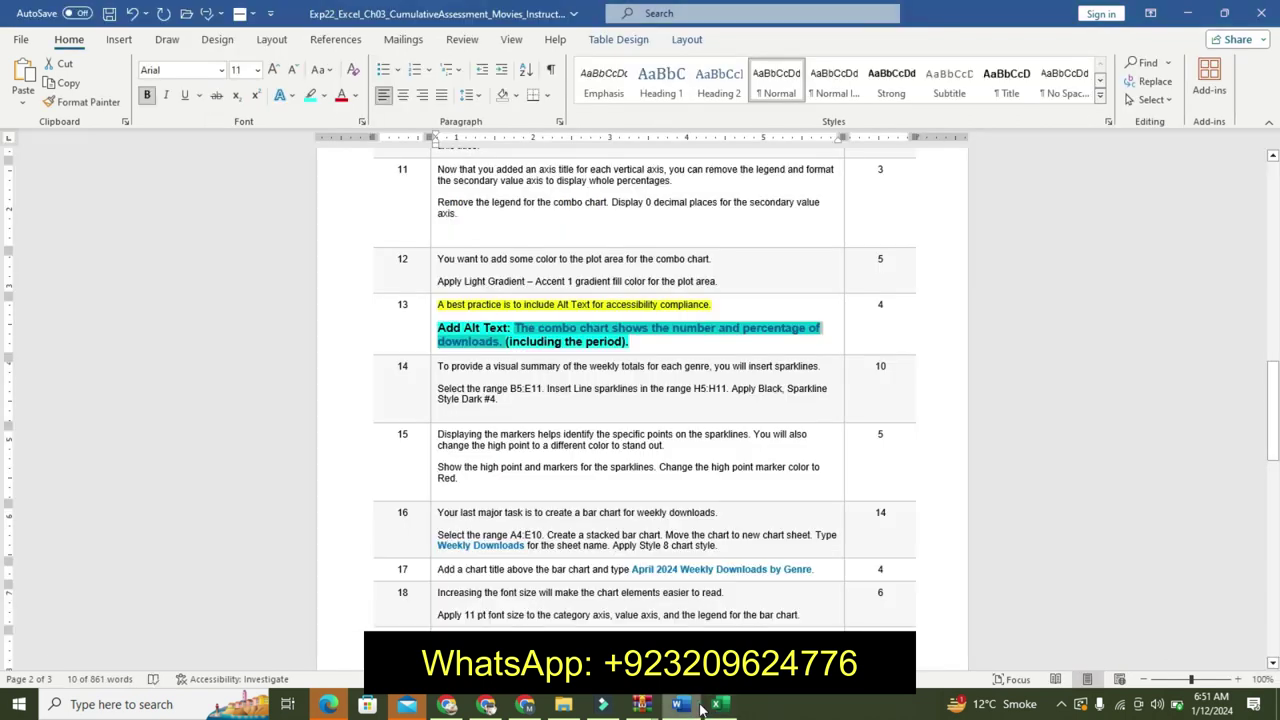
left_click(717, 704)
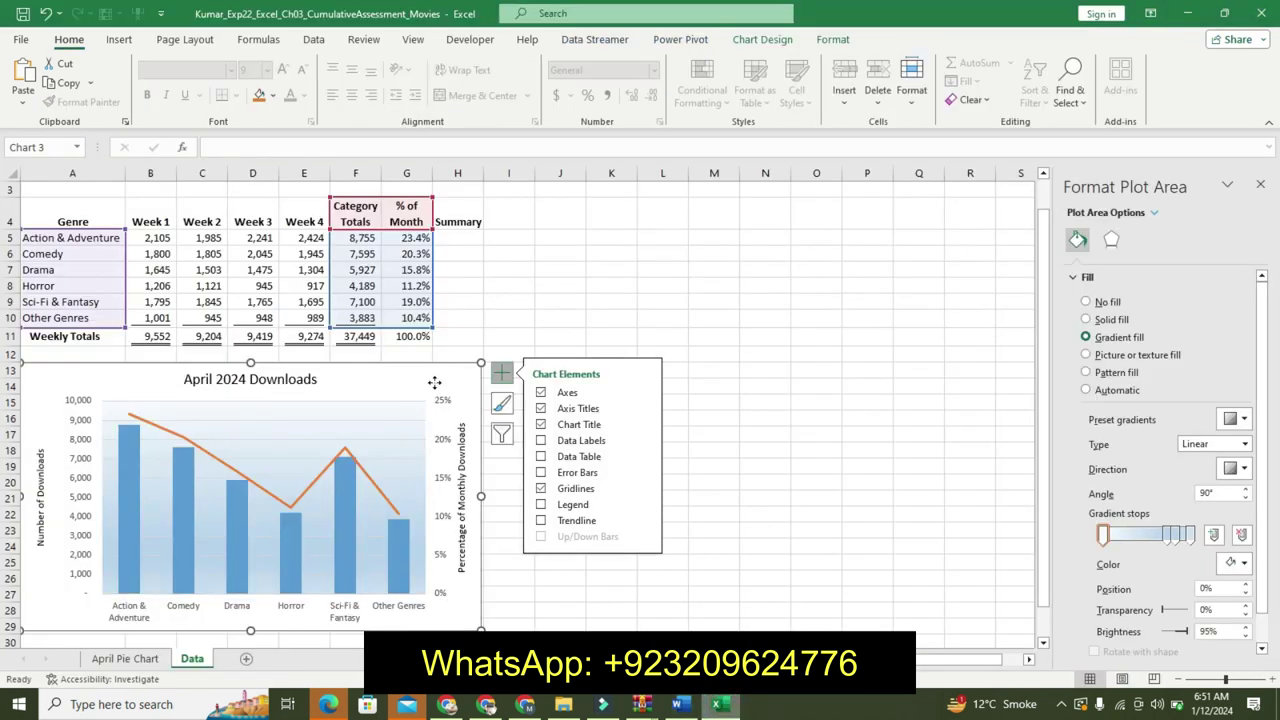
right_click(434, 383)
left_click(480, 622)
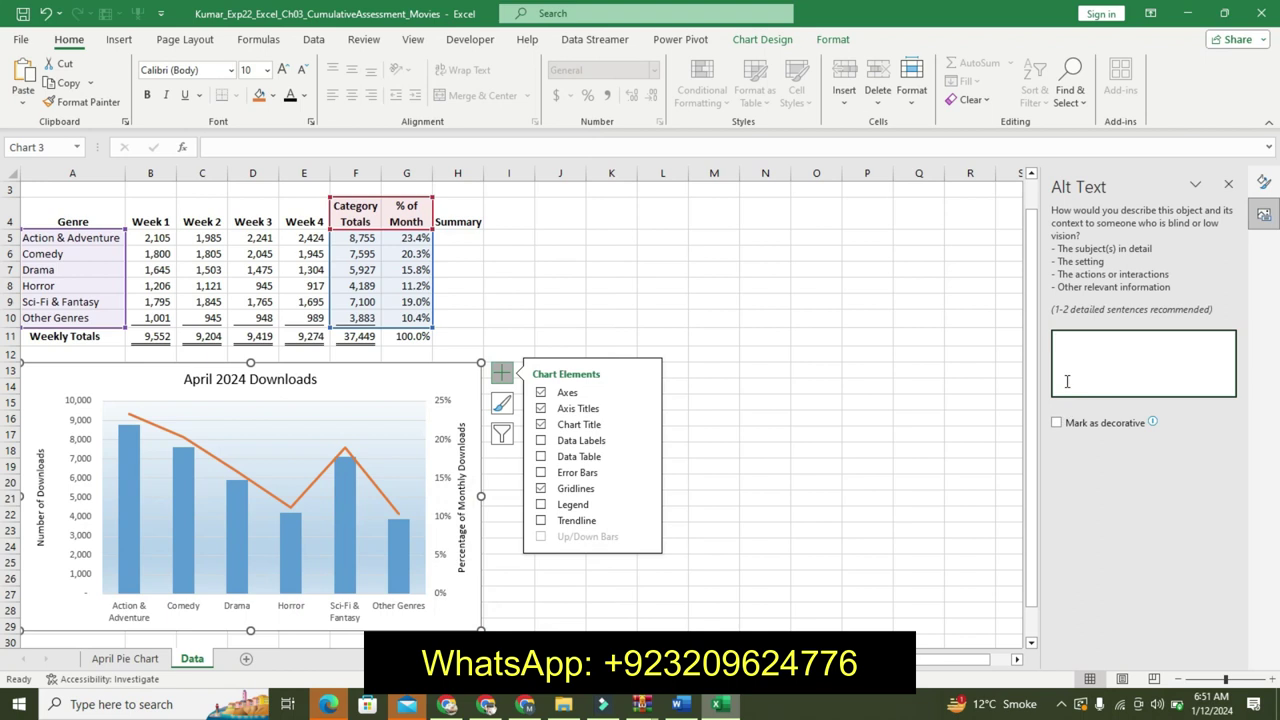
key("ctrl+v")
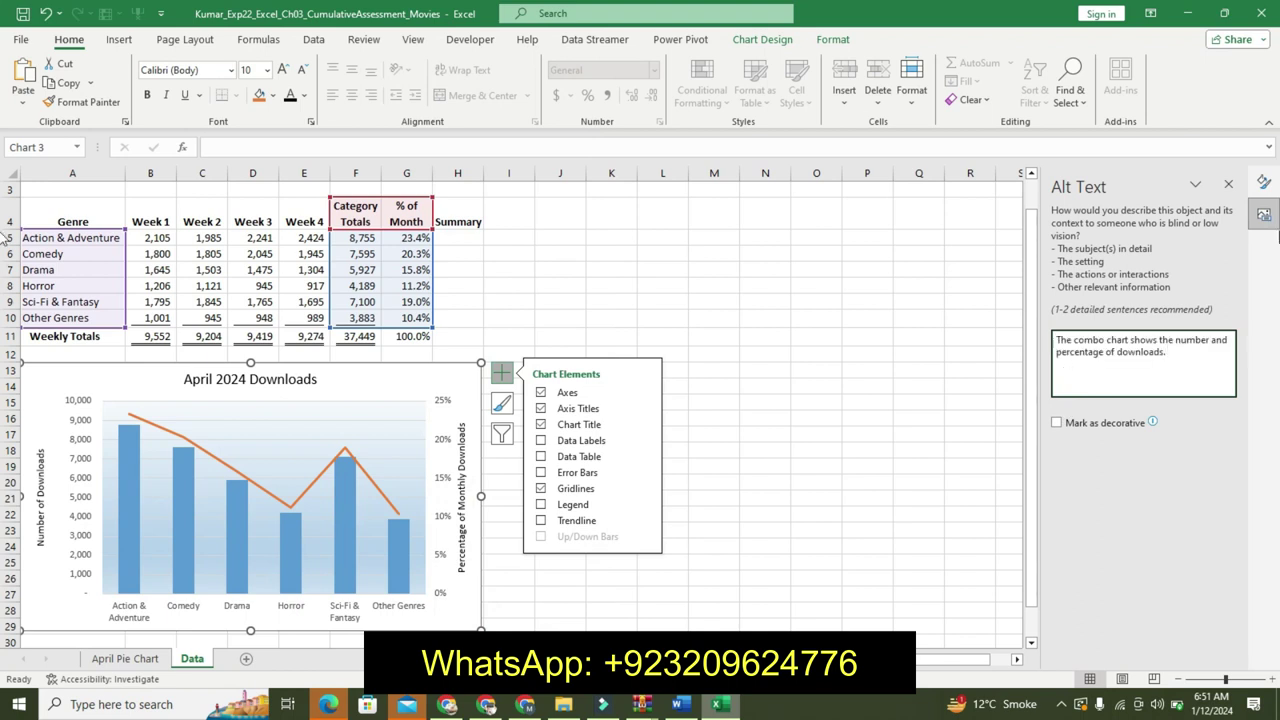
left_click(1263, 183)
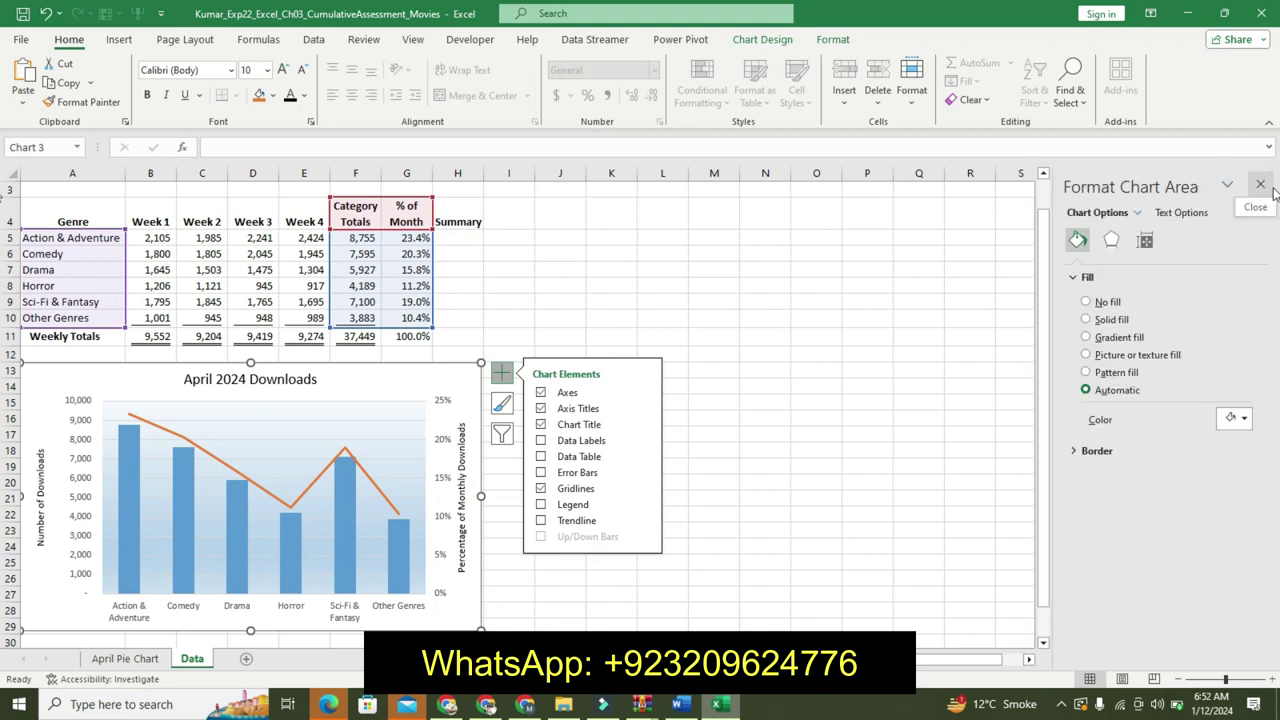
left_click(1270, 187)
left_click(765, 531)
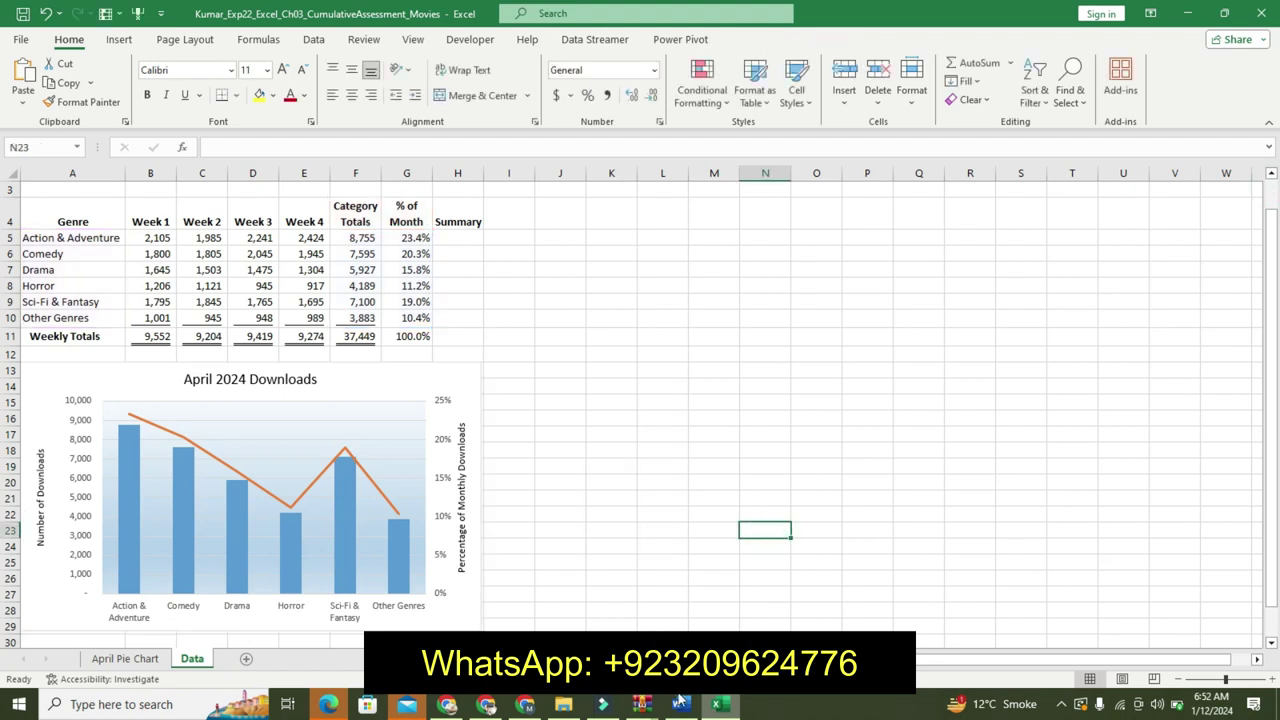
left_click(679, 703)
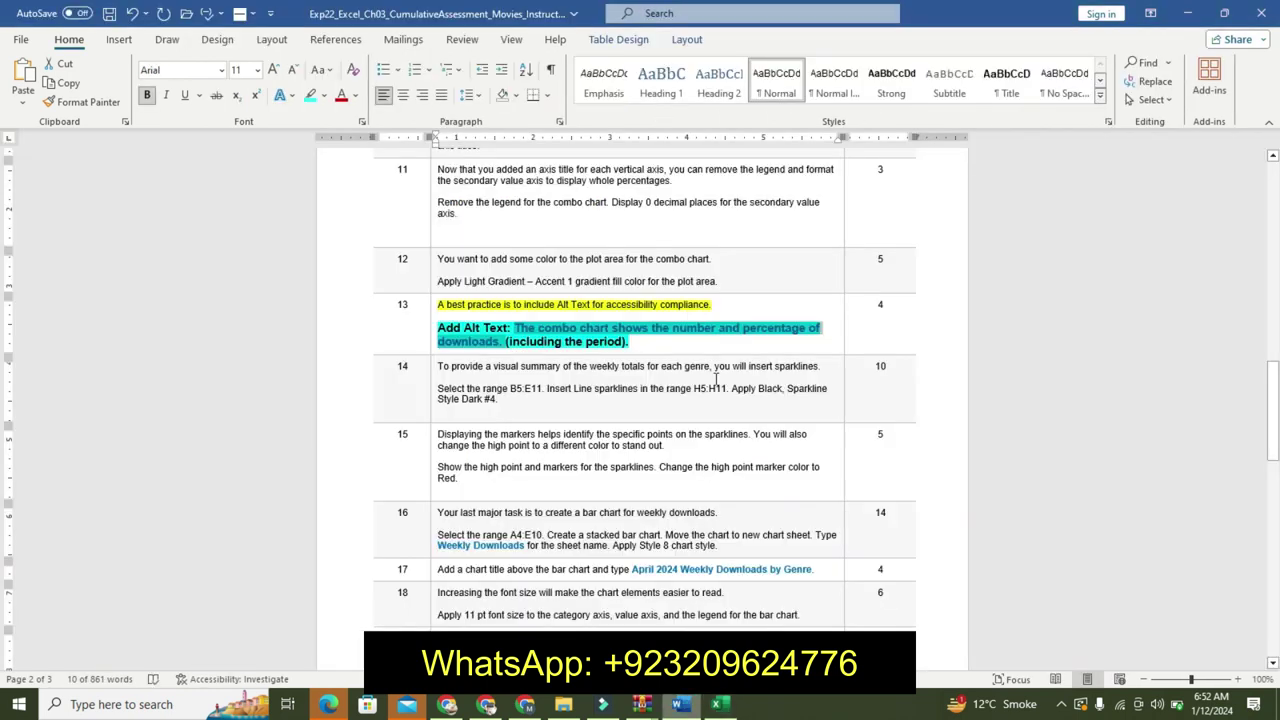
Undo task 13's formatting and highlight task 14's first sentence in yellow.
key("ctrl+z")
key("ctrl+z")
key("ctrl+z")
key("ctrl+z")
key("ctrl+z")
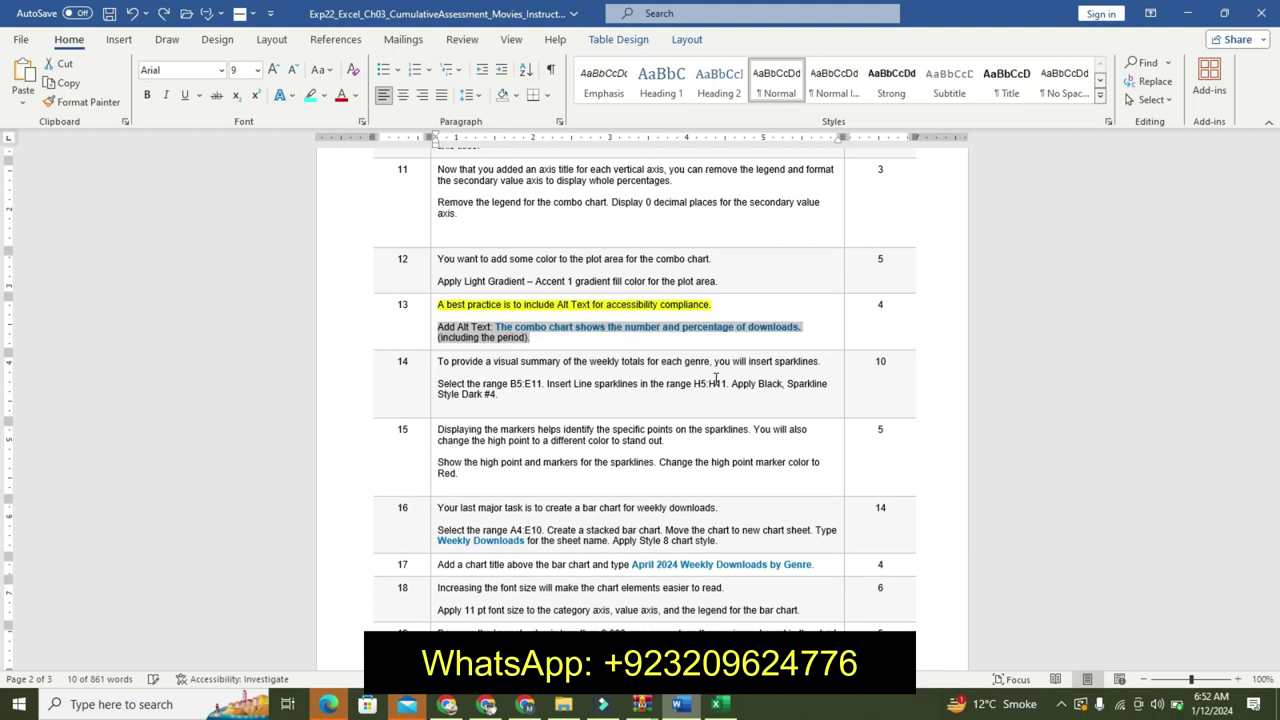
key("ctrl+z")
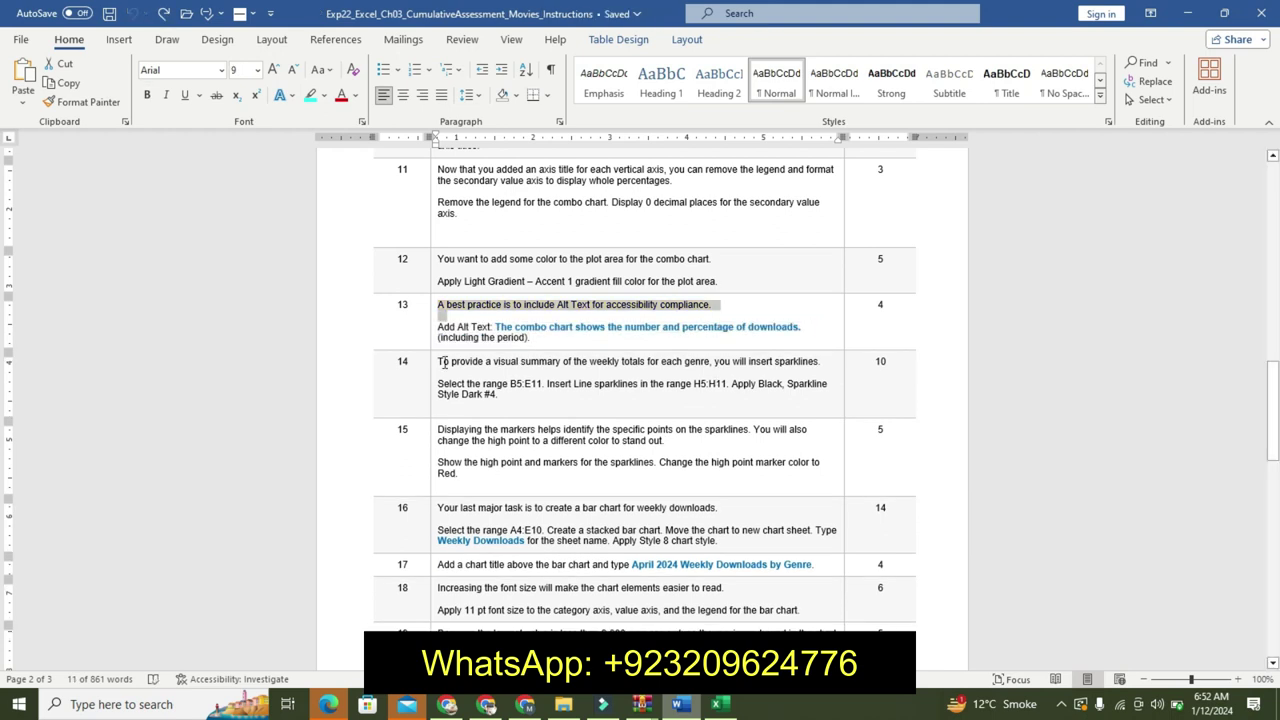
left_click(425, 361)
left_click(536, 343)
left_click(519, 362)
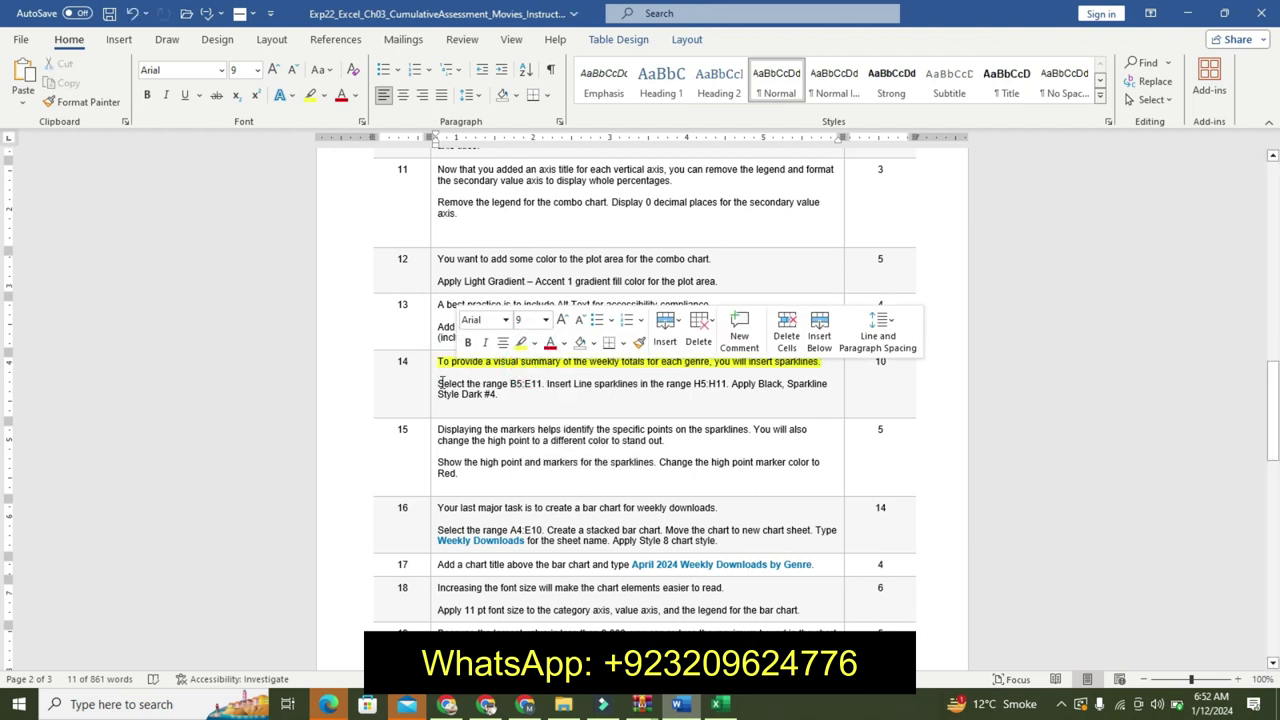
Make task 14's instruction paragraph 11 pt, bold, cyan-highlighted, and mark the range B5:E11.
left_click_drag(441, 383, 498, 394)
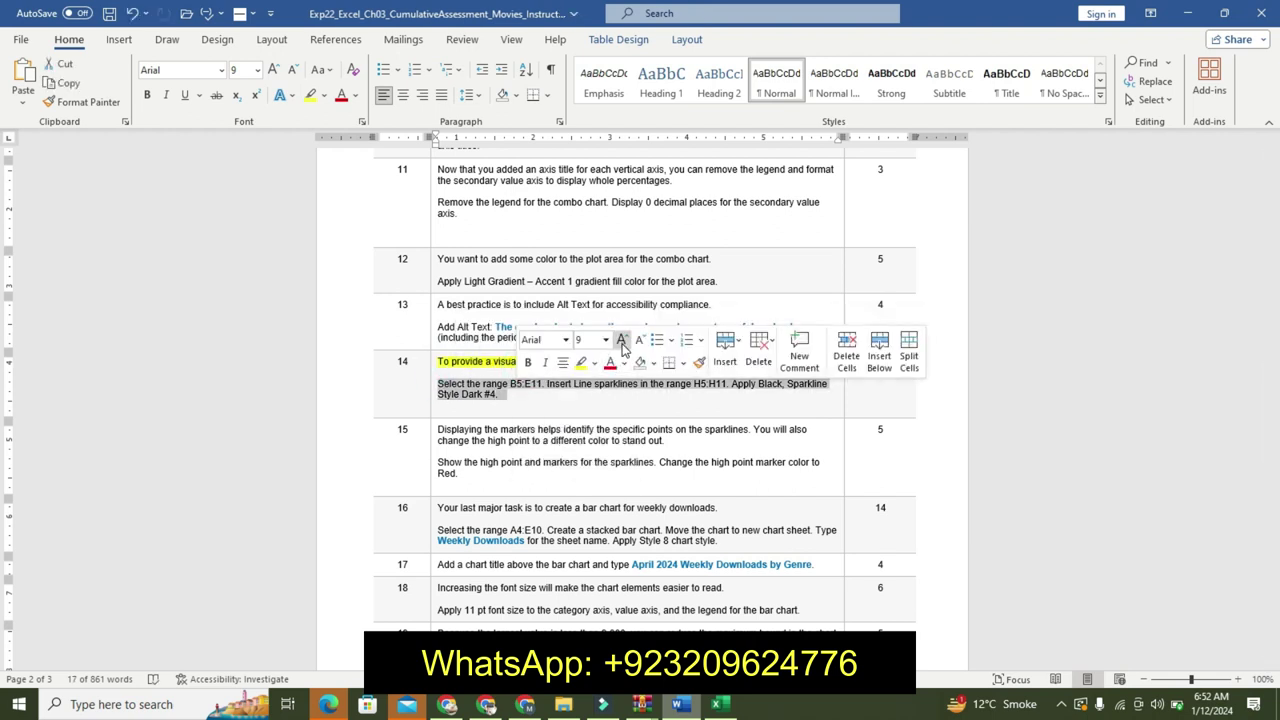
left_click(621, 341)
left_click(621, 341)
left_click(528, 362)
left_click(600, 364)
left_click(625, 385)
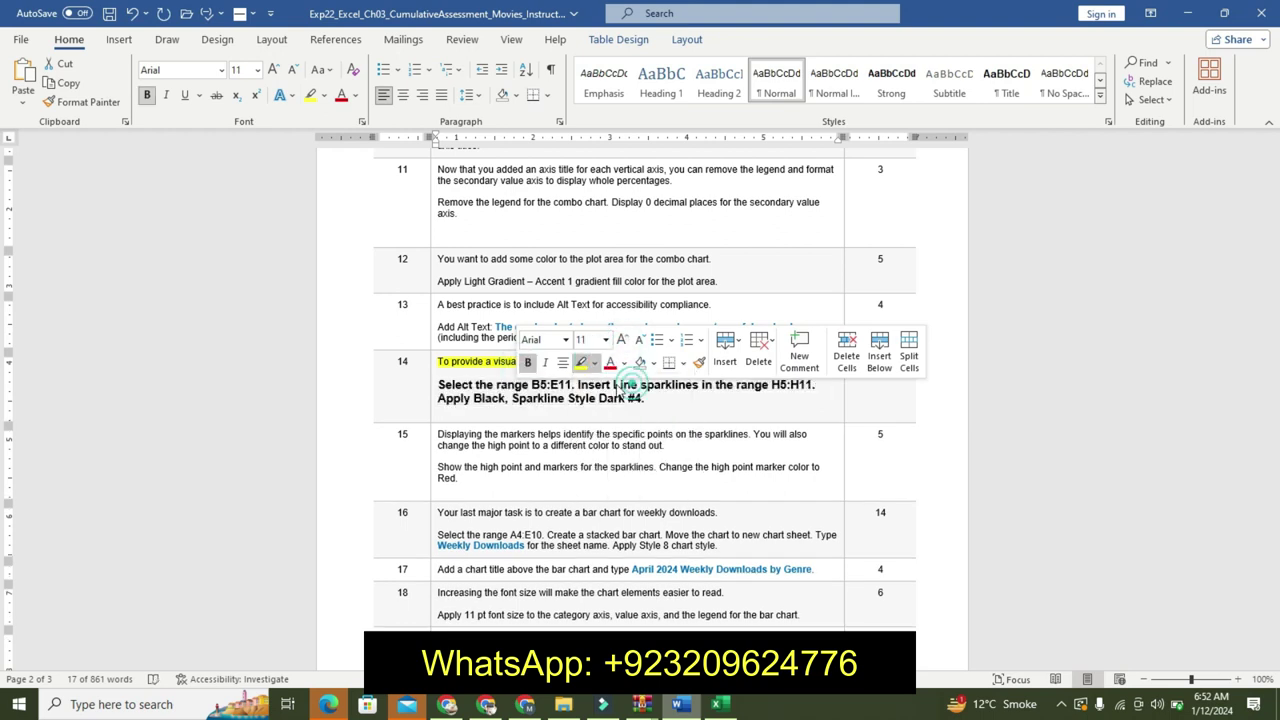
left_click_drag(531, 384, 570, 384)
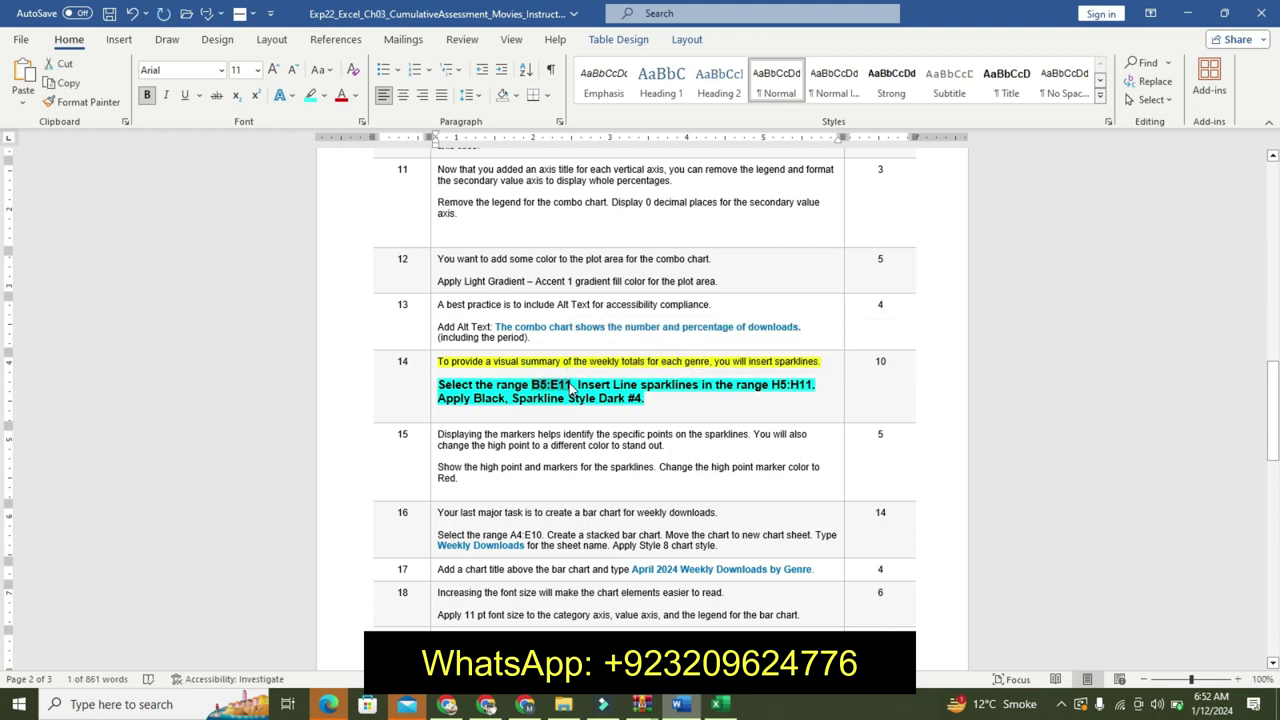
key("alt+Tab")
Select the range B5:E11 through the Name Box.
left_click(46, 146)
type("B5:E11")
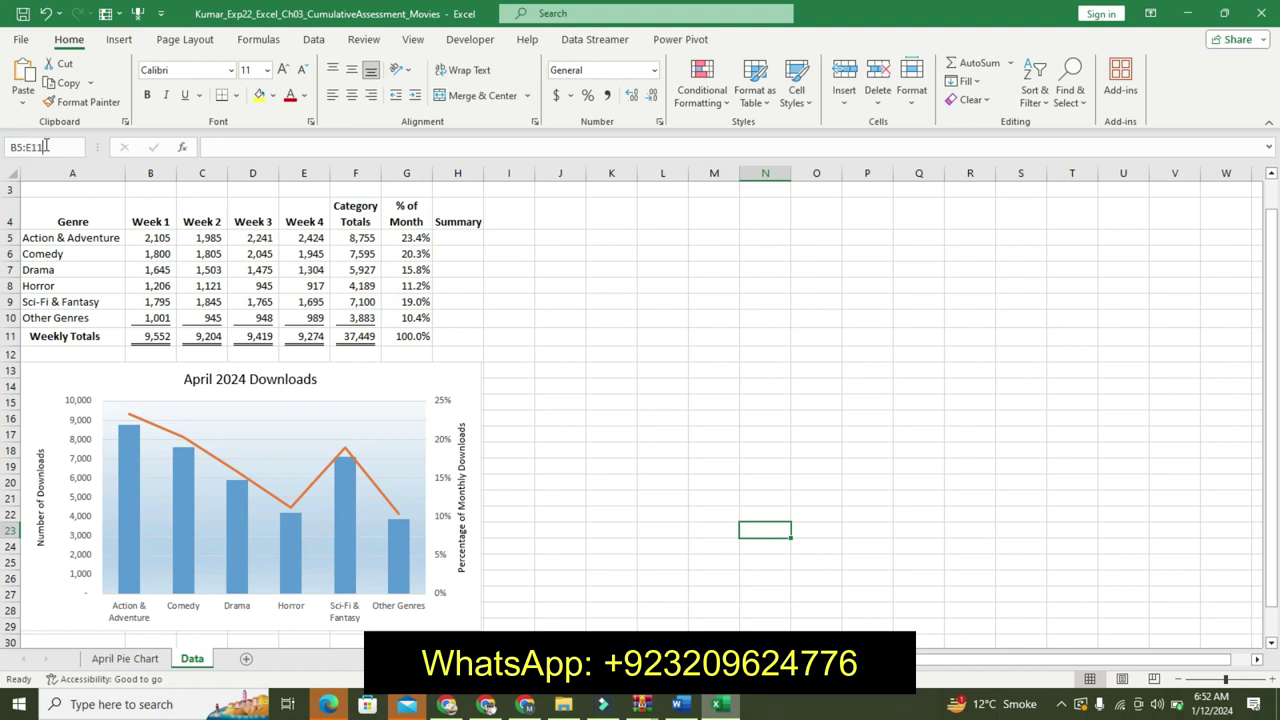
key("Return")
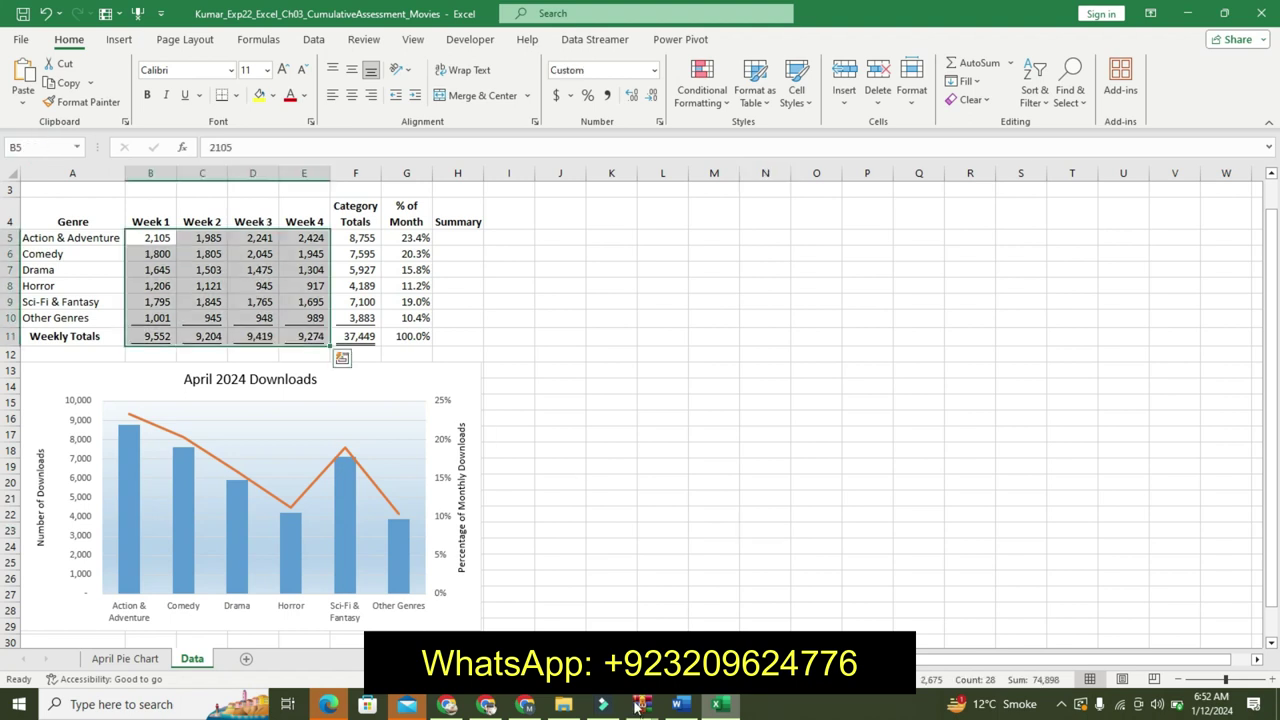
left_click(680, 705)
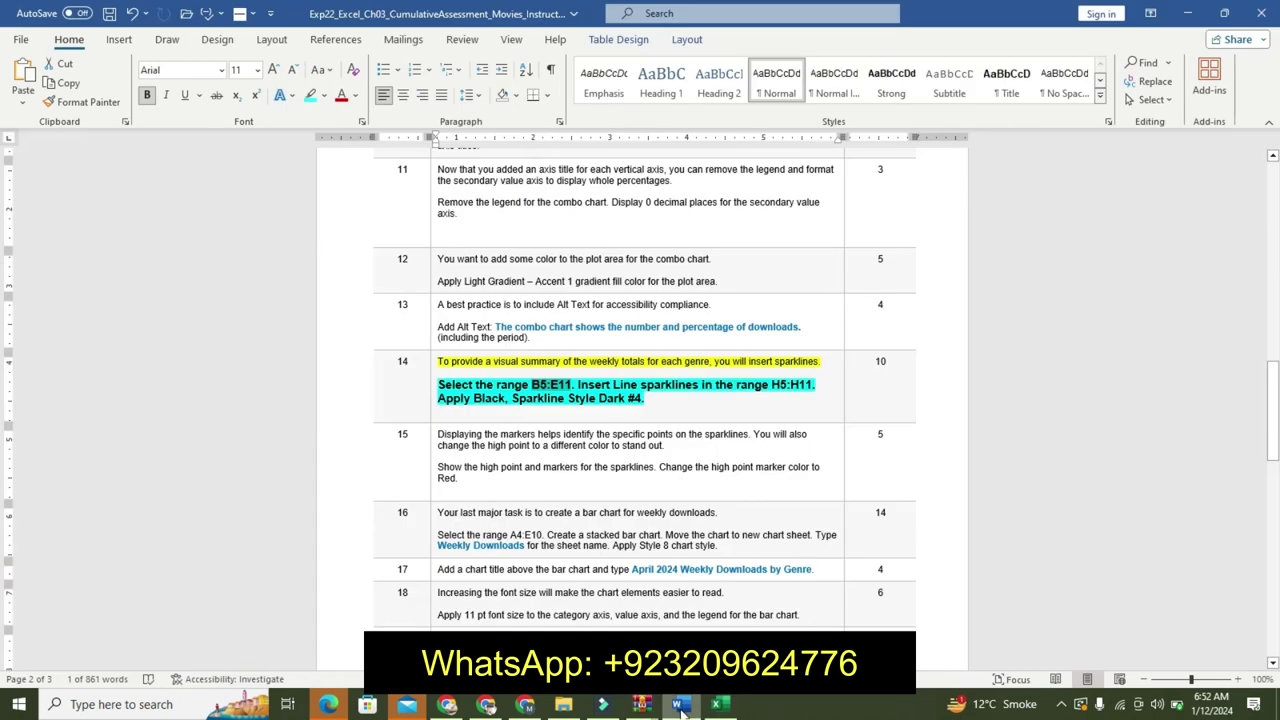
left_click(718, 705)
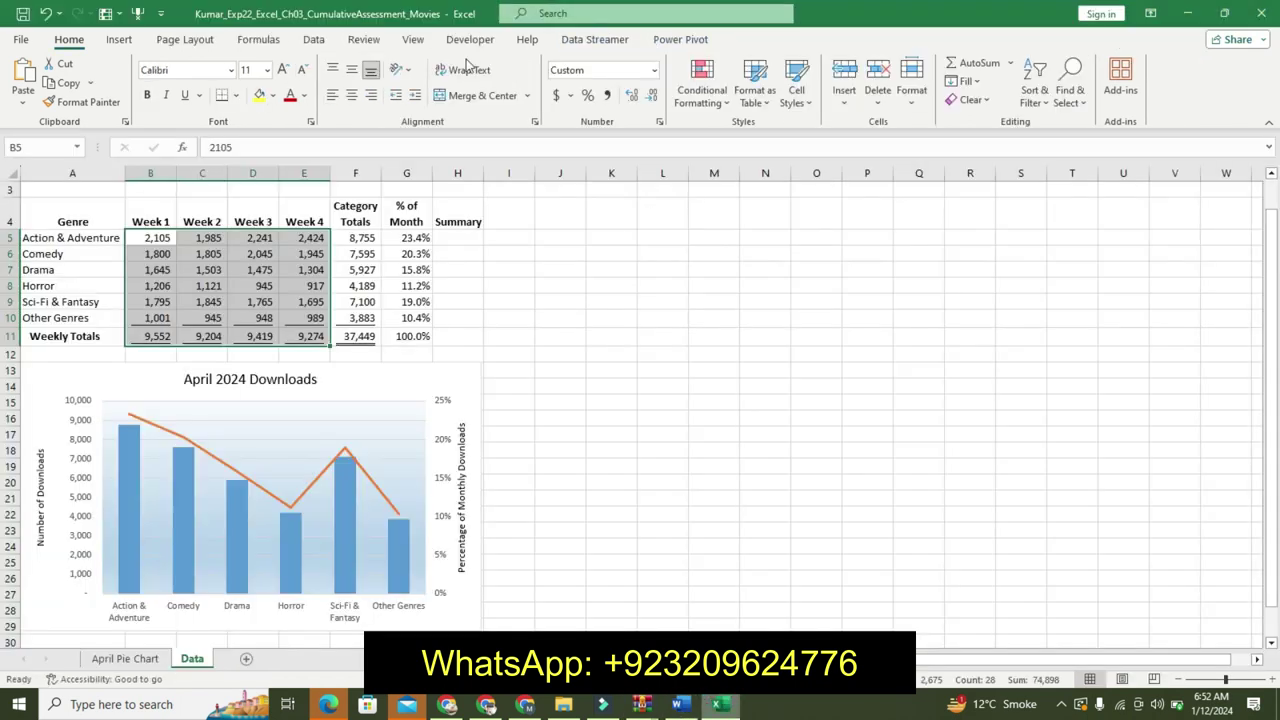
Insert line sparklines from B5:E11 with the location range H5:H11.
left_click(122, 40)
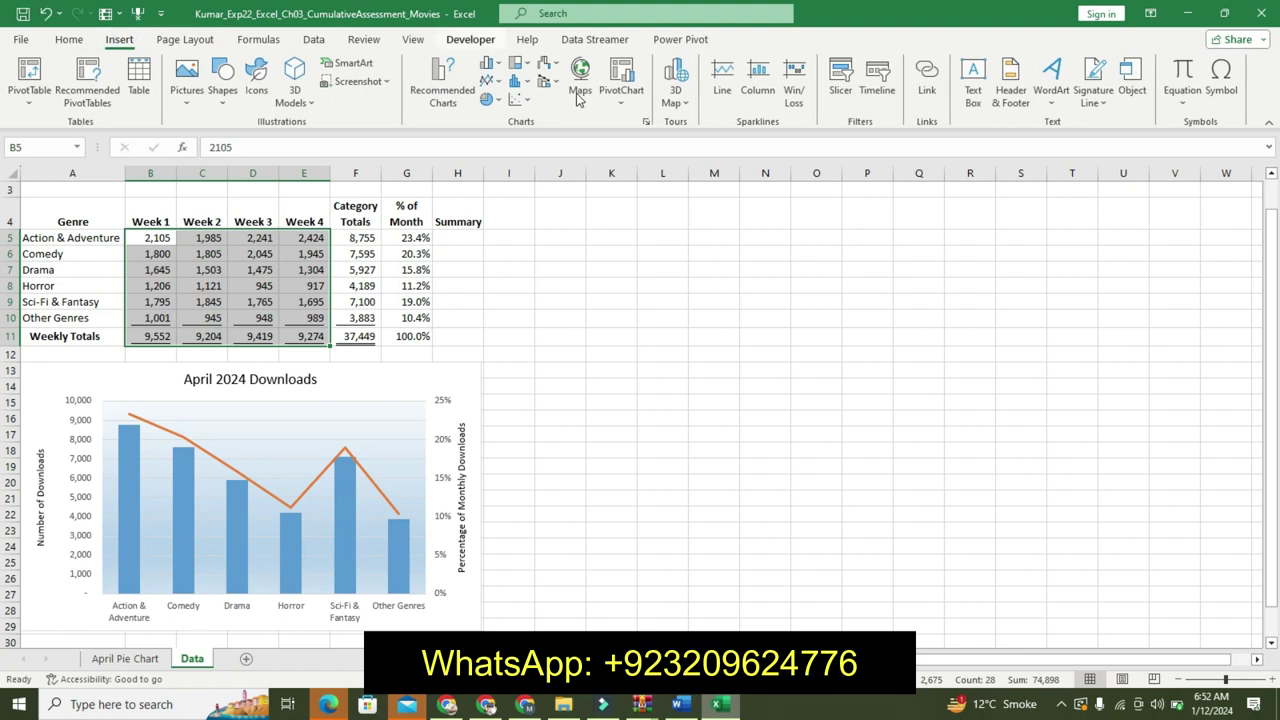
left_click(722, 85)
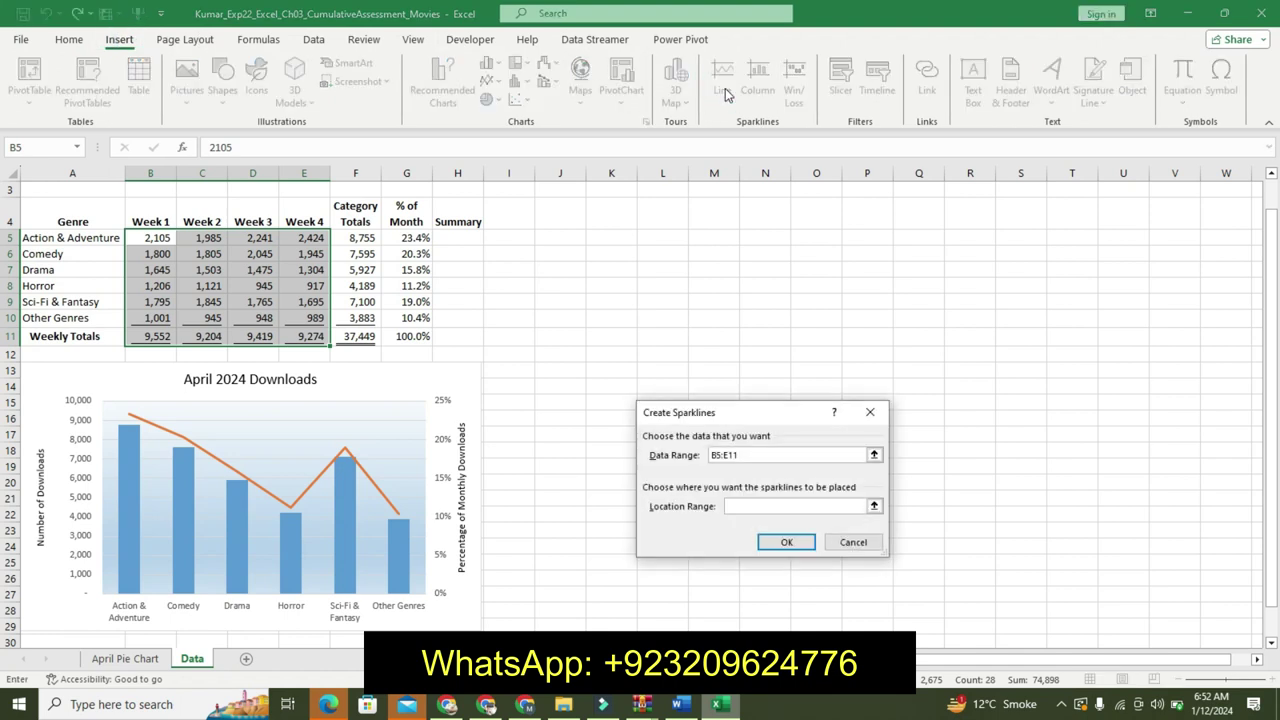
left_click(679, 705)
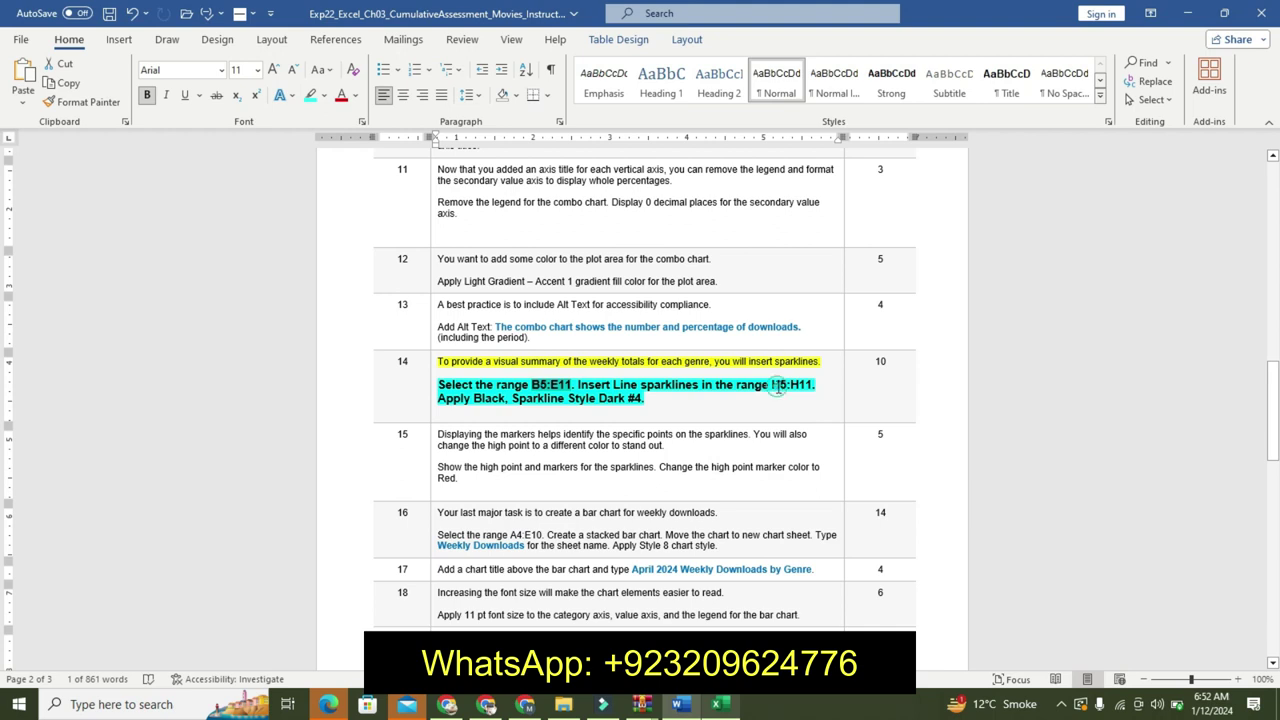
left_click_drag(773, 386, 812, 386)
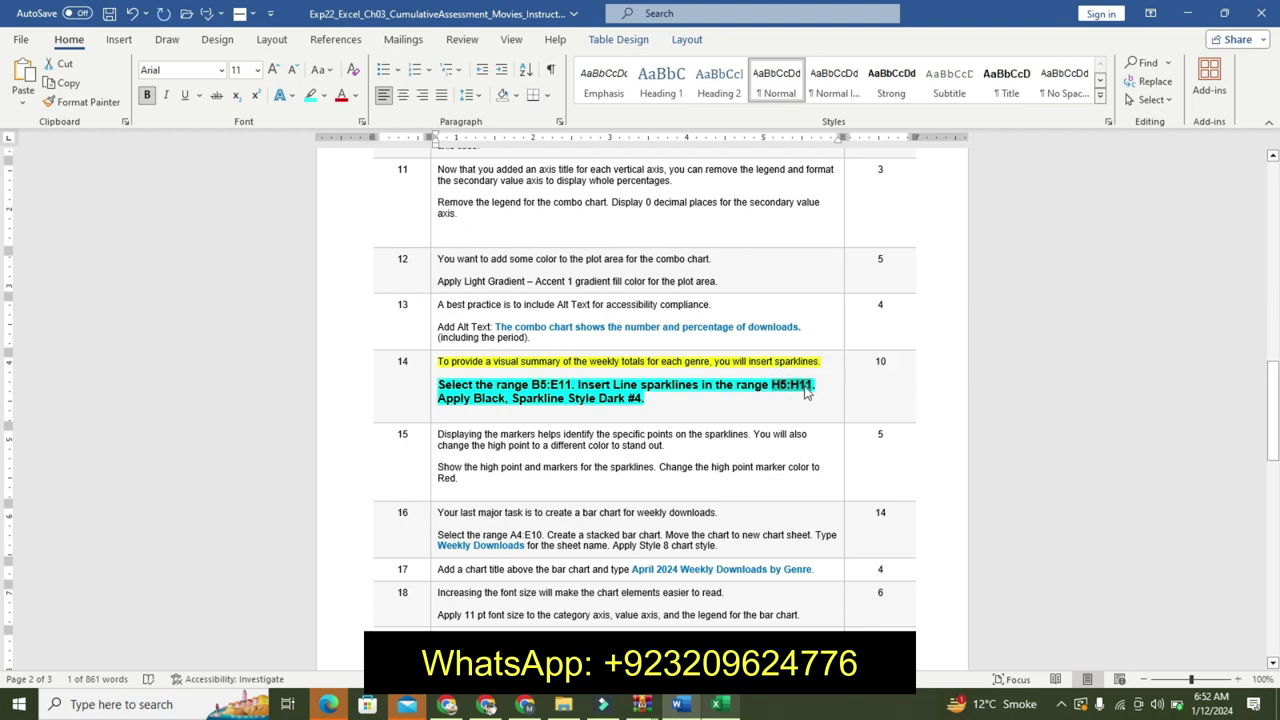
left_click(716, 704)
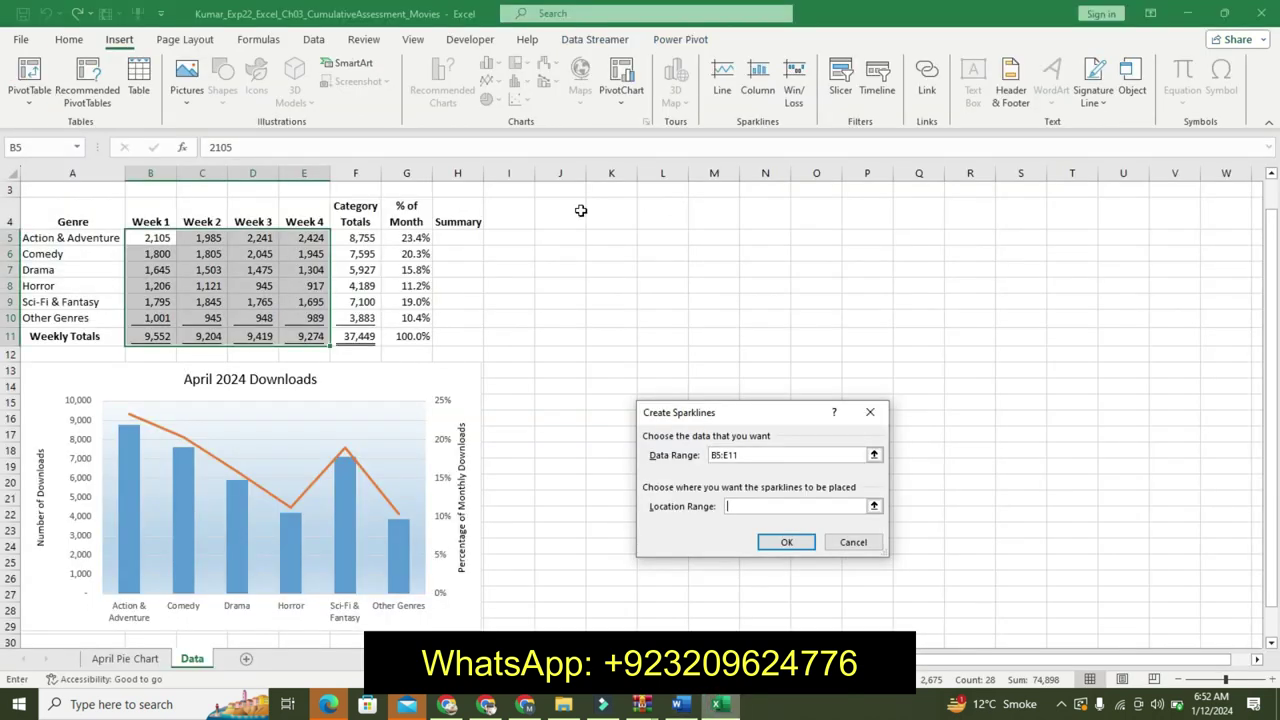
left_click(778, 543)
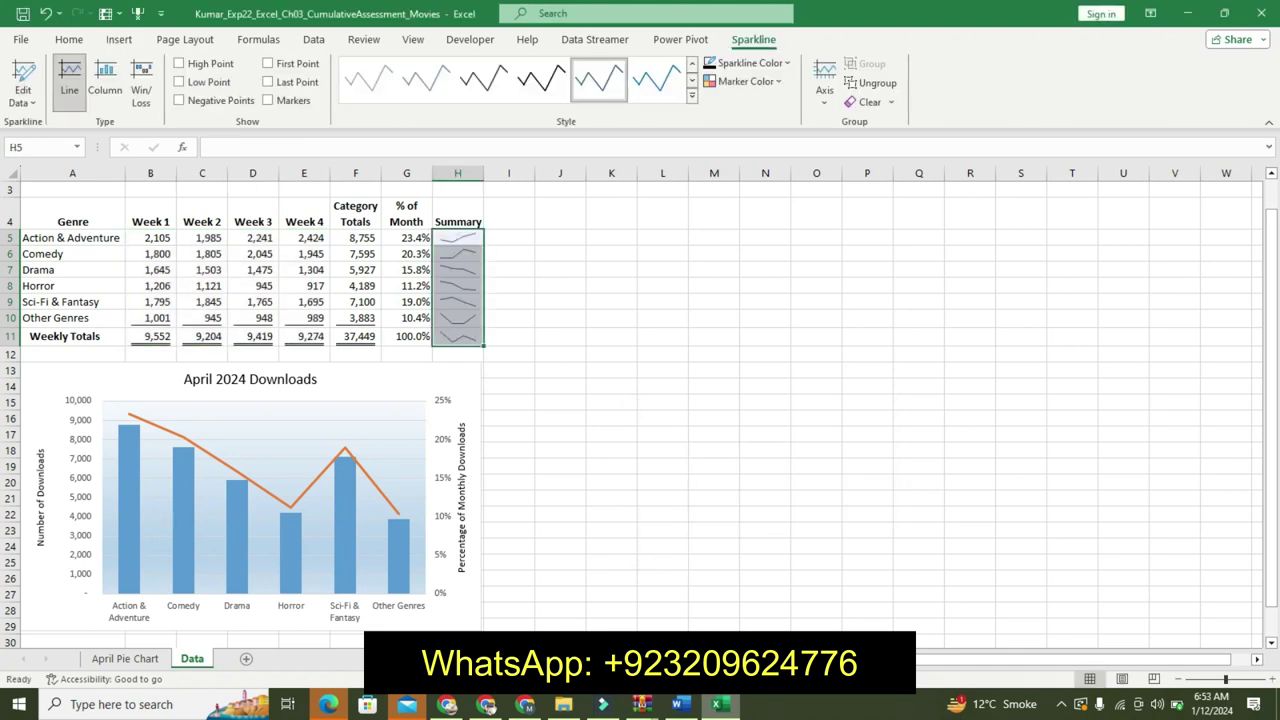
Pick Black, Sparkline Style Dark #4 from the sparkline style gallery for H5:H11.
left_click(680, 704)
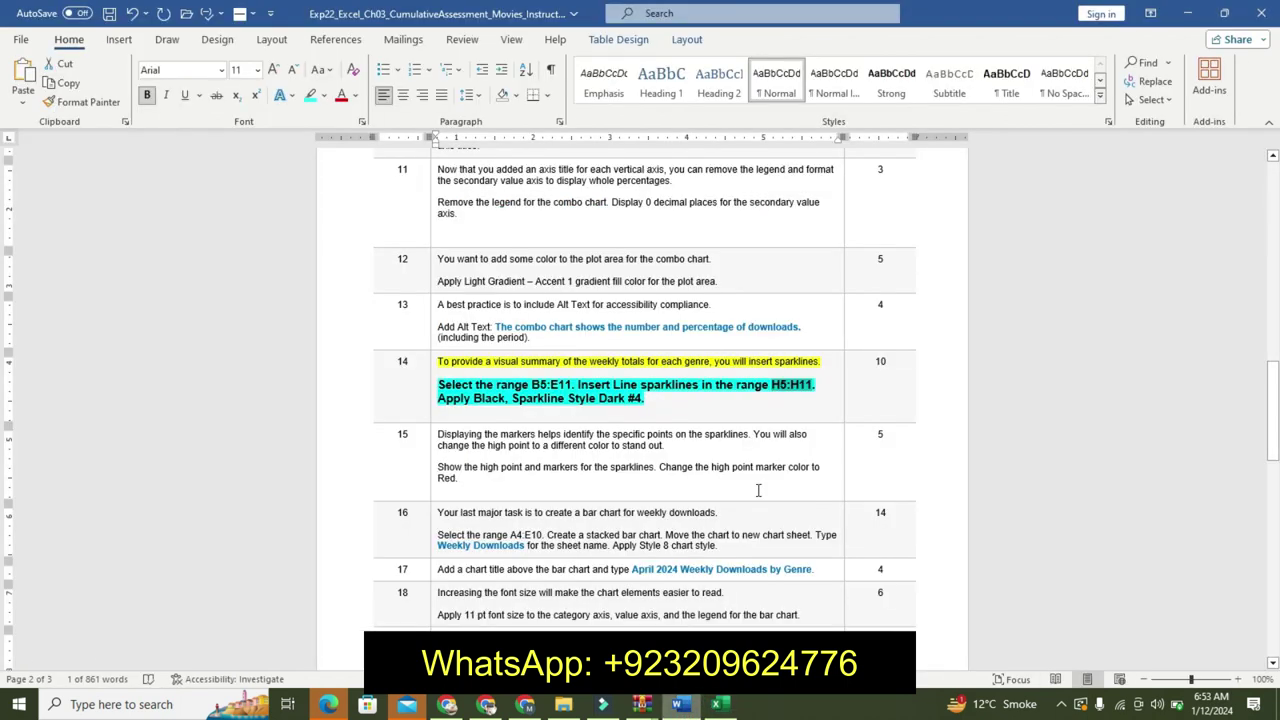
left_click(716, 706)
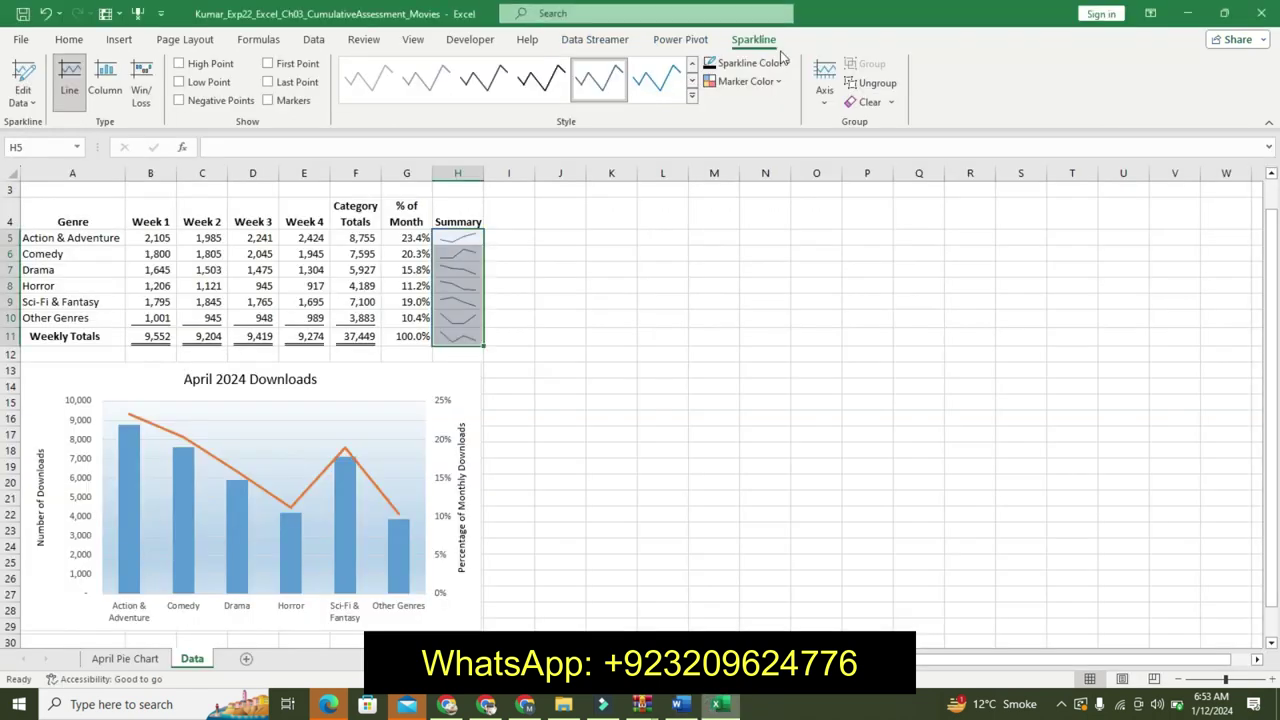
left_click(692, 97)
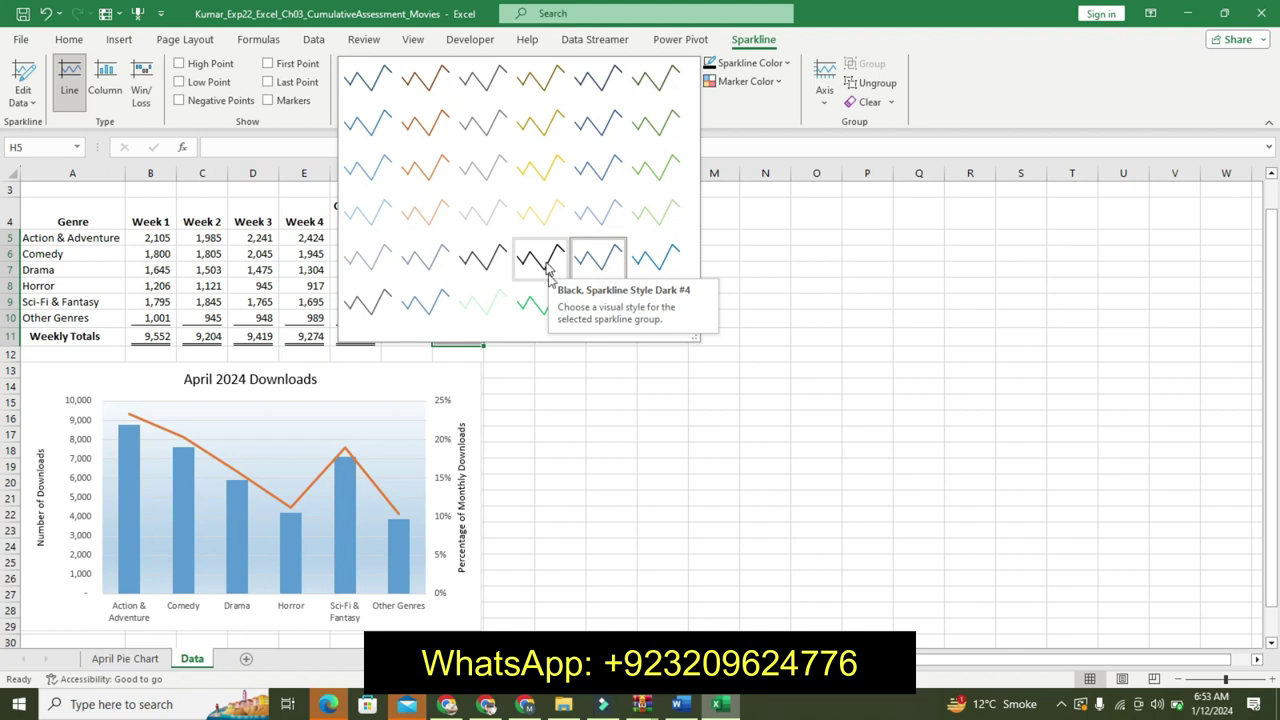
left_click(679, 704)
left_click(718, 704)
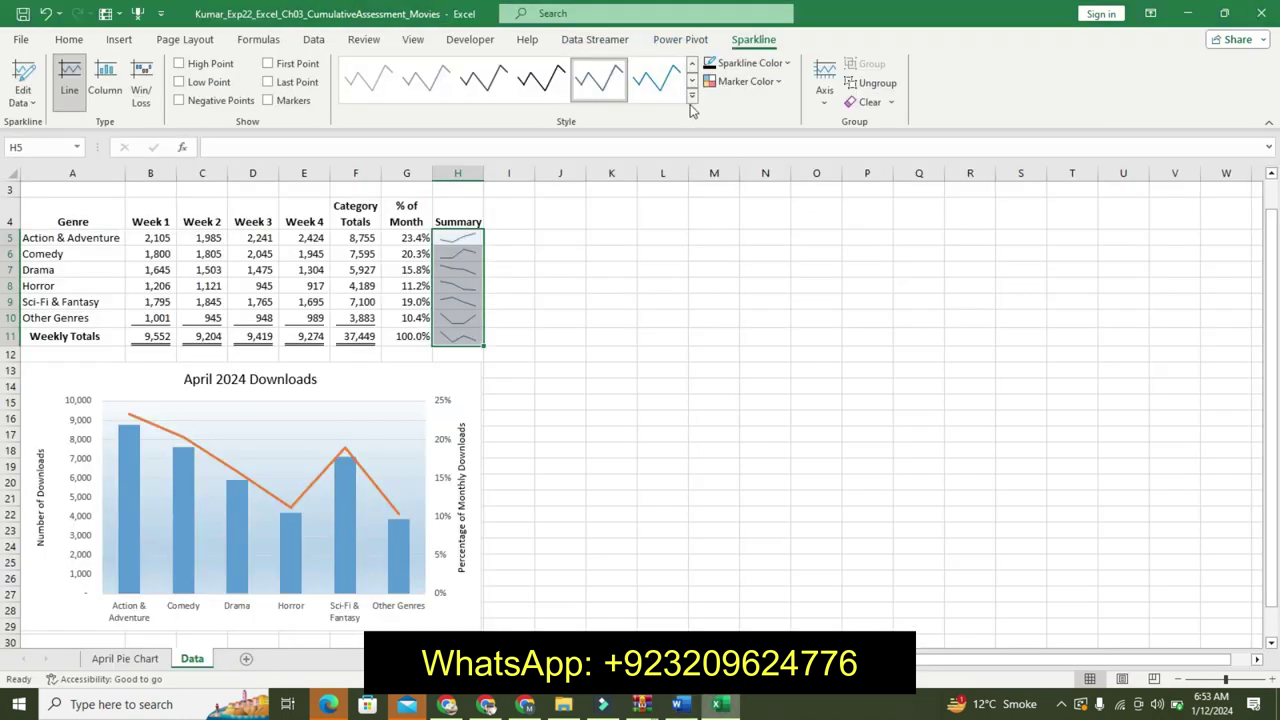
left_click(691, 99)
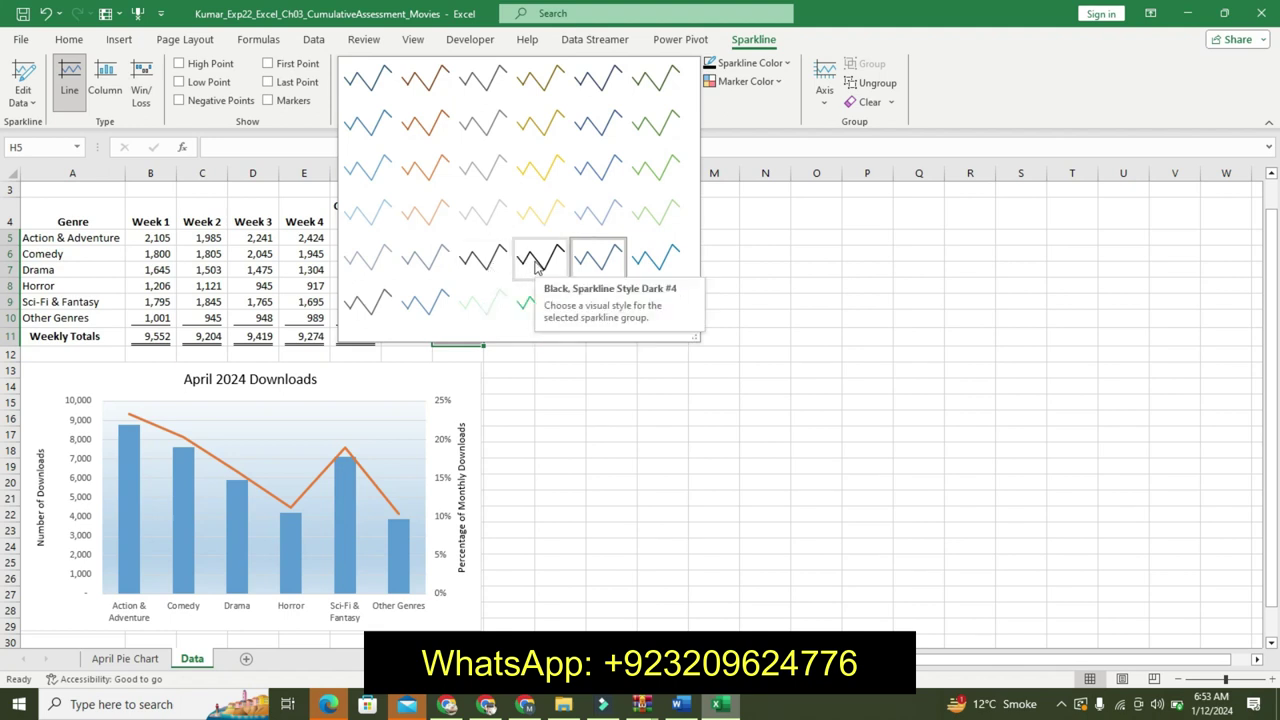
left_click(536, 262)
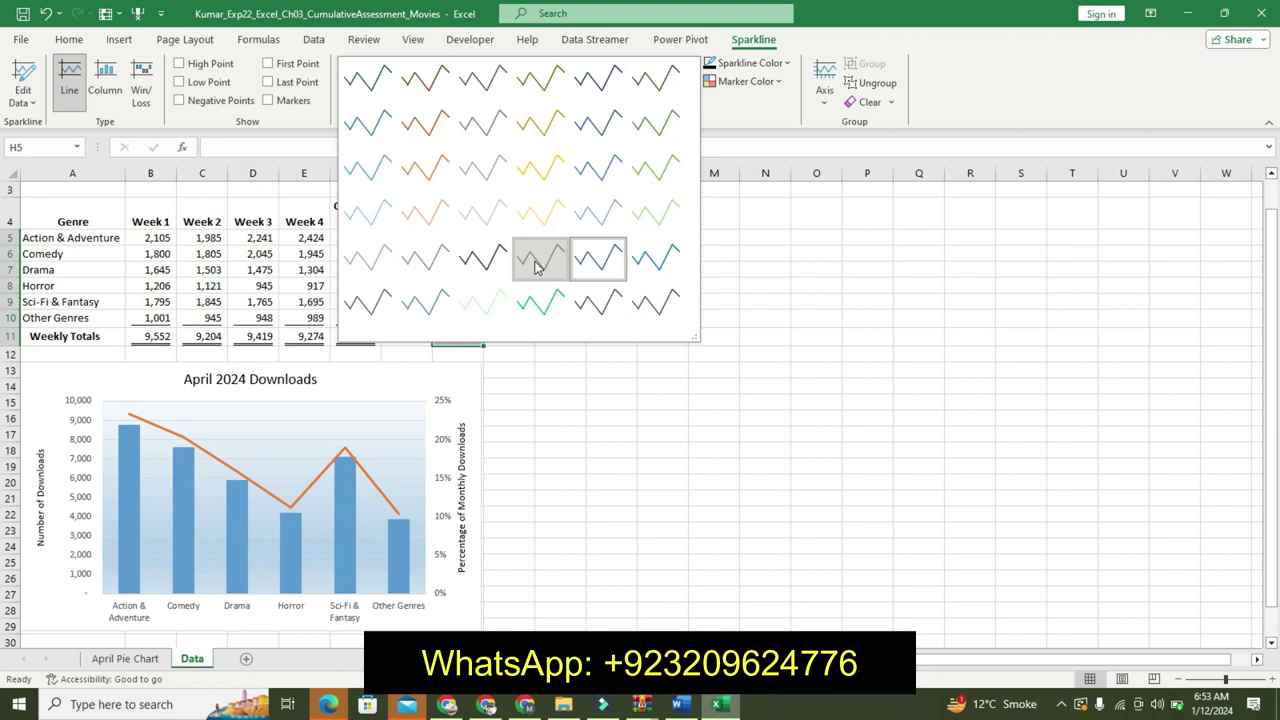
Undo step 14's highlights and highlight step 15's first paragraph in yellow.
left_click(699, 710)
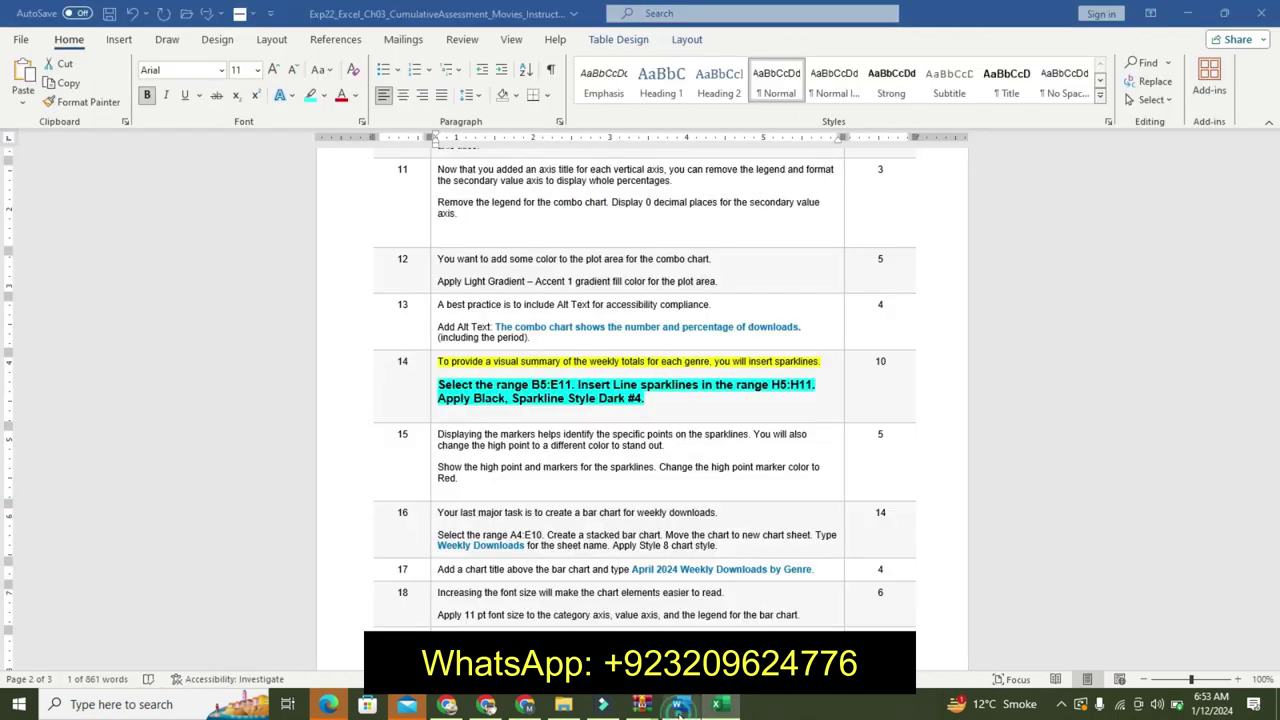
key("ctrl+z")
key("ctrl+z")
key("ctrl+z")
key("ctrl+z")
key("ctrl+z")
key("ctrl+z")
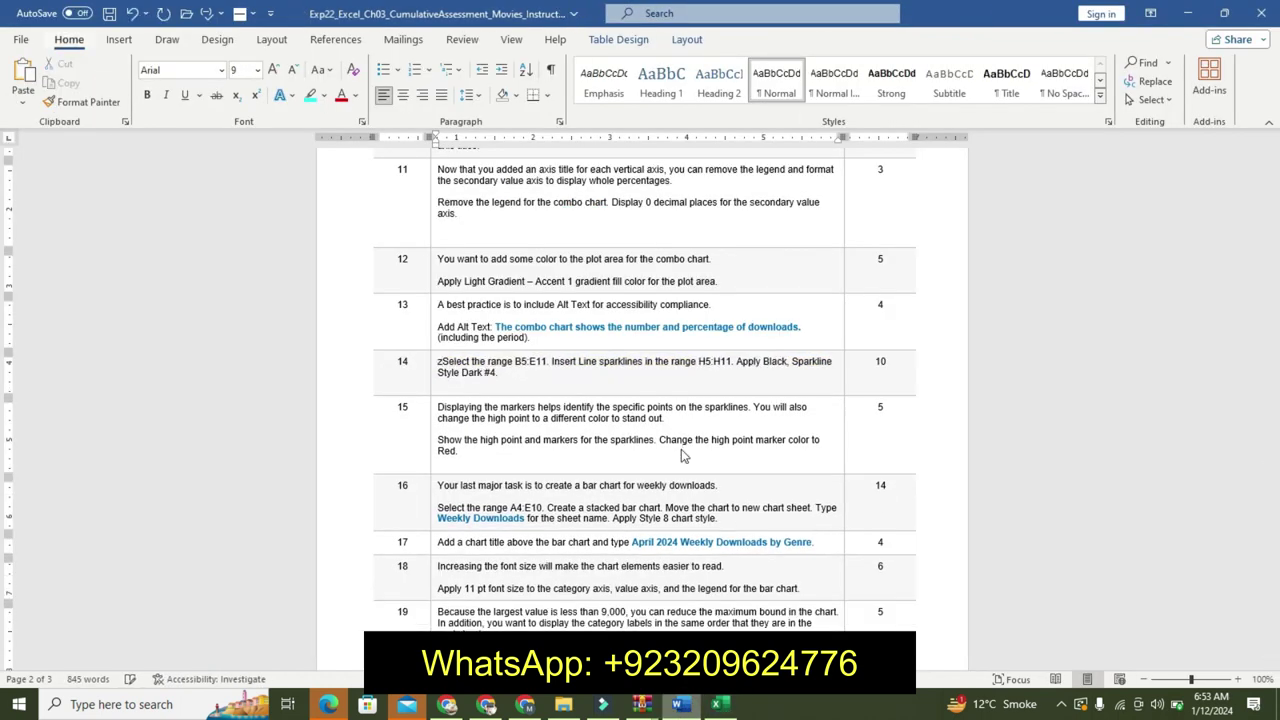
key("ctrl+z")
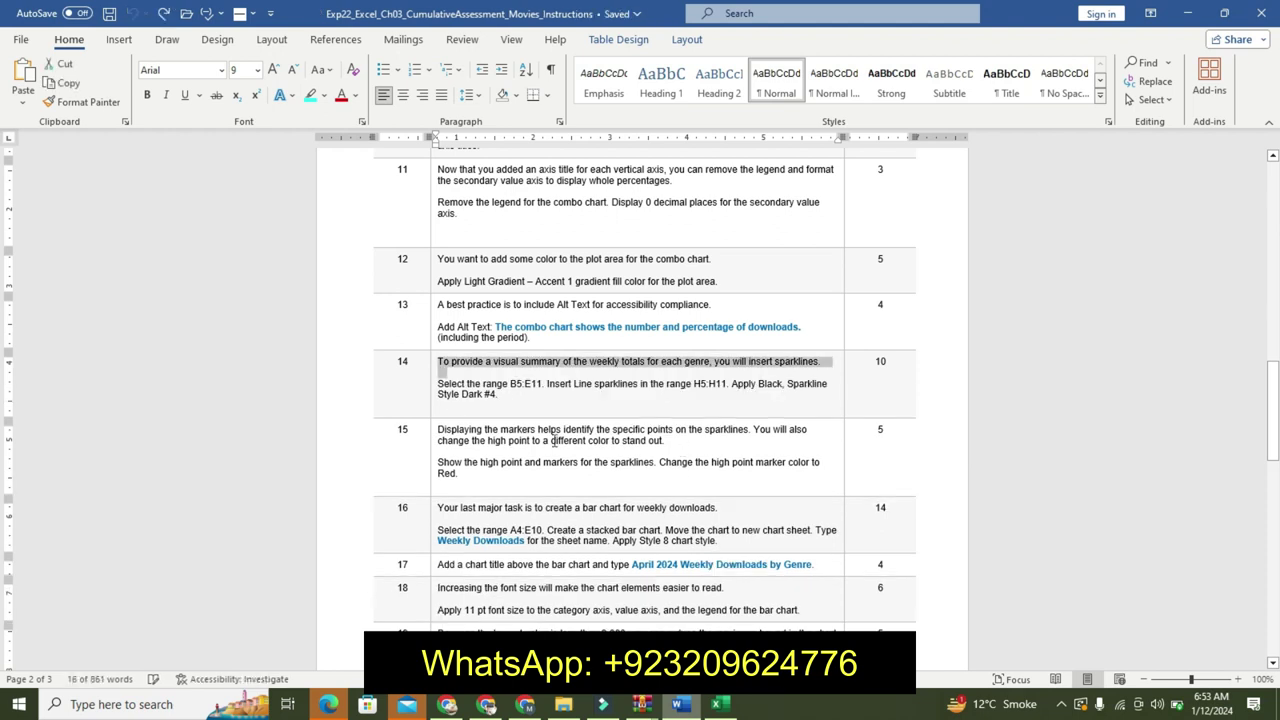
left_click_drag(440, 430, 664, 444)
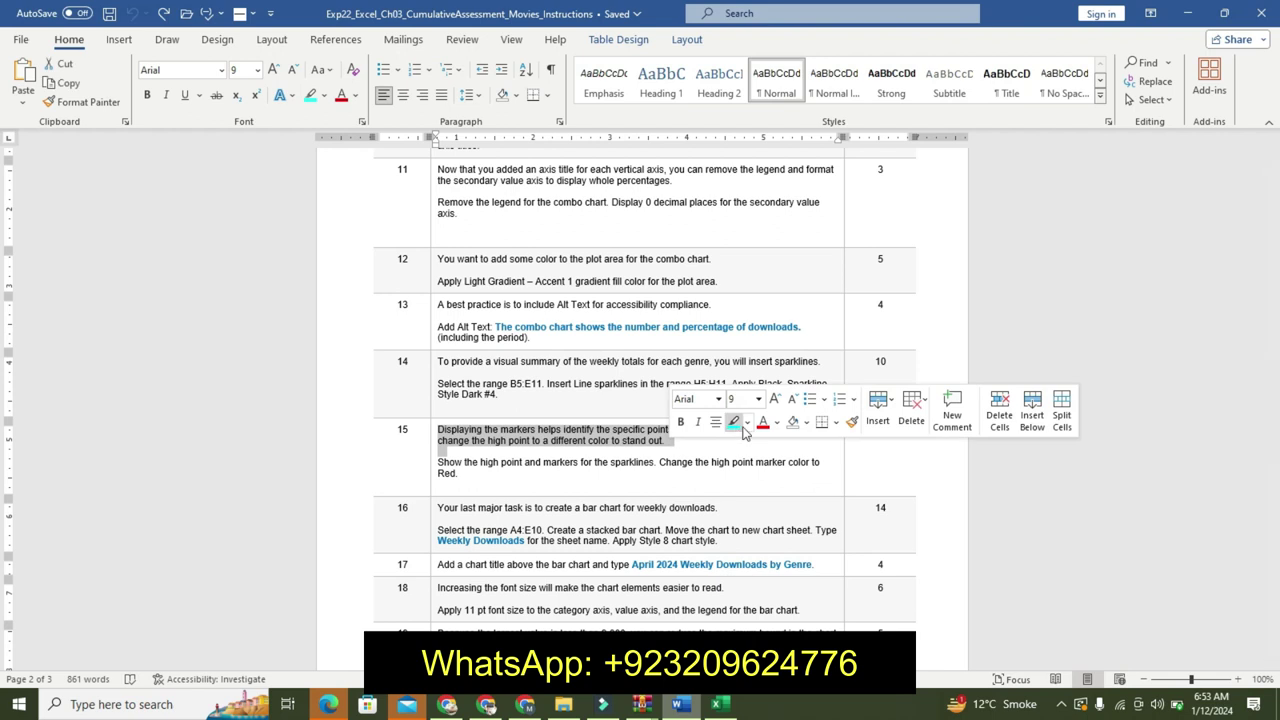
left_click(746, 425)
left_click(740, 442)
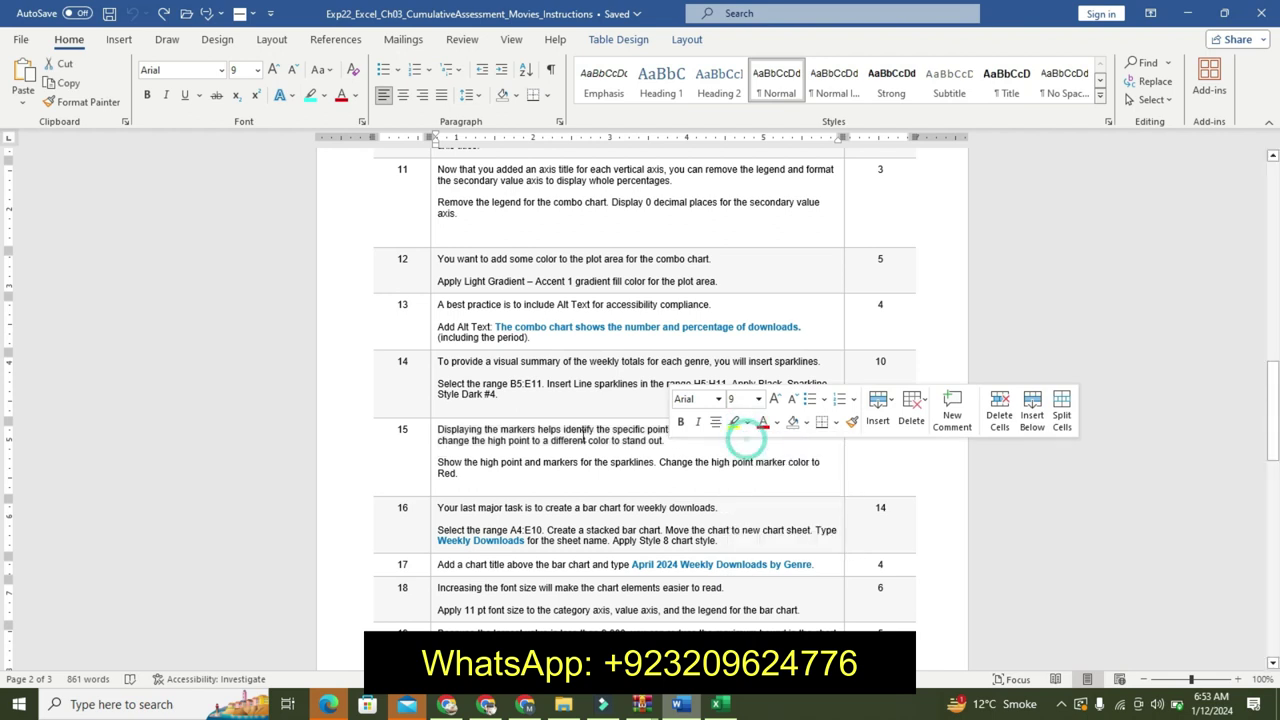
Make step 15's second paragraph 11 pt, bold, with a turquoise highlight.
left_click(437, 460)
left_click_drag(437, 462, 466, 467)
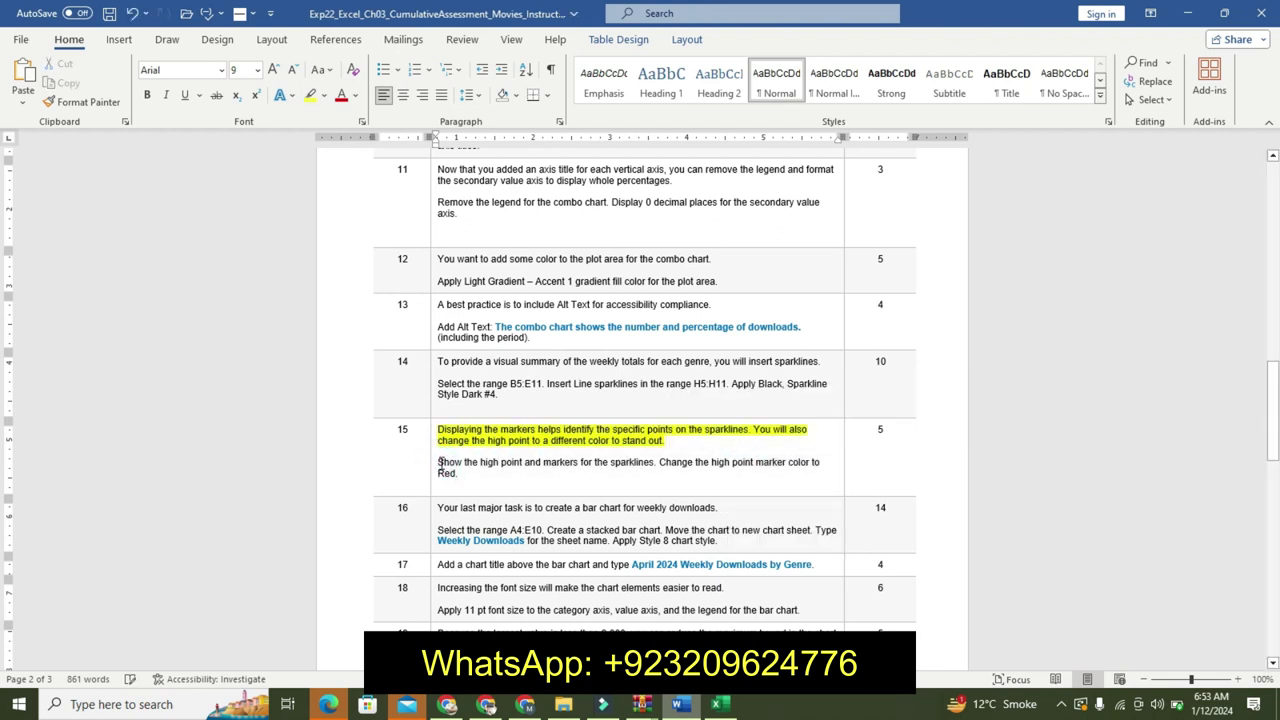
left_click(586, 420)
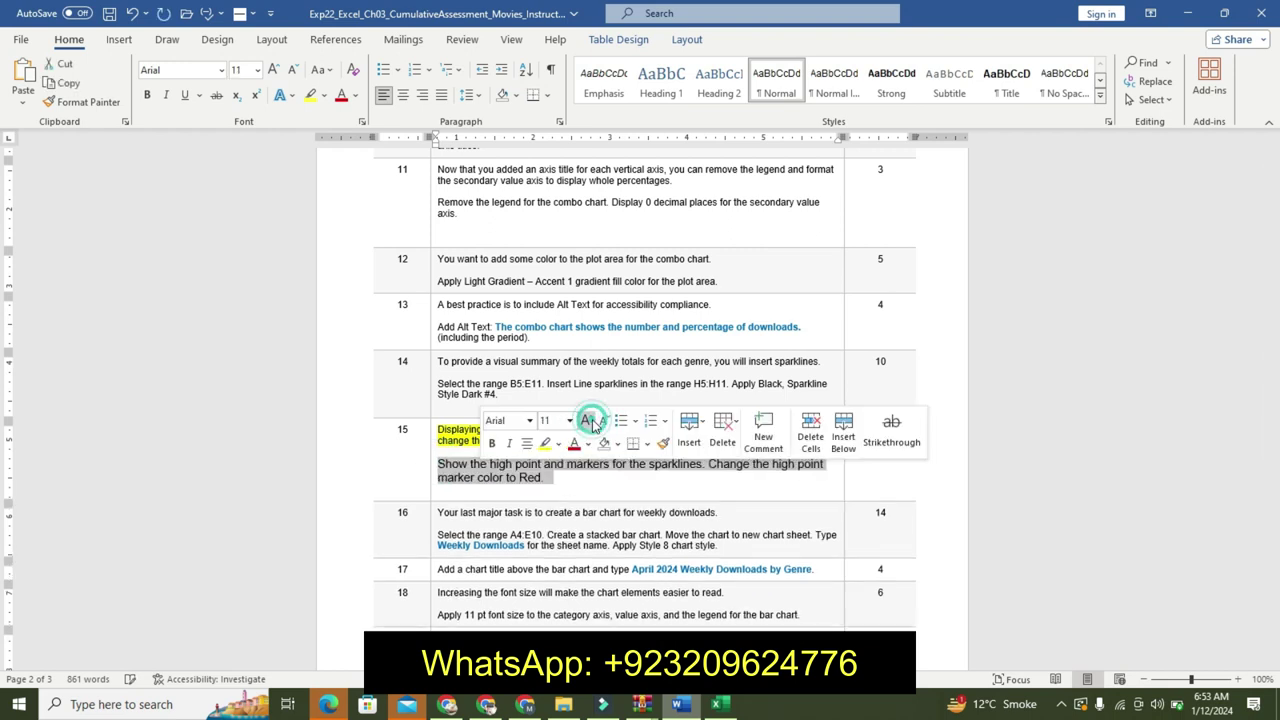
left_click(491, 443)
left_click(557, 443)
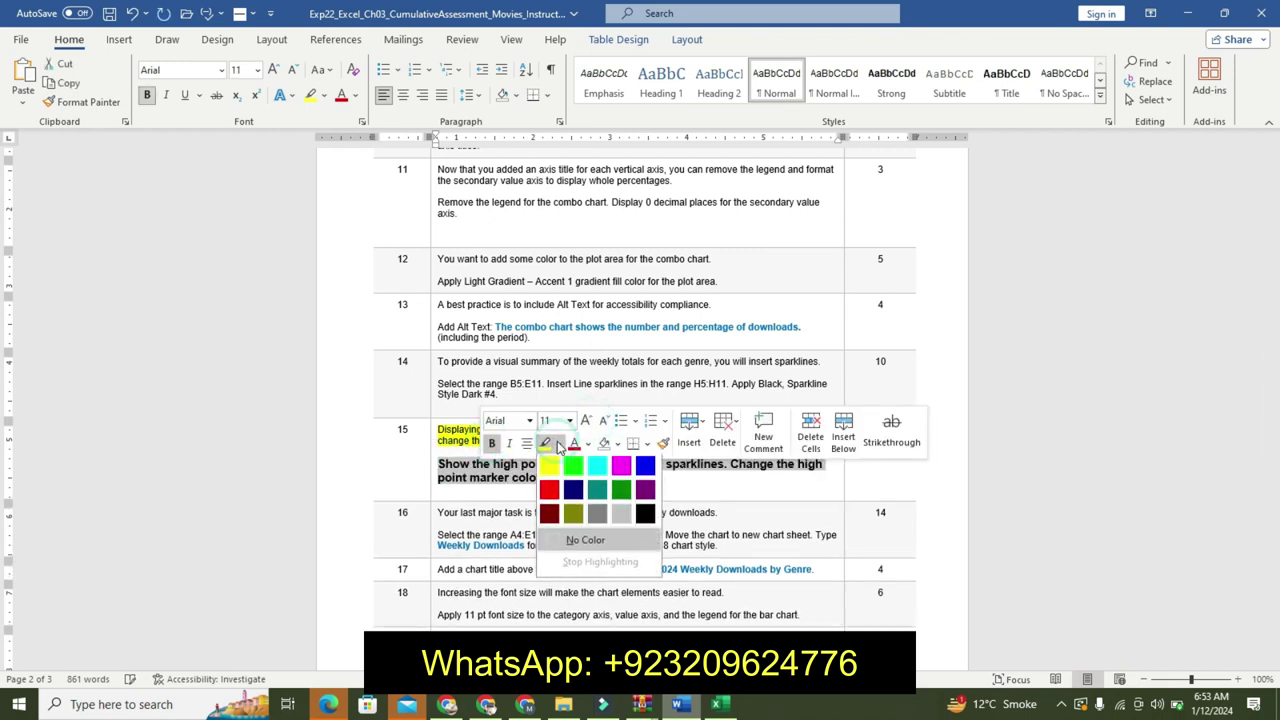
left_click(599, 467)
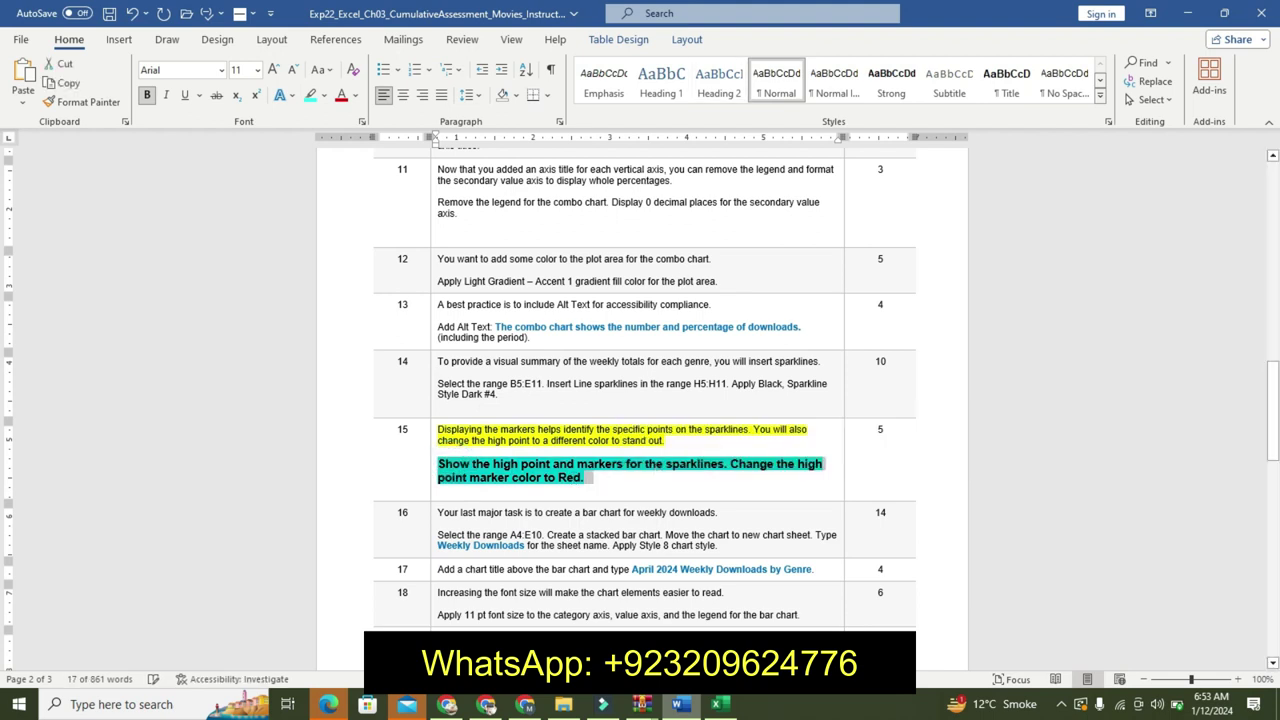
left_click(716, 704)
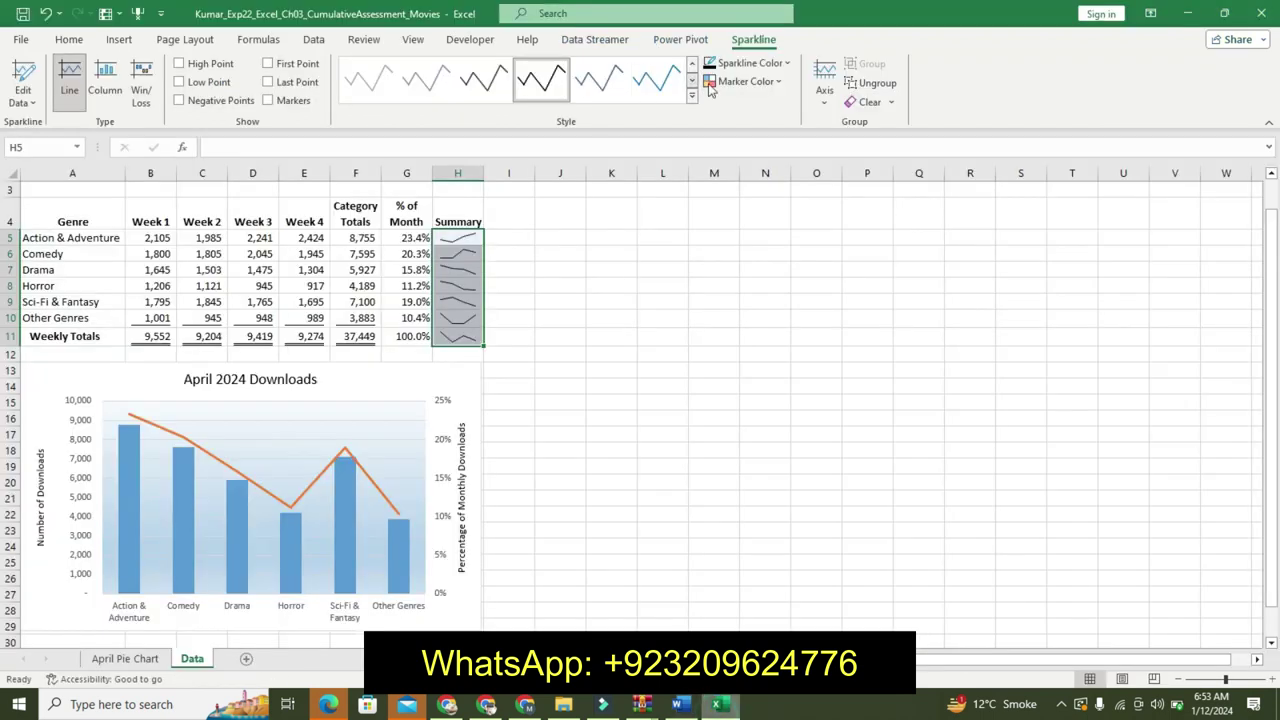
Turn on High Point and Markers for the H5:H11 sparklines.
left_click(204, 64)
left_click(720, 705)
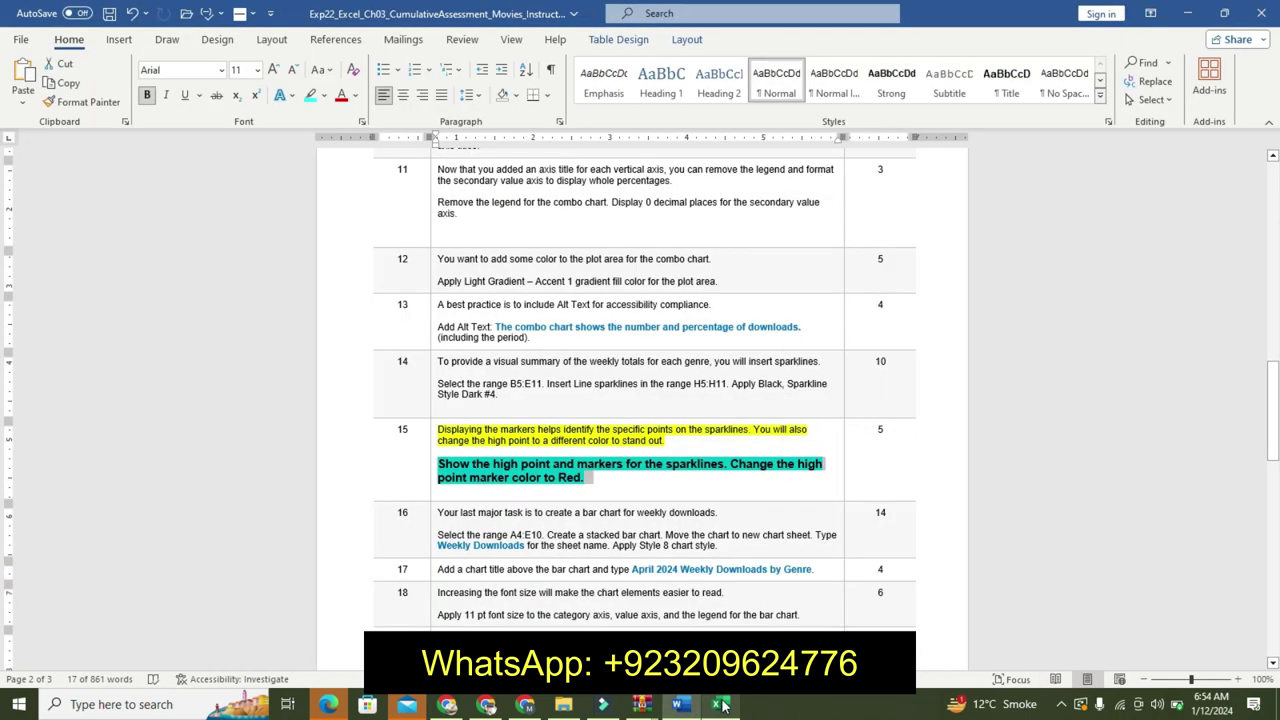
left_click(720, 705)
left_click(268, 100)
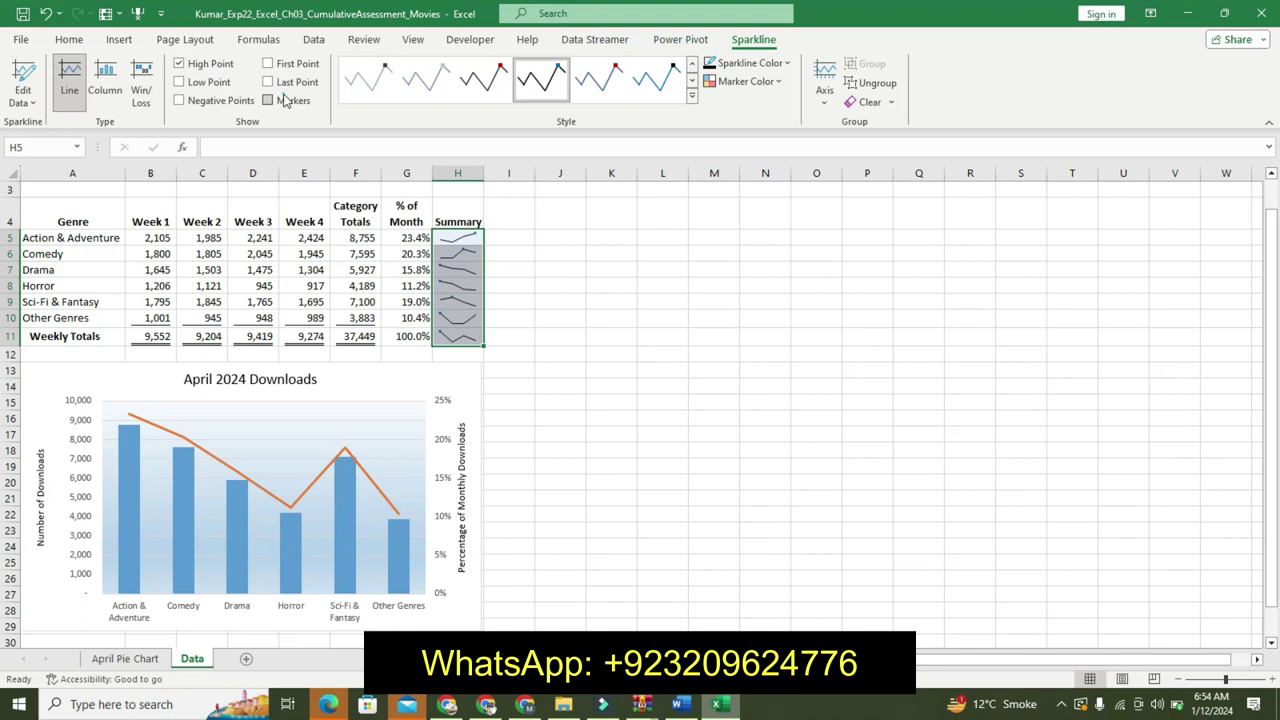
left_click(681, 706)
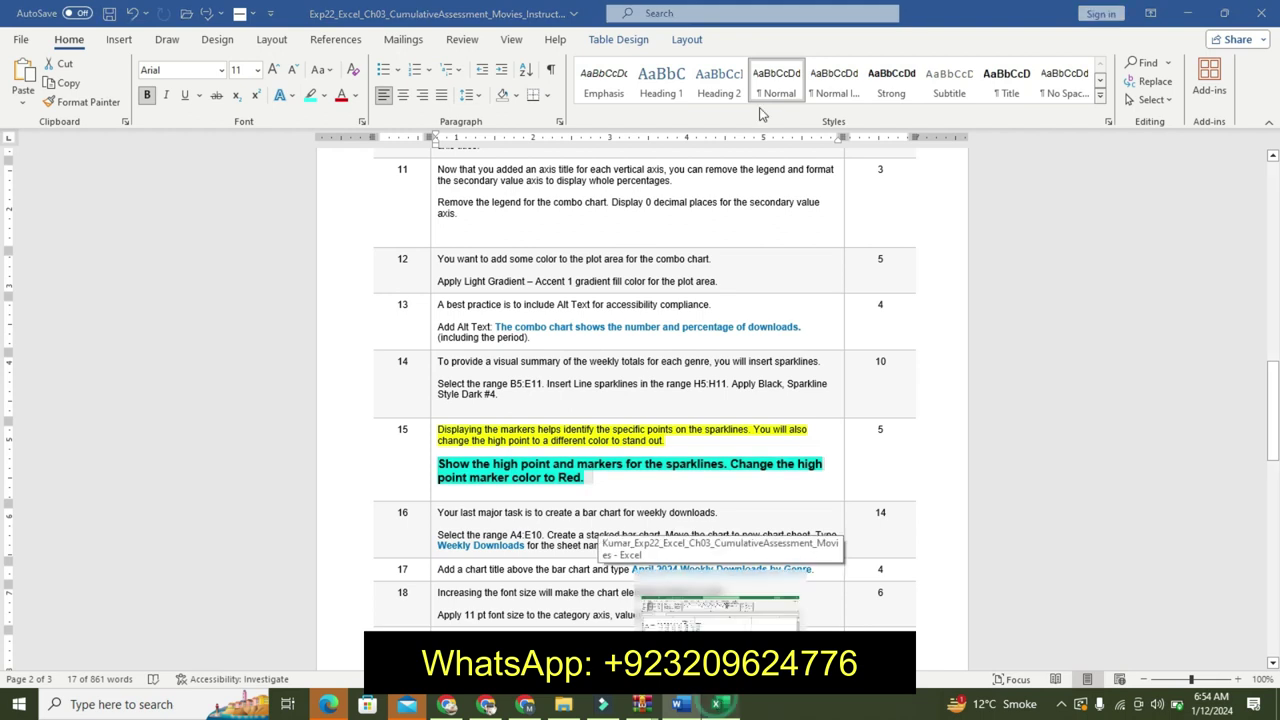
left_click(720, 705)
Set the sparklines' high-point marker colour to red.
left_click(760, 81)
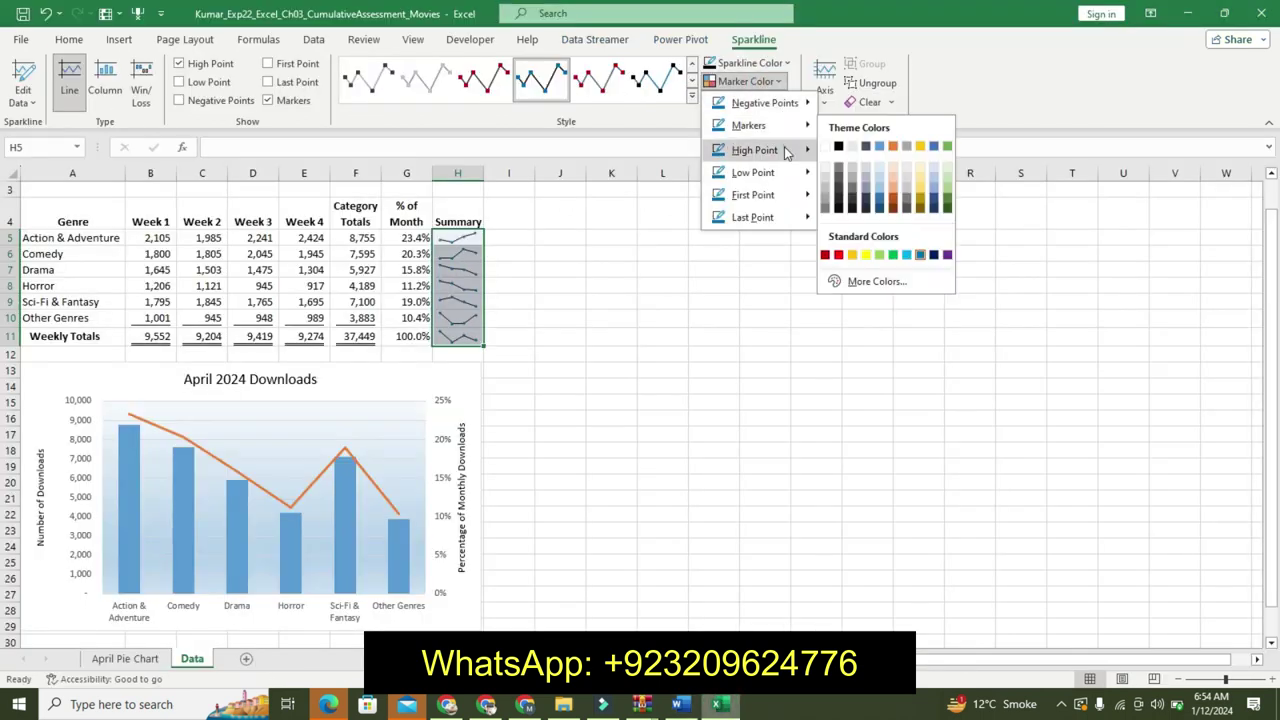
mouse_move(810, 152)
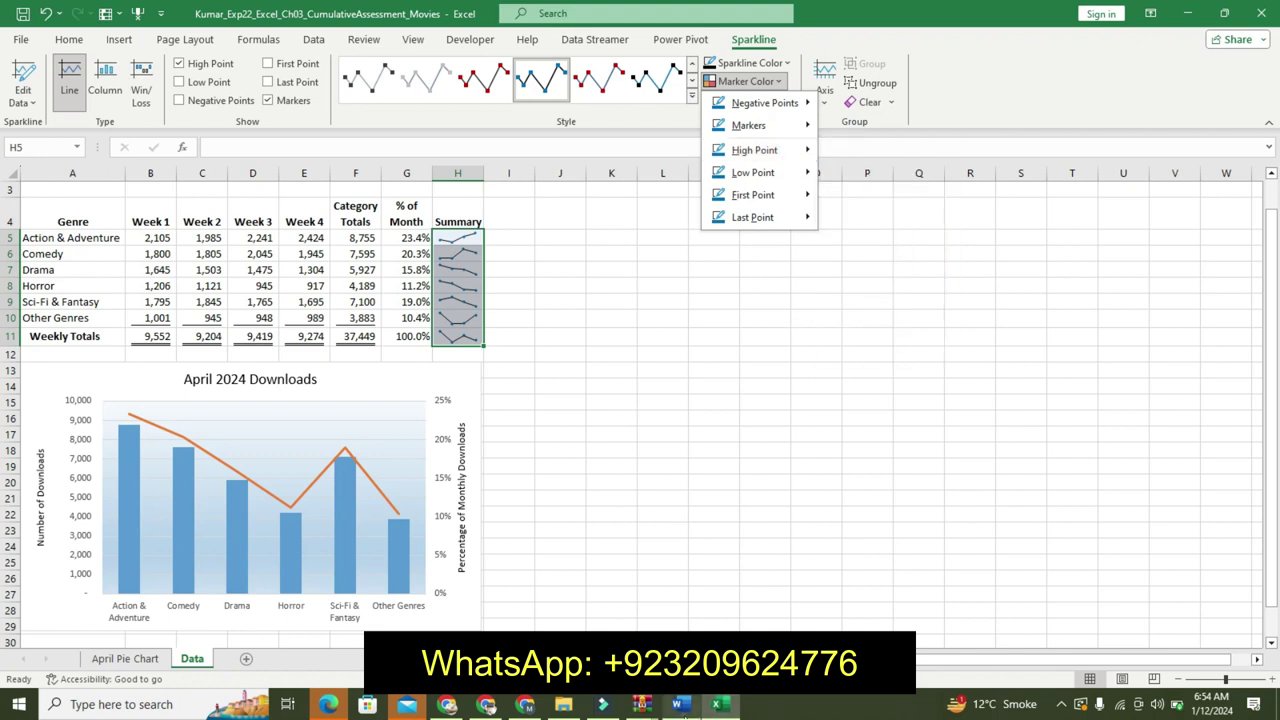
left_click(680, 705)
mouse_move(726, 707)
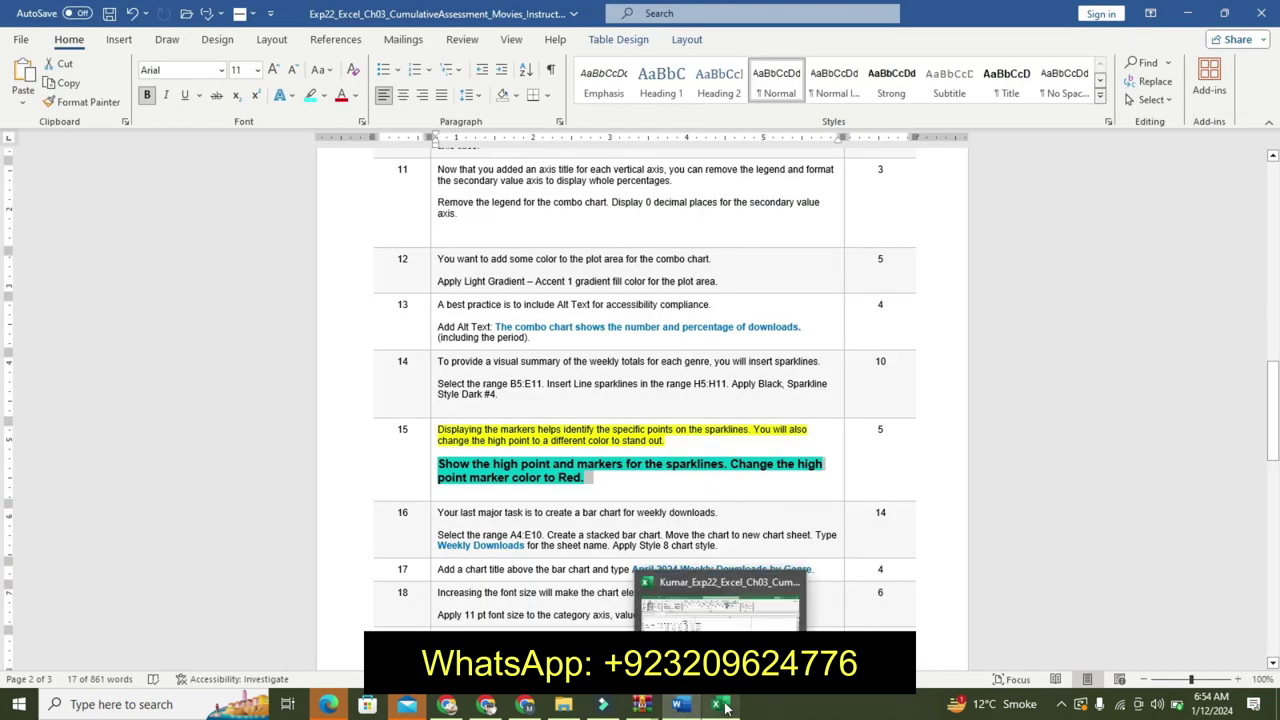
key("alt+Tab")
left_click(745, 81)
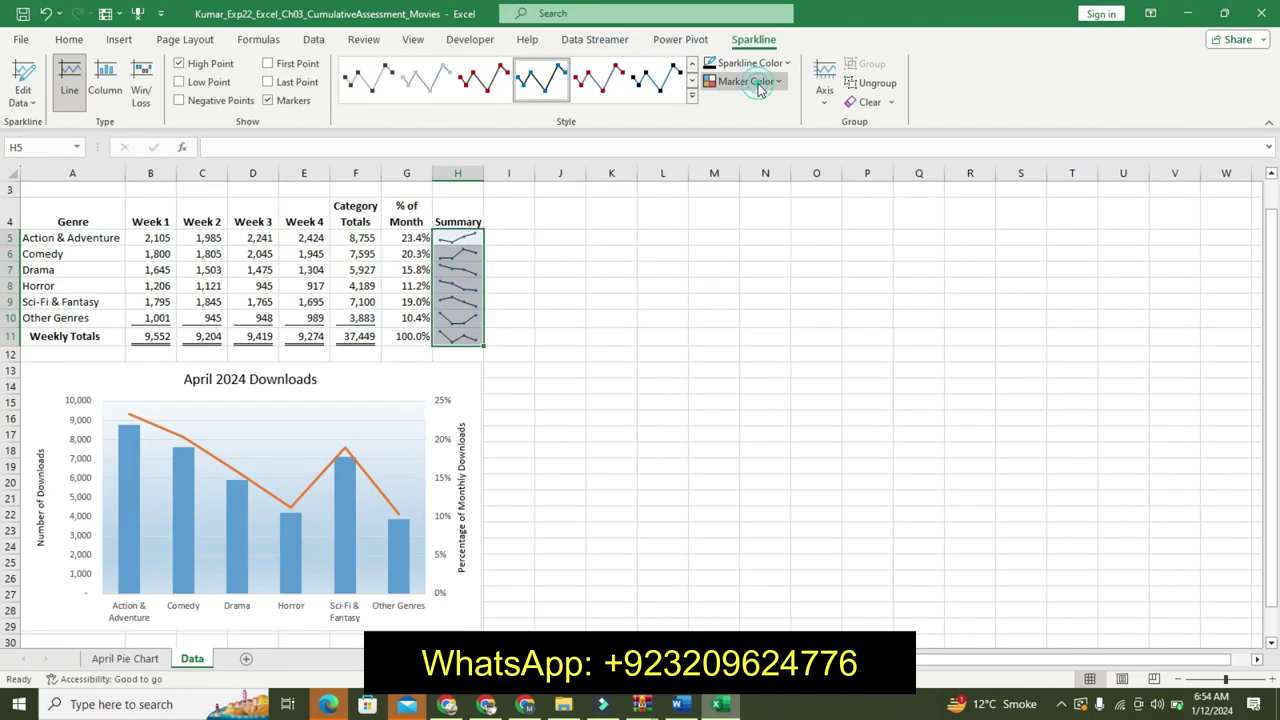
mouse_move(811, 150)
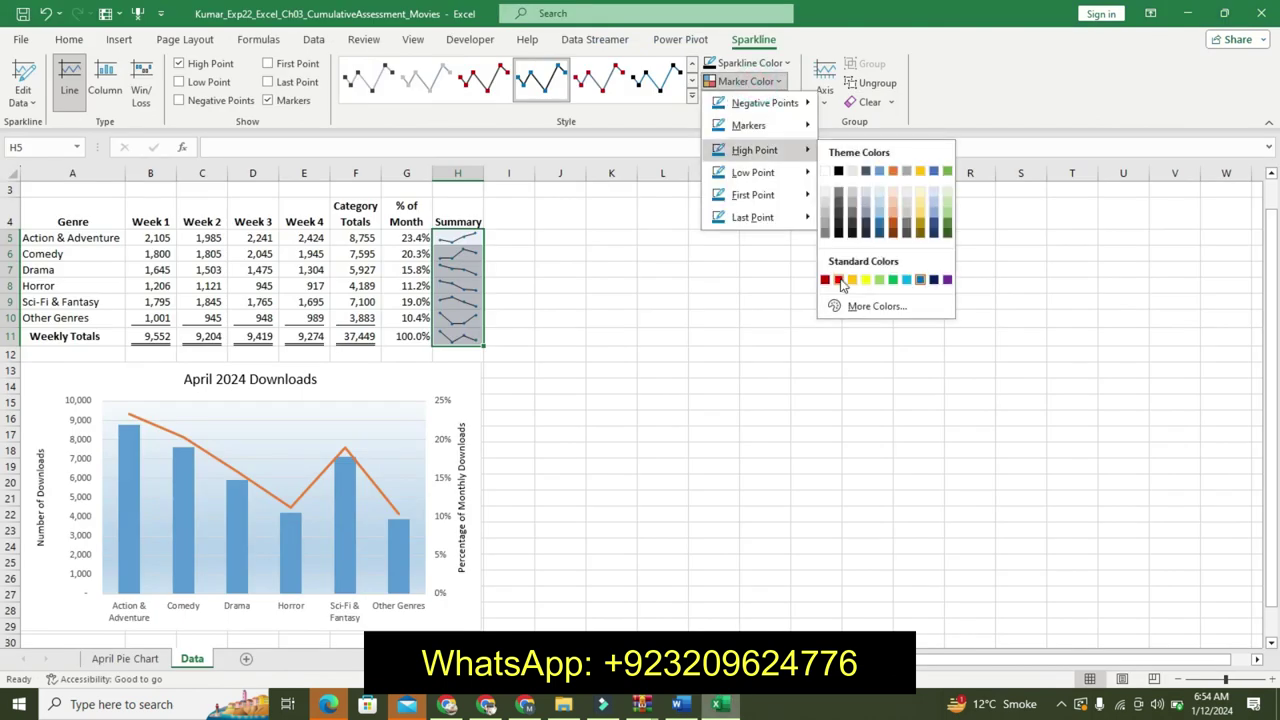
left_click(840, 278)
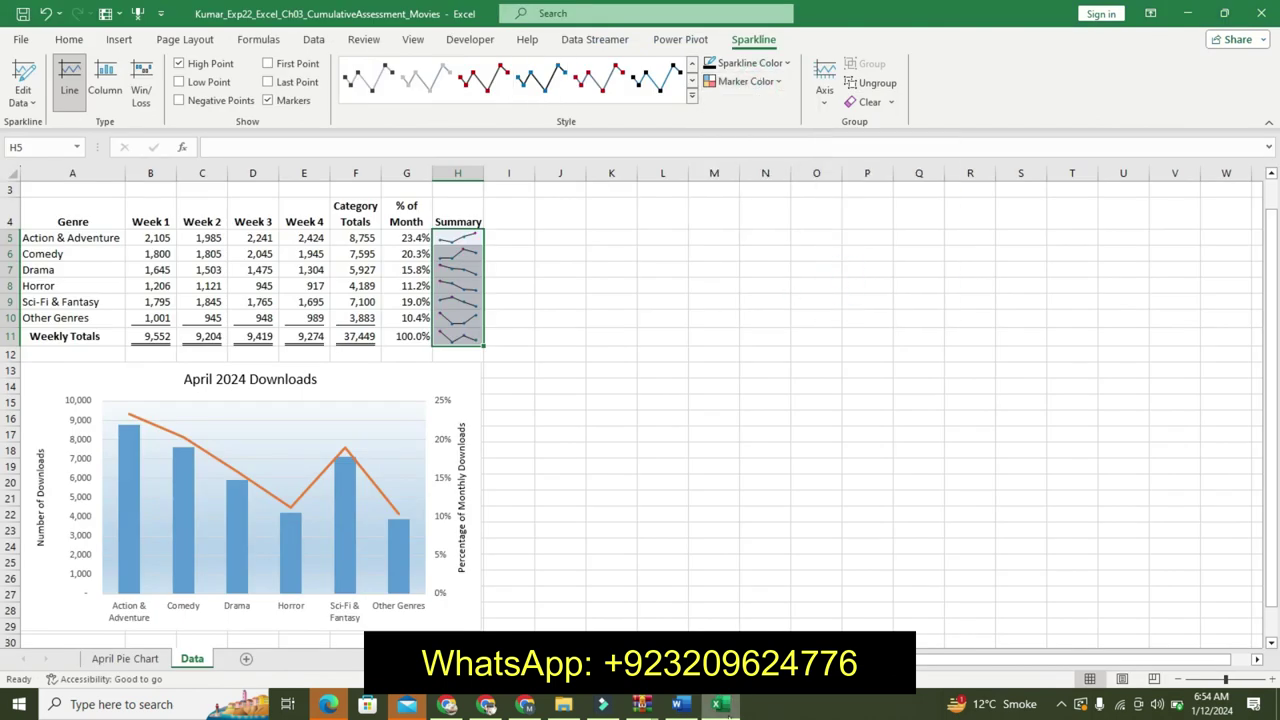
Undo step 15's highlight, bold and larger font, leaving plain 9 pt text, and return to the top.
left_click(718, 704)
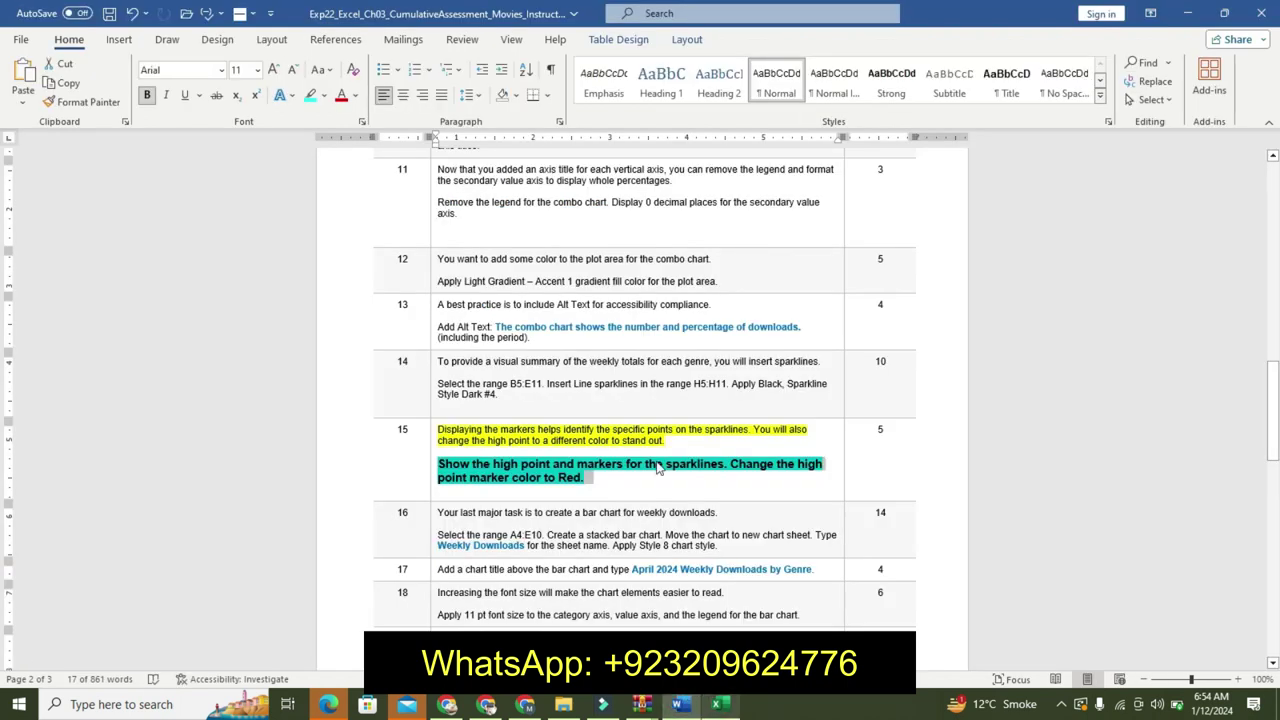
key("ctrl+z")
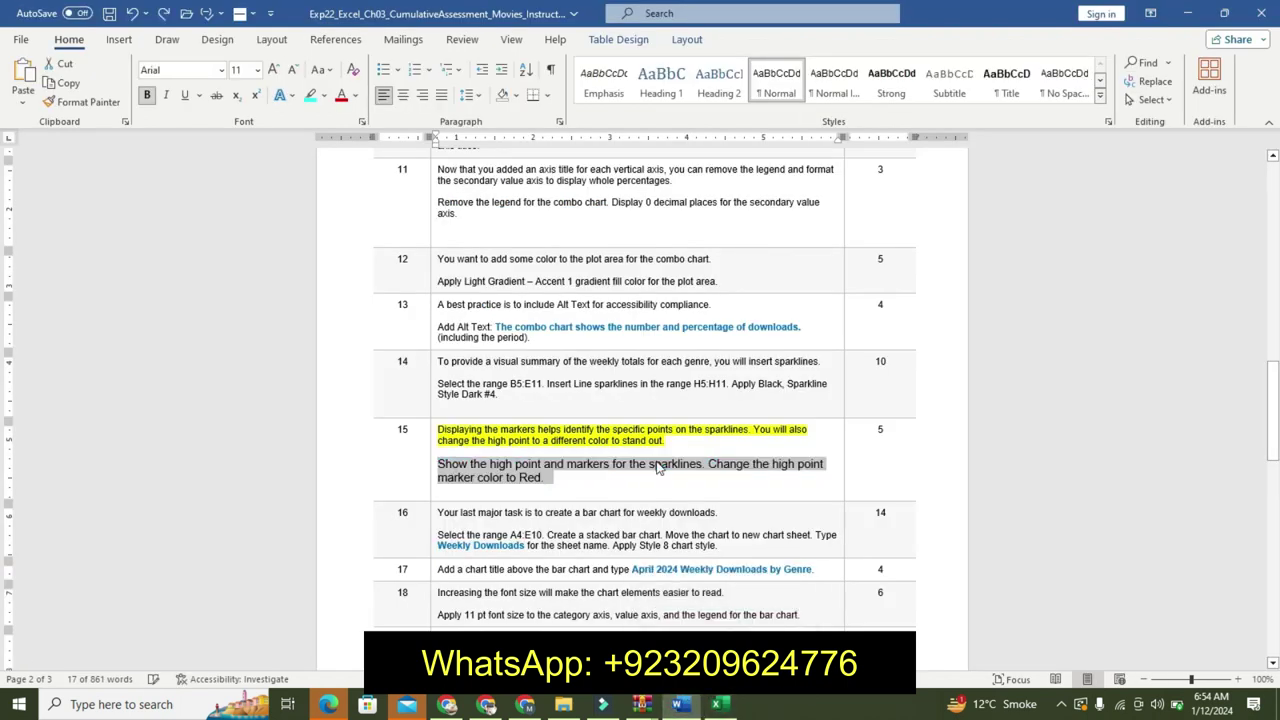
key("ctrl+z")
key("ctrl+z")
left_click(684, 474)
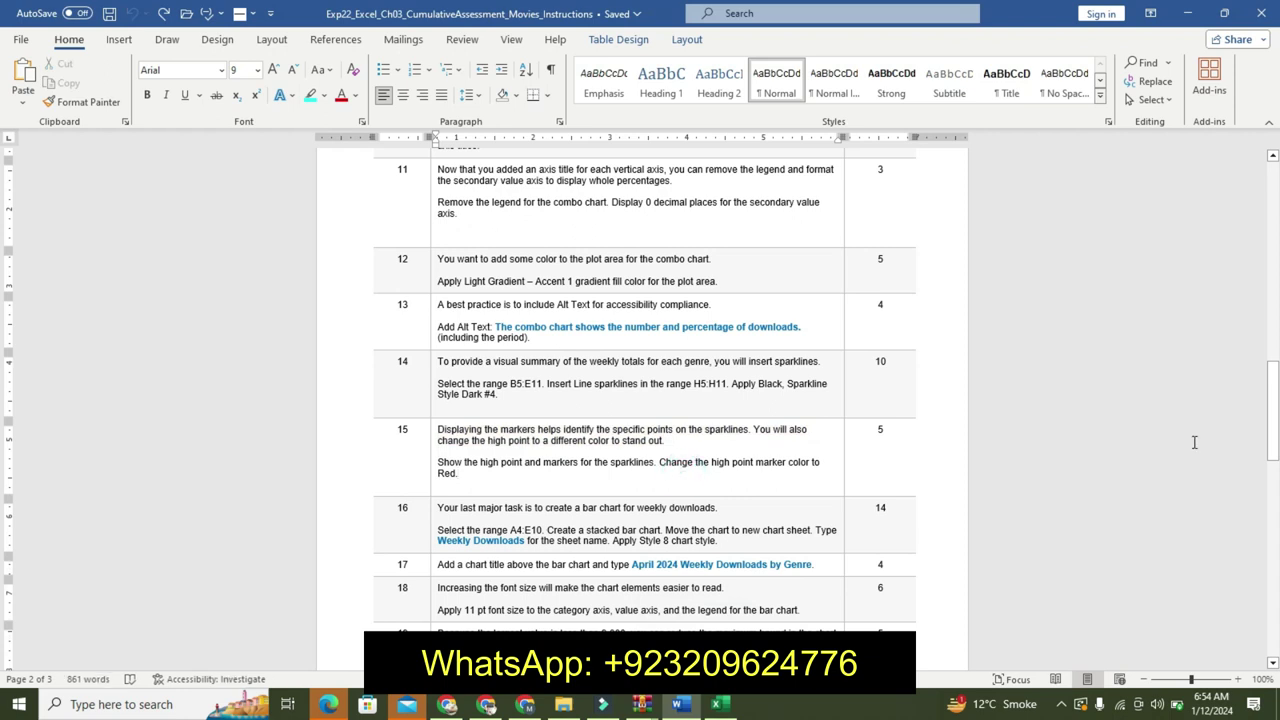
mouse_move(1272, 420)
left_mouse_down()
mouse_move(1256, 505)
mouse_move(1260, 250)
left_mouse_up()
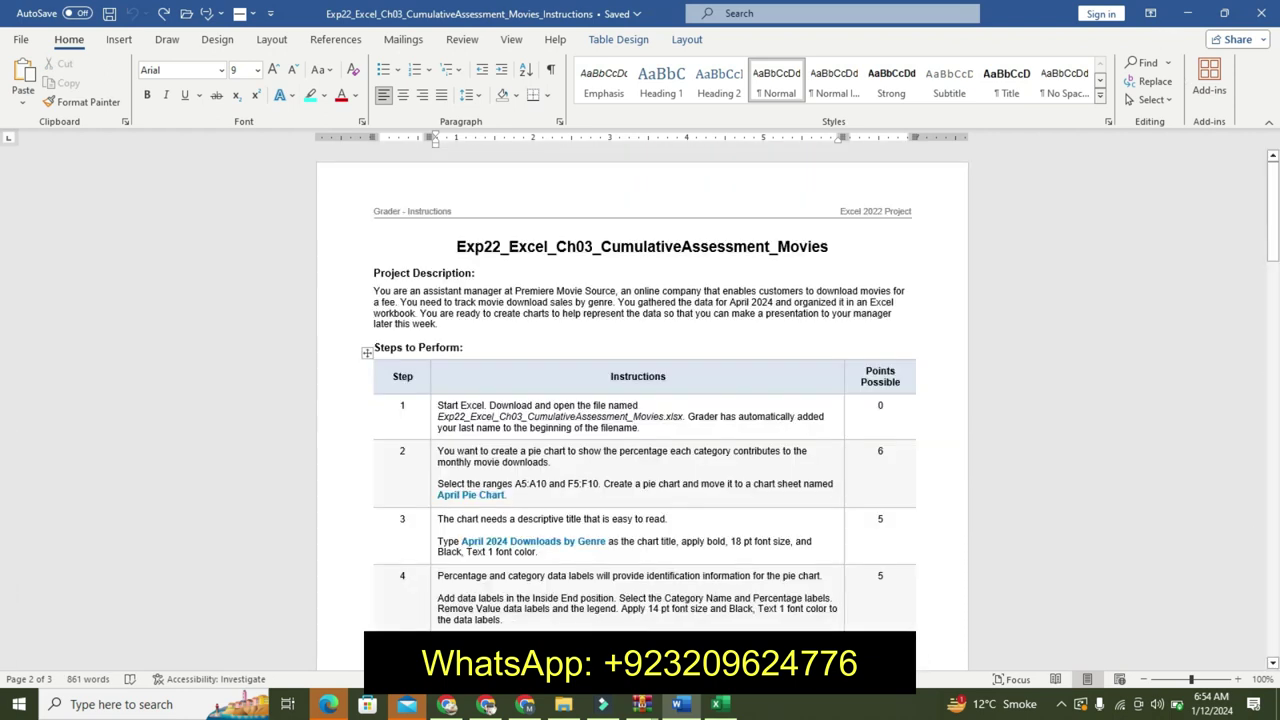
left_click(706, 705)
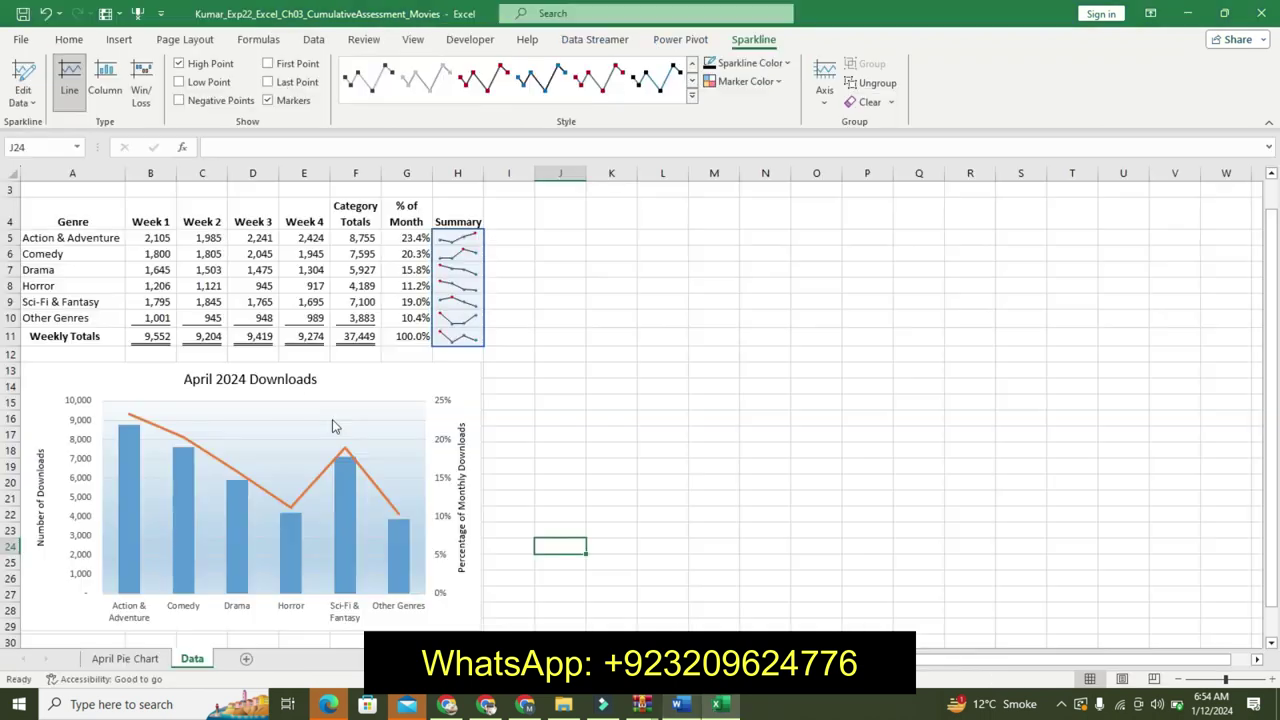
left_click(150, 662)
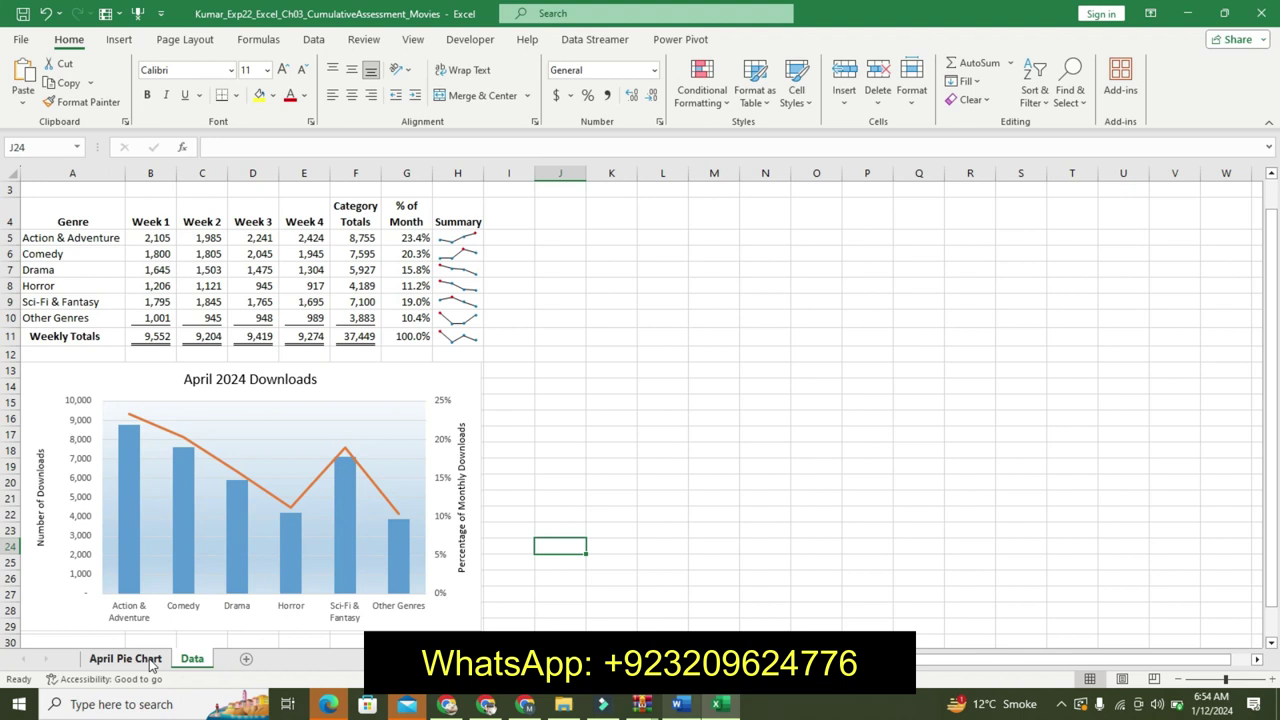
left_click(150, 662)
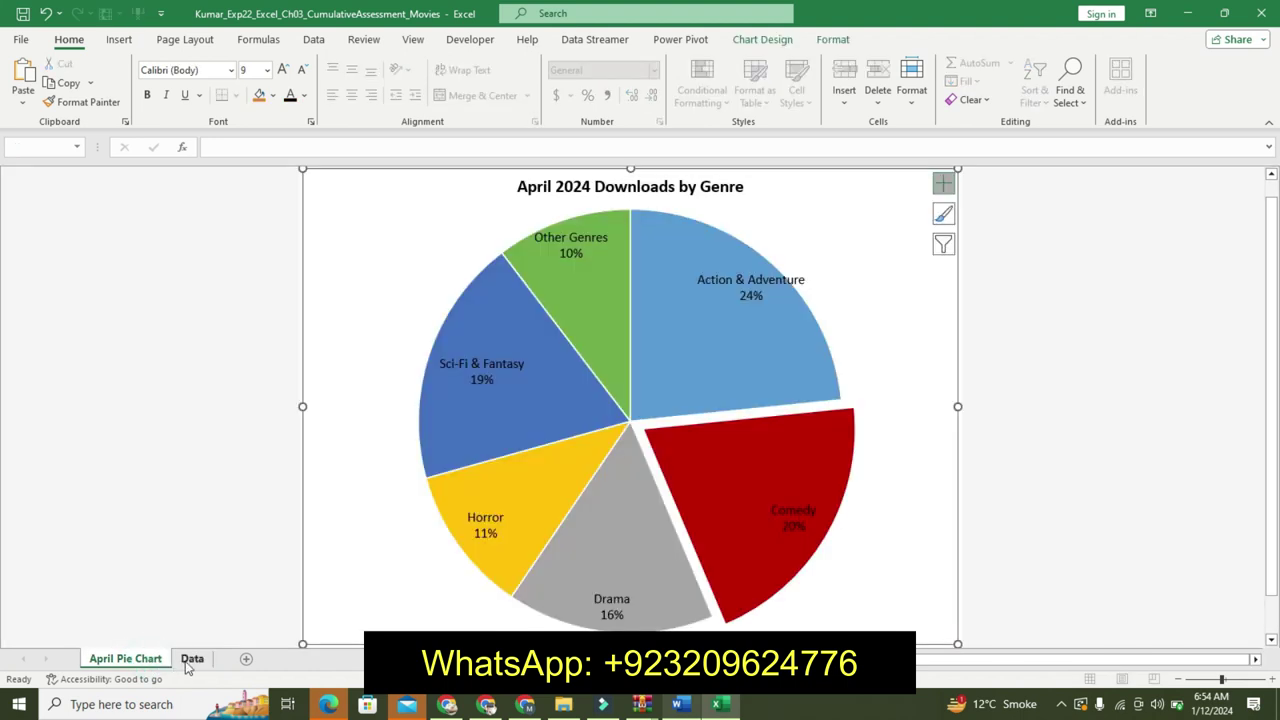
left_click(190, 661)
left_click(660, 457)
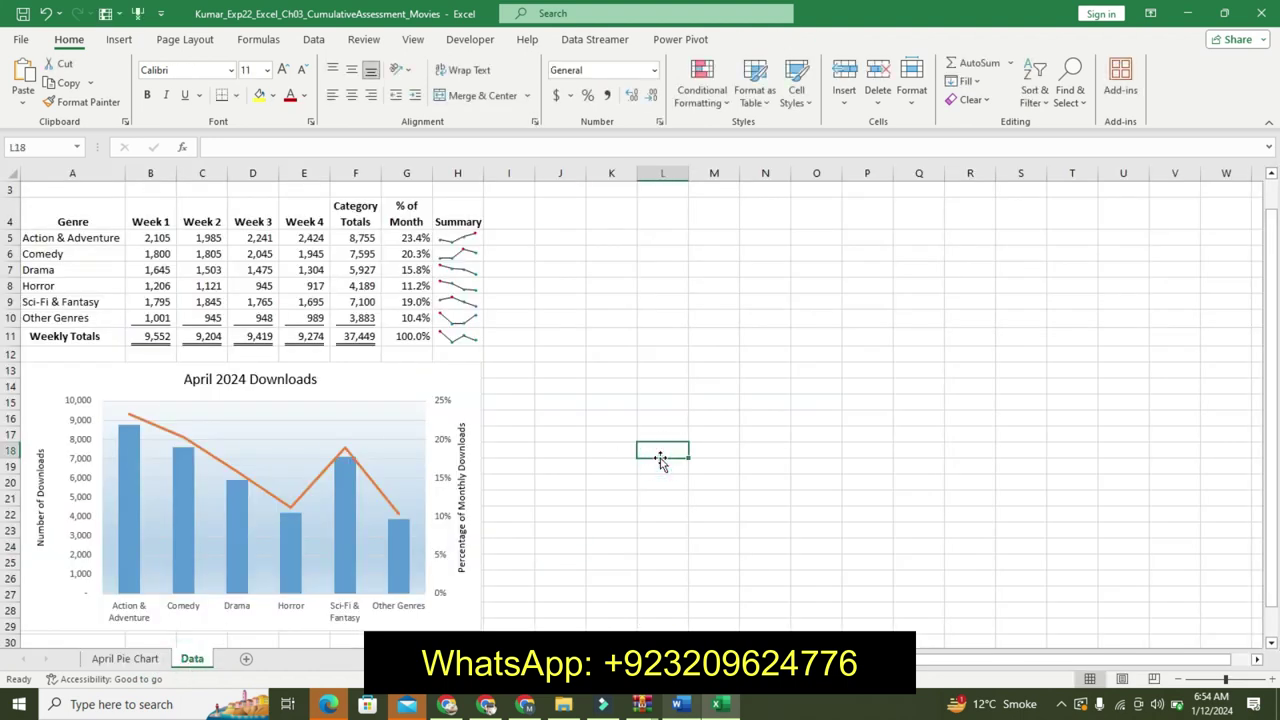